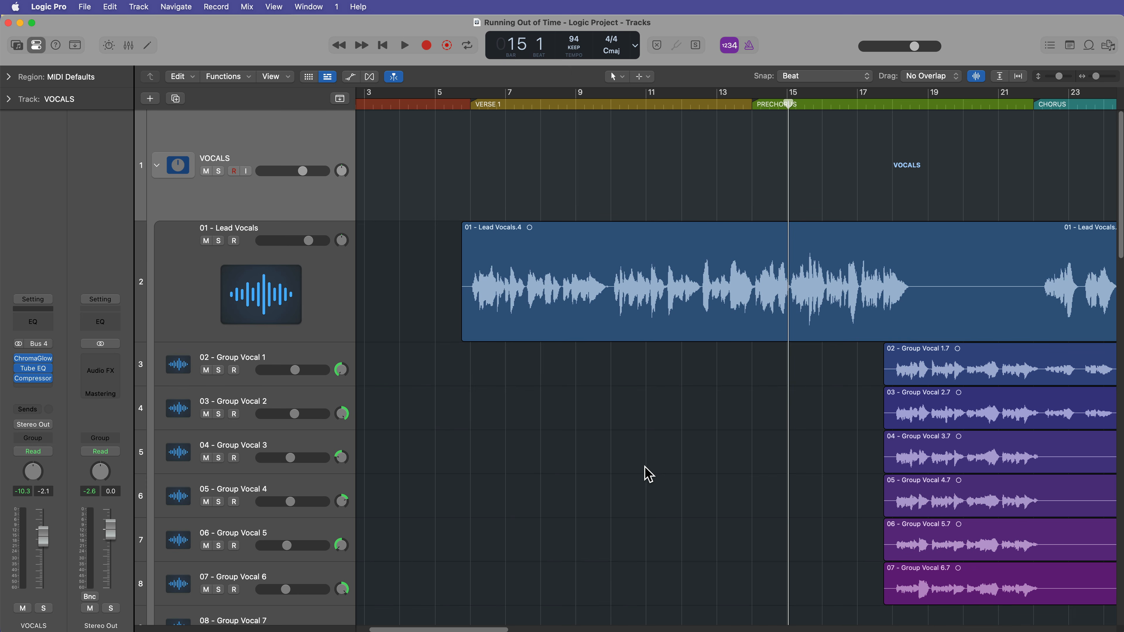
# Step: Show automation and raise the volume of the Lead Vocals region's first phrase, up to about bar 10, to +1.6 dB
pyautogui.press('a')
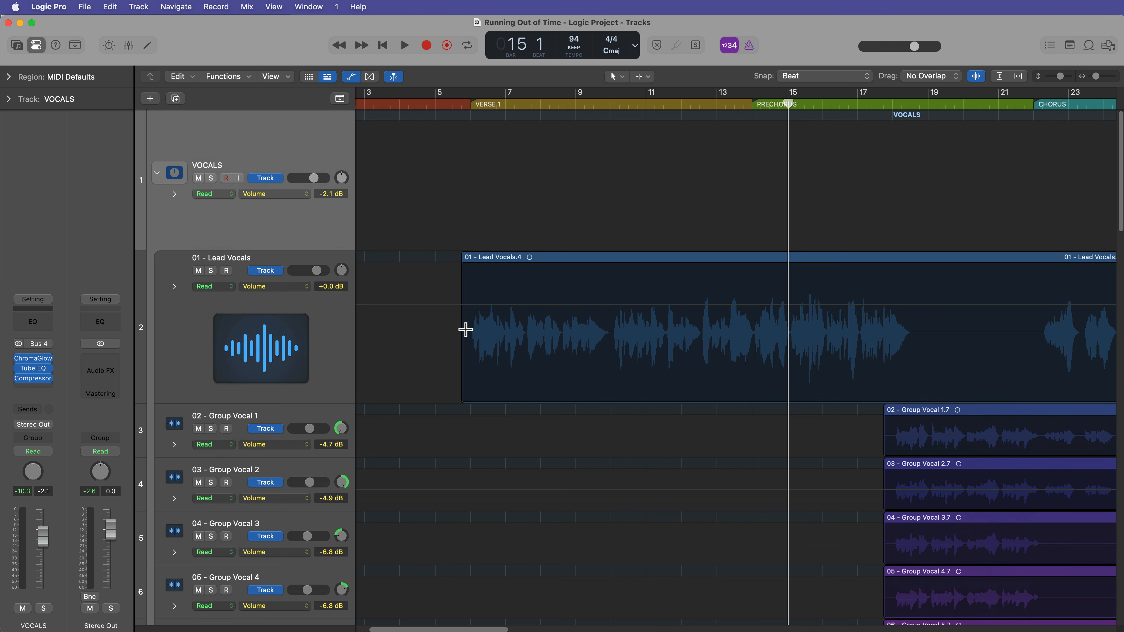
pyautogui.moveTo(464, 329); pyautogui.dragTo(610, 352)
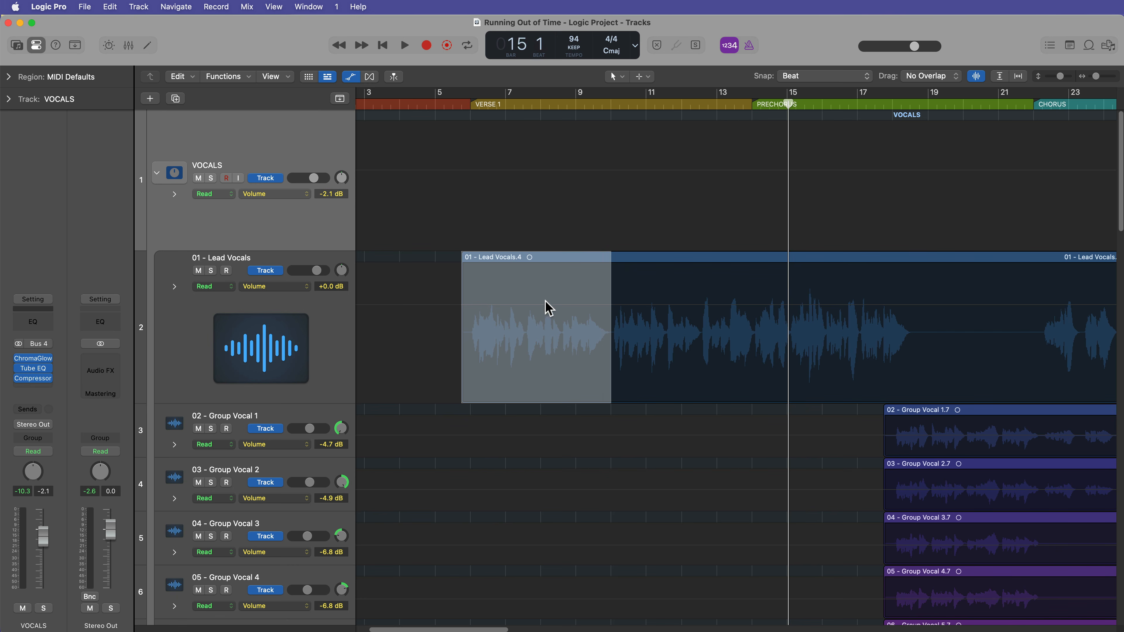
pyautogui.press('a')
pyautogui.moveTo(548, 305); pyautogui.dragTo(550, 295)
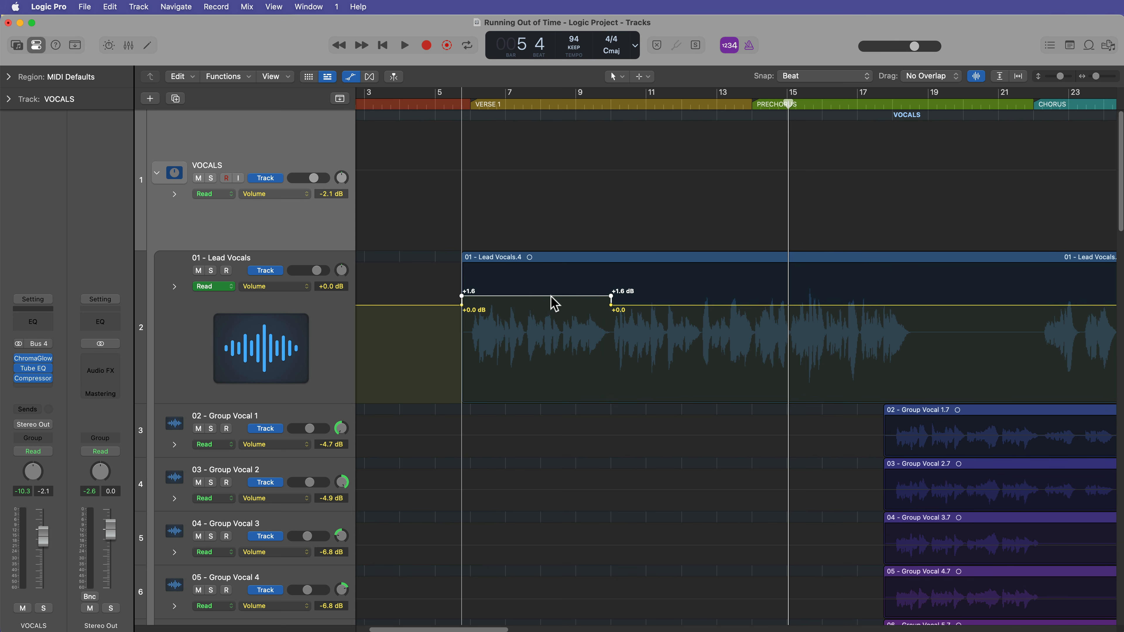
# Step: Turn snapping off and lower the Lead Vocals volume automation from the Prechorus start to about bar 19 to -2.2 dB
pyautogui.click(785, 76)
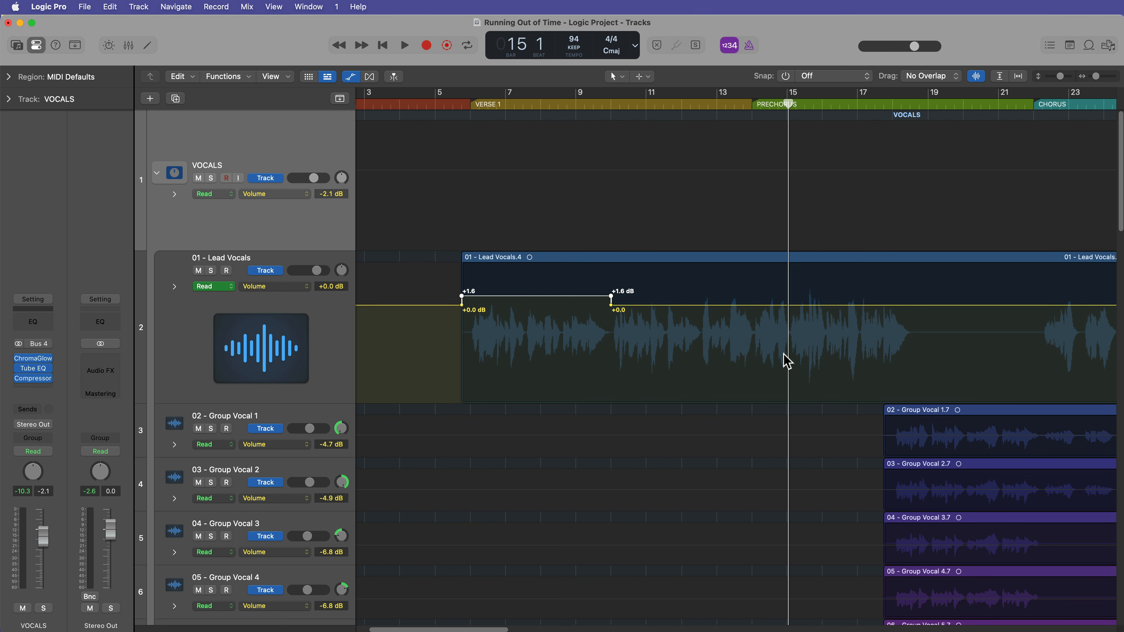
pyautogui.moveTo(752, 340); pyautogui.dragTo(924, 352)
pyautogui.click(897, 305)
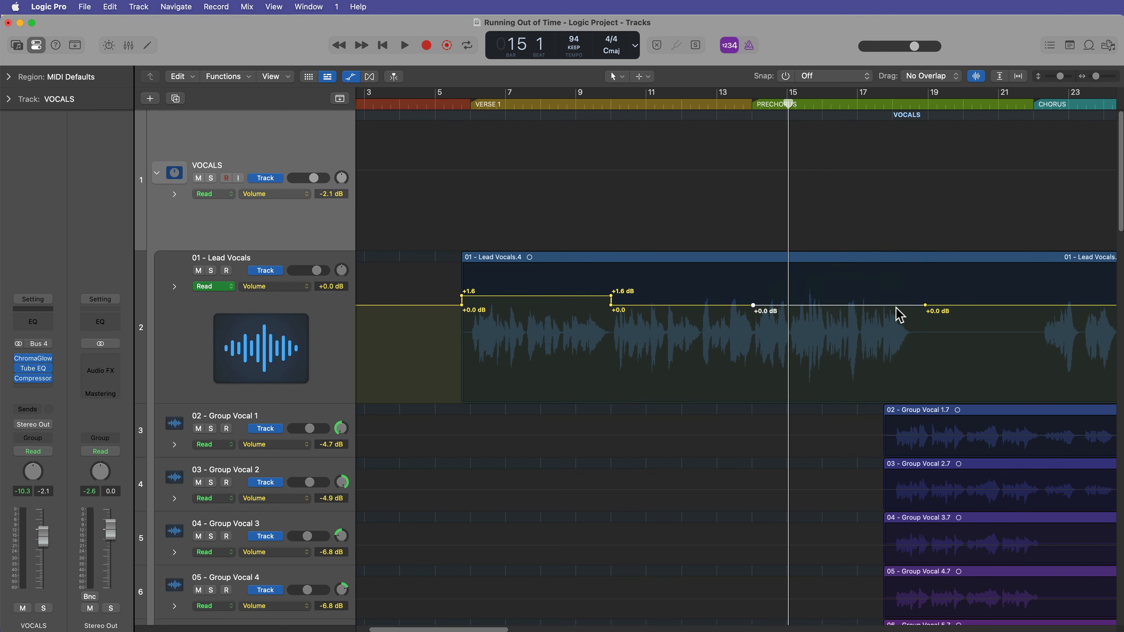
pyautogui.moveTo(896, 312); pyautogui.dragTo(896, 322)
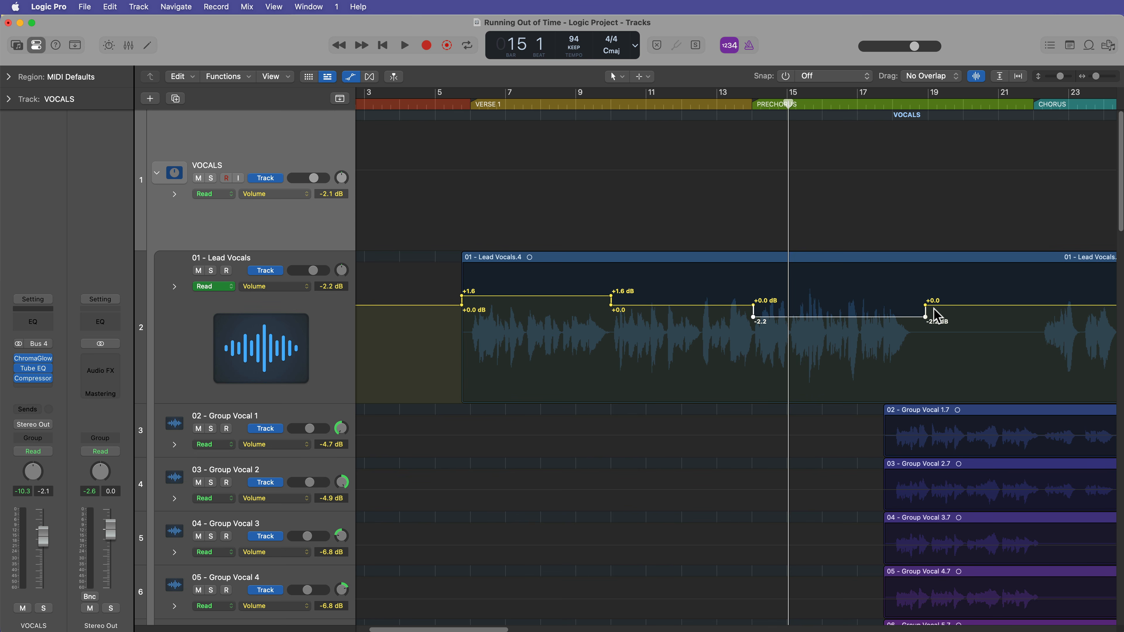
# Step: Undo the volume automation edits on the Lead Vocals track
pyautogui.press('super+z')
pyautogui.press('super+z')
pyautogui.press('super+z')
pyautogui.press('super+z')
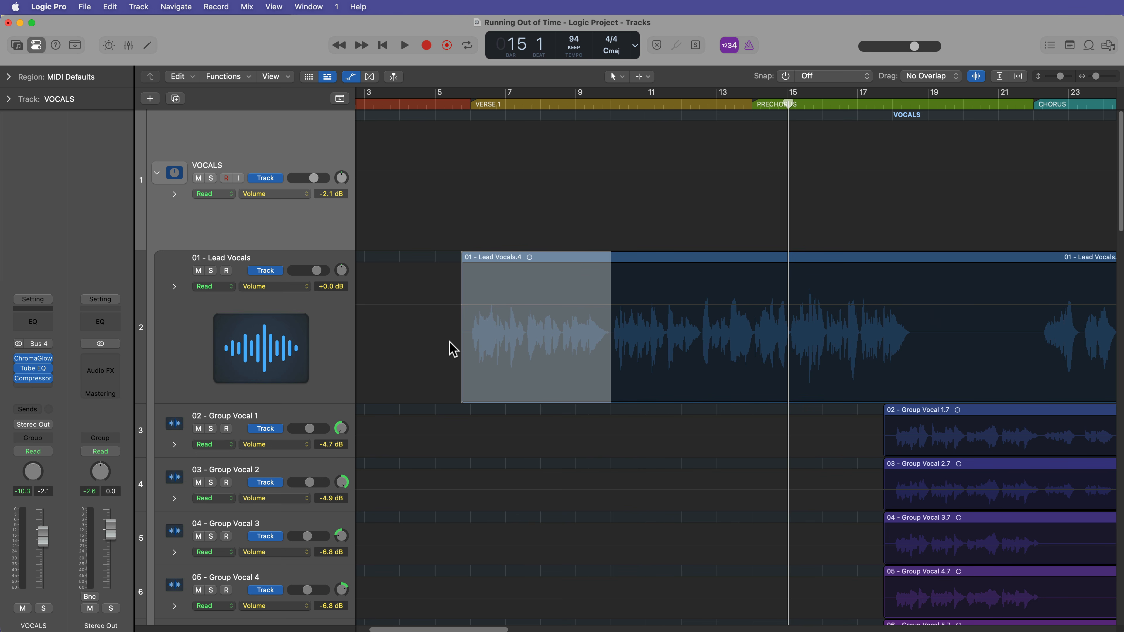
# Step: Select the 01 - Lead Vocals track, then hide and show the track automation again
pyautogui.click(314, 352)
pyautogui.press('a')
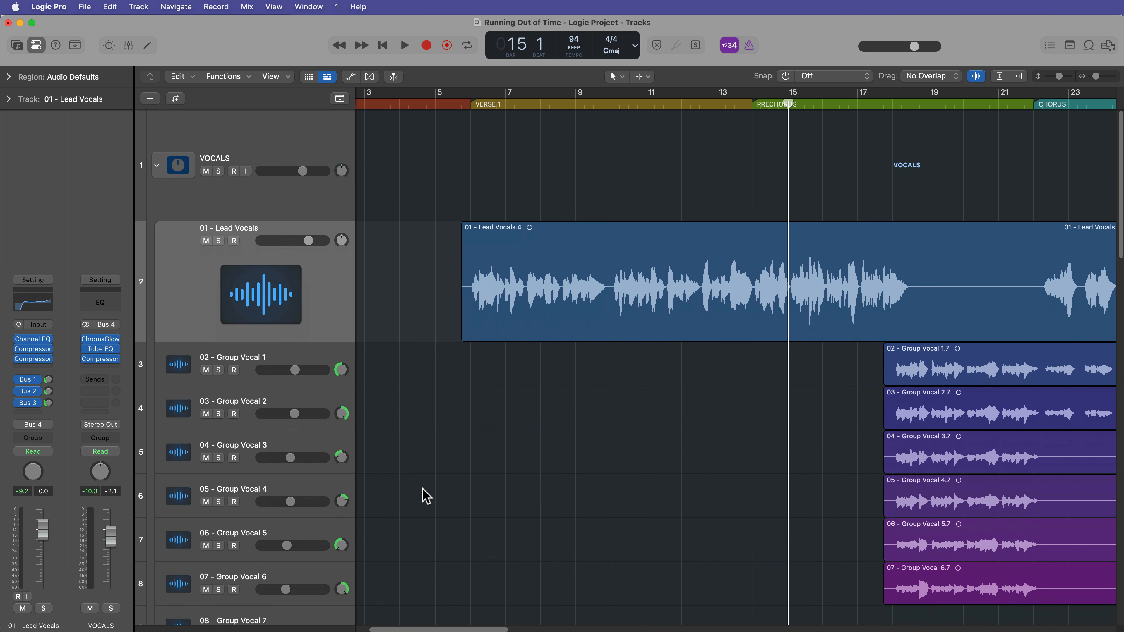
pyautogui.press('a')
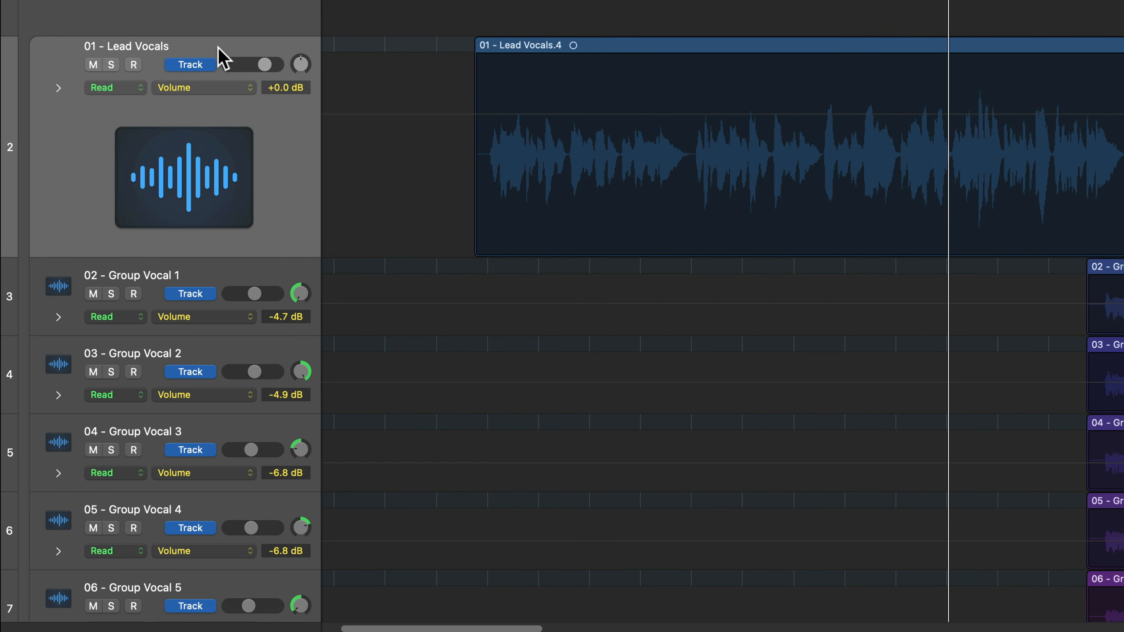
# Step: Examine which automation parameters are available for the Lead Vocals track, keeping Volume as the displayed parameter
pyautogui.click(219, 94)
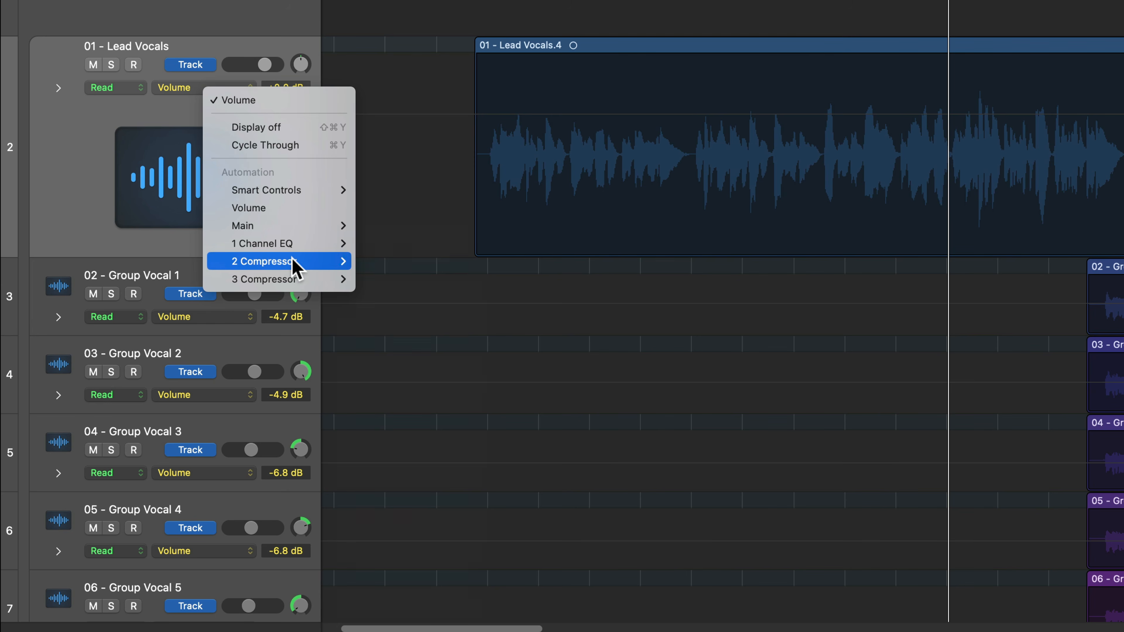
pyautogui.moveTo(294, 261)
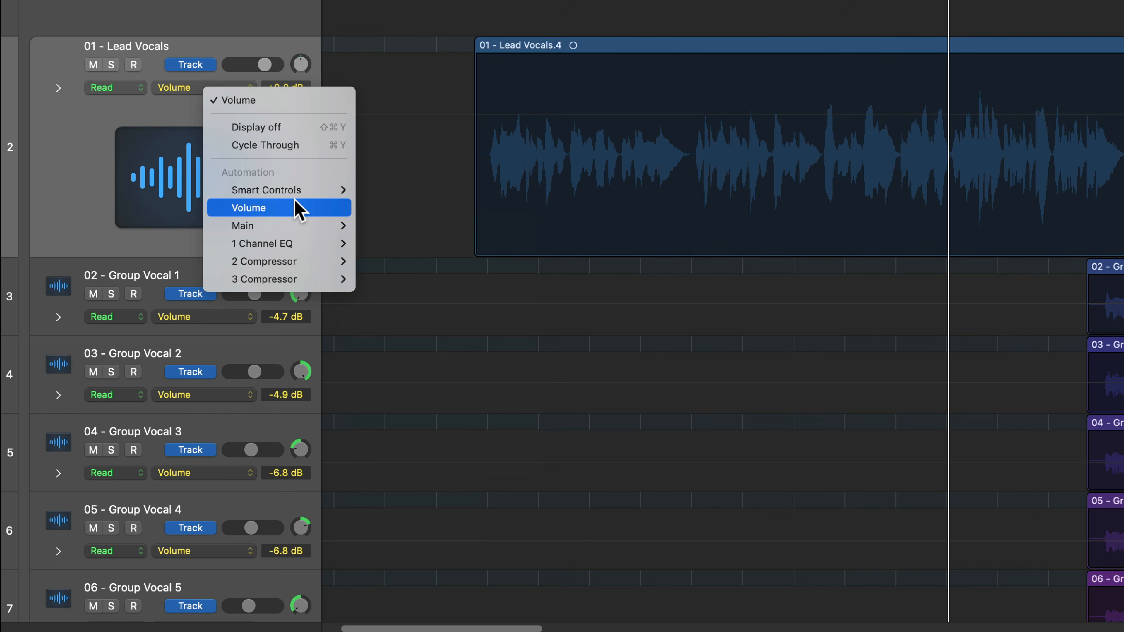
pyautogui.click(70, 118)
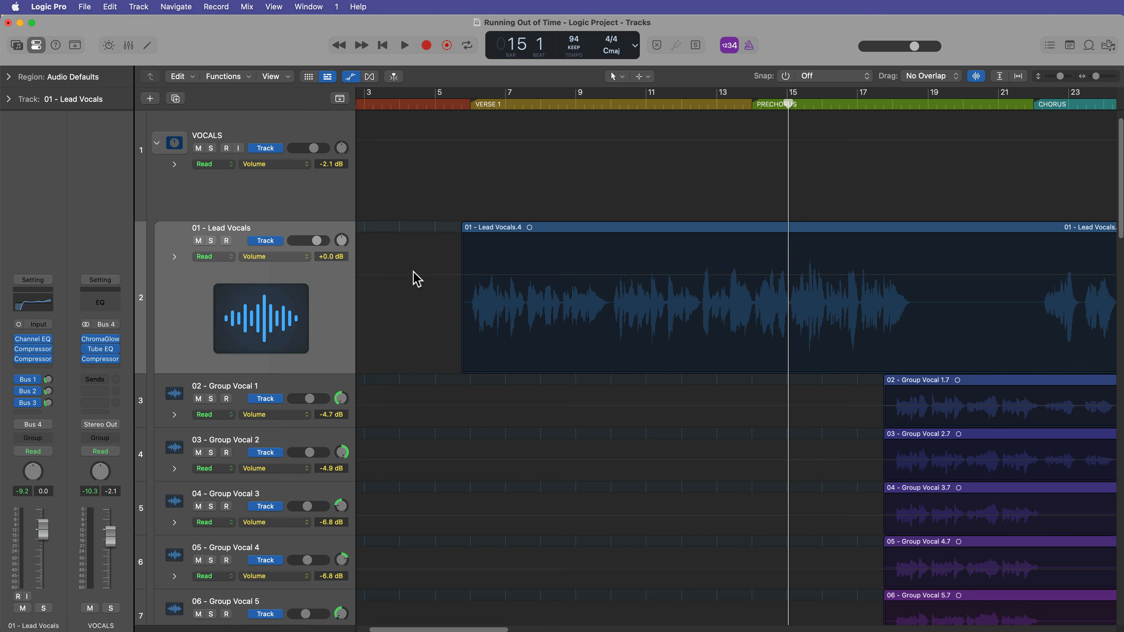
# Step: Add Lead Vocals volume points that drop to -14.1 dB just before the region and rise to +0.9 dB around bar 8
pyautogui.click(425, 275)
pyautogui.click(444, 275)
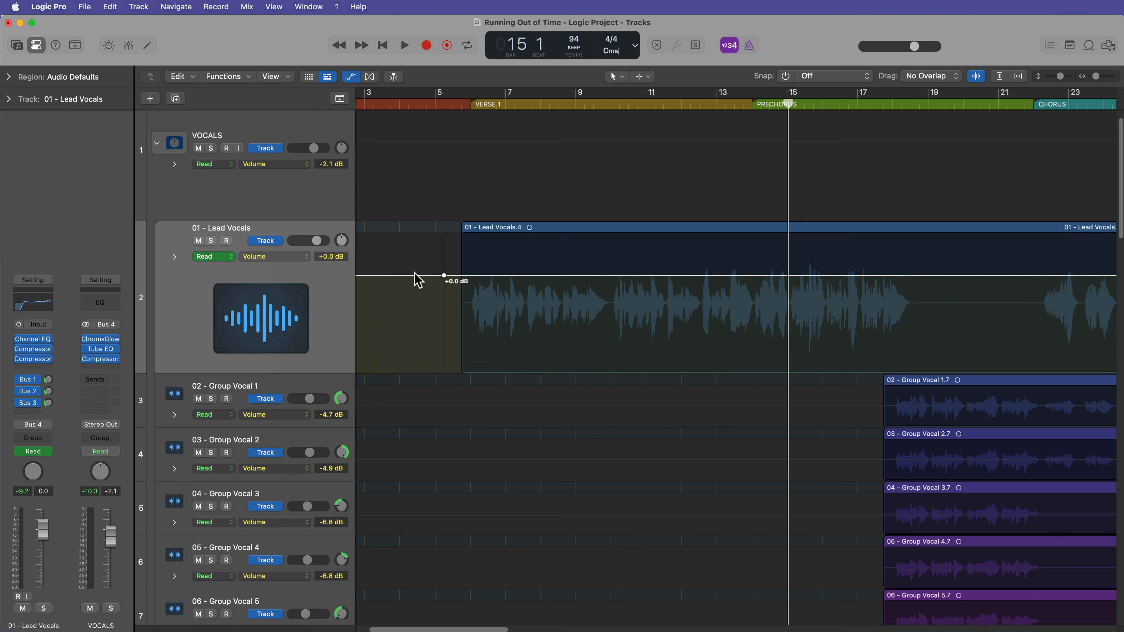
pyautogui.click(415, 275)
pyautogui.moveTo(473, 275); pyautogui.dragTo(479, 329)
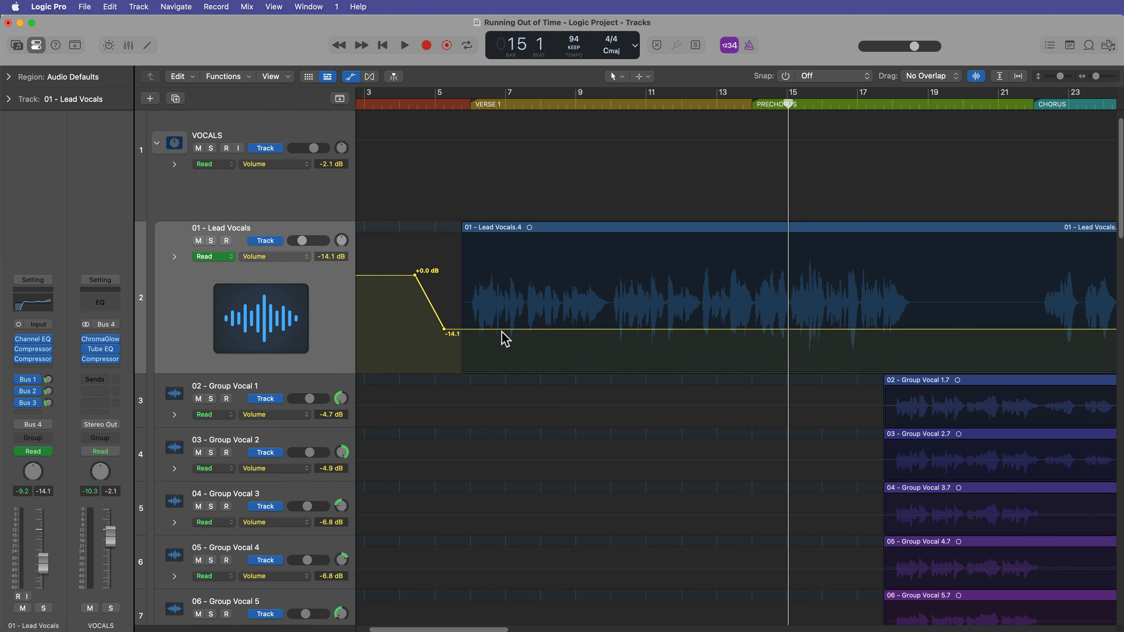
pyautogui.click(501, 328)
pyautogui.click(557, 329)
pyautogui.moveTo(579, 330); pyautogui.dragTo(575, 266)
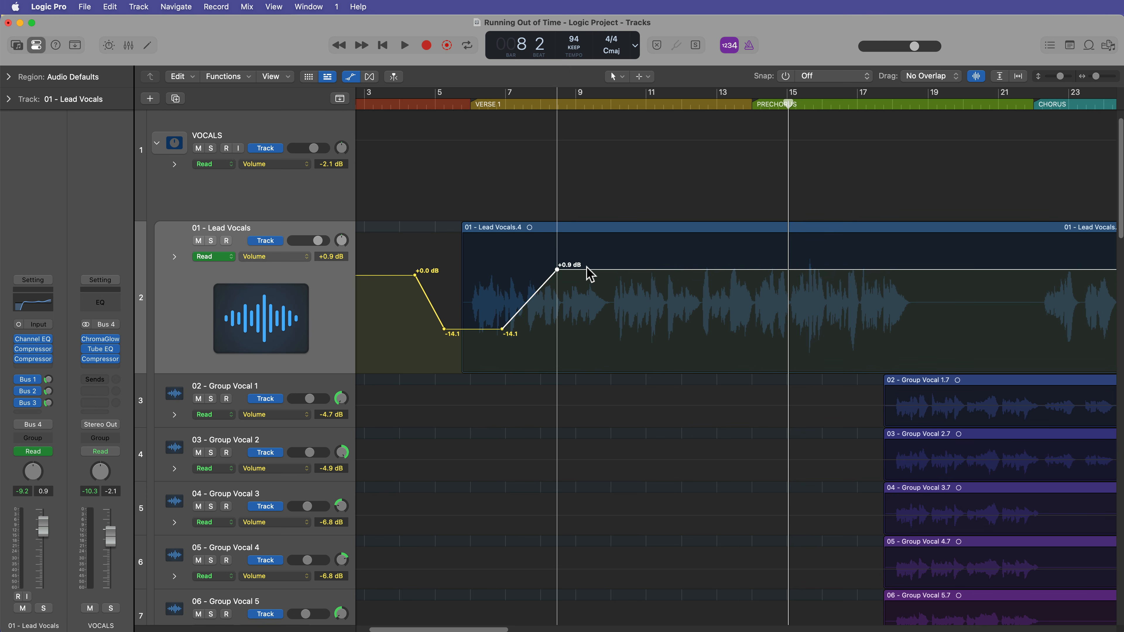
# Step: Set the secondary tool to the Pencil Tool and draw a freehand volume curve across Verse 1 of Lead Vocals
pyautogui.click(642, 77)
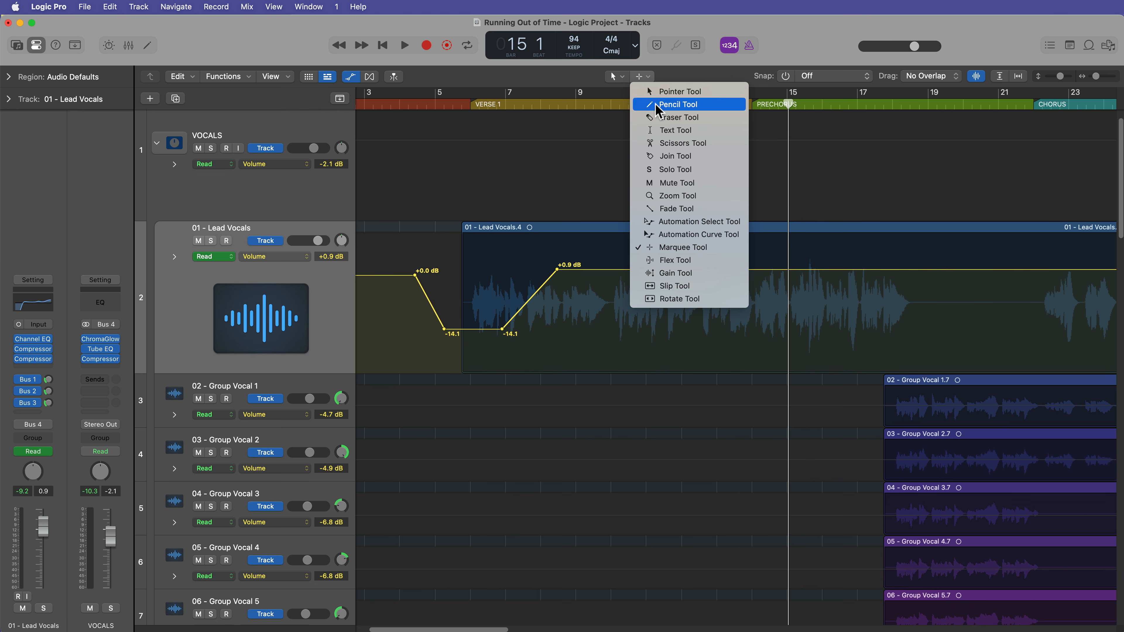
pyautogui.click(684, 109)
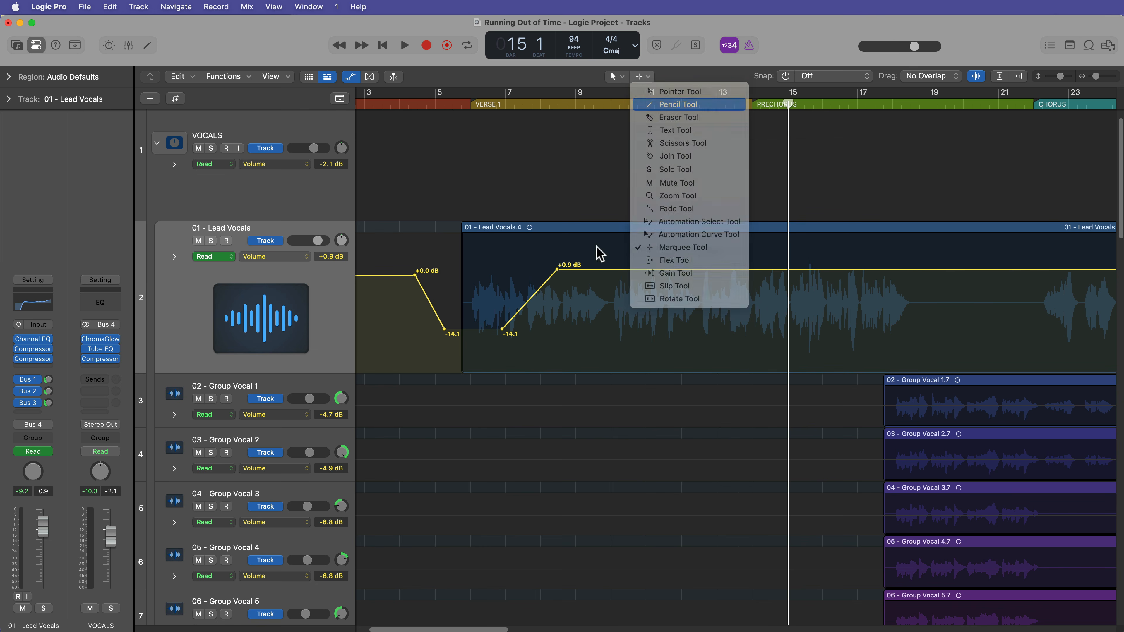
pyautogui.moveTo(486, 332)
pyautogui.mouseDown()
pyautogui.moveTo(570, 277)
pyautogui.moveTo(791, 275)
pyautogui.mouseUp()
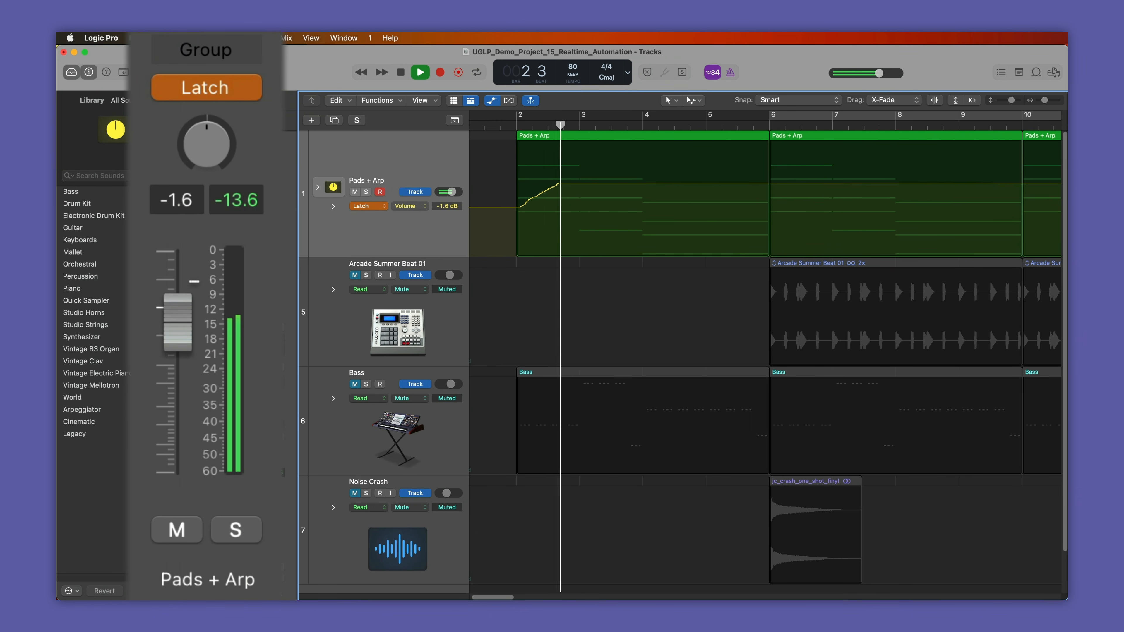
# Step: Record volume automation in Latch mode on the Pads + Arp track by riding its fader, and stop playback
pyautogui.moveTo(178, 322); pyautogui.dragTo(220, 338)
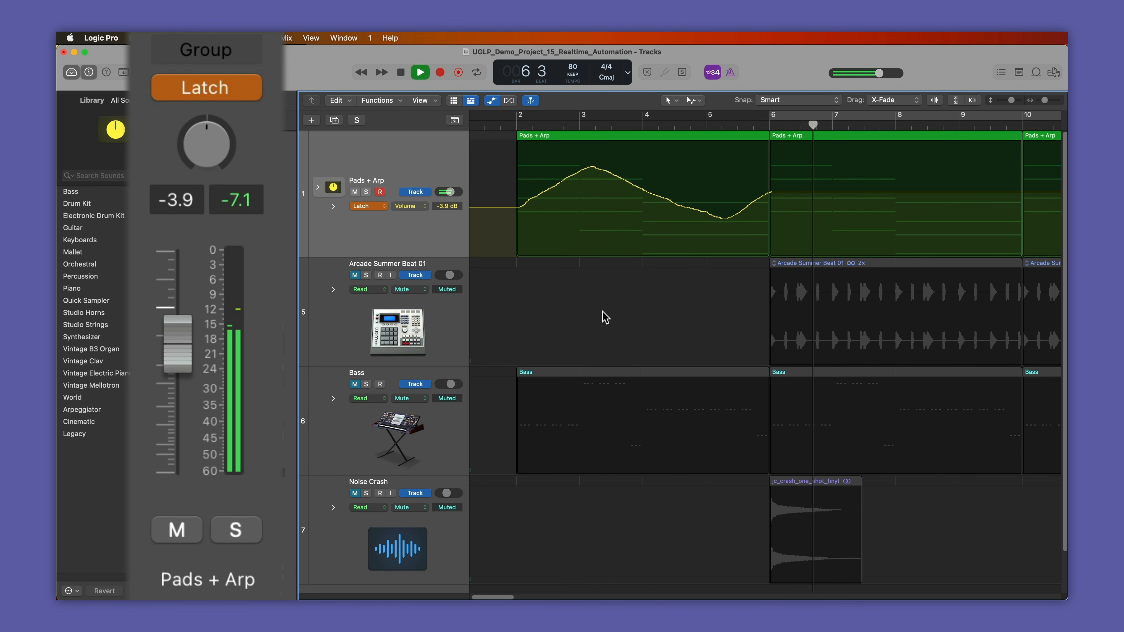
pyautogui.press('space')
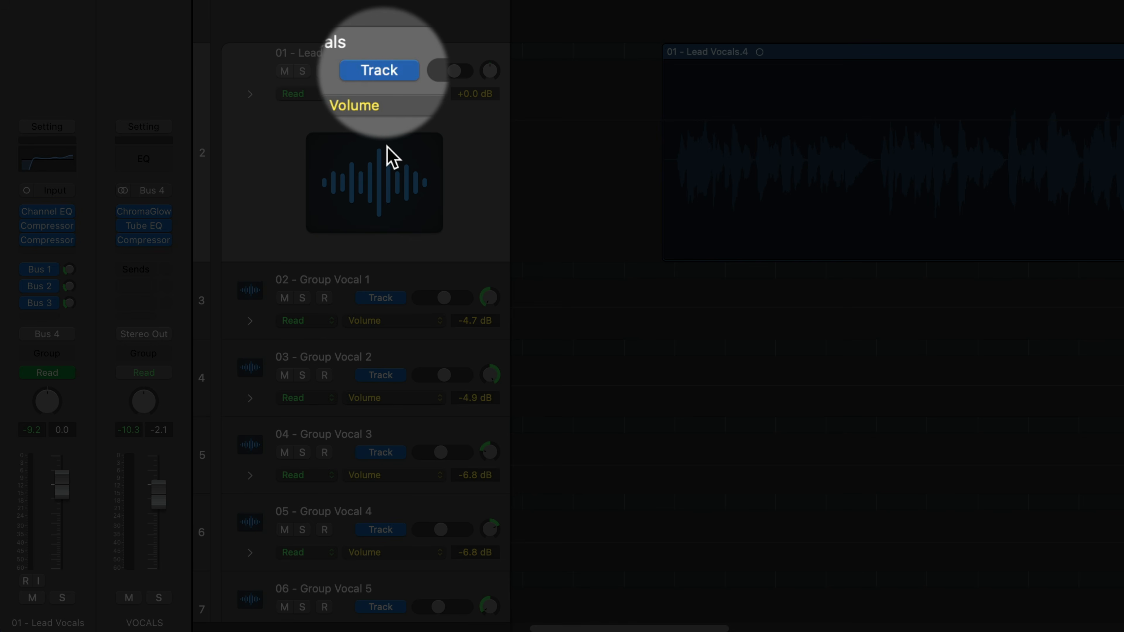
# Step: Switch the Lead Vocals automation back and forth between Region and Track, ending on Track automation
pyautogui.click(392, 80)
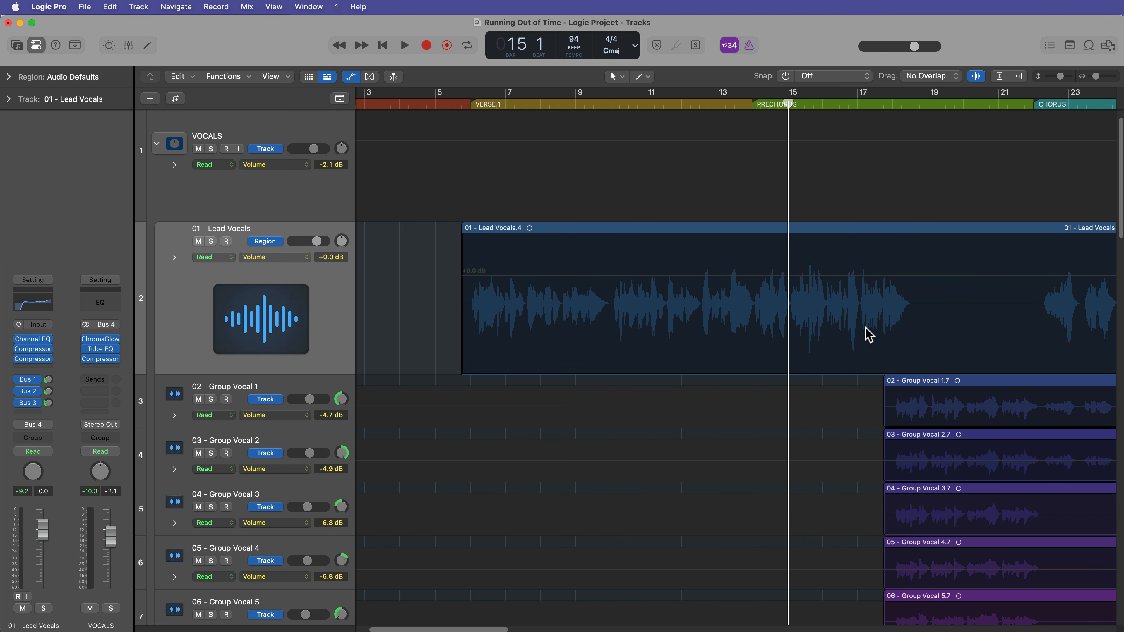
pyautogui.click(265, 241)
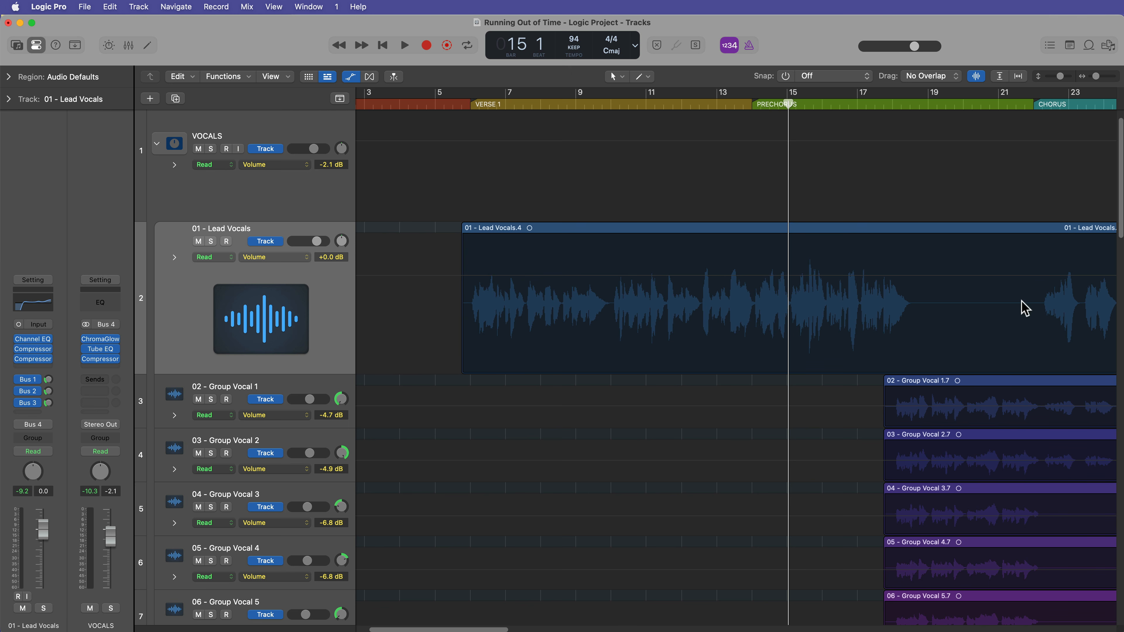
pyautogui.click(271, 242)
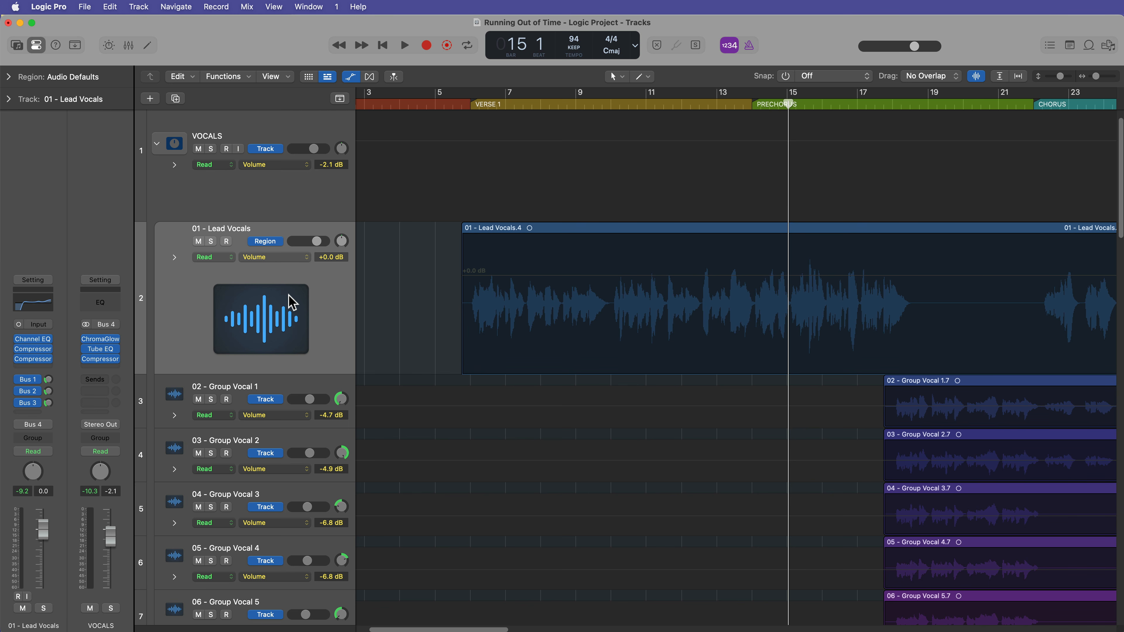
pyautogui.click(274, 243)
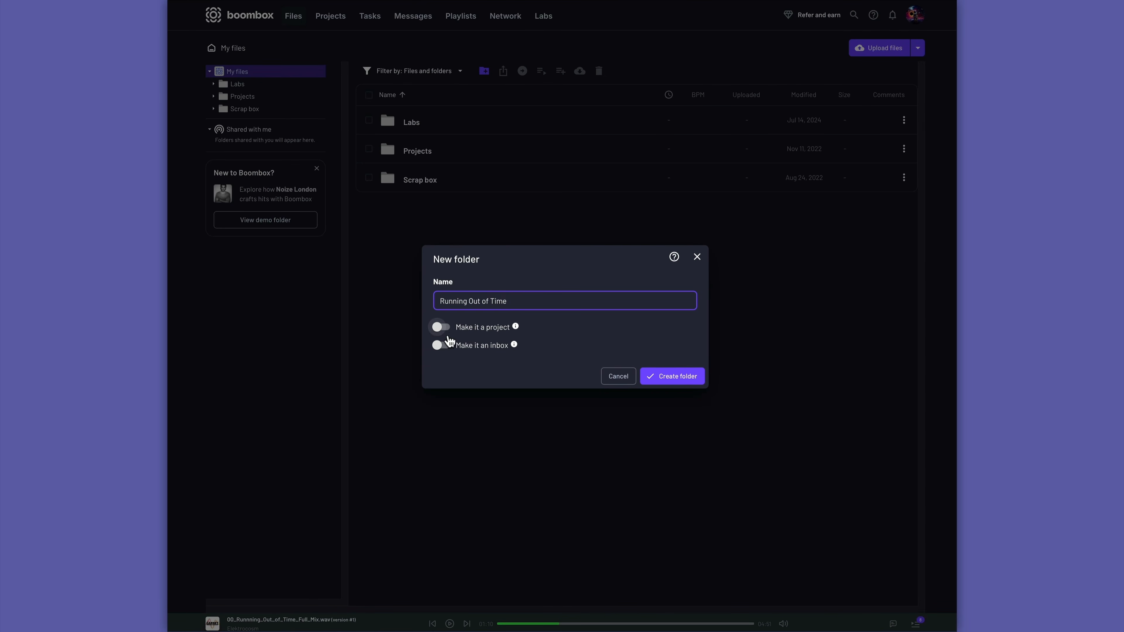
# Step: Switch to Boombox, toggle the inbox option for the new folder Running Out of Time, and browse the artist network
pyautogui.click(442, 346)
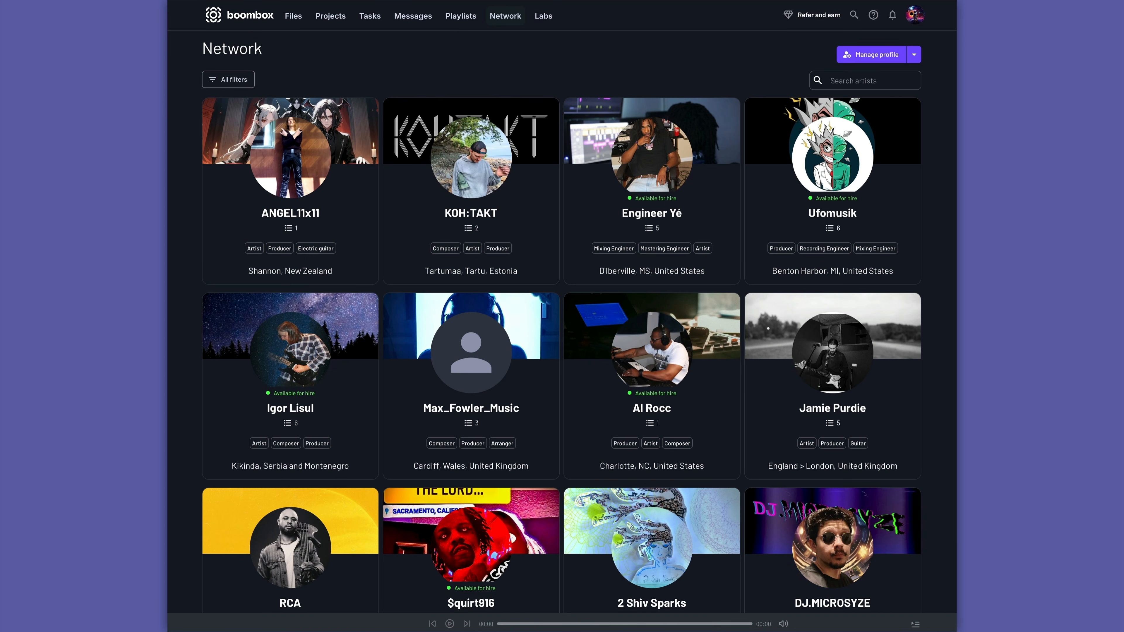
pyautogui.scroll(-2, 562, 322)
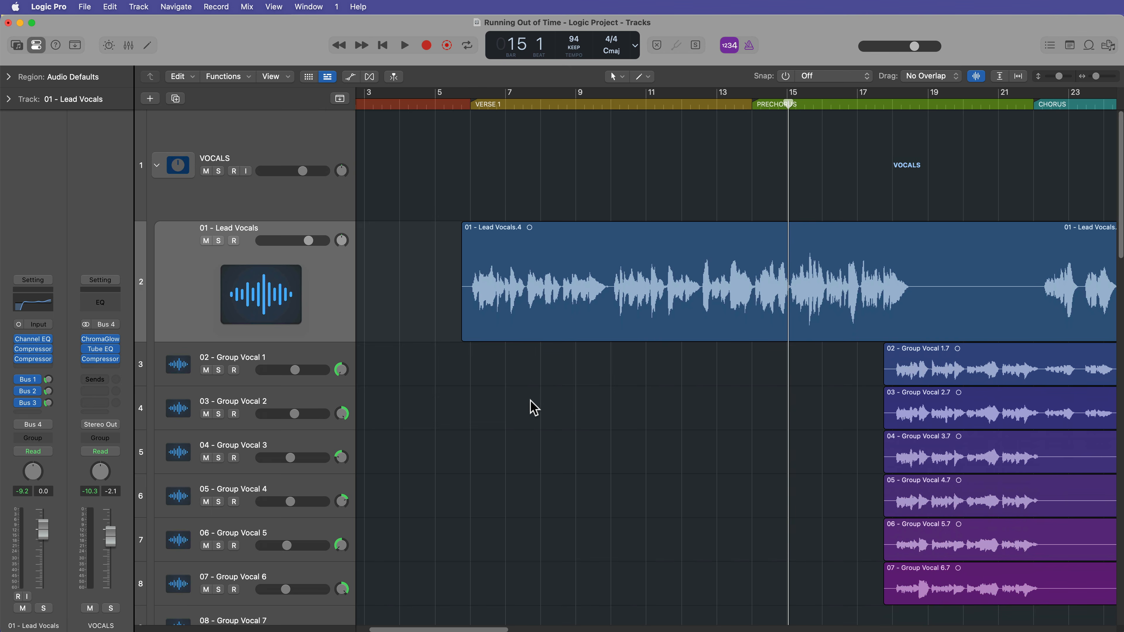
# Step: Show automation in the Running Out of Time project and zoom the tracks vertically for taller lanes
pyautogui.press('a')
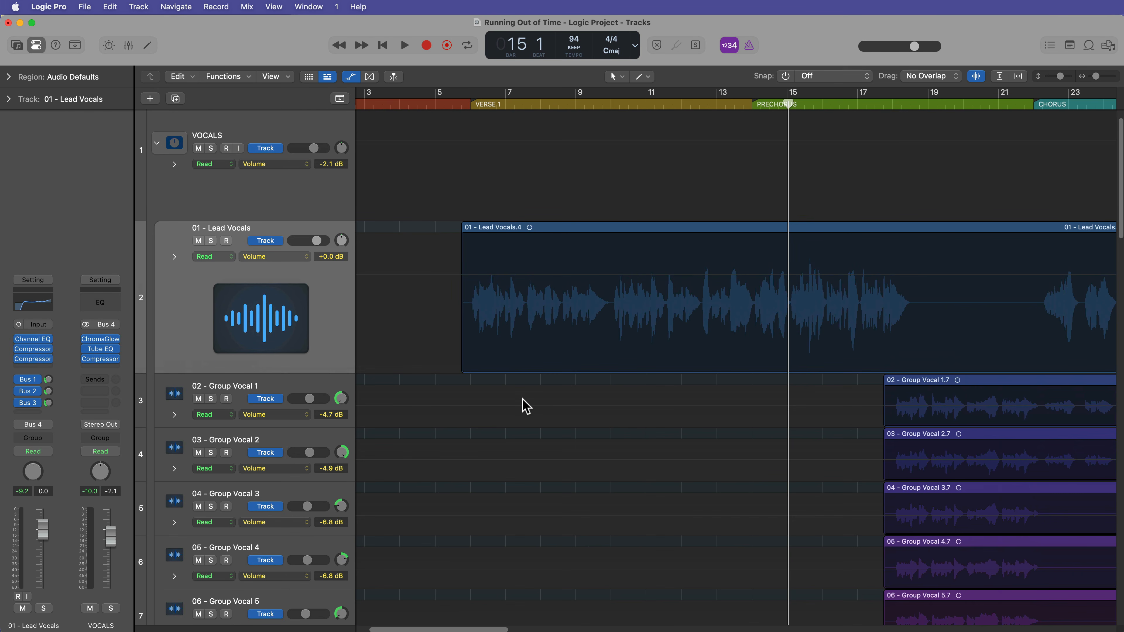
pyautogui.press('a')
pyautogui.press('a')
pyautogui.press('super+Down')
pyautogui.press('super+Down')
pyautogui.press('super+Down')
pyautogui.press('super+Down')
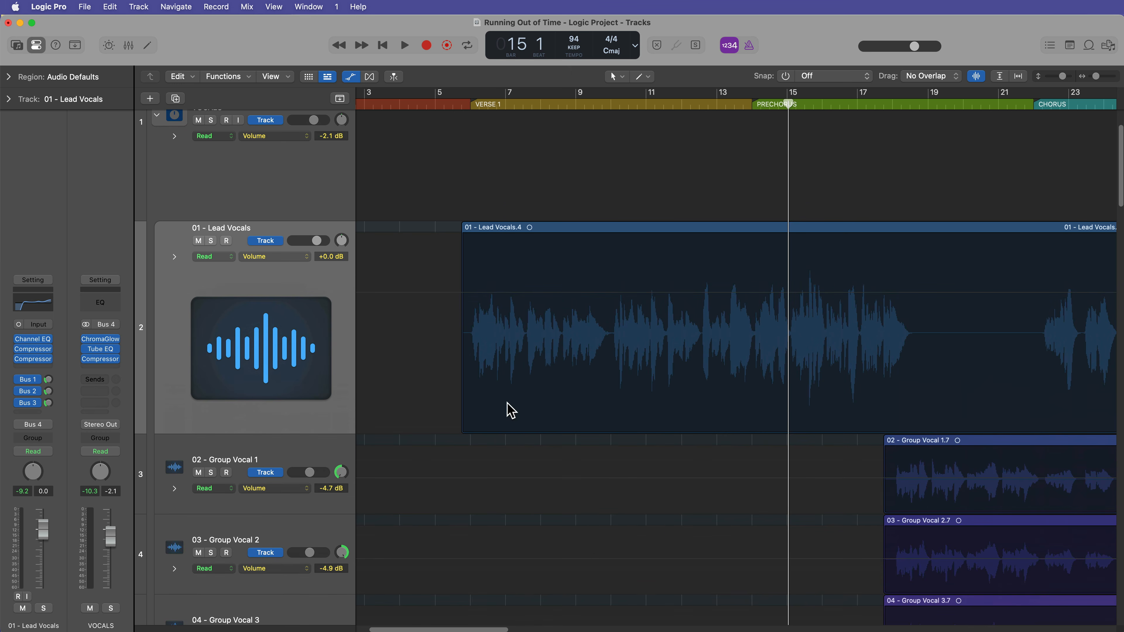
# Step: Examine the automation parameters offered for Lead Vocals, including those under Main and 2 Compressor, keeping Volume displayed
pyautogui.click(290, 257)
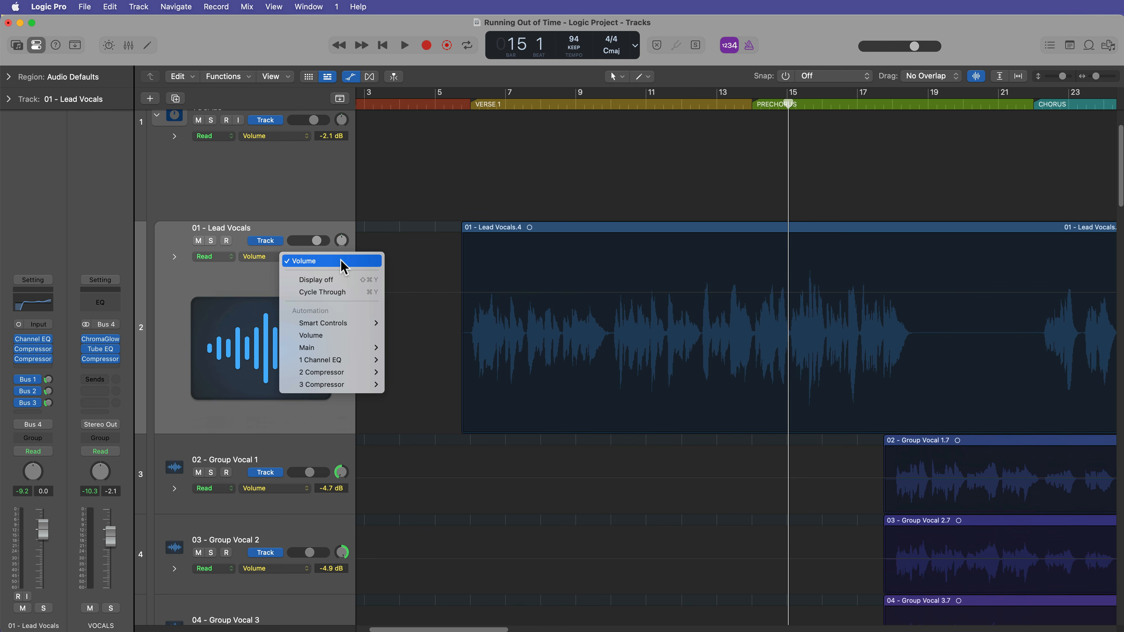
pyautogui.click(264, 283)
pyautogui.click(278, 258)
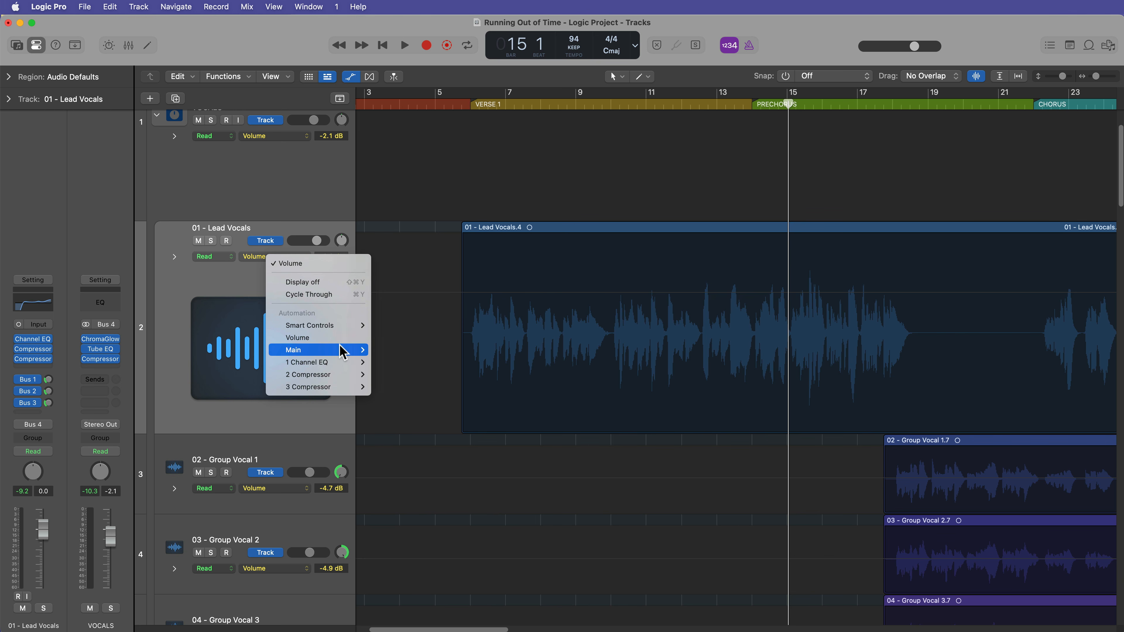
pyautogui.moveTo(343, 352)
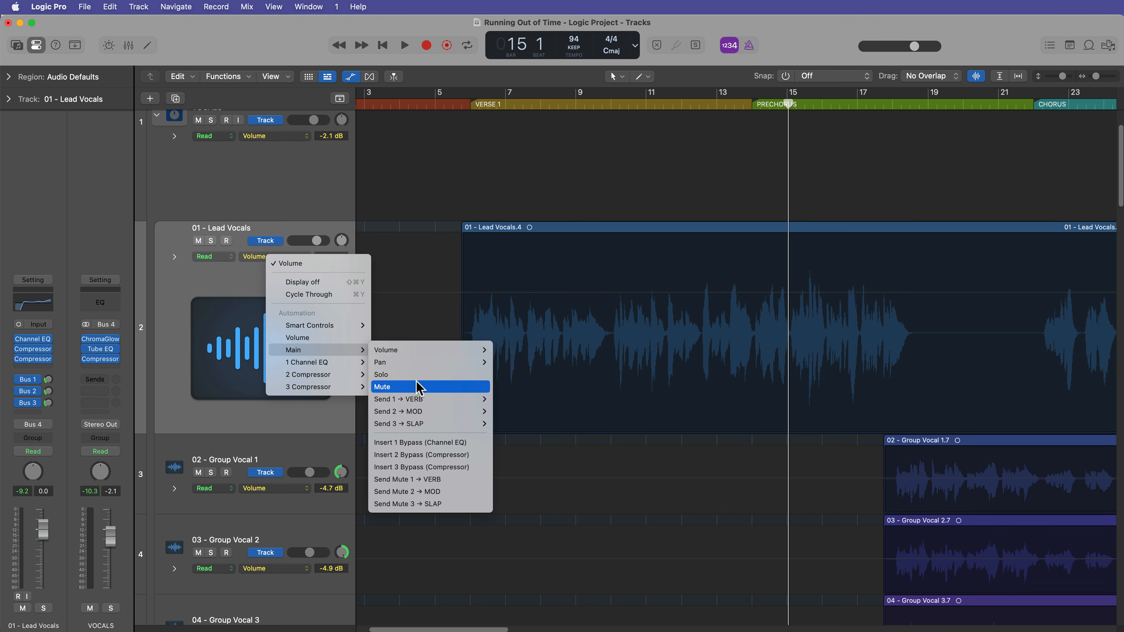
pyautogui.moveTo(433, 427)
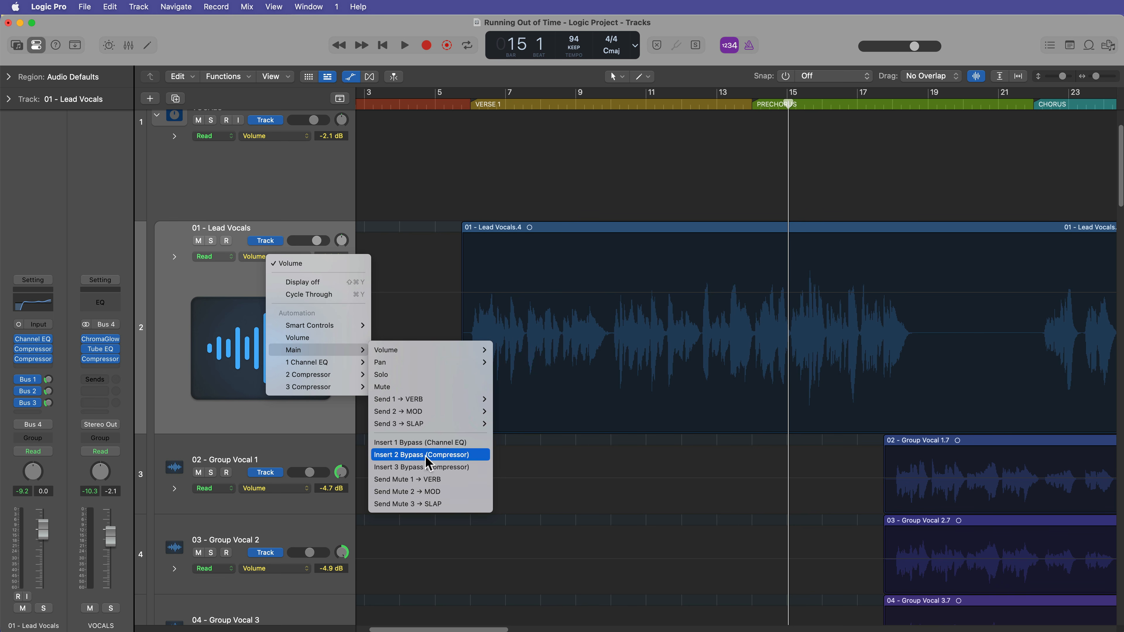
pyautogui.moveTo(320, 368)
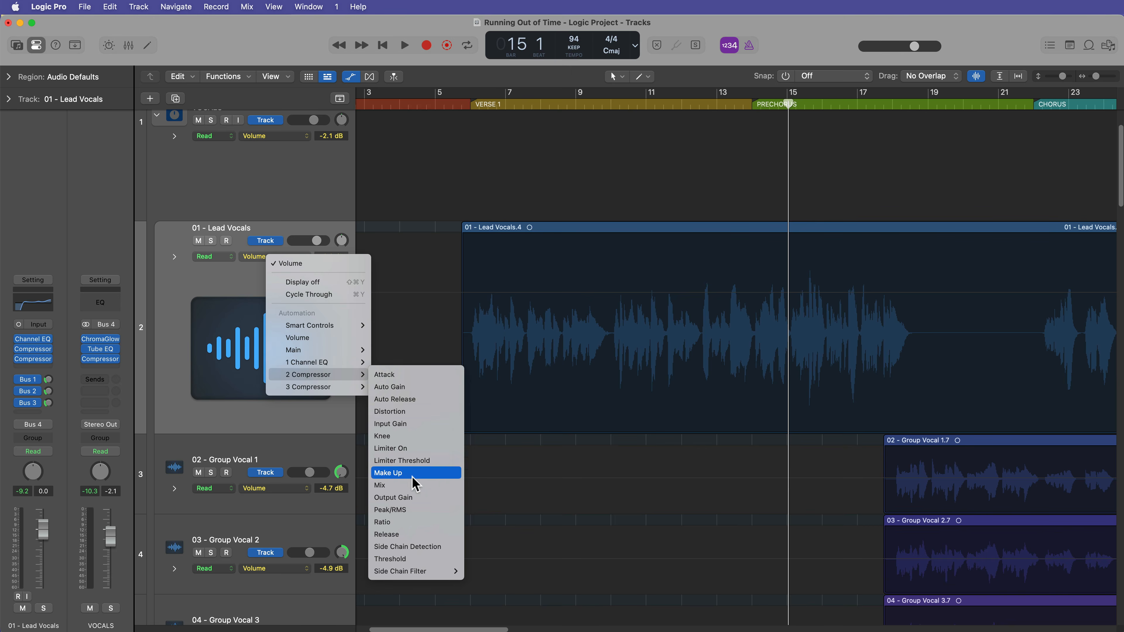
pyautogui.click(200, 290)
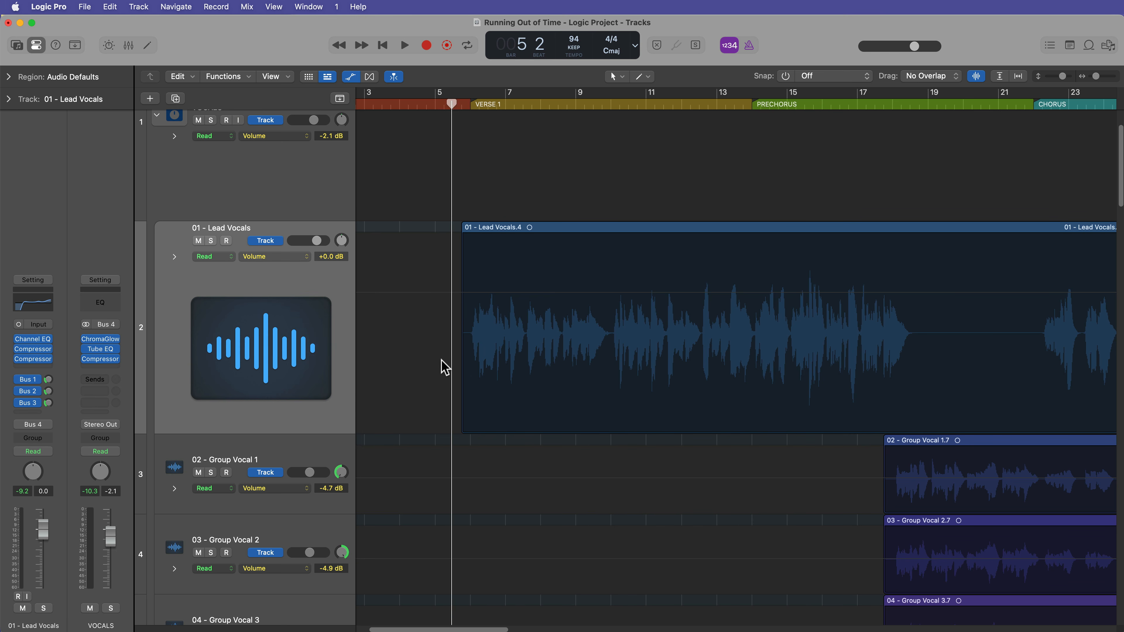
# Step: Try adding four volume automation points around the first Verse 1 phrase of Lead Vocals and raising the section between them to +0.8 dB
pyautogui.press('super+Right')
pyautogui.press('super+Right')
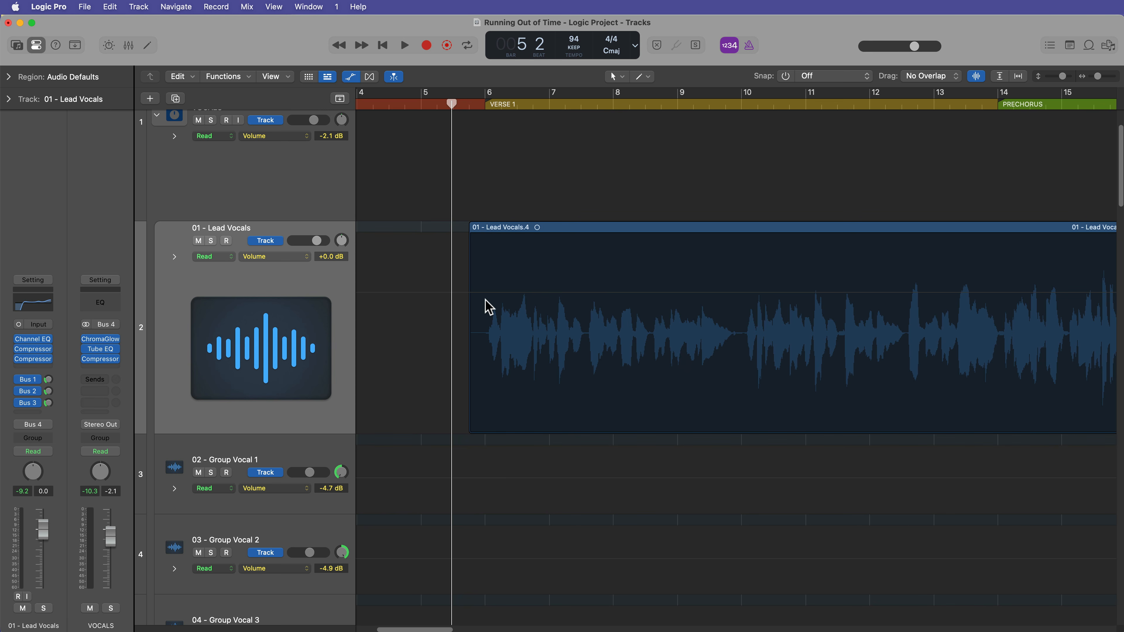
pyautogui.click(470, 292)
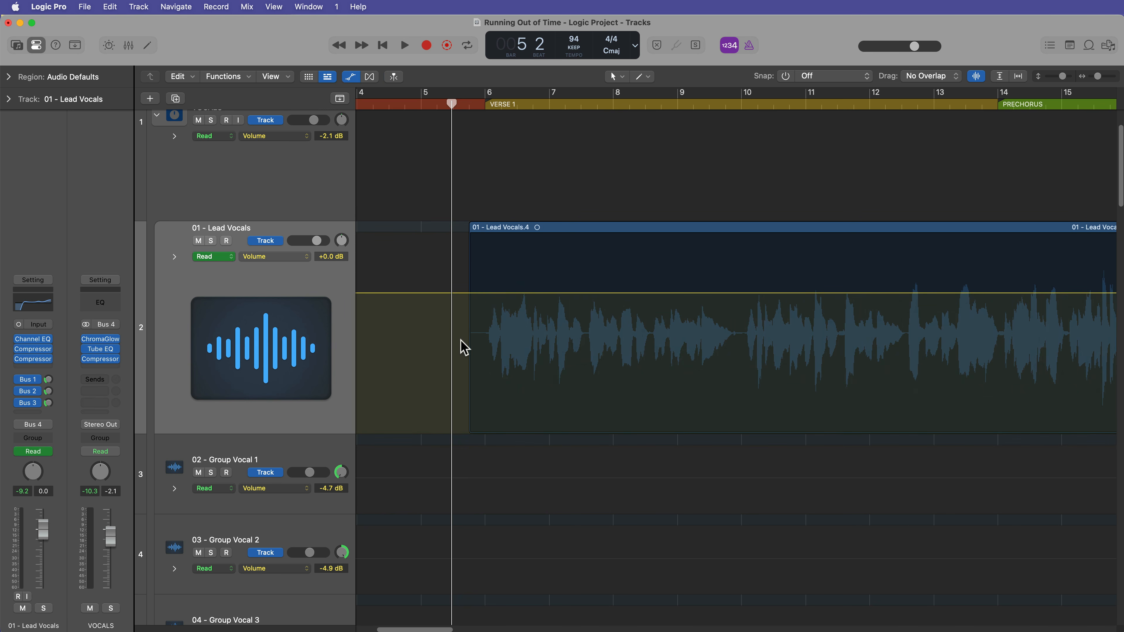
pyautogui.click(467, 293)
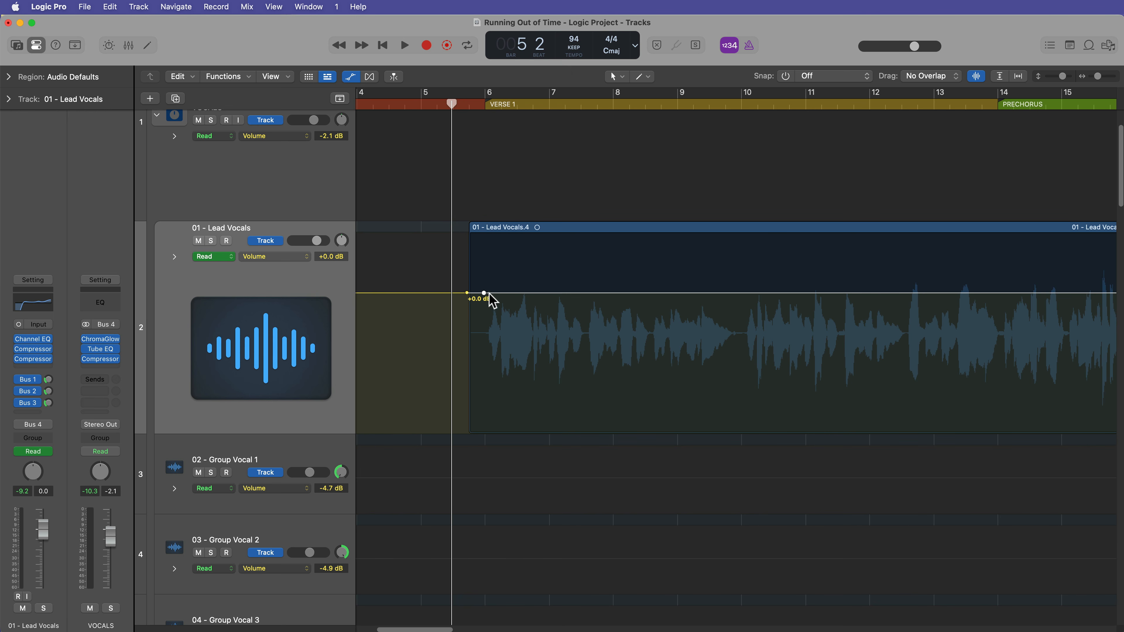
pyautogui.click(734, 293)
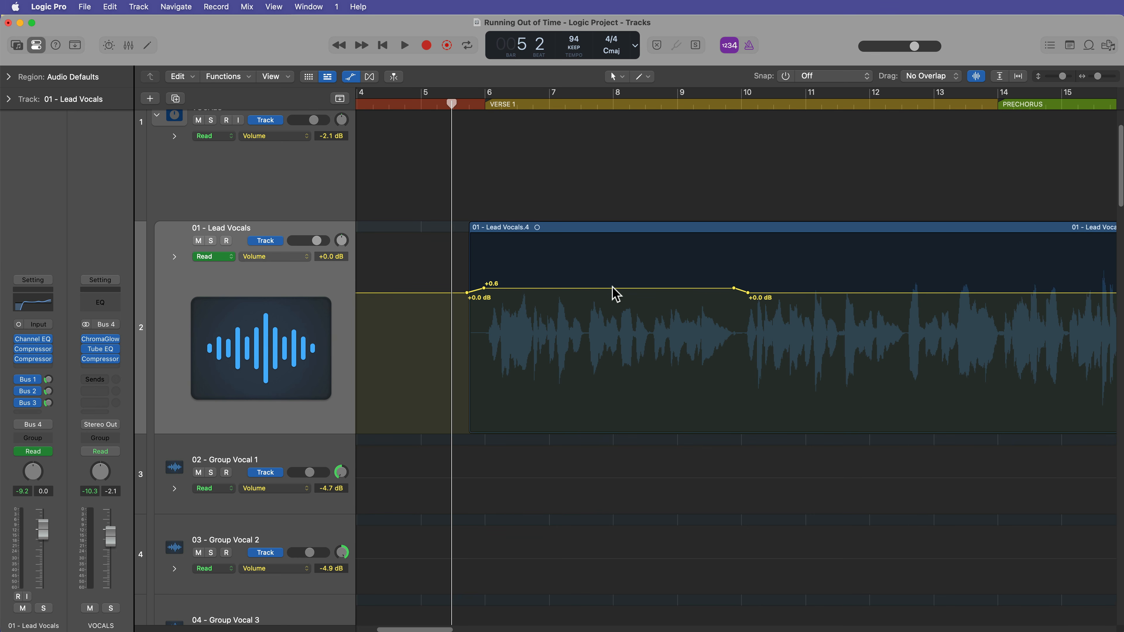
pyautogui.moveTo(612, 293); pyautogui.dragTo(577, 288)
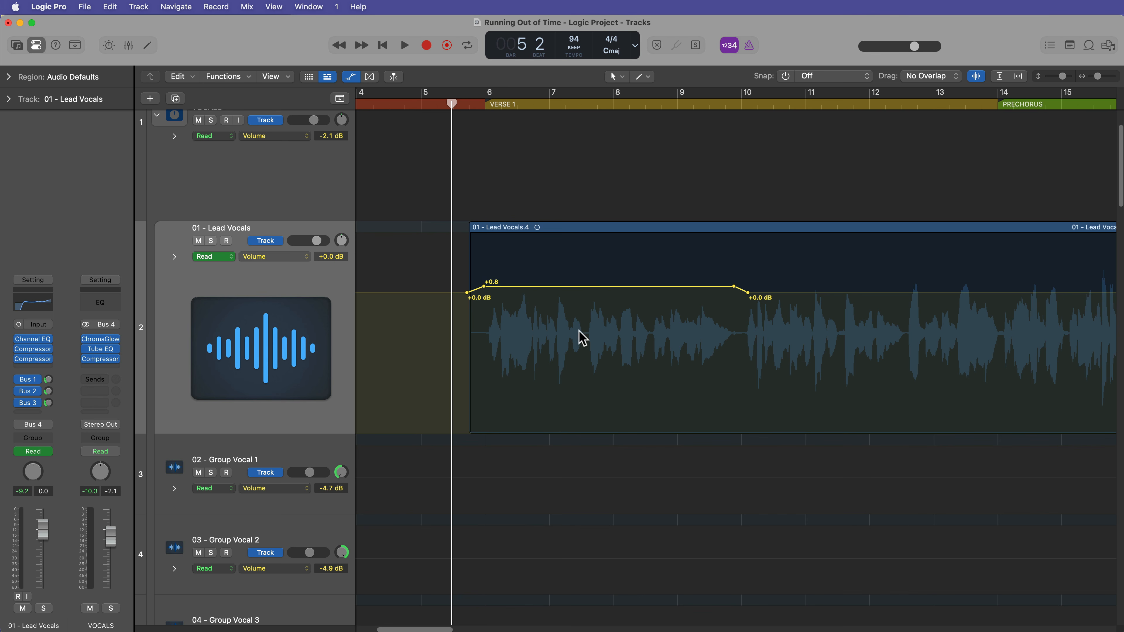
pyautogui.press('super+z')
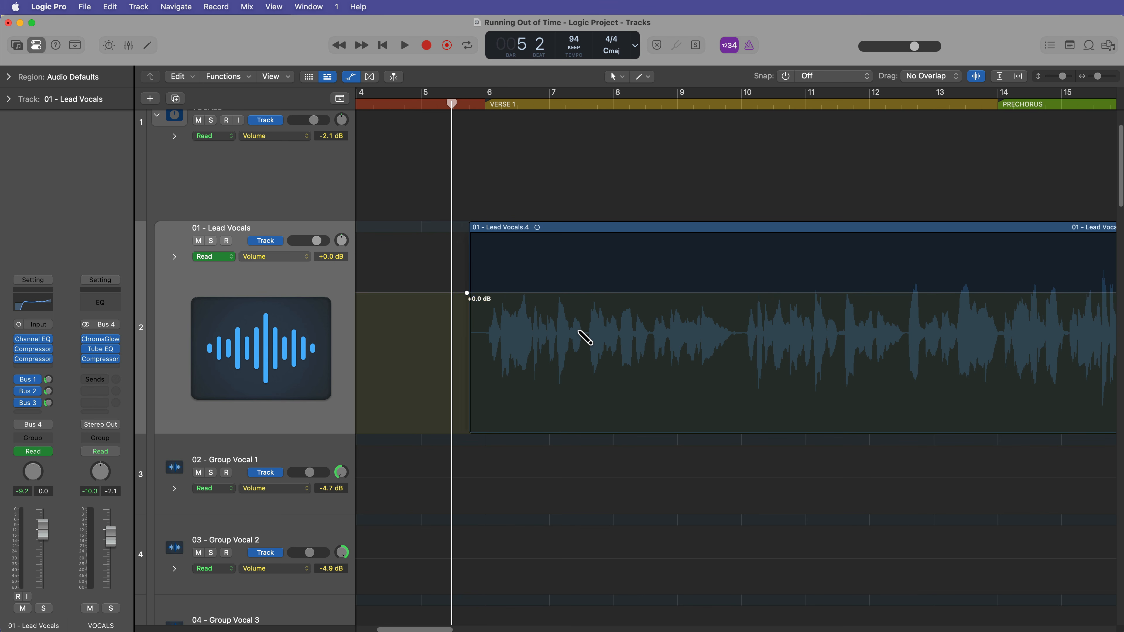
# Step: Select the first Verse 1 phrase of Lead Vocals up to bar 10 with the Marquee Tool and raise its volume to +1.1 dB
pyautogui.click(649, 80)
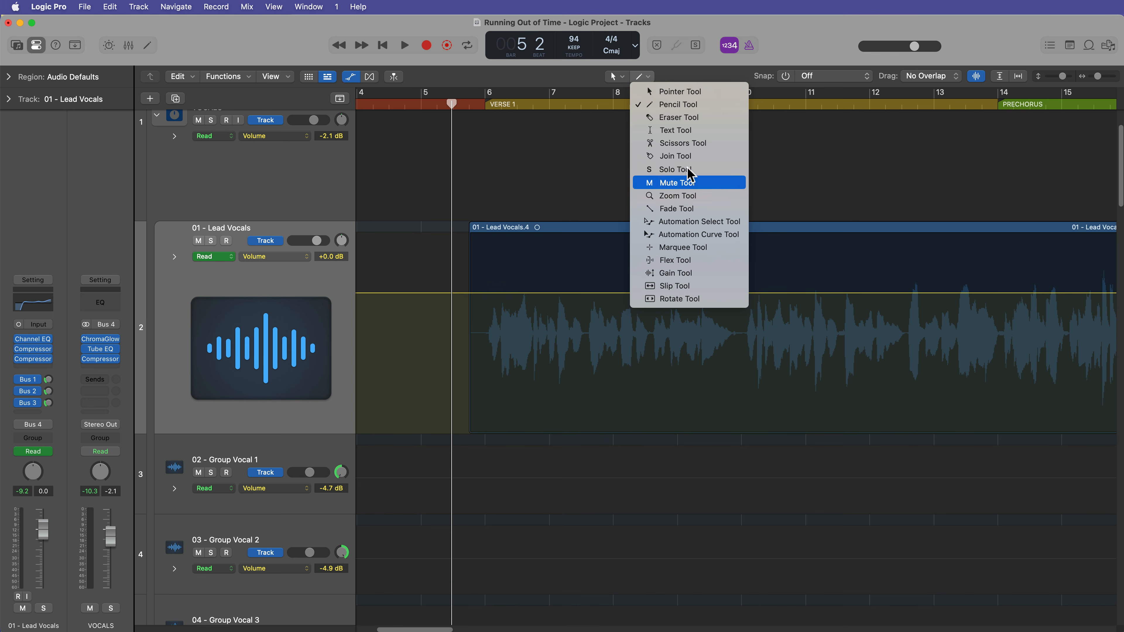
pyautogui.click(685, 247)
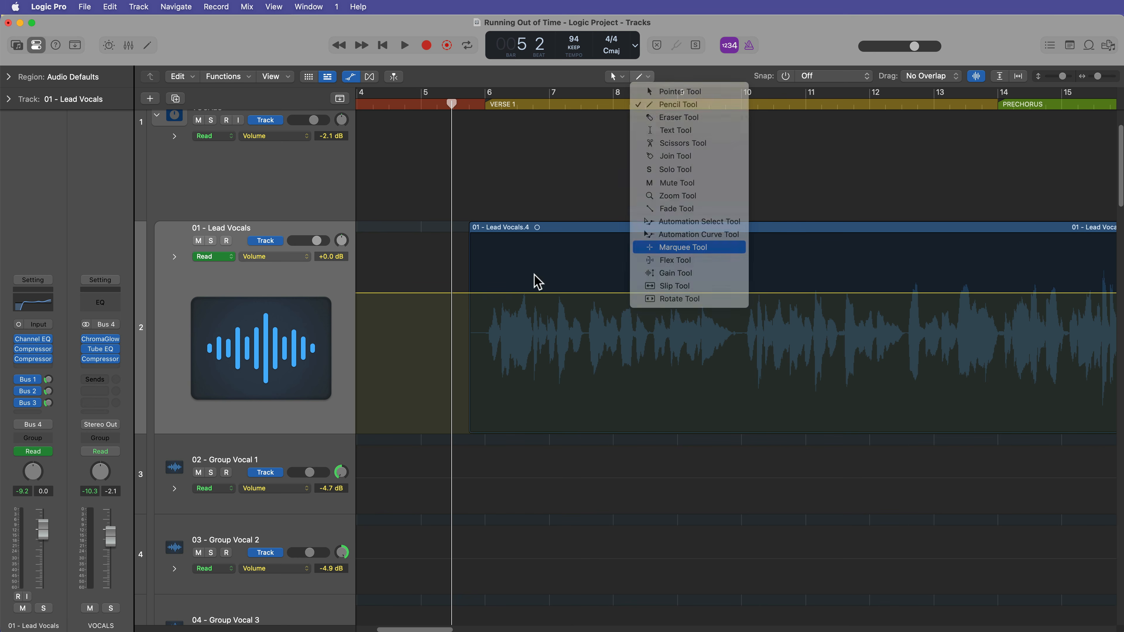
pyautogui.moveTo(461, 324); pyautogui.dragTo(743, 362)
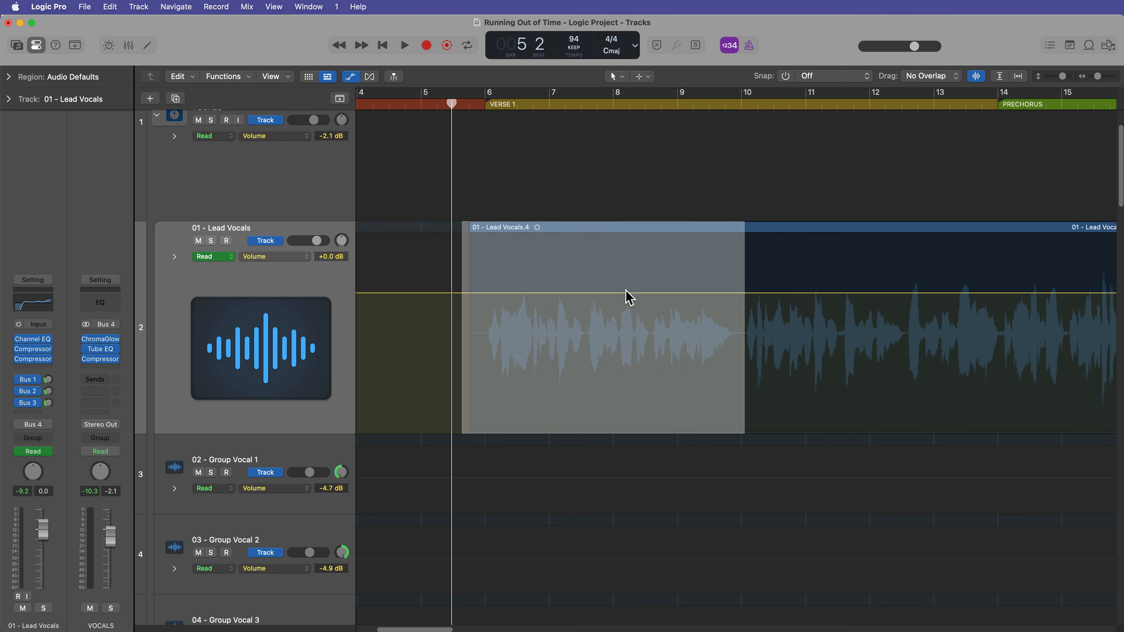
pyautogui.moveTo(628, 293)
pyautogui.mouseDown()
pyautogui.moveTo(627, 271)
pyautogui.moveTo(634, 314)
pyautogui.moveTo(635, 281)
pyautogui.mouseUp()
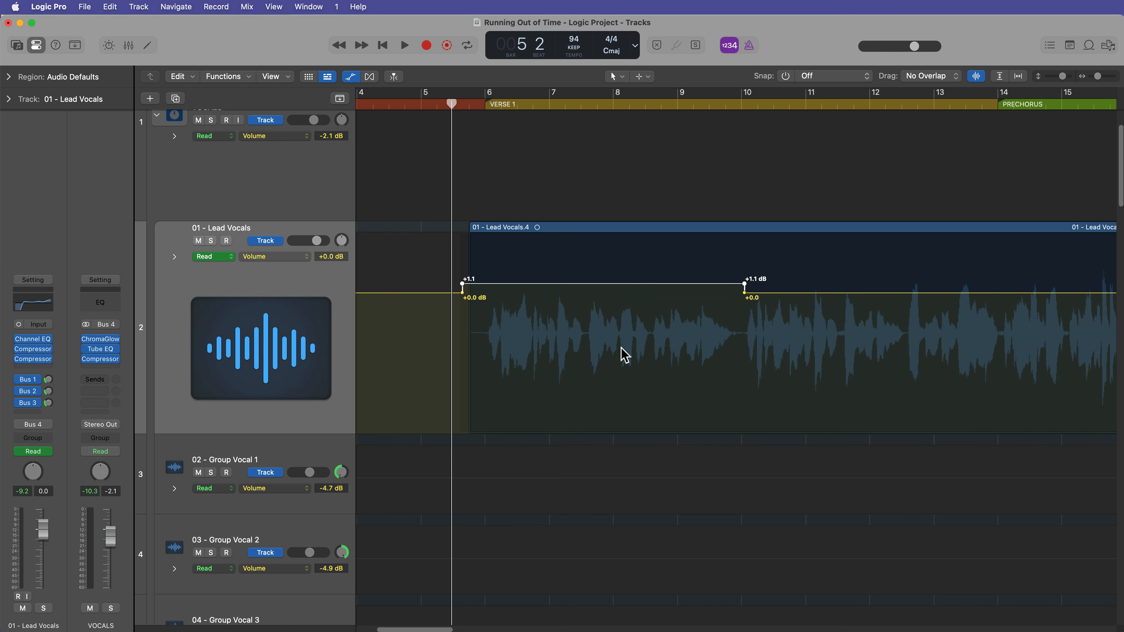
# Step: Try drawing a freehand volume curve on Lead Vocals with the Pencil Tool, from about bar 11.5 to bar 14.5
pyautogui.click(635, 79)
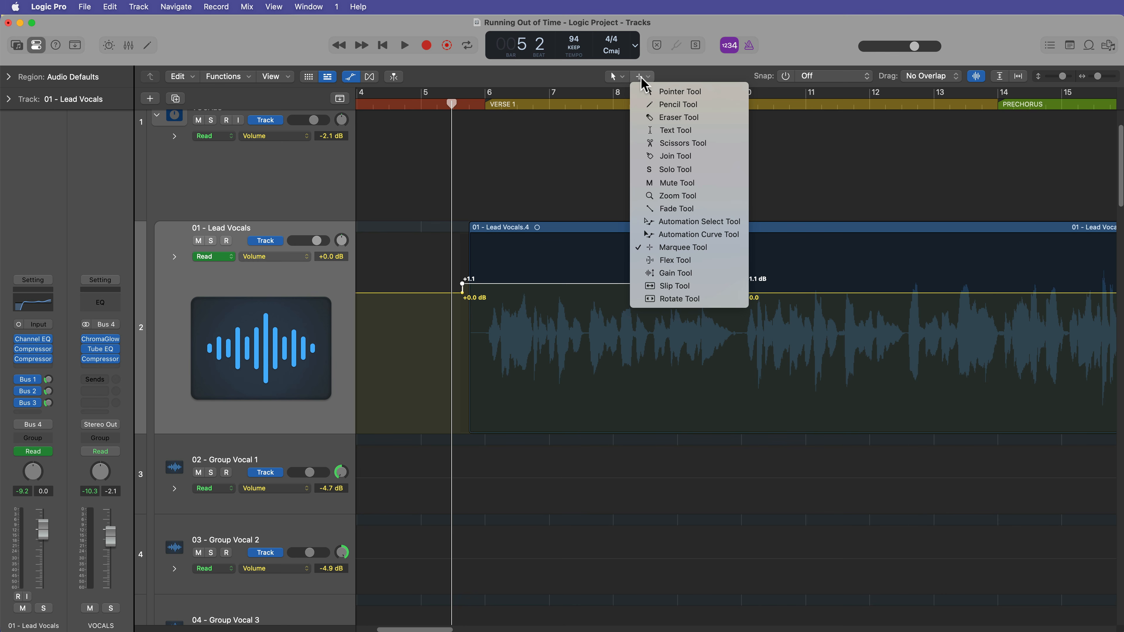
pyautogui.click(664, 106)
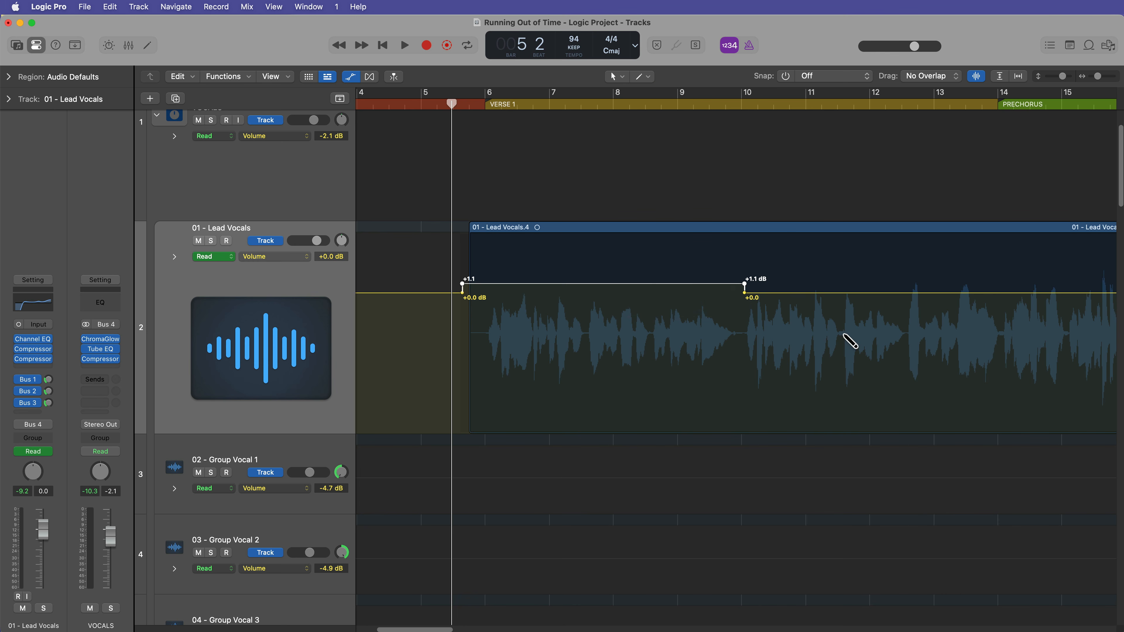
pyautogui.moveTo(843, 335)
pyautogui.mouseDown()
pyautogui.moveTo(870, 314)
pyautogui.moveTo(948, 344)
pyautogui.moveTo(1023, 301)
pyautogui.moveTo(1042, 269)
pyautogui.mouseUp()
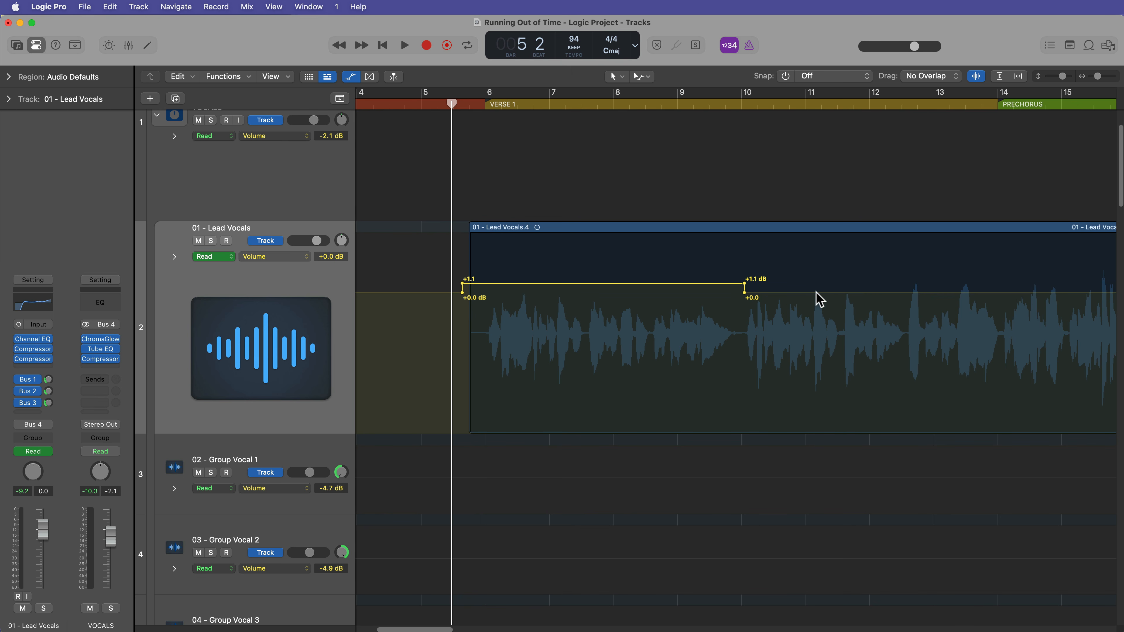
# Step: Add Lead Vocals volume points just after bar 11 and before bar 14, and lower the second to -∞ dB to form a fade-out
pyautogui.click(816, 292)
pyautogui.click(980, 293)
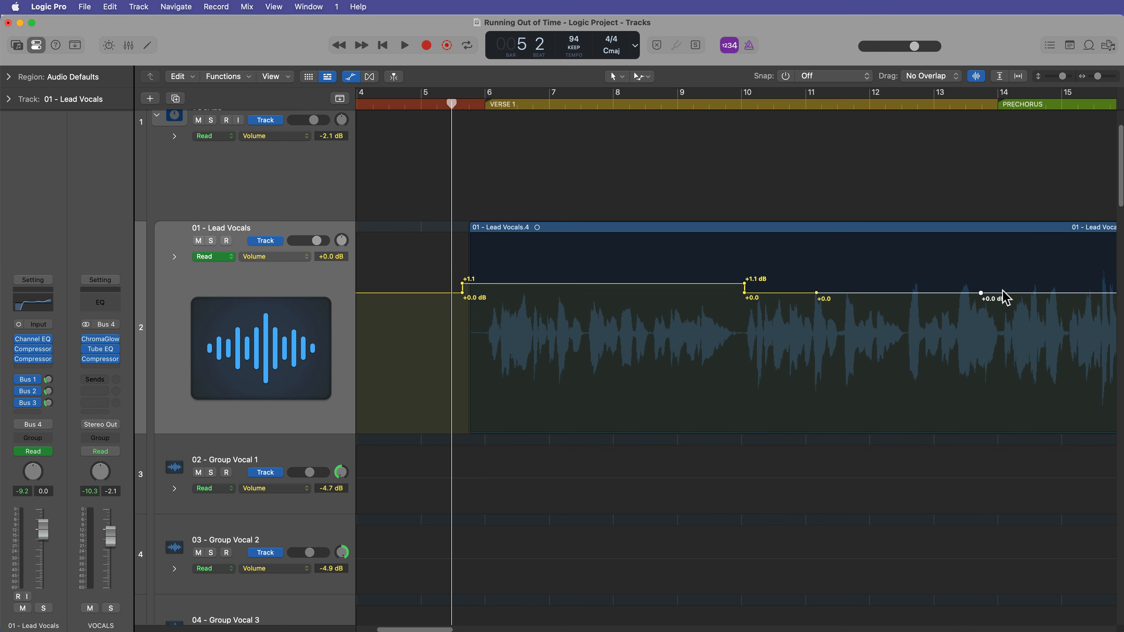
pyautogui.moveTo(981, 292); pyautogui.dragTo(995, 438)
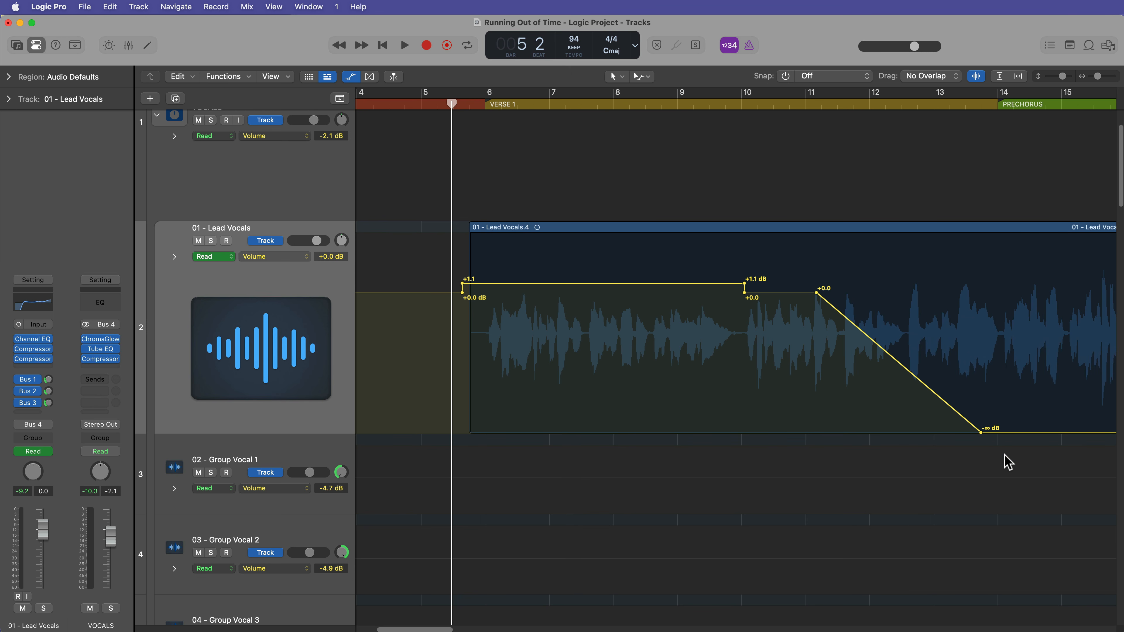
# Step: Bend the Lead Vocals volume ramp into an S-curve with the Automation Curve Tool, and delete the fade-out
pyautogui.click(643, 79)
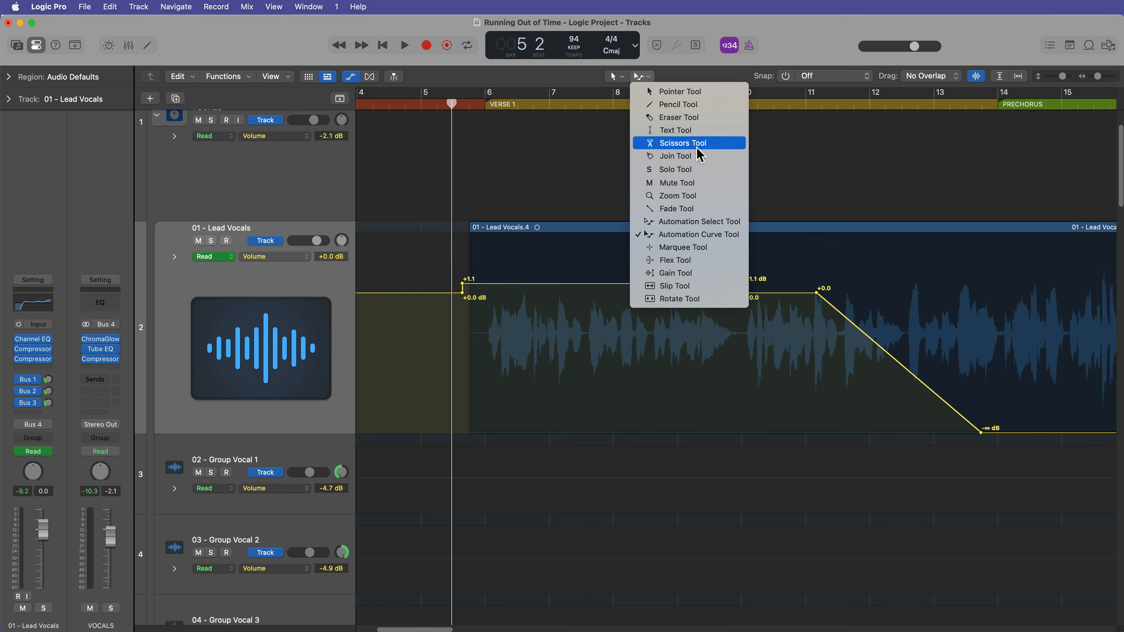
pyautogui.click(732, 234)
pyautogui.moveTo(905, 373); pyautogui.dragTo(1032, 363)
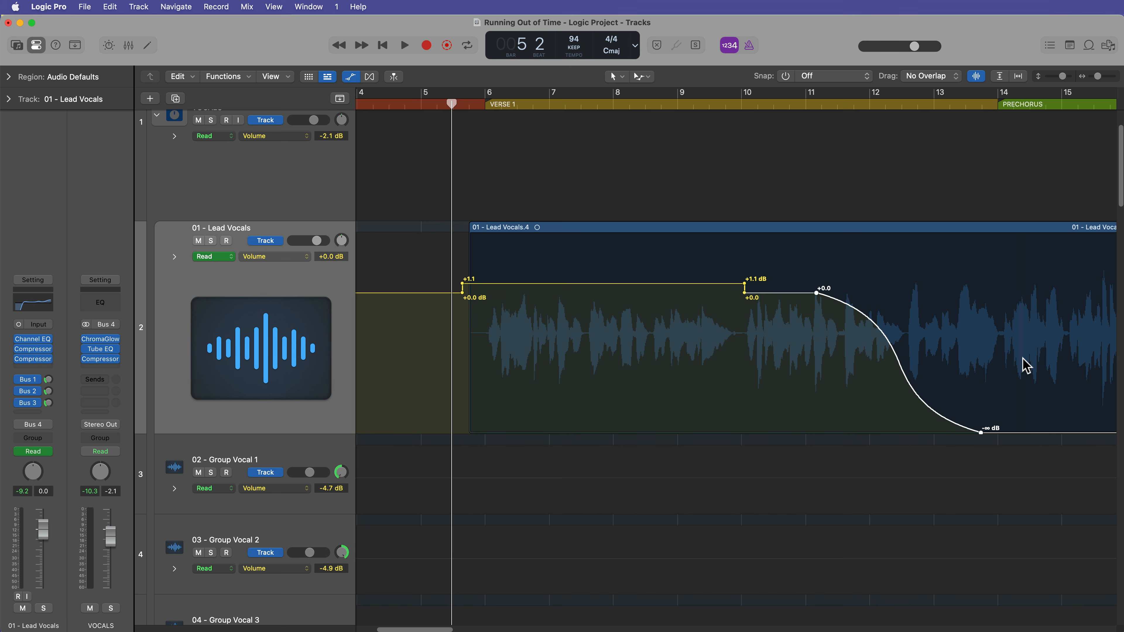
pyautogui.press('Delete')
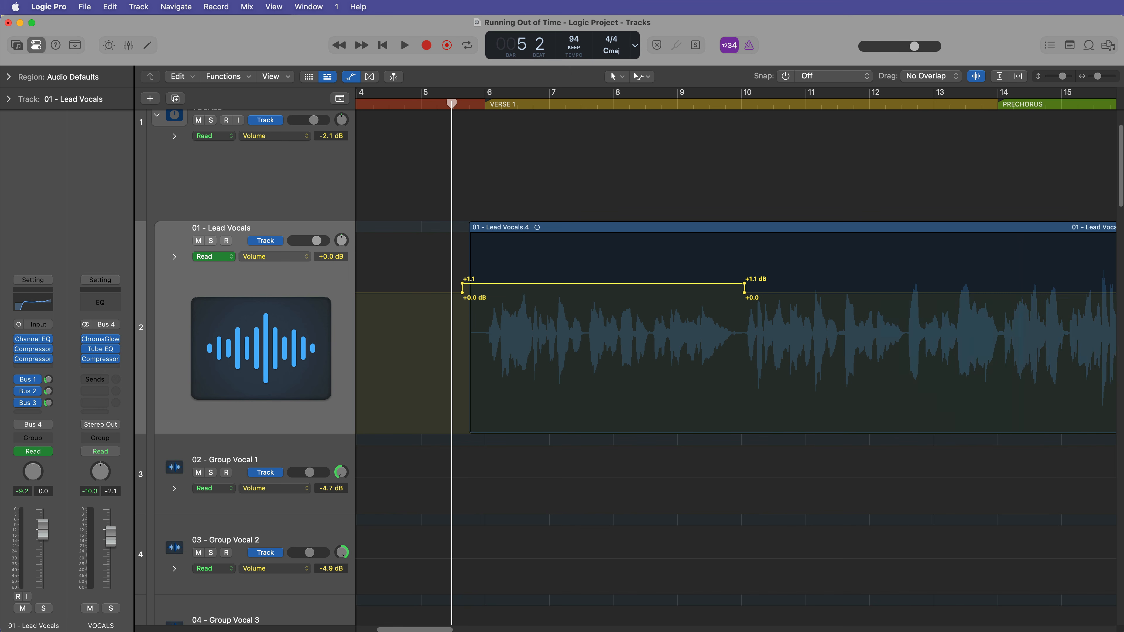
# Step: Select the first Verse 2 phrase of Lead Vocals, about bars 45 to 49, with the Marquee Tool and raise its volume to +1.0 dB
pyautogui.click(637, 77)
pyautogui.click(698, 249)
pyautogui.press('super+Left')
pyautogui.press('super+Left')
pyautogui.press('super+Left')
pyautogui.press('super+Left')
pyautogui.press('super+Left')
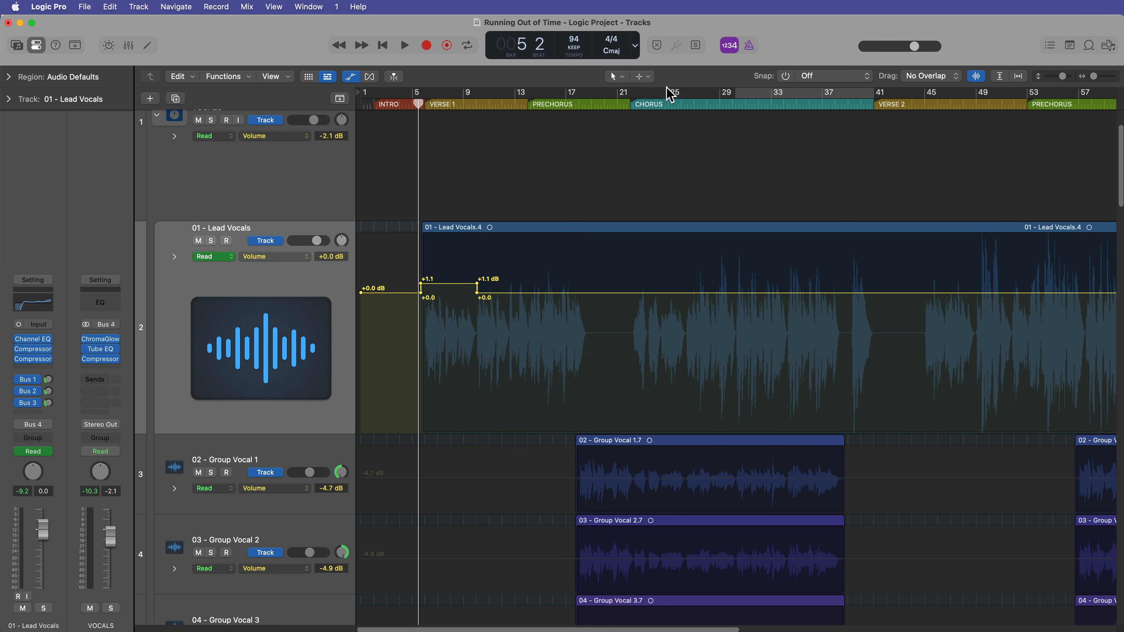
pyautogui.hscroll(5, 914, 210)
pyautogui.click(861, 101)
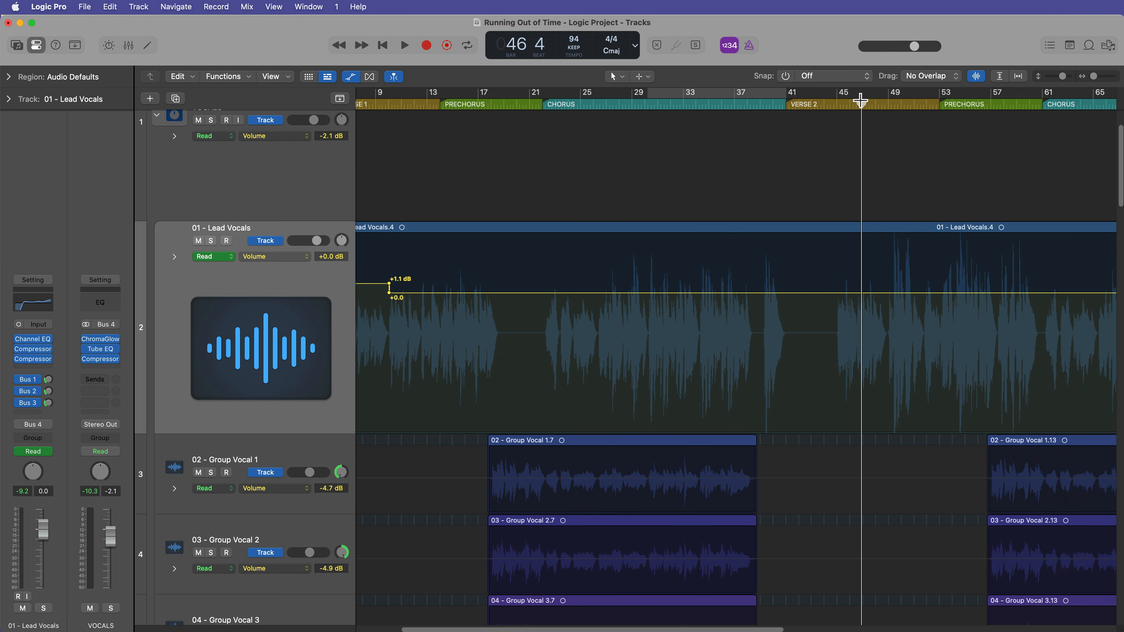
pyautogui.press('super+Right')
pyautogui.press('super+Right')
pyautogui.press('super+Right')
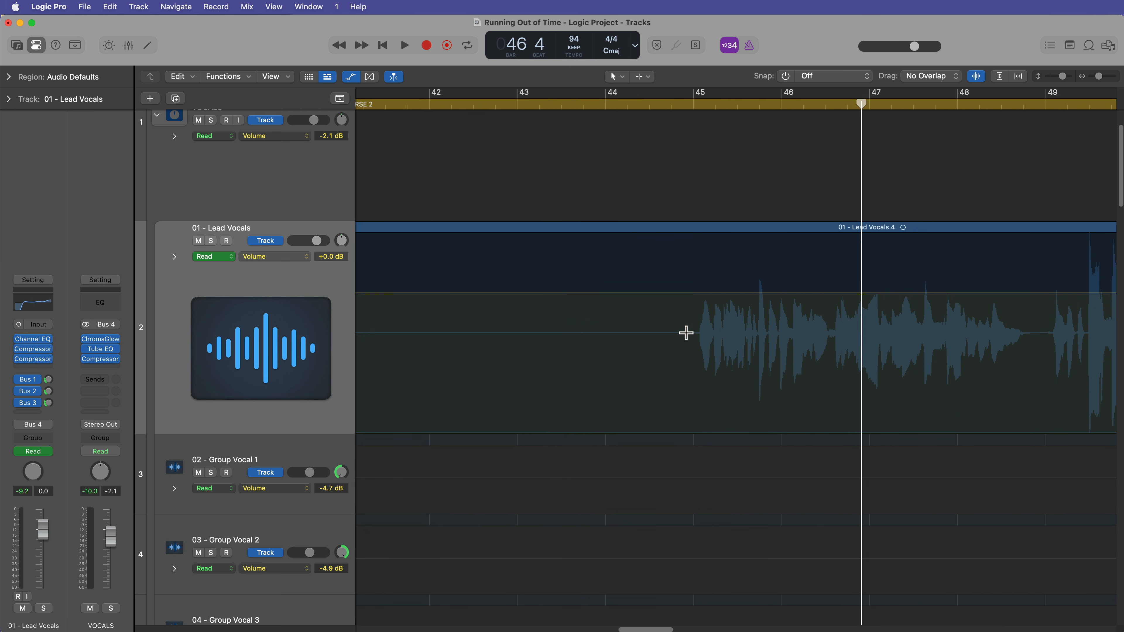
pyautogui.moveTo(685, 332); pyautogui.dragTo(1043, 372)
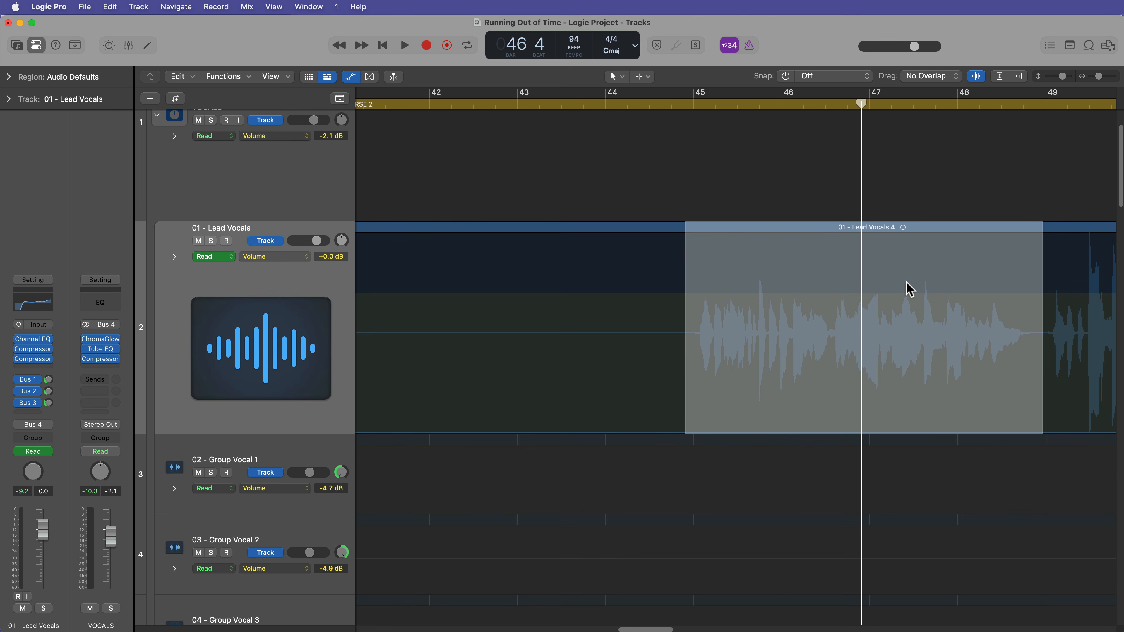
pyautogui.moveTo(905, 292); pyautogui.dragTo(899, 284)
# Step: Place the playhead at bar 44 and check the automation modes offered for Lead Vocals, keeping Read
pyautogui.click(627, 104)
pyautogui.click(291, 295)
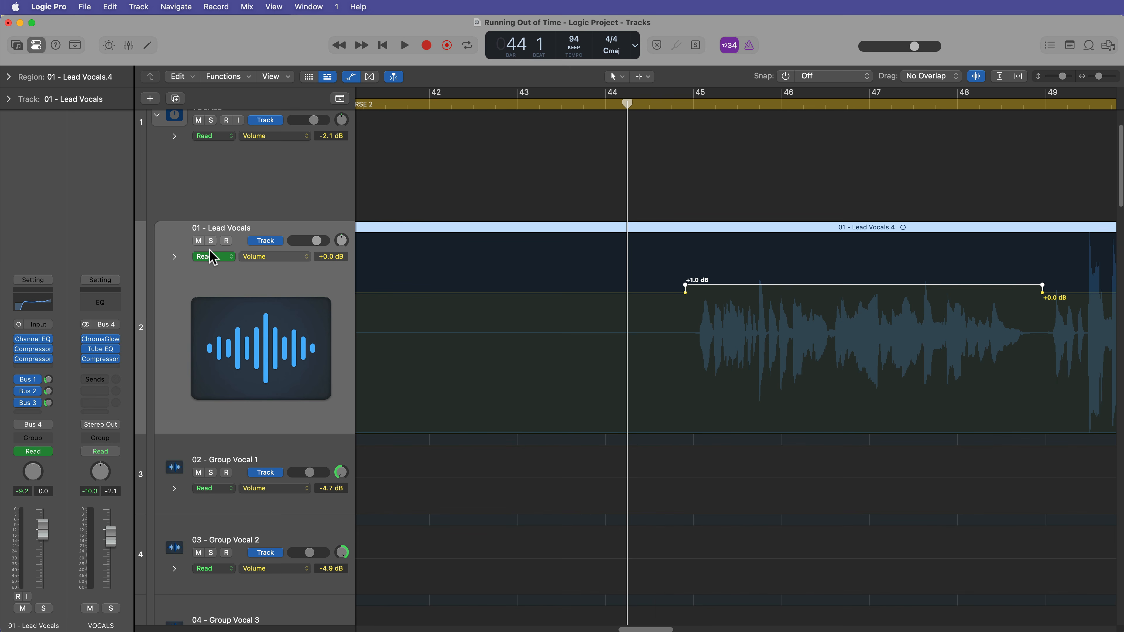
pyautogui.click(223, 258)
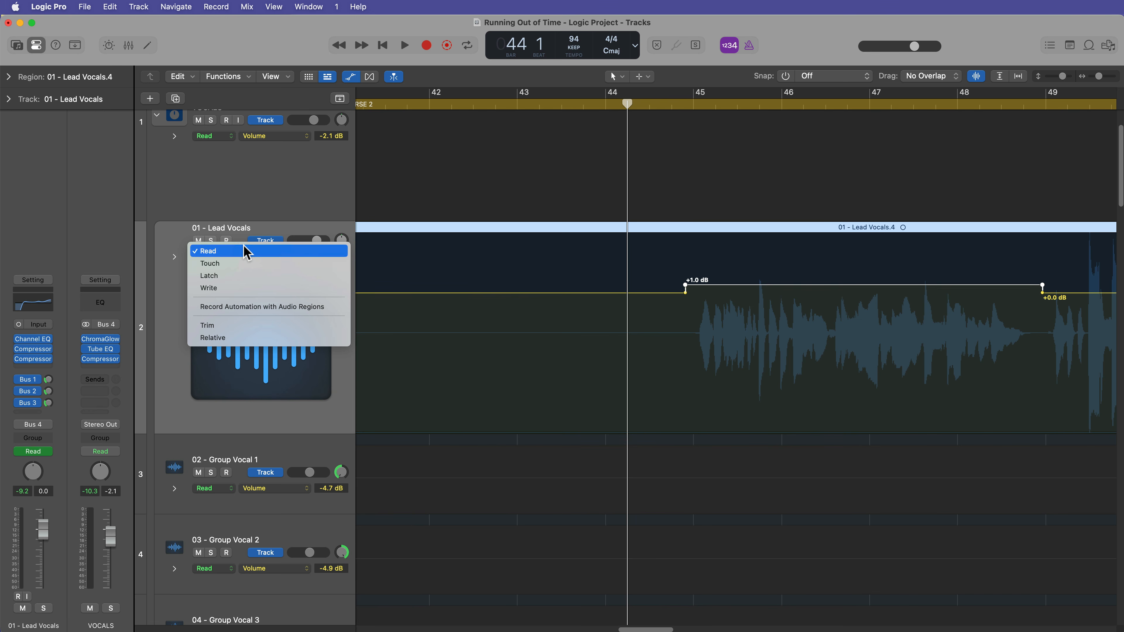
pyautogui.click(232, 251)
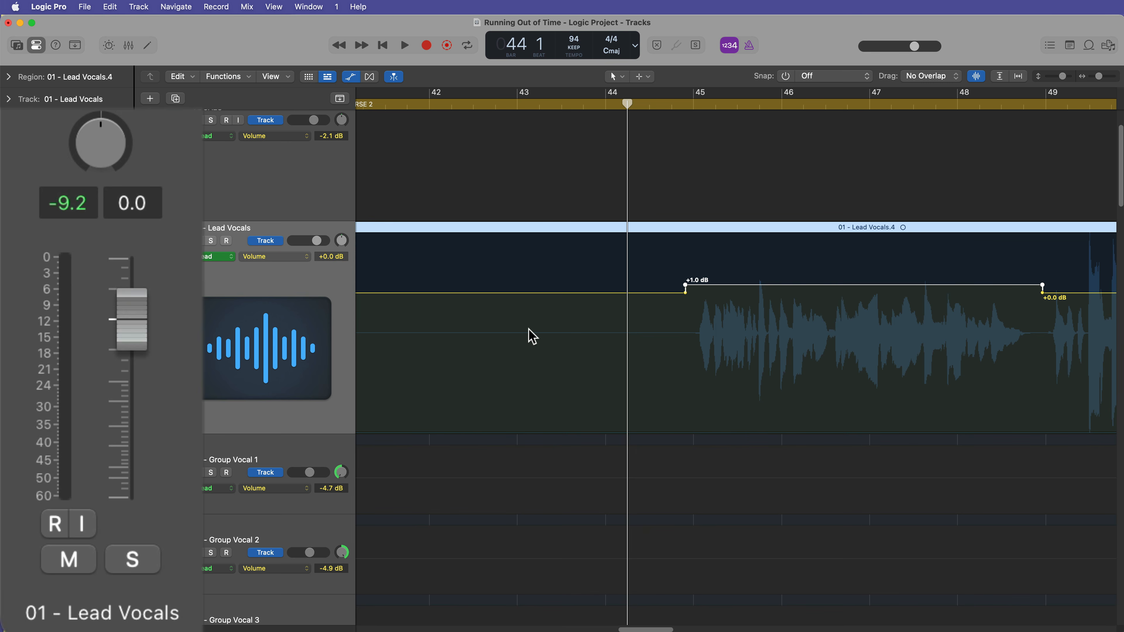
# Step: Play the raised Verse 2 vocal phrase from bar 44 and stop near the end of bar 50
pyautogui.press('space')
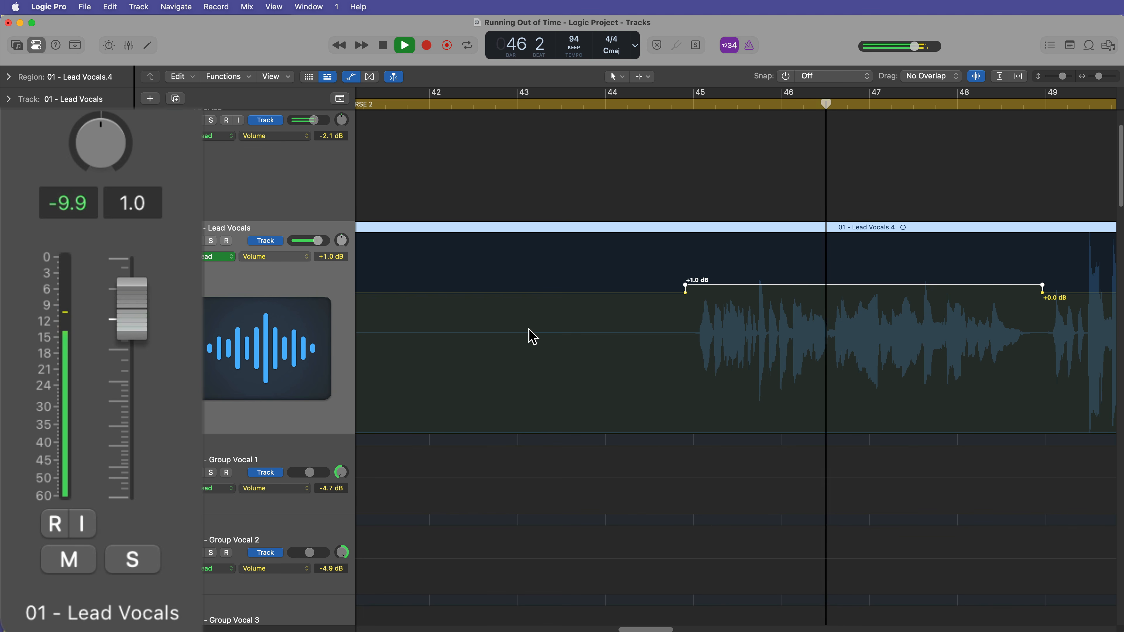
pyautogui.hscroll(5, 641, 438)
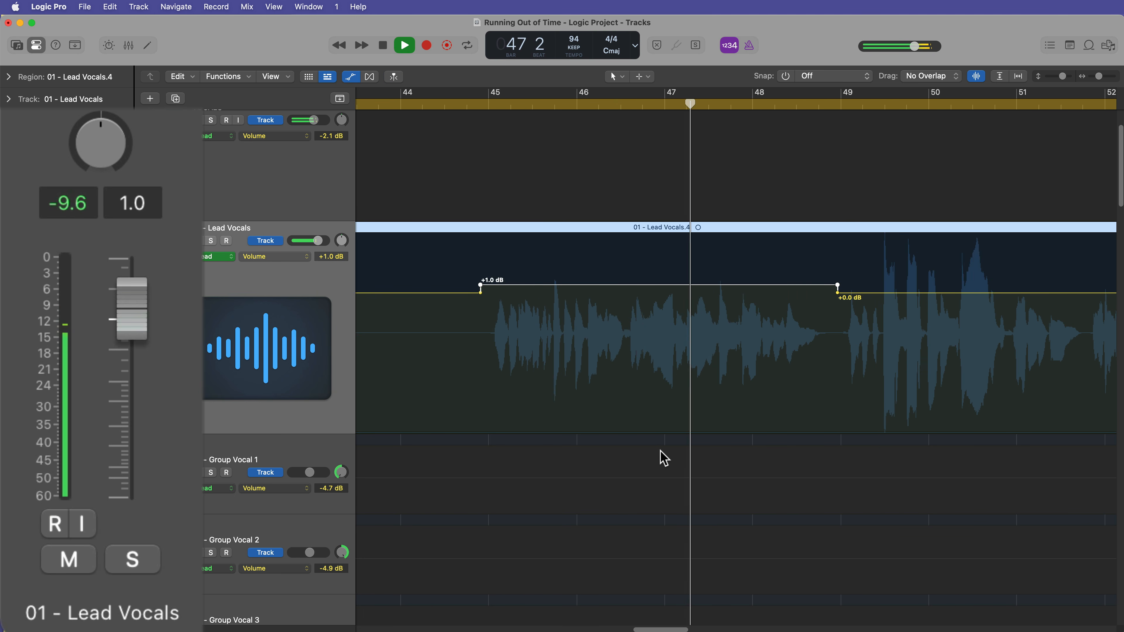
pyautogui.hscroll(2, 660, 451)
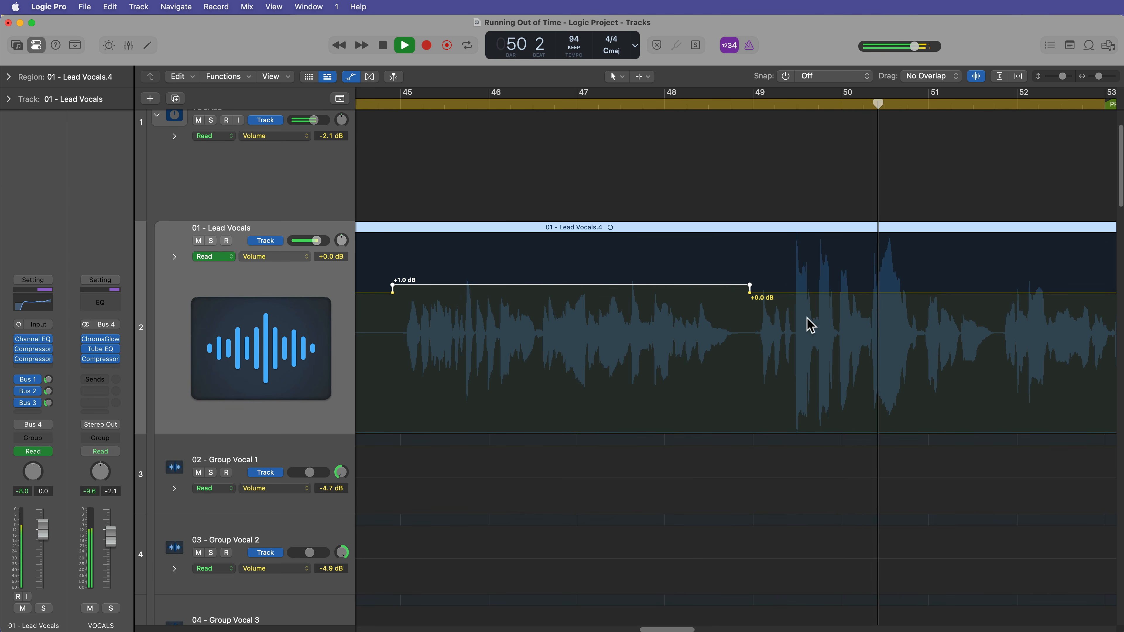
pyautogui.press('space')
# Step: Extend the +1.0 dB section of Lead Vocals to about the middle of bar 49 and play it back from bar 48
pyautogui.click(750, 293)
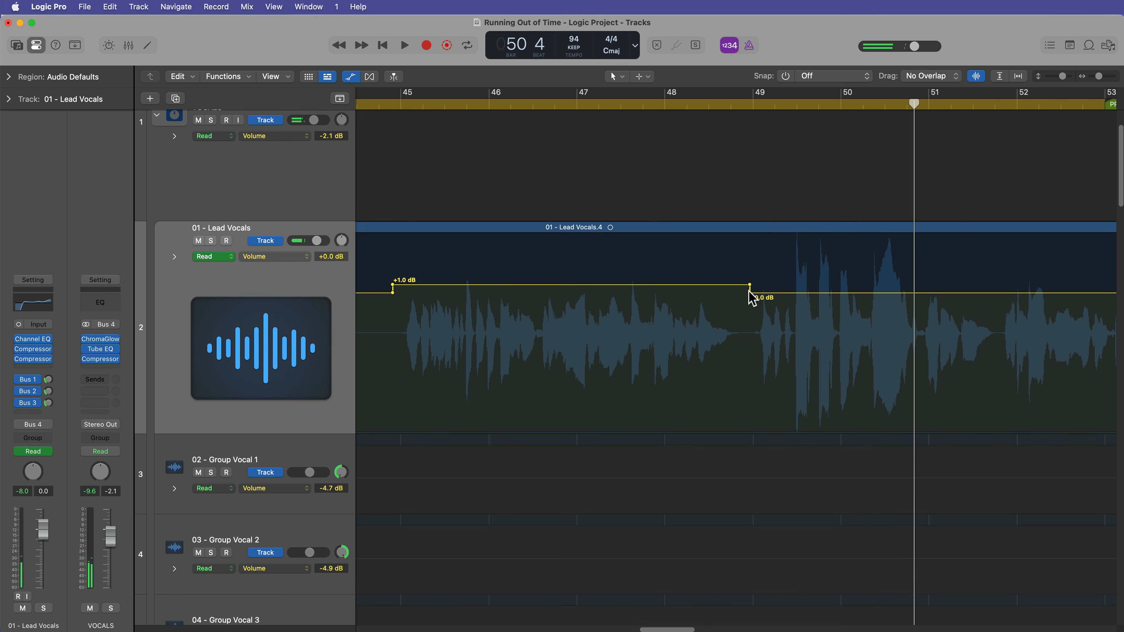
pyautogui.moveTo(749, 292); pyautogui.dragTo(790, 284)
pyautogui.doubleClick(698, 102)
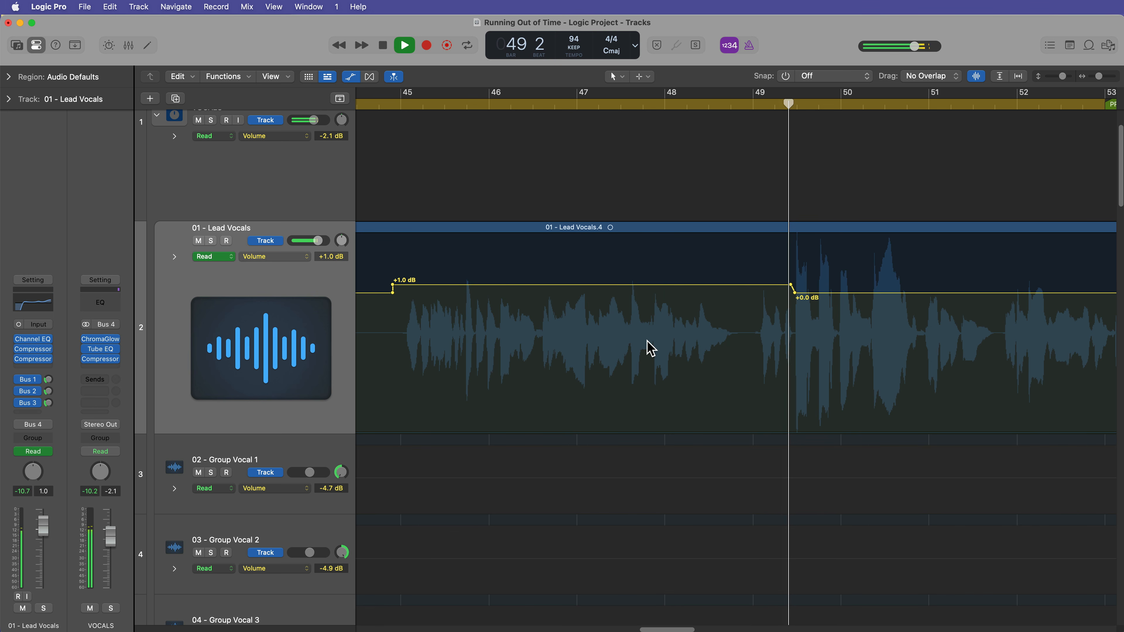
pyautogui.hscroll(4, 746, 366)
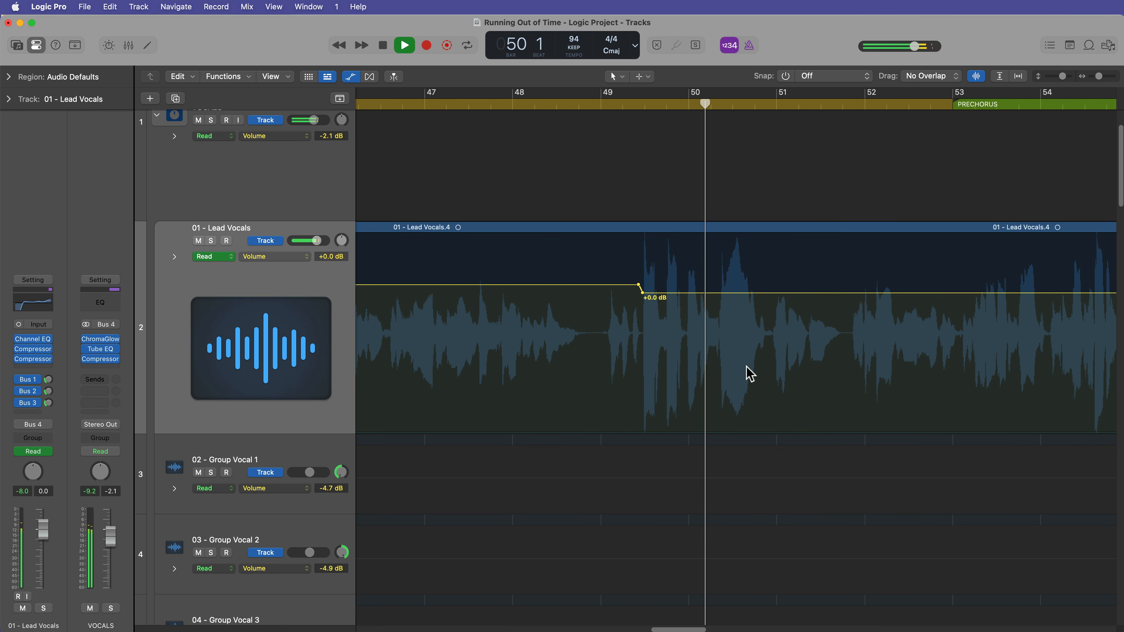
pyautogui.hscroll(4, 748, 372)
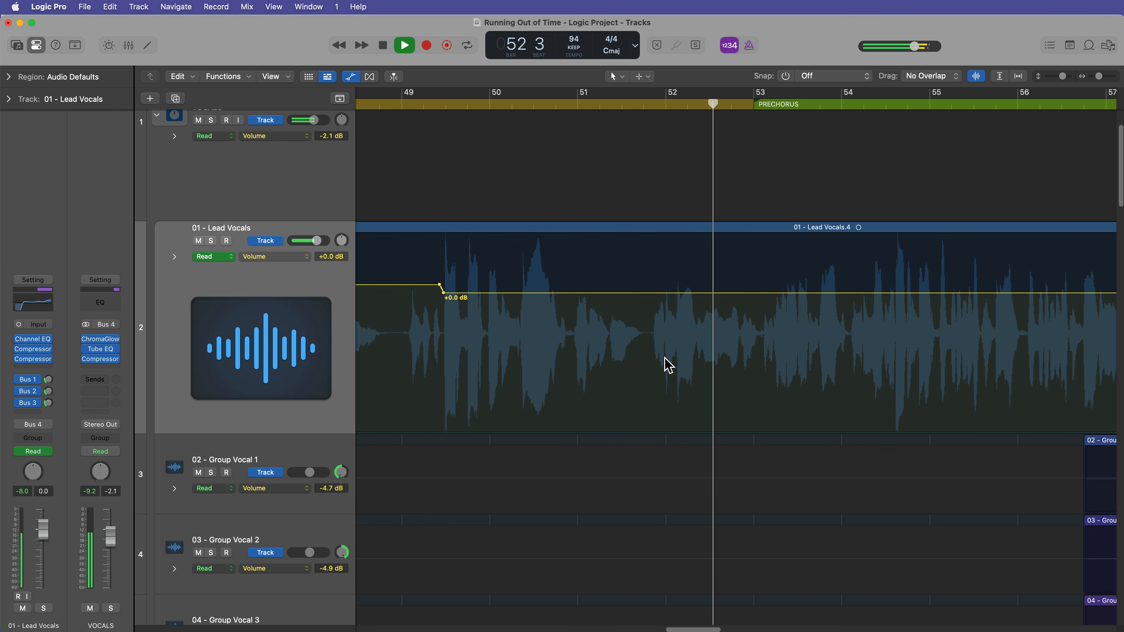
# Step: Raise the short Lead Vocals phrase in bar 51 to +0.8 dB and play it back from bar 50
pyautogui.press('space')
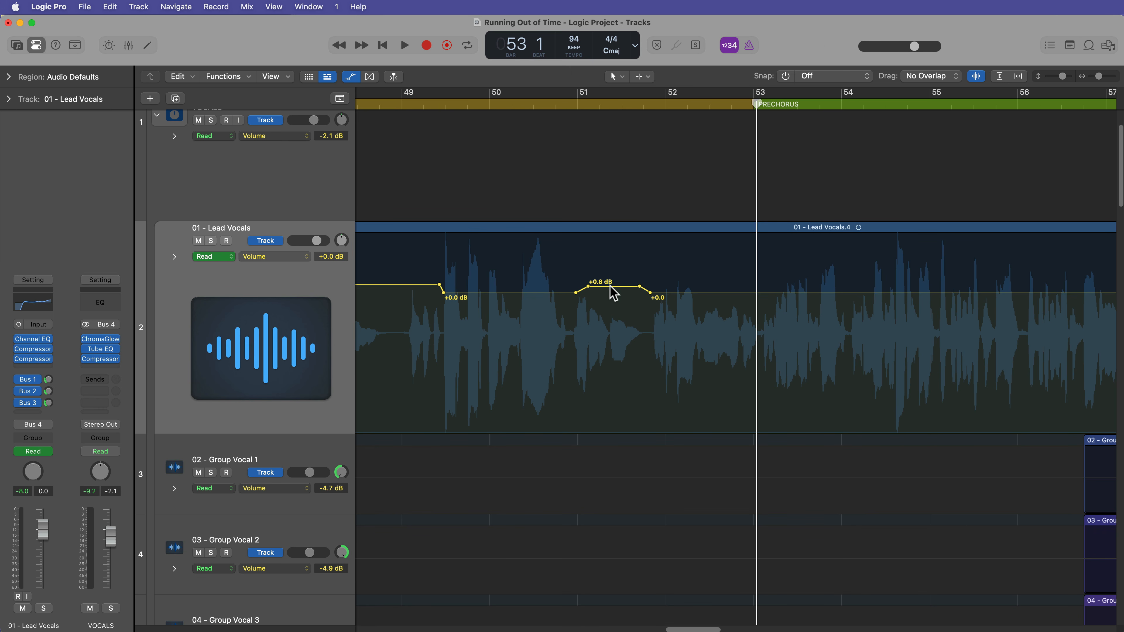
pyautogui.hscroll(2, 613, 293)
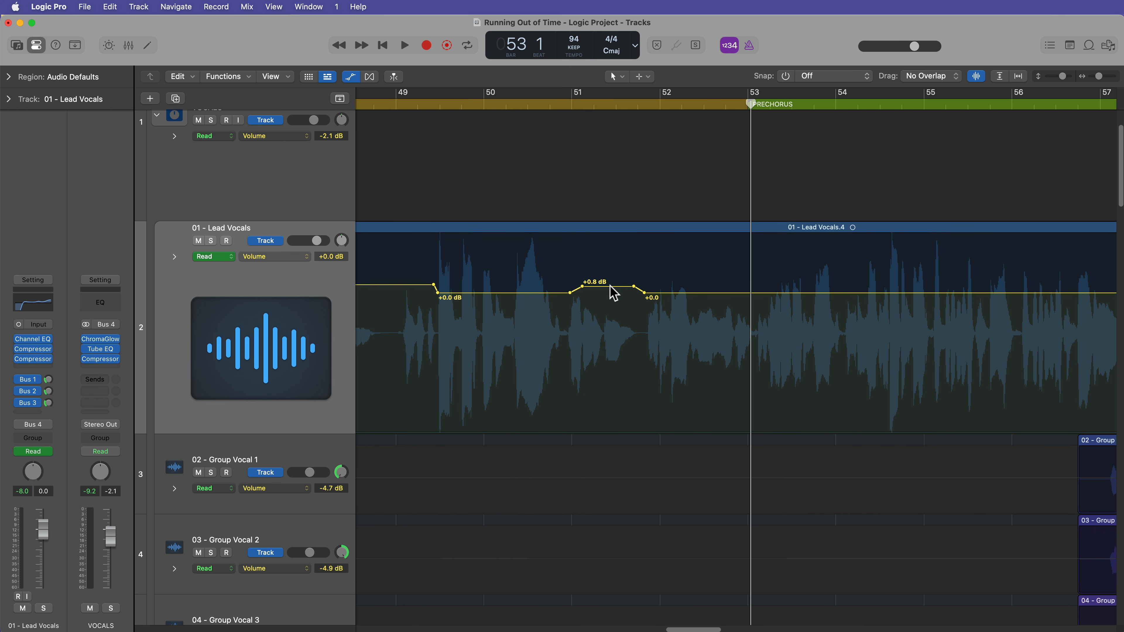
pyautogui.doubleClick(498, 106)
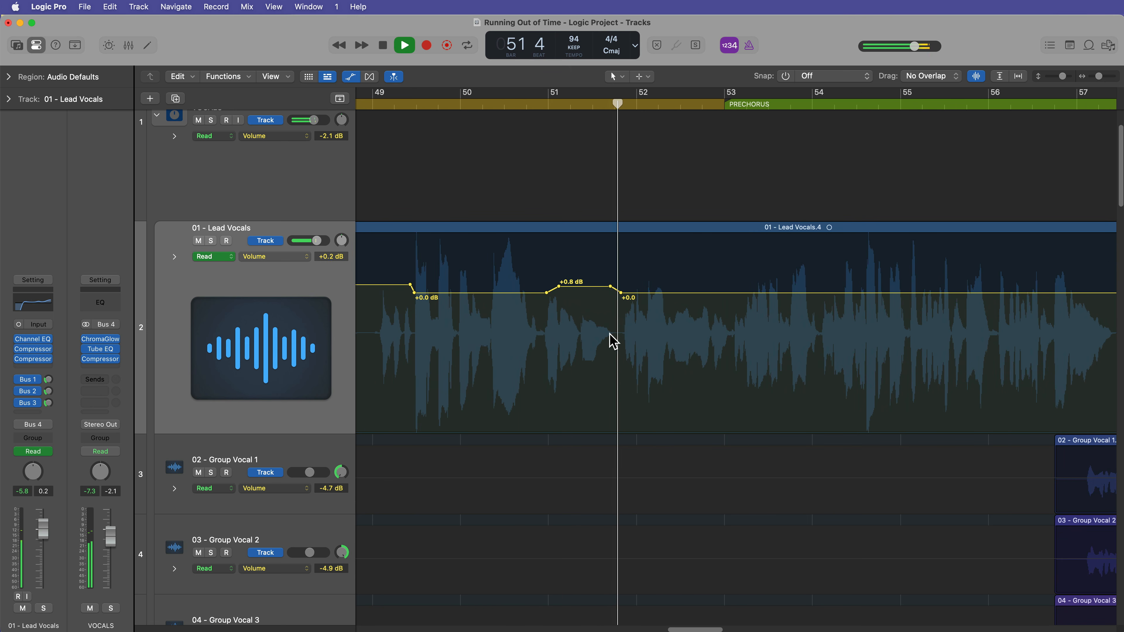
# Step: Play Lead Vocals on from bar 51 through the Prechorus and stop near the end of bar 60
pyautogui.hscroll(3, 614, 343)
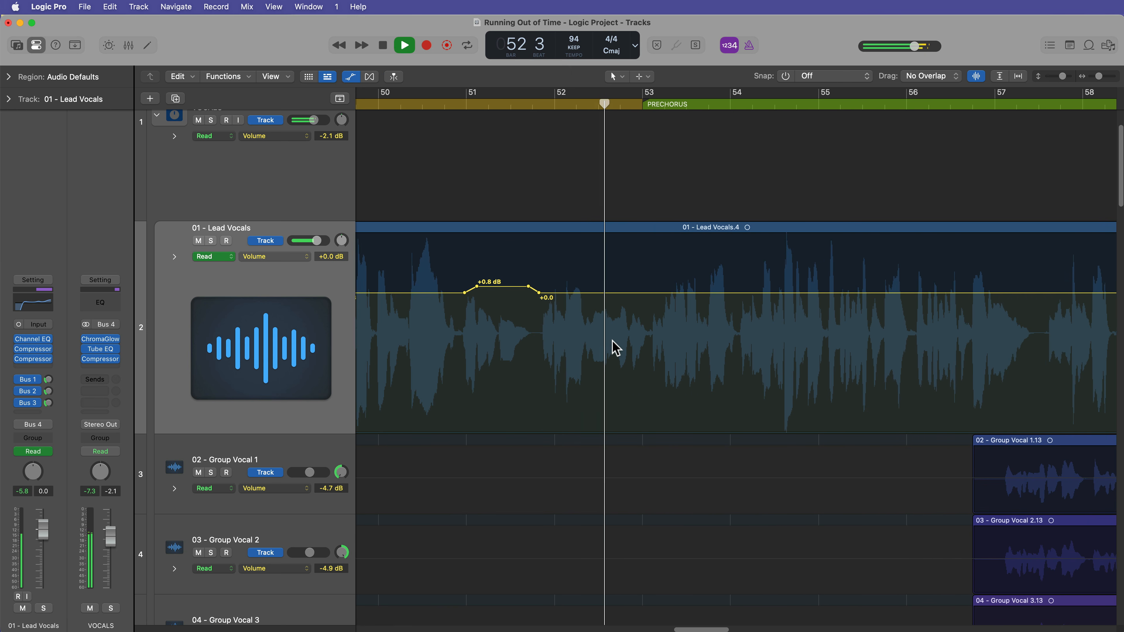
pyautogui.hscroll(3, 615, 347)
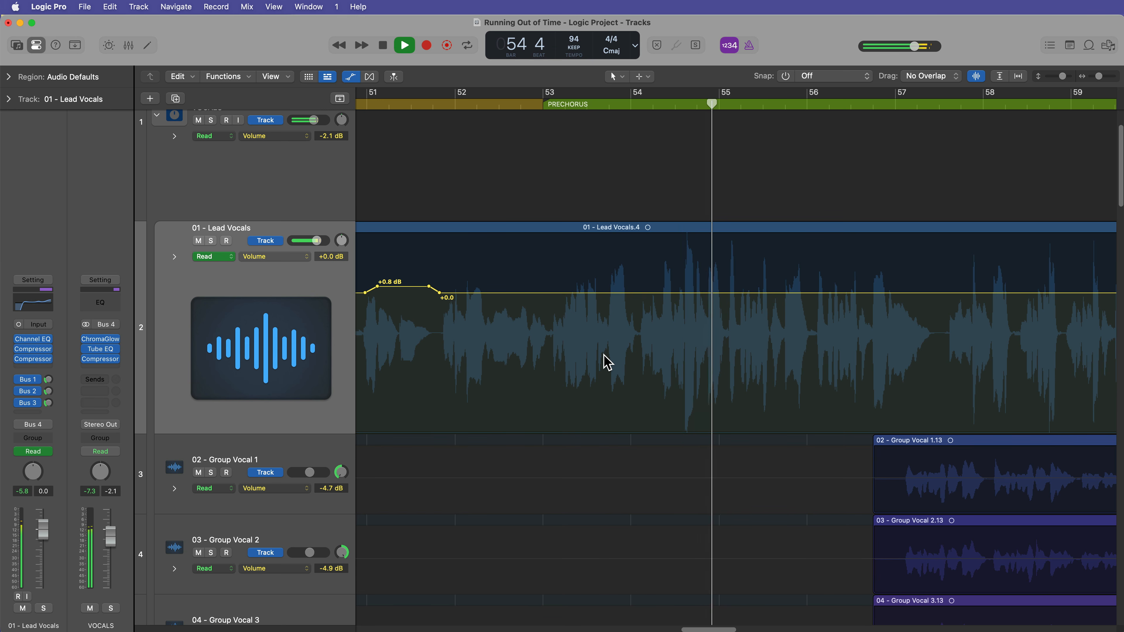
pyautogui.hscroll(5, 607, 362)
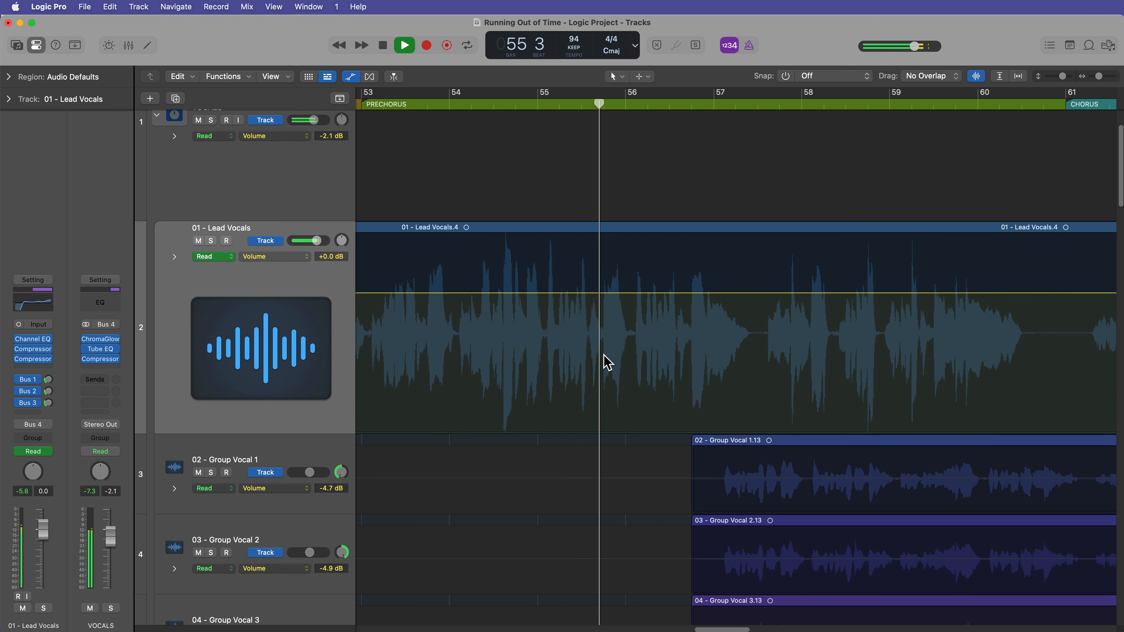
pyautogui.hscroll(2, 607, 362)
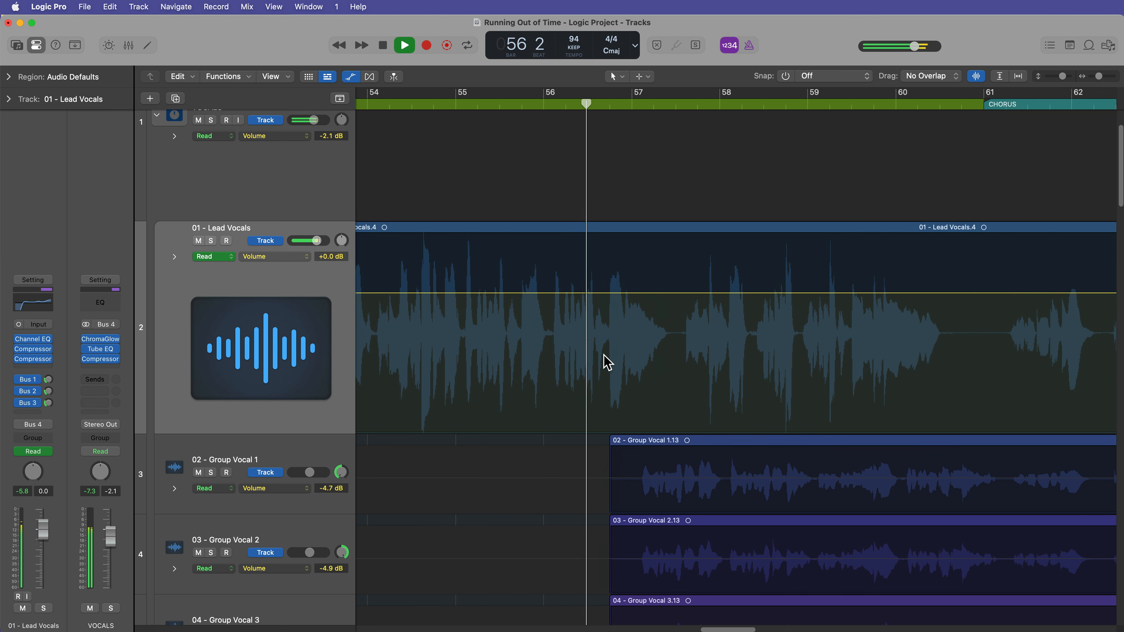
pyautogui.hscroll(5, 607, 362)
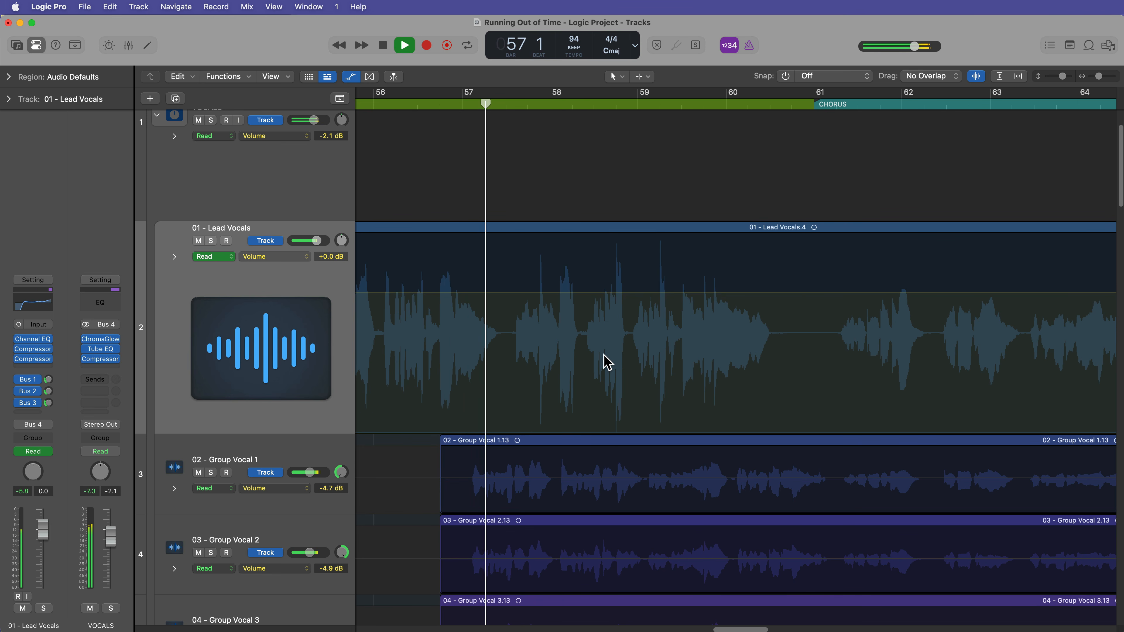
pyautogui.hscroll(2, 607, 362)
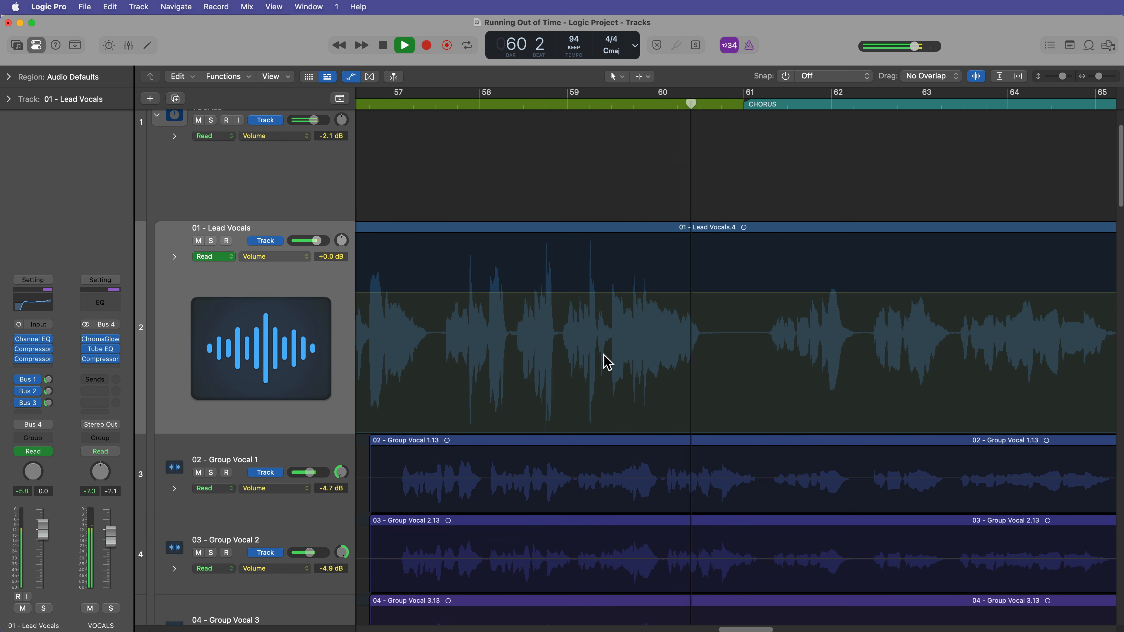
pyautogui.press('space')
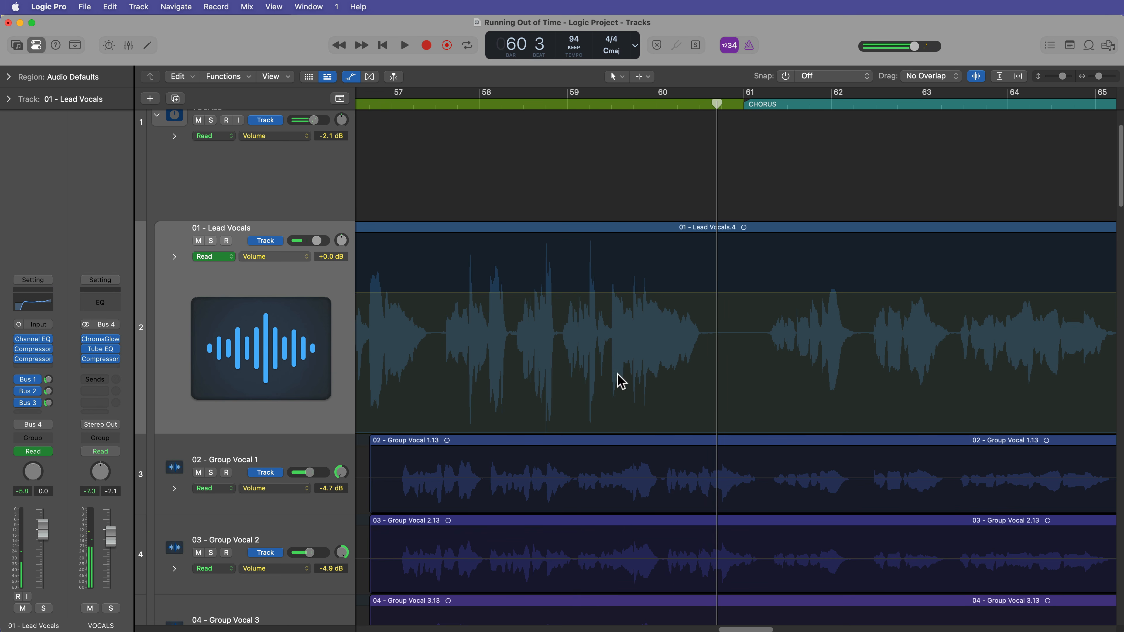
# Step: Lower the Lead Vocals volume from mid-bar 57 to just before bar 61, first to -1.8 dB, then to -1.2 dB, while playing it back
pyautogui.scroll(-5, 621, 381)
pyautogui.scroll(4, 573, 456)
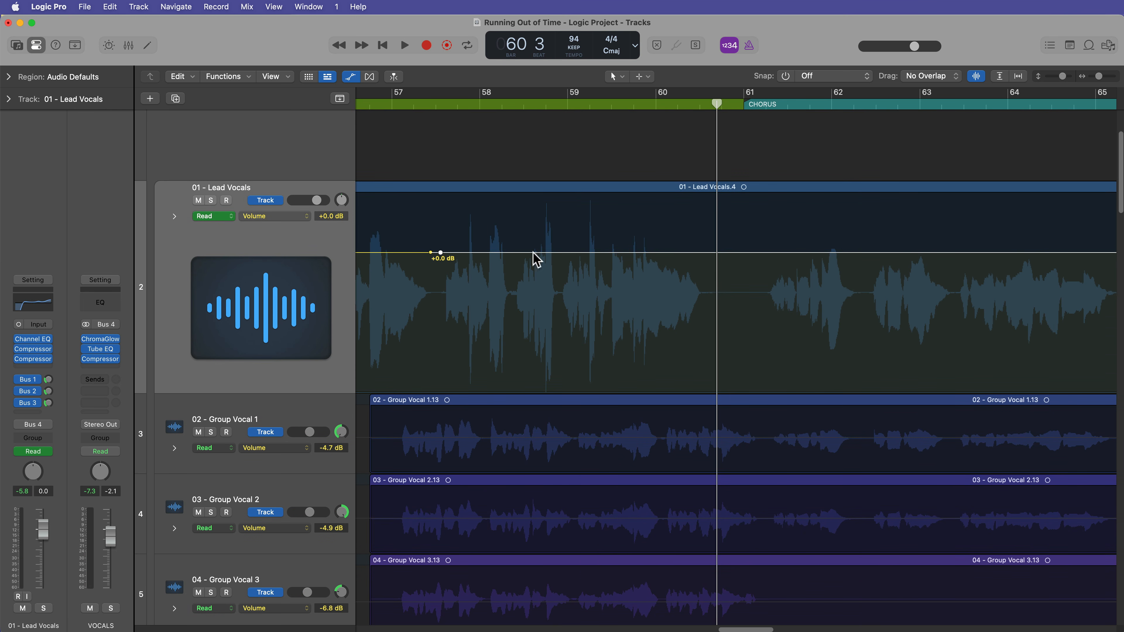
pyautogui.moveTo(698, 254); pyautogui.dragTo(700, 273)
pyautogui.press('space')
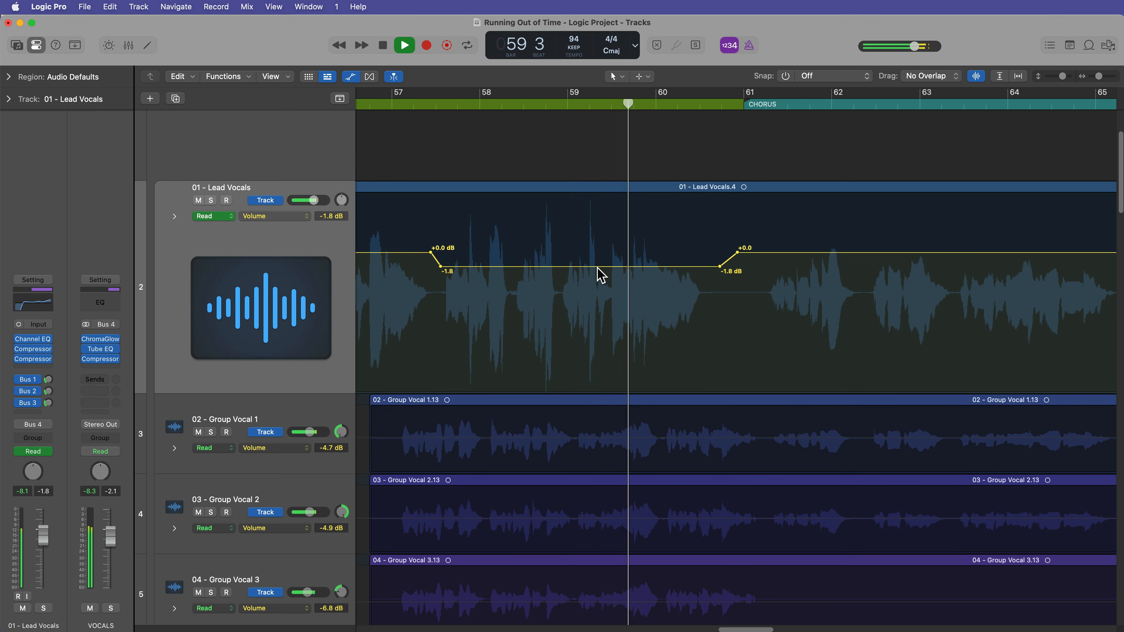
pyautogui.moveTo(595, 265); pyautogui.dragTo(600, 260)
pyautogui.press('space')
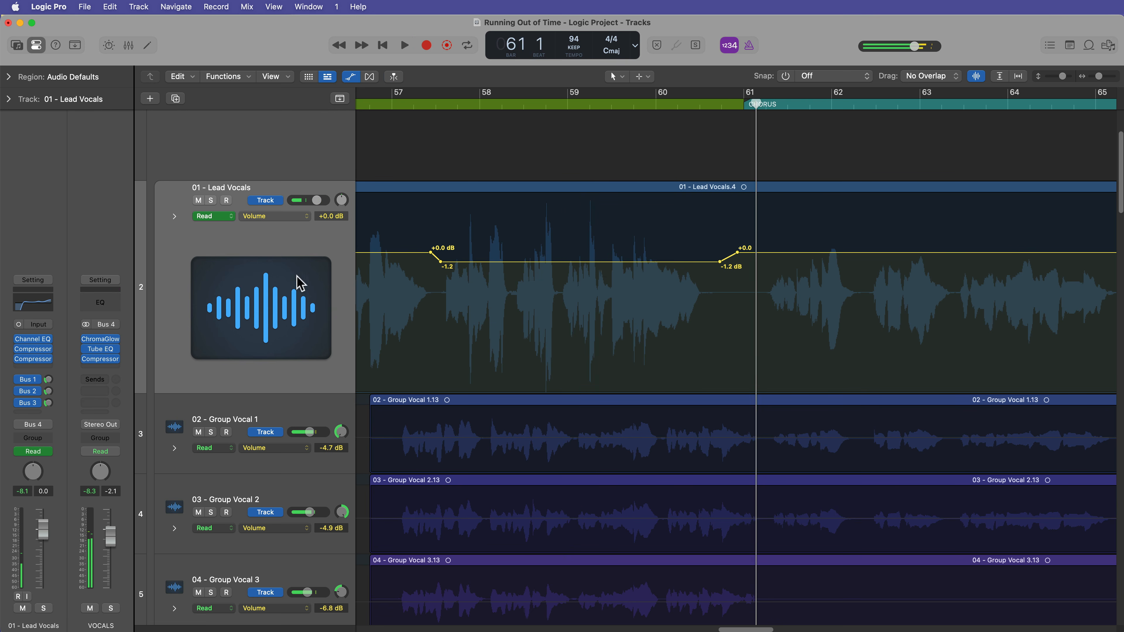
# Step: Solo Lead Vocals, place the playhead in bar 57 and switch its automation parameter to absolute Pan
pyautogui.press('s')
pyautogui.click(434, 106)
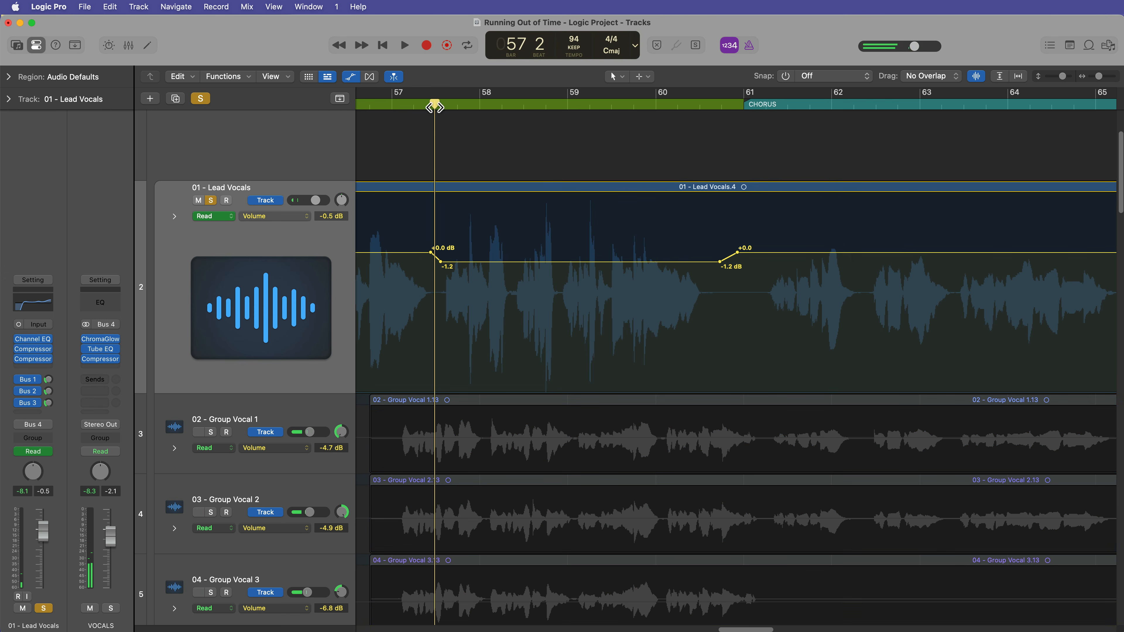
pyautogui.click(279, 217)
pyautogui.moveTo(350, 146)
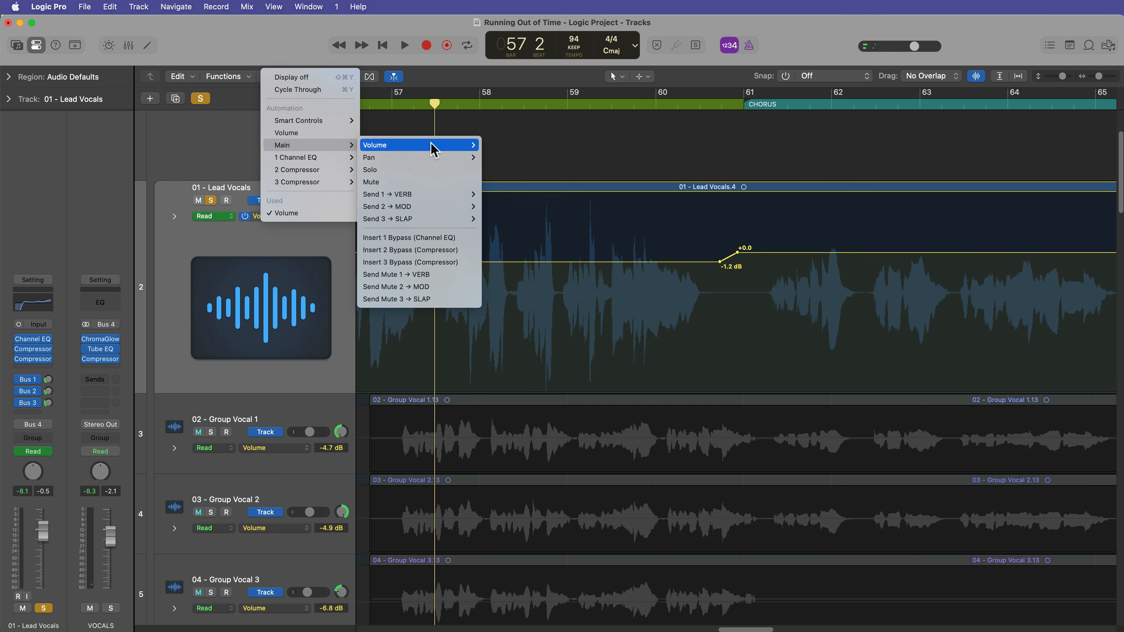
pyautogui.moveTo(437, 158)
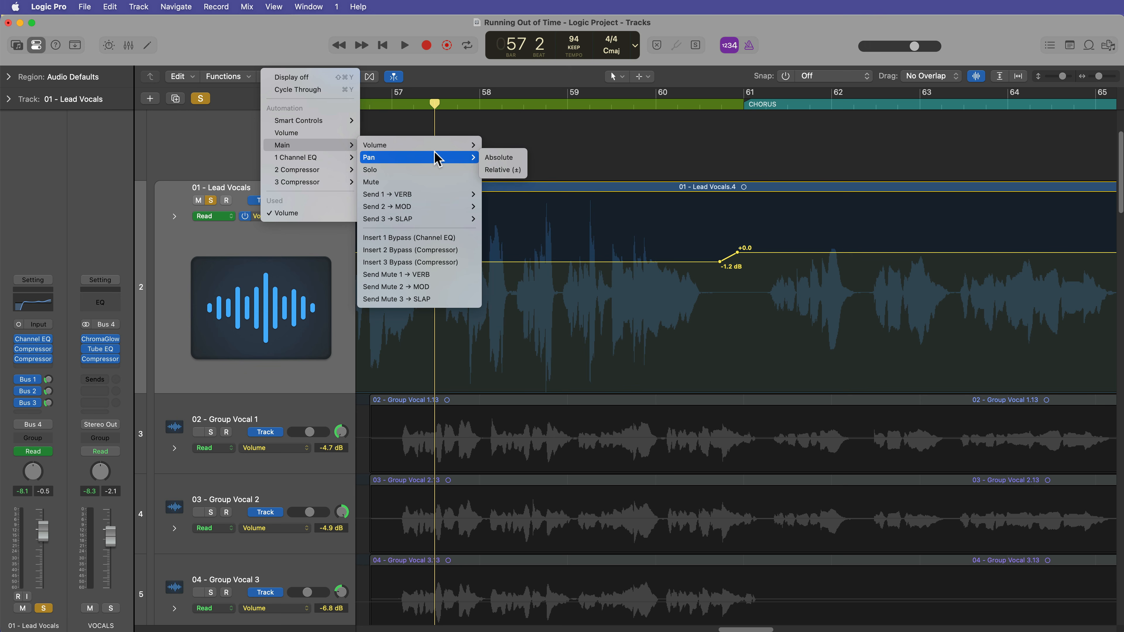
pyautogui.click(504, 161)
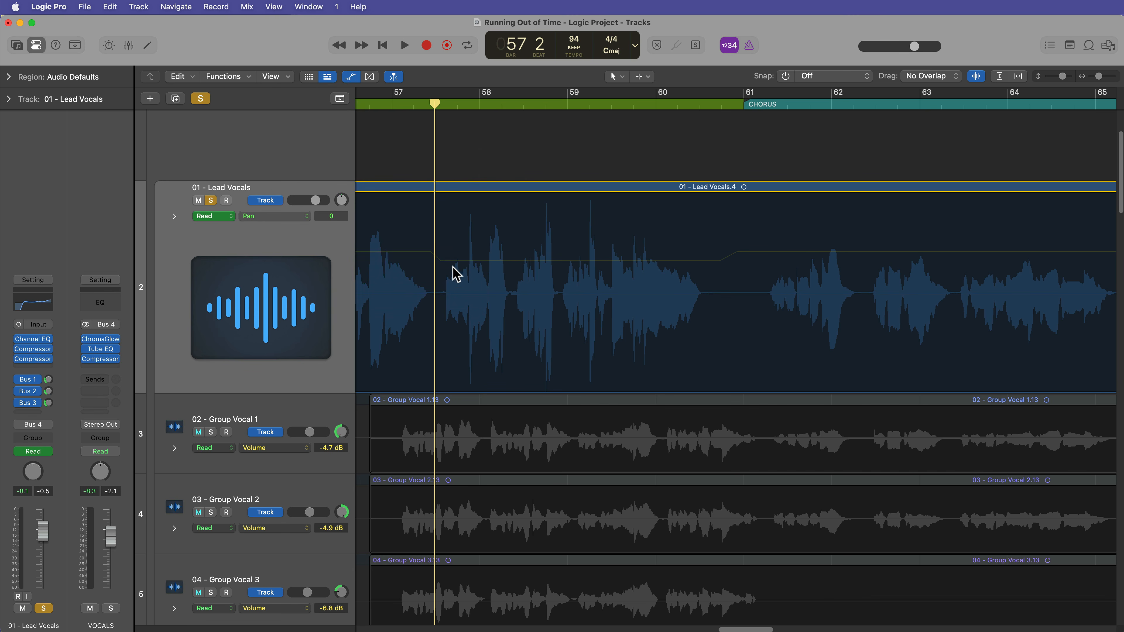
# Step: Pan the Lead Vocals phrase from the middle of bar 57 to bar 58 beat 2 to -40
pyautogui.moveTo(439, 301); pyautogui.dragTo(514, 338)
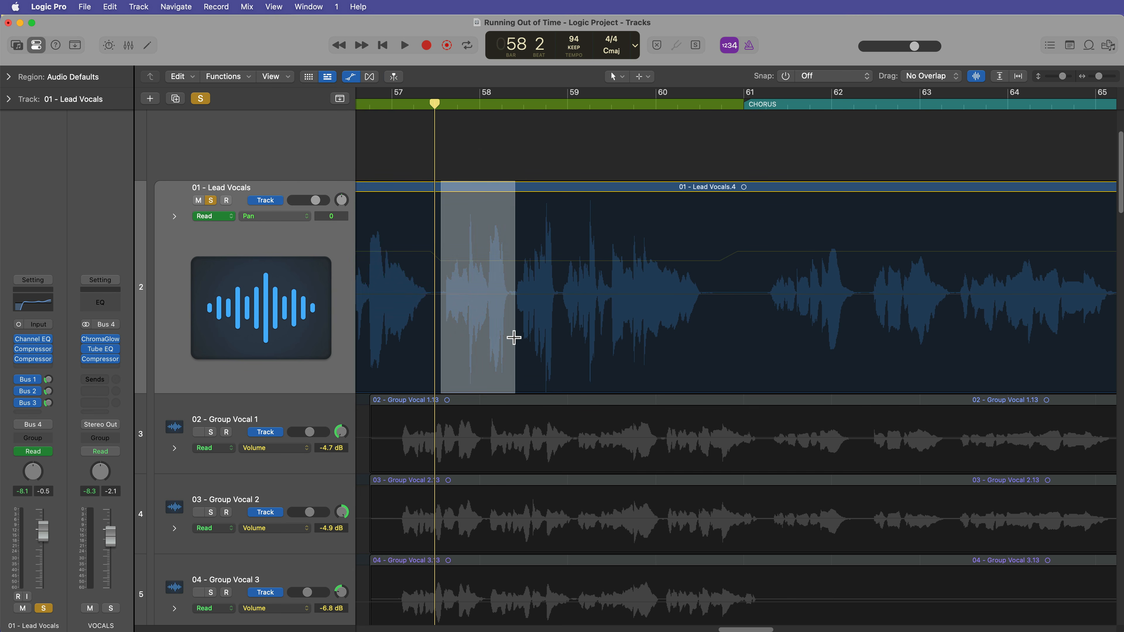
pyautogui.click(479, 293)
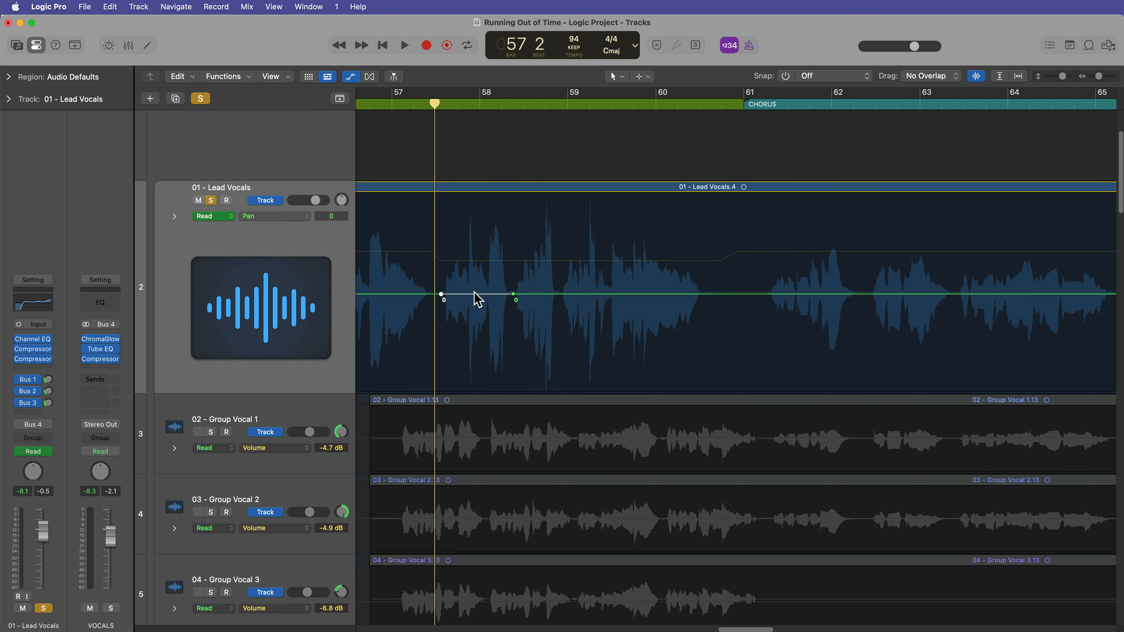
pyautogui.moveTo(474, 292); pyautogui.dragTo(473, 251)
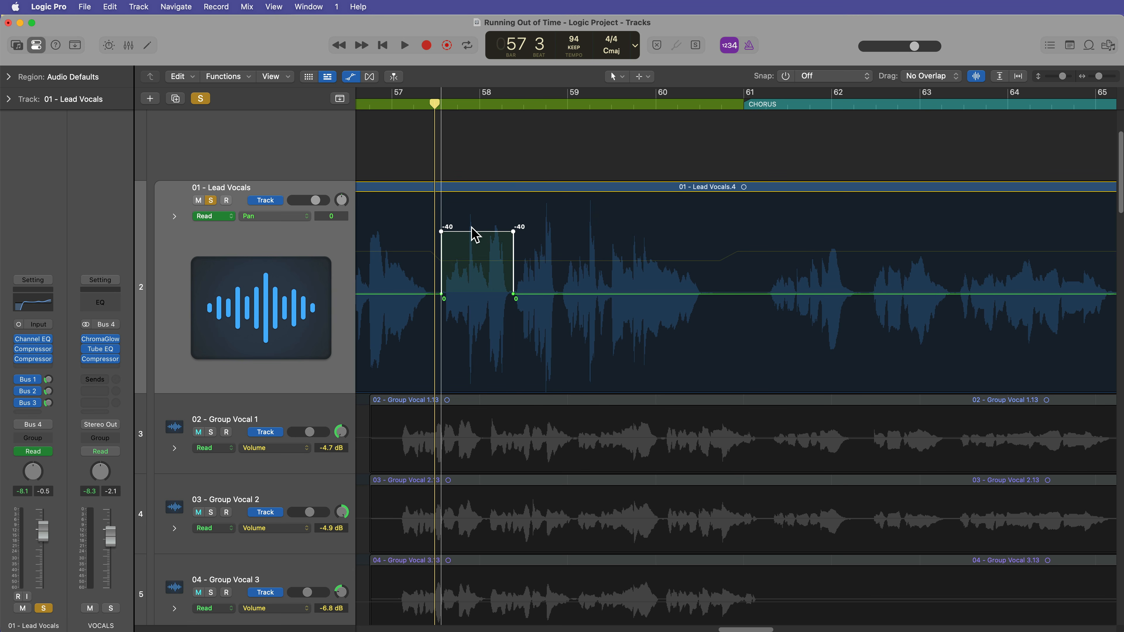
# Step: Pan the following phrase, up to the end of bar 58, to +40 and play the result from just before bar 57
pyautogui.moveTo(574, 308); pyautogui.dragTo(722, 334)
pyautogui.click(710, 304)
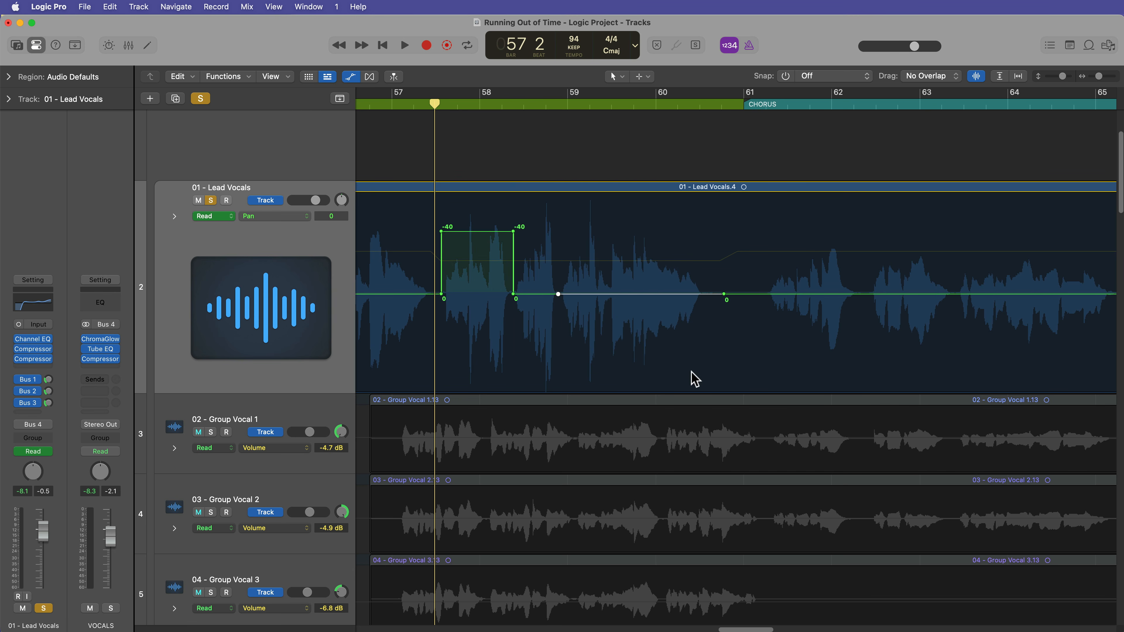
pyautogui.moveTo(537, 294); pyautogui.dragTo(538, 340)
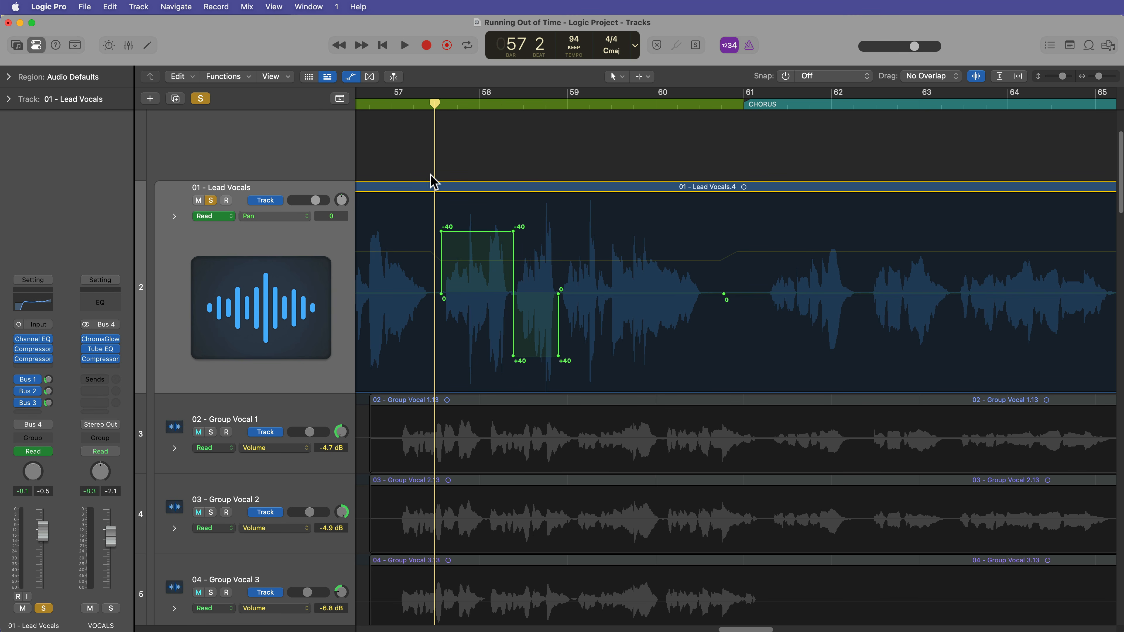
pyautogui.click(378, 104)
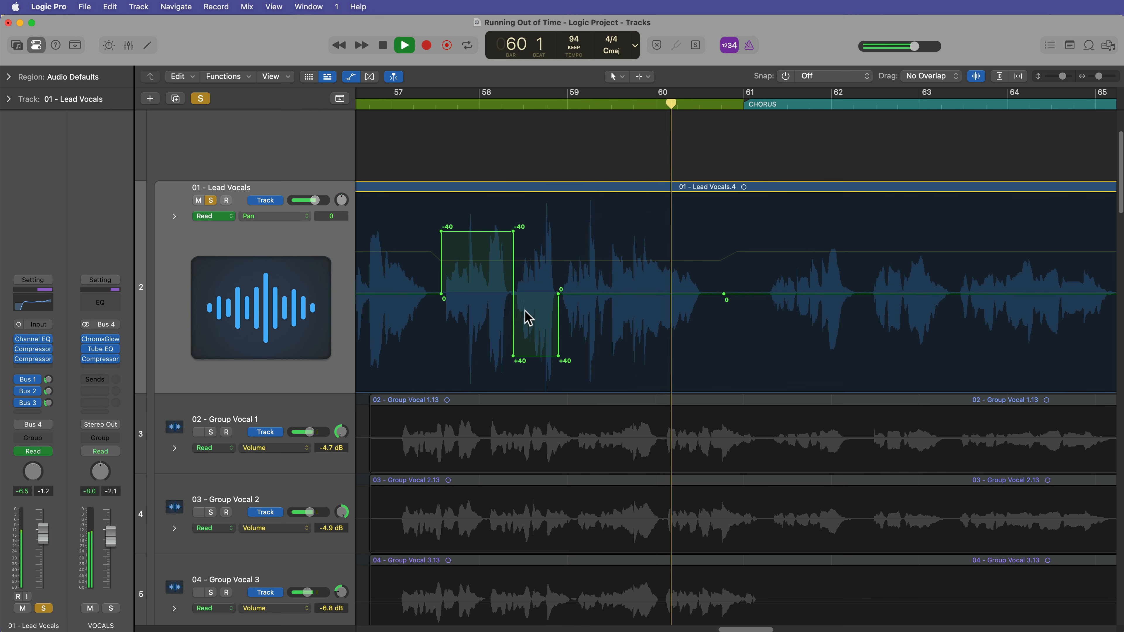
pyautogui.press('space')
# Step: Slope the pan transitions in bar 58, from -40 to +40 and from +40 back to centre, by shifting their points
pyautogui.click(508, 105)
pyautogui.scroll(5, 507, 107)
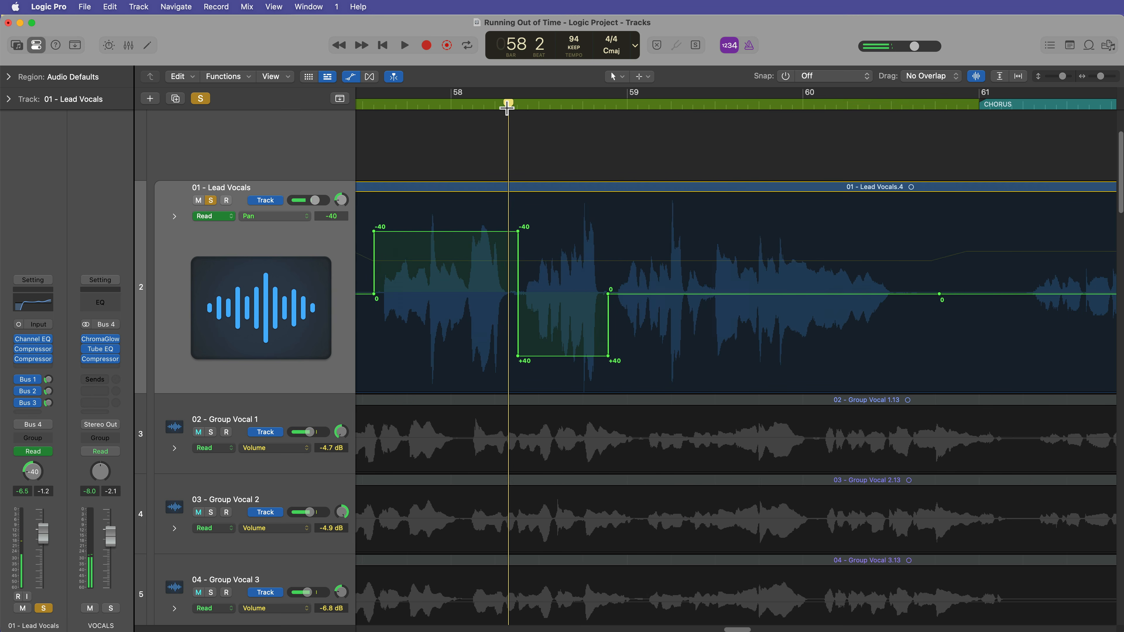
pyautogui.moveTo(528, 232); pyautogui.dragTo(508, 231)
pyautogui.moveTo(529, 356); pyautogui.dragTo(543, 356)
pyautogui.moveTo(707, 354); pyautogui.dragTo(685, 356)
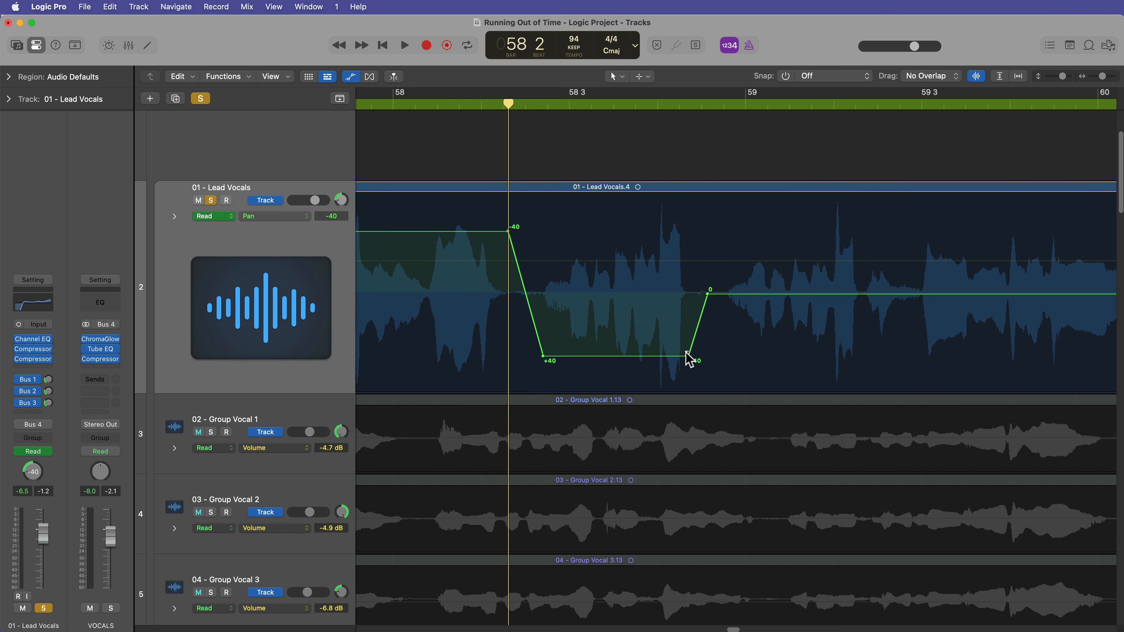
# Step: Shift the -40 section's first pan point slightly later to slope the transition from centre in bar 57
pyautogui.hscroll(-10, 681, 361)
pyautogui.hscroll(3, 681, 361)
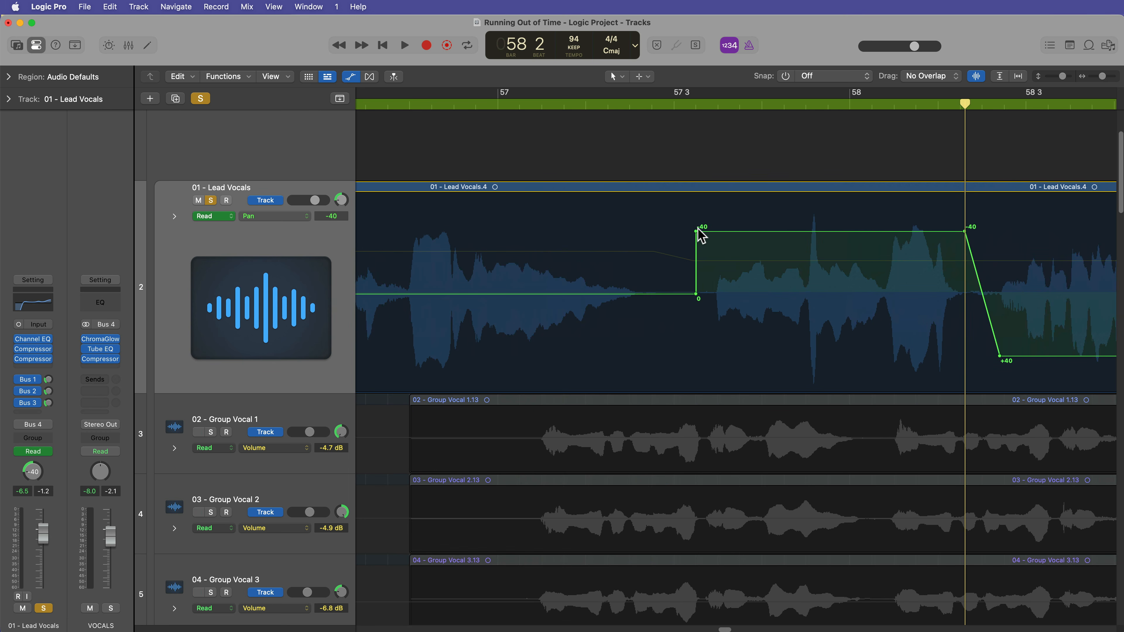
pyautogui.moveTo(701, 234)
pyautogui.mouseDown()
pyautogui.moveTo(715, 236)
pyautogui.moveTo(704, 232)
pyautogui.mouseUp()
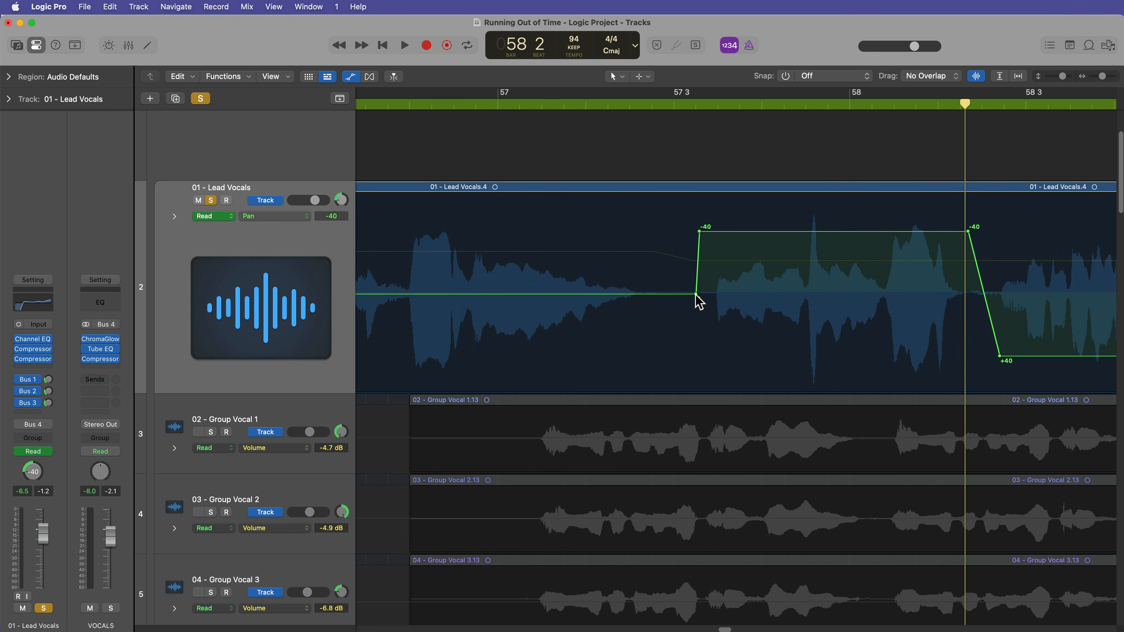
# Step: Play the panned phrases in solo, unsolo Lead Vocals, and play them again in the full mix from bar 56
pyautogui.press('space')
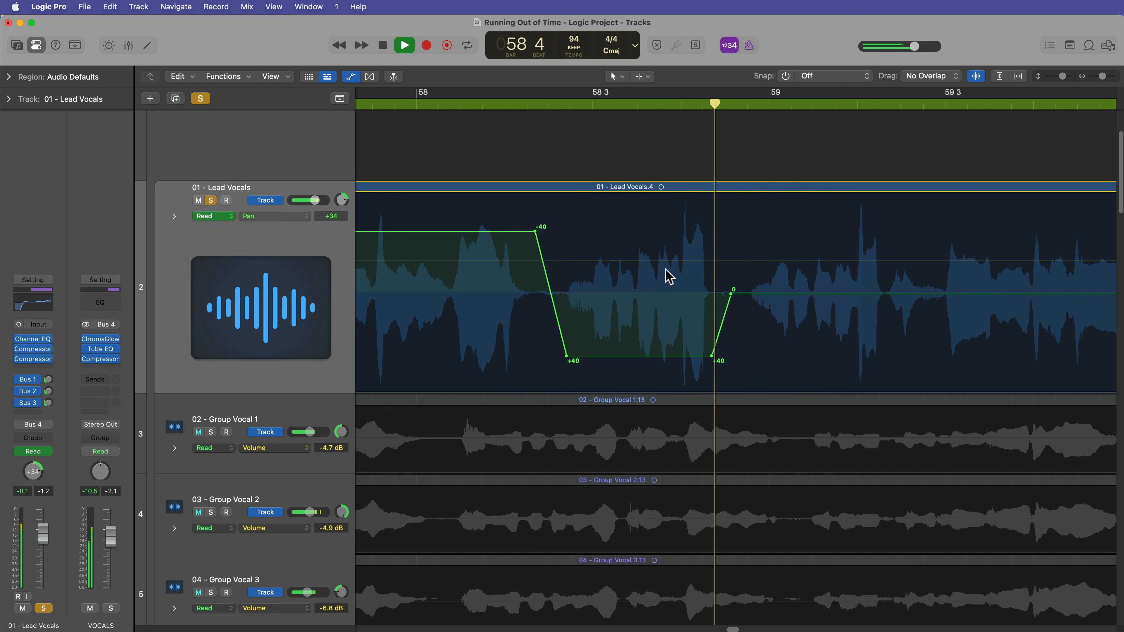
pyautogui.press('super+Left')
pyautogui.press('super+Left')
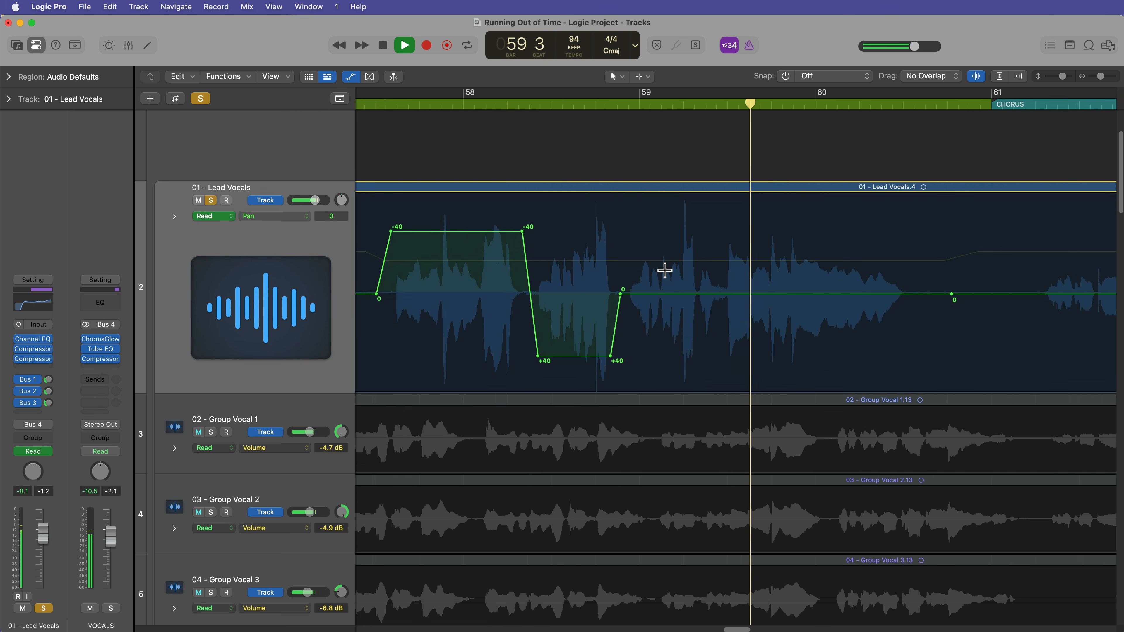
pyautogui.press('super+Left')
pyautogui.press('super+Left')
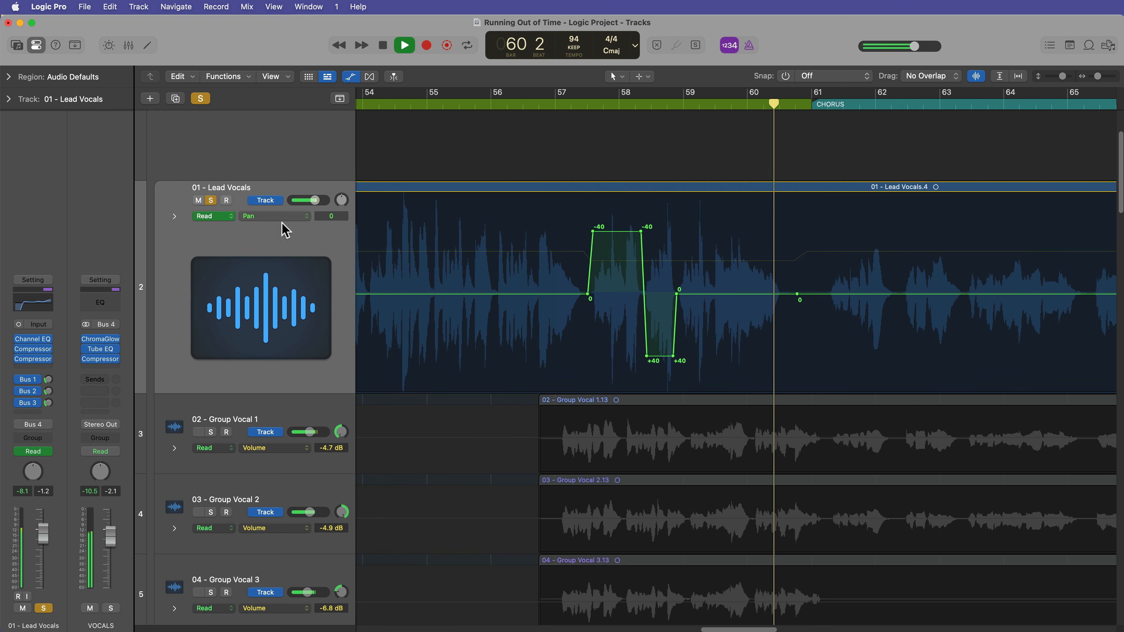
pyautogui.click(211, 200)
pyautogui.click(533, 102)
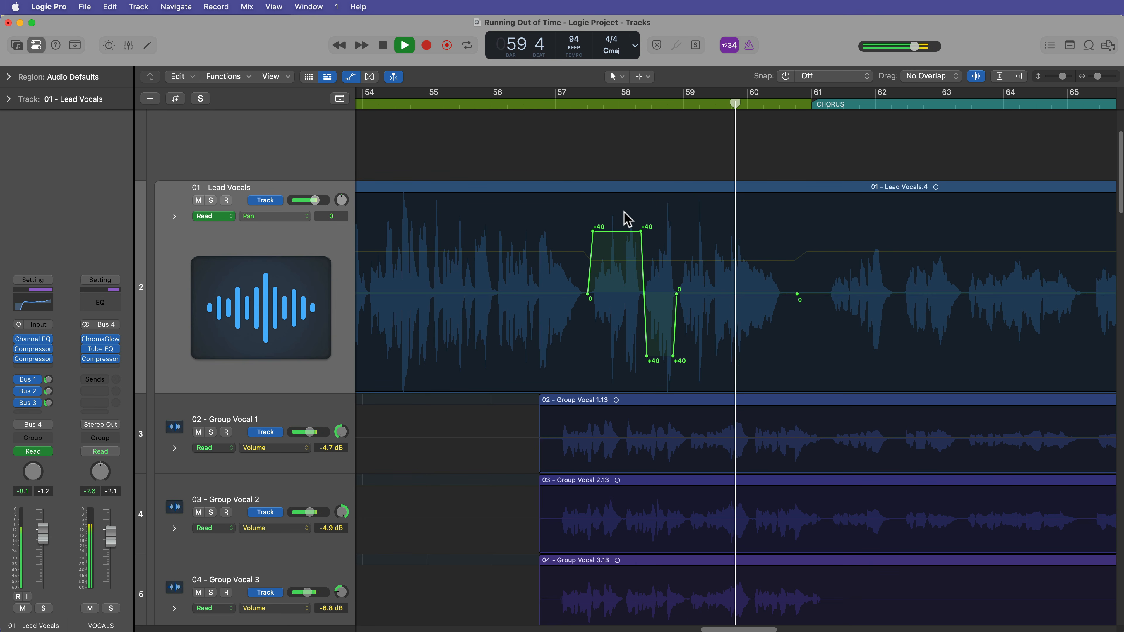
pyautogui.press('space')
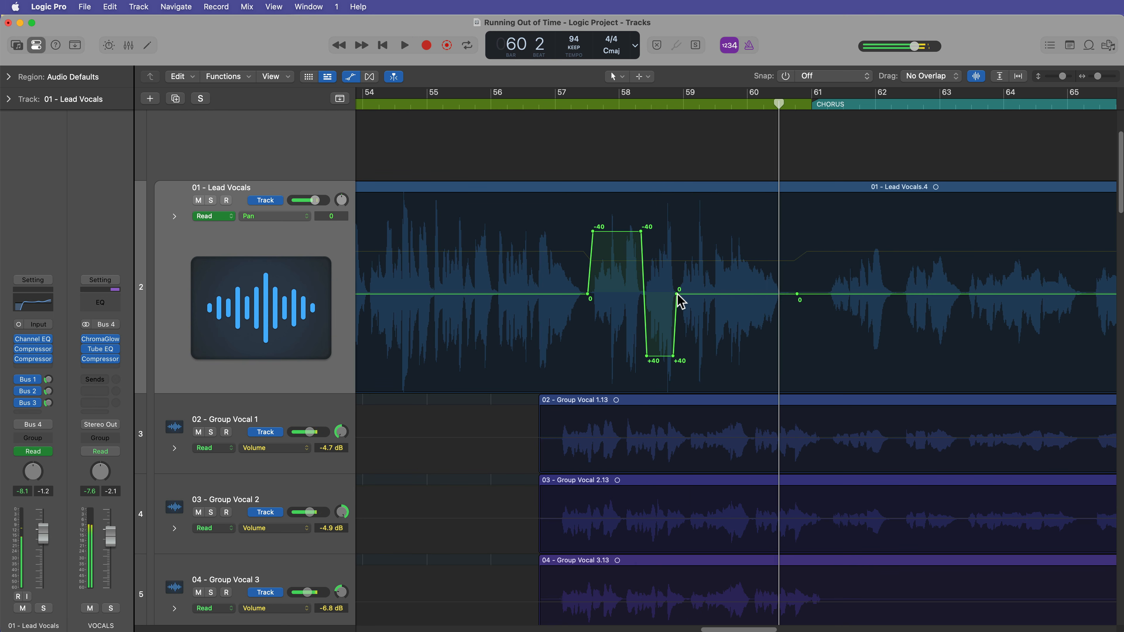
# Step: Move the centre pan point at the end of bar 58 to -40 and play the glide back to centre
pyautogui.moveTo(677, 294); pyautogui.dragTo(676, 259)
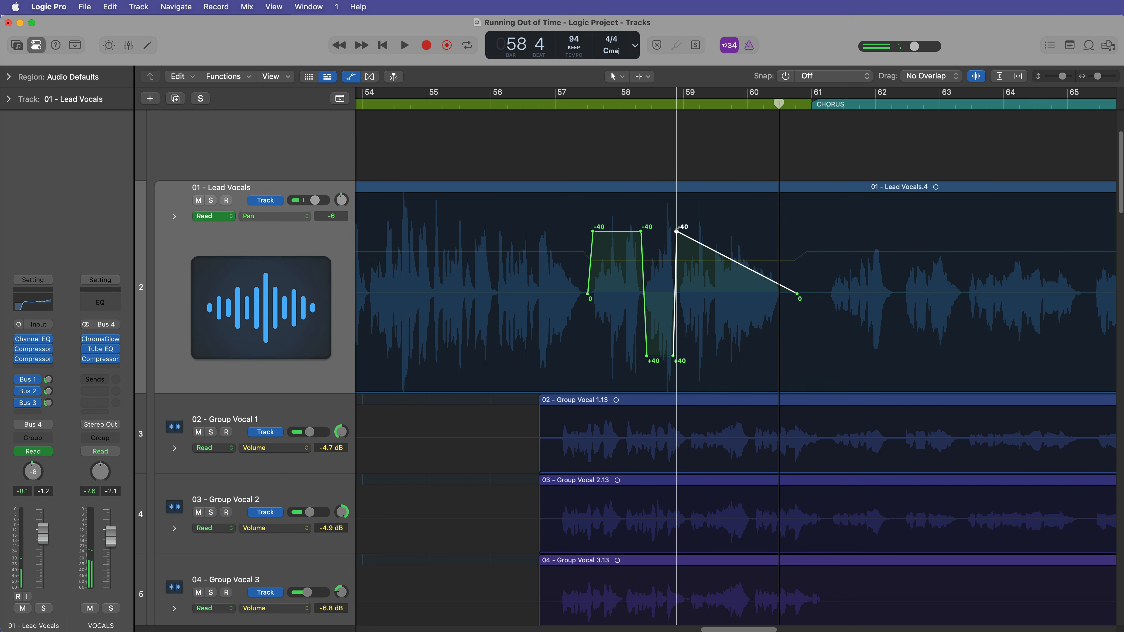
pyautogui.moveTo(665, 99)
pyautogui.mouseDown()
pyautogui.moveTo(752, 105)
pyautogui.moveTo(670, 113)
pyautogui.mouseUp()
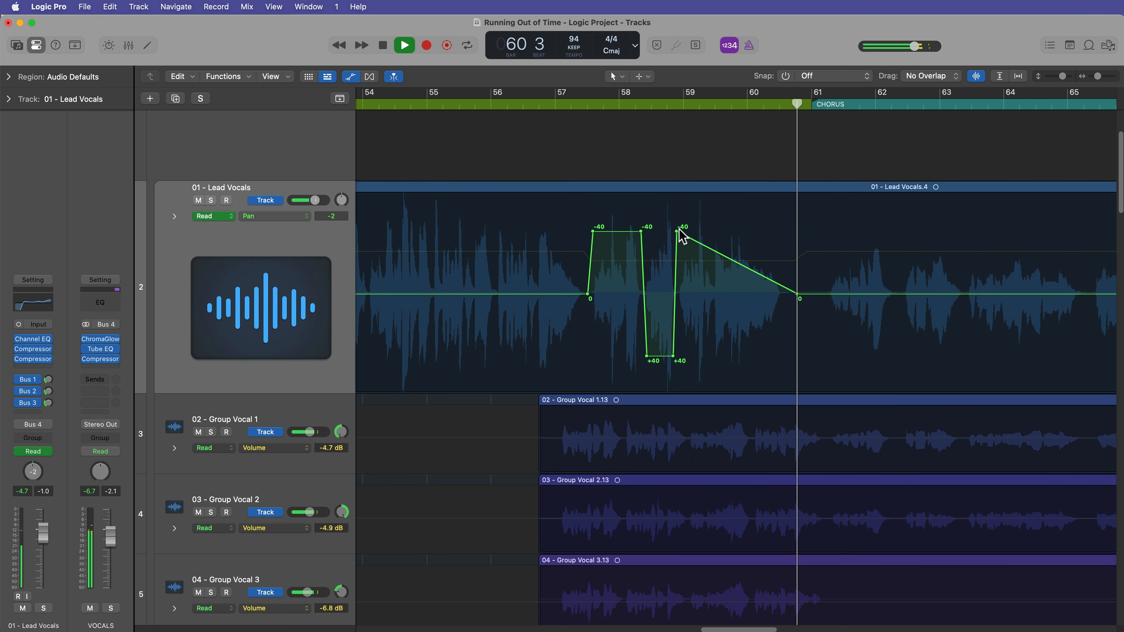
pyautogui.press('space')
# Step: Reduce the -40 pan points to about -20, and delete all Lead Vocals pan points between bars 57 and 61
pyautogui.moveTo(676, 231); pyautogui.dragTo(626, 261)
pyautogui.moveTo(553, 226); pyautogui.dragTo(828, 246)
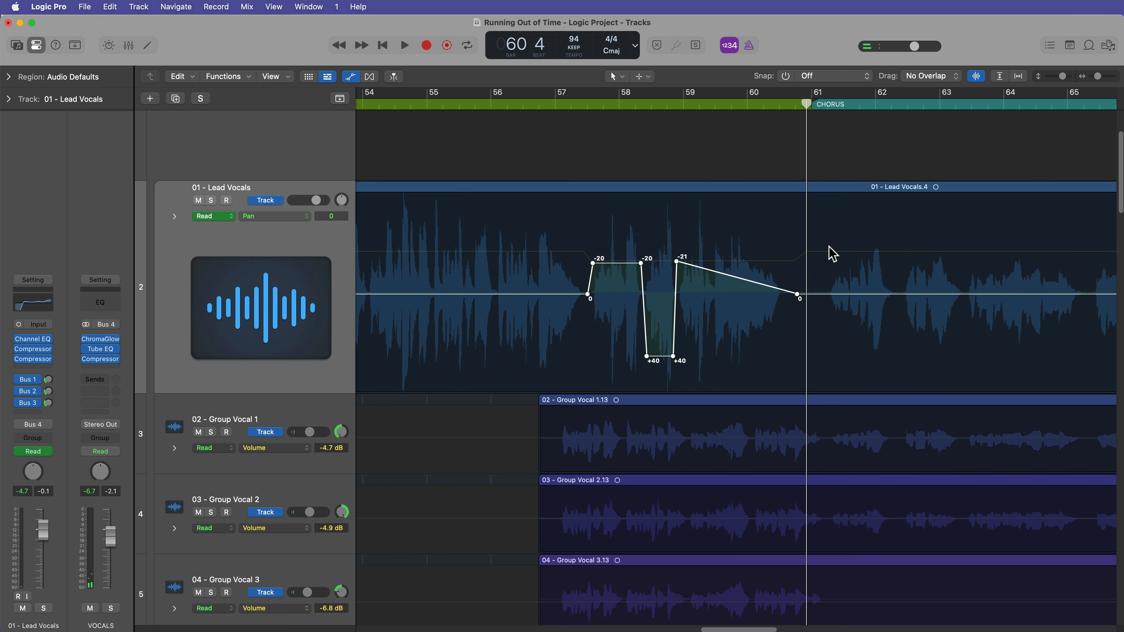
pyautogui.press('Delete')
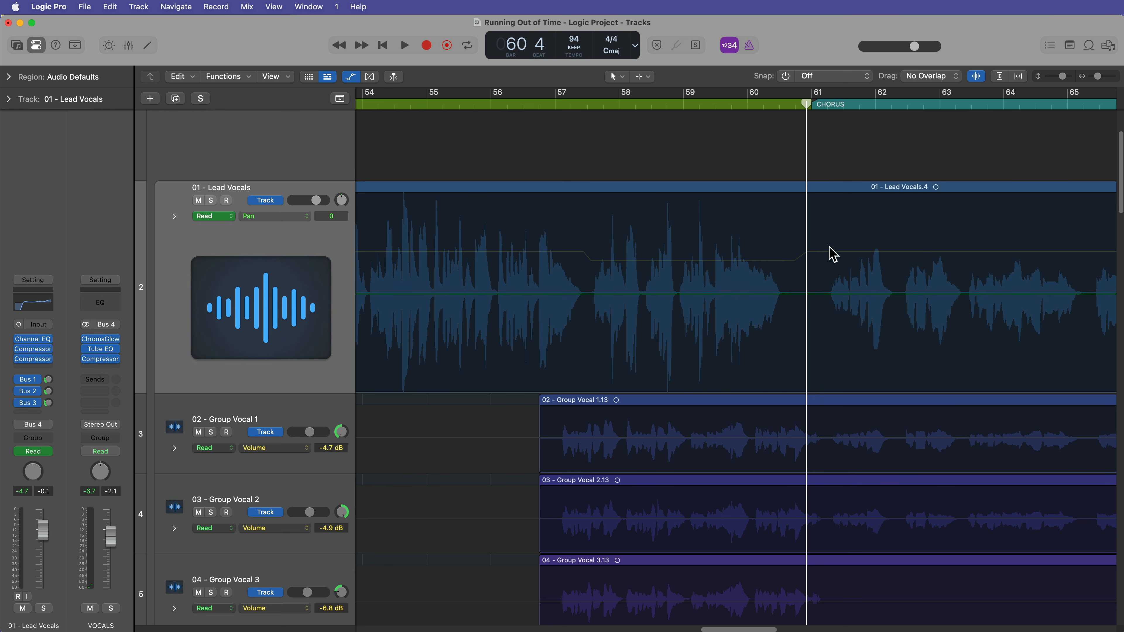
# Step: Add Lead Vocals pan points around Verse 1 and the first chorus, panning +18 up to bar 12 and +16 from about bar 19
pyautogui.click(264, 216)
pyautogui.click(273, 272)
pyautogui.press('super+Left')
pyautogui.press('super+Left')
pyautogui.press('super+Left')
pyautogui.click(275, 296)
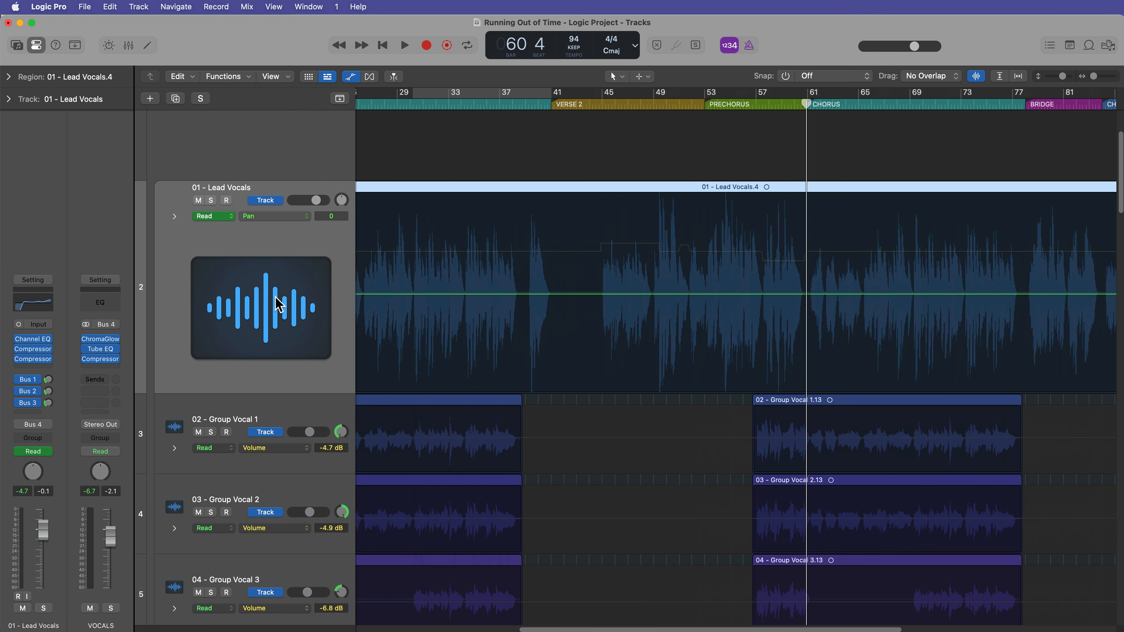
pyautogui.hscroll(-10, 503, 304)
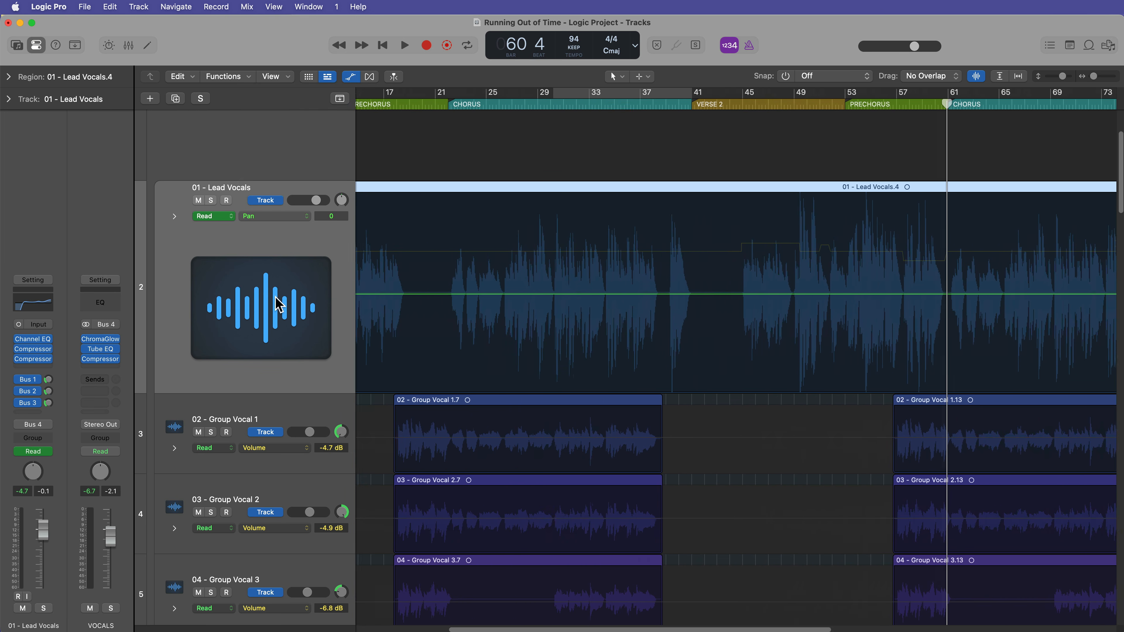
pyautogui.click(515, 294)
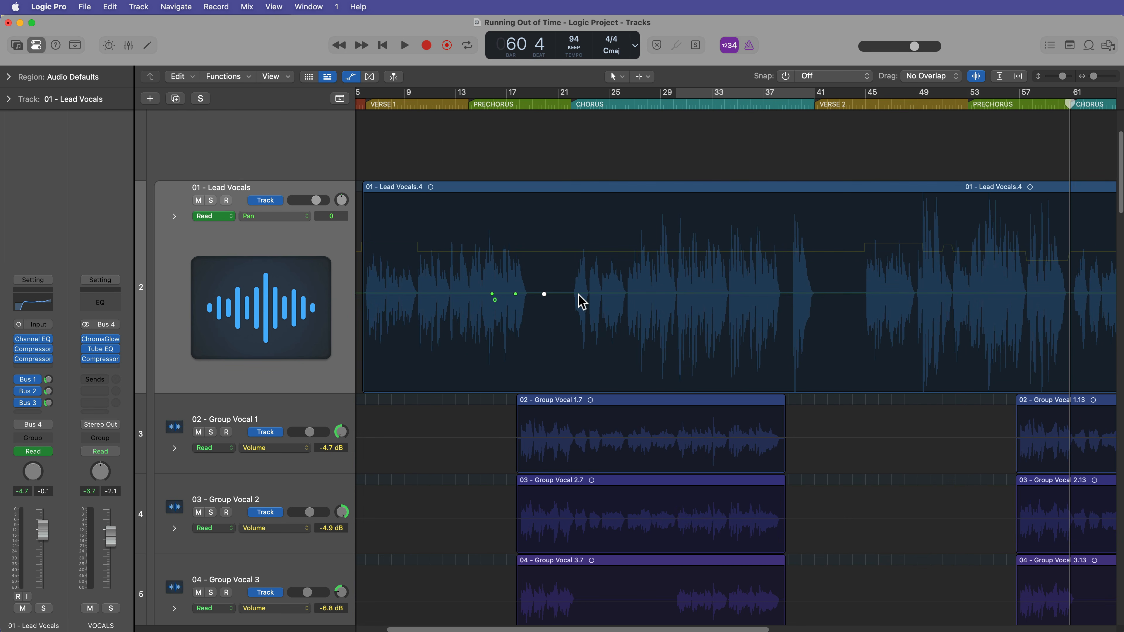
pyautogui.moveTo(569, 295); pyautogui.dragTo(551, 315)
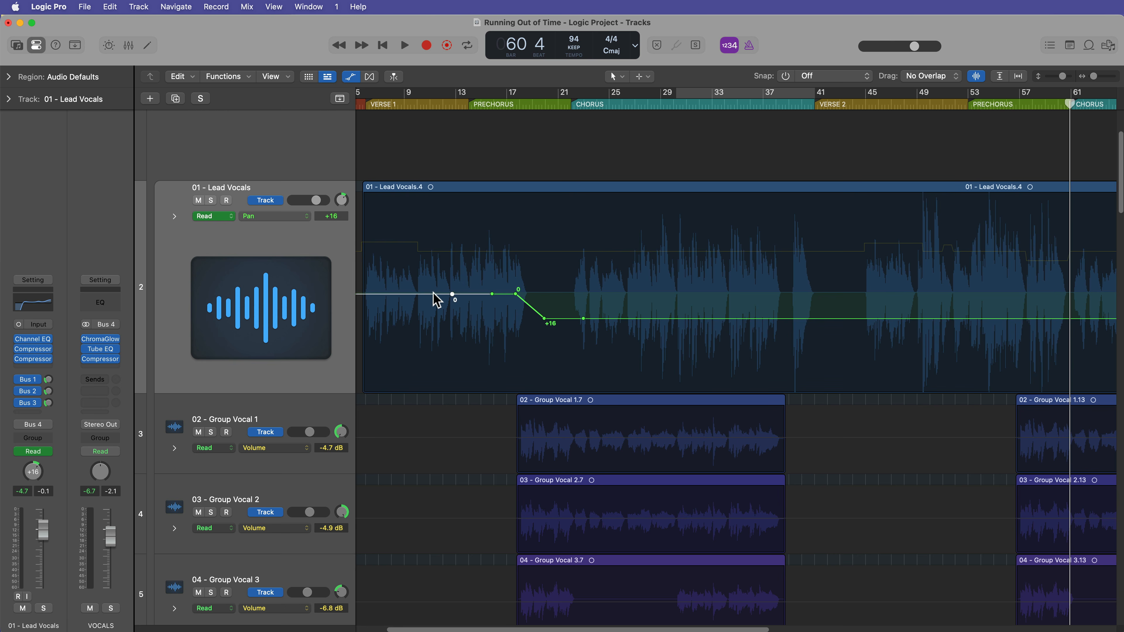
pyautogui.moveTo(433, 293); pyautogui.dragTo(424, 323)
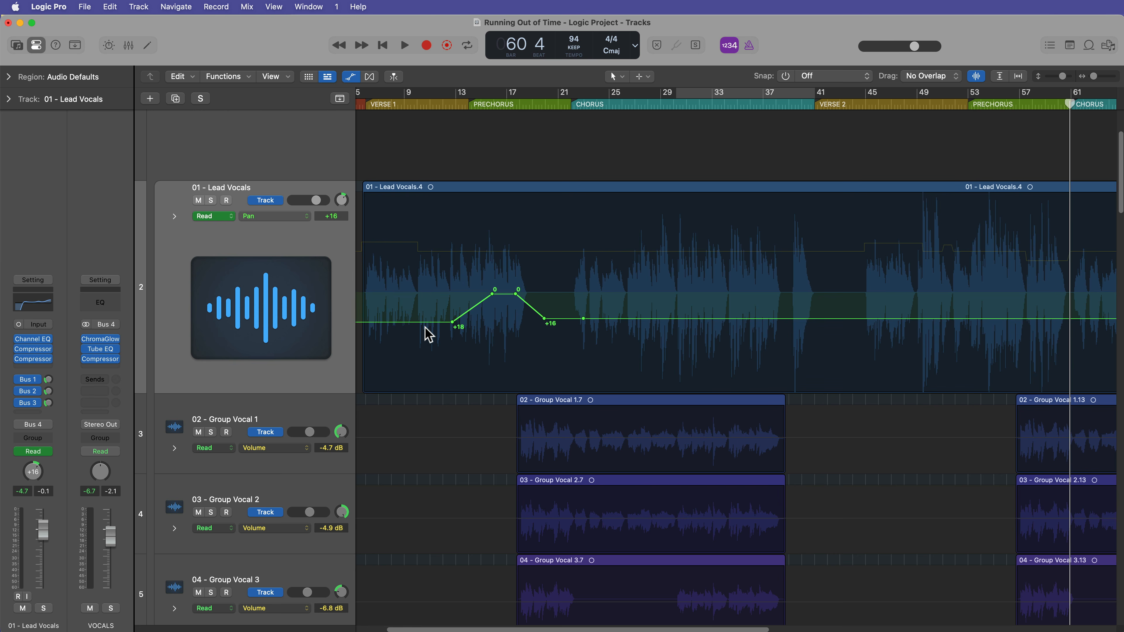
# Step: Delete the visible pan automation from the whole Lead Vocals track in one operation
pyautogui.click(282, 252)
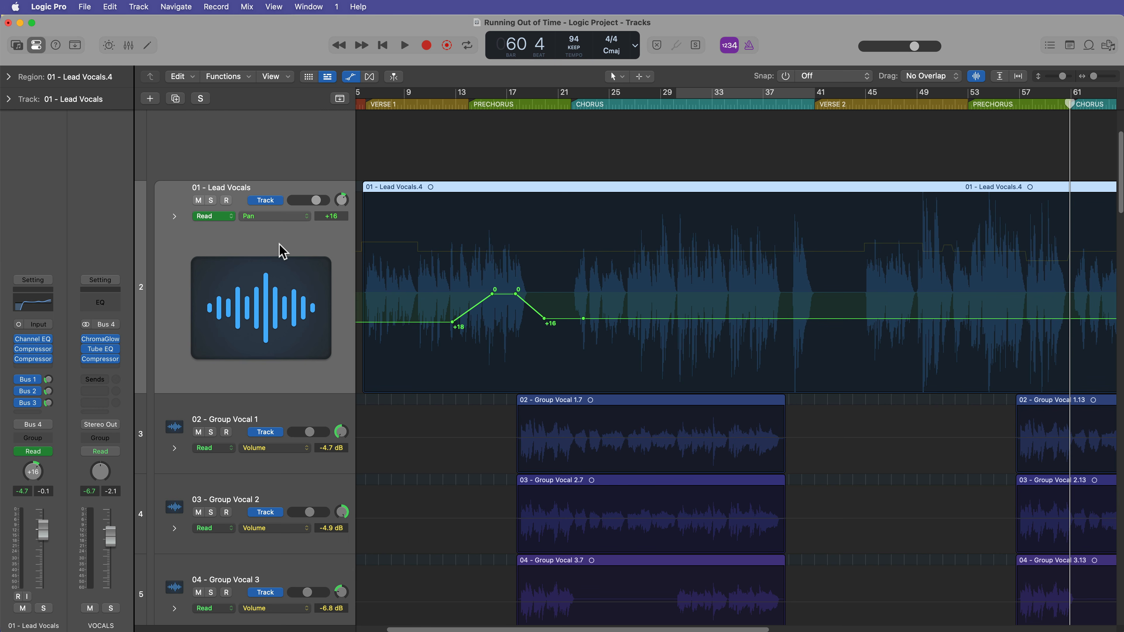
pyautogui.click(248, 7)
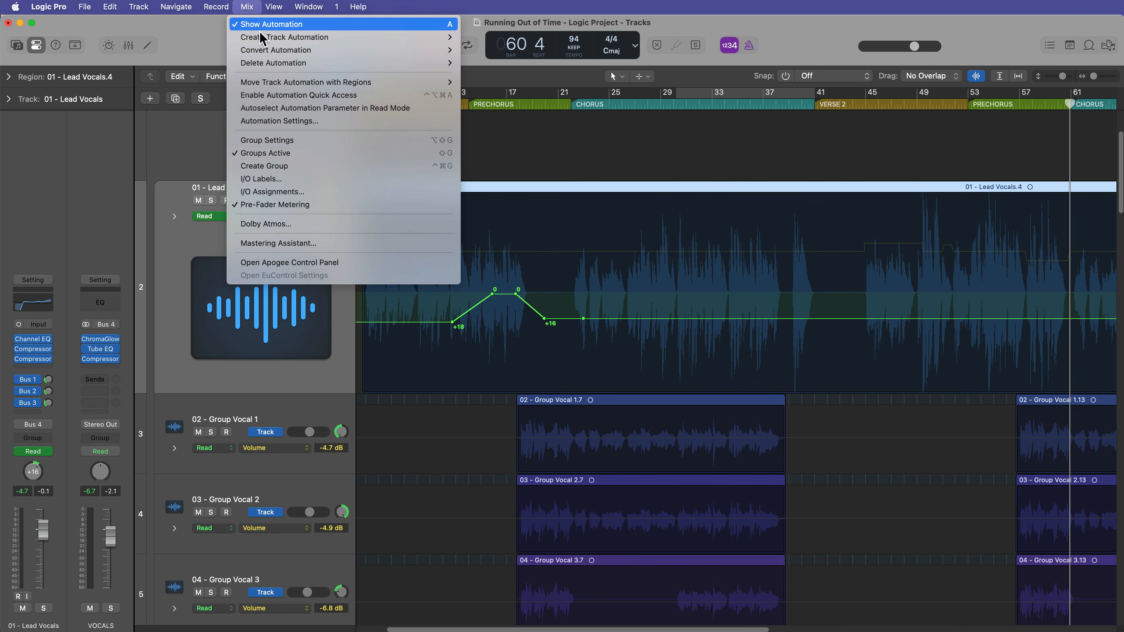
pyautogui.moveTo(273, 66)
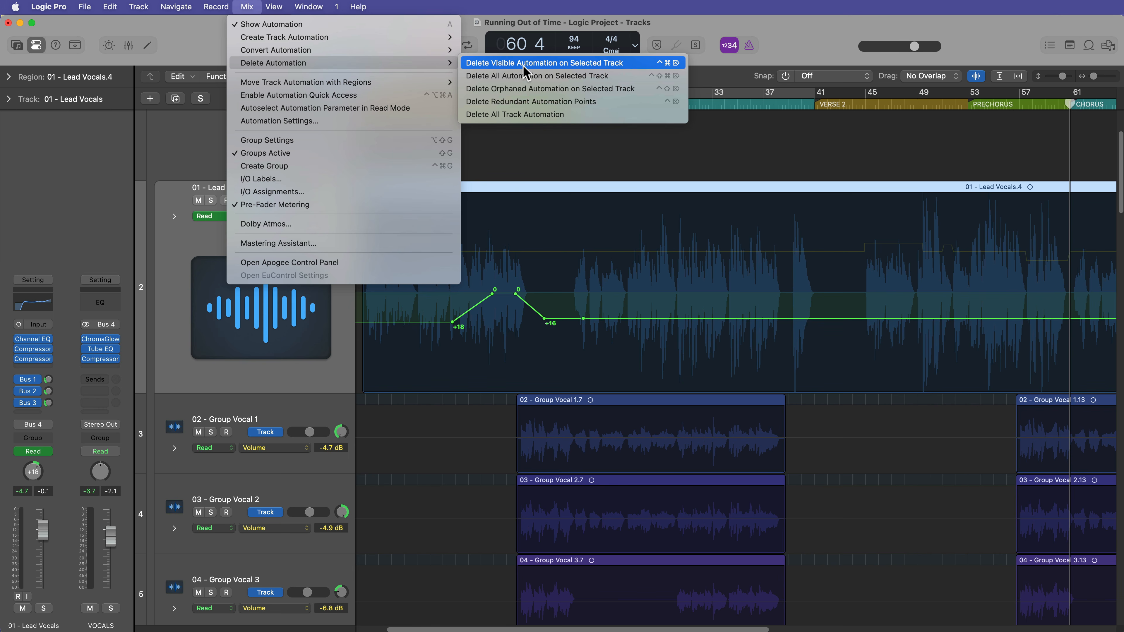
pyautogui.click(548, 66)
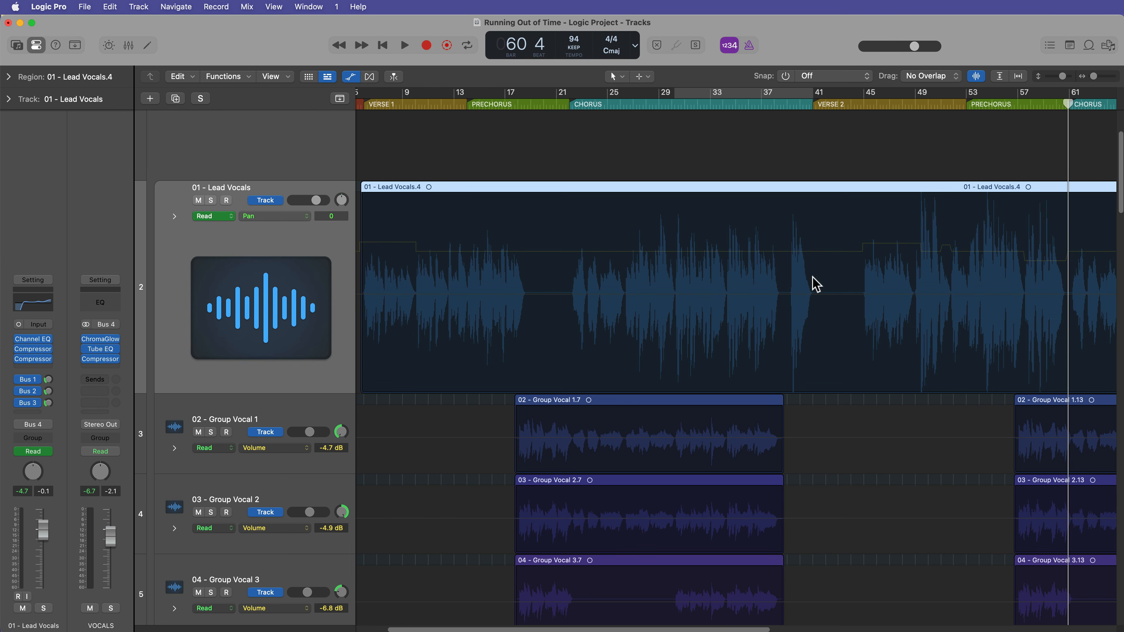
# Step: Show the used Volume automation on Lead Vocals and play the song from the start of Verse 1
pyautogui.click(270, 217)
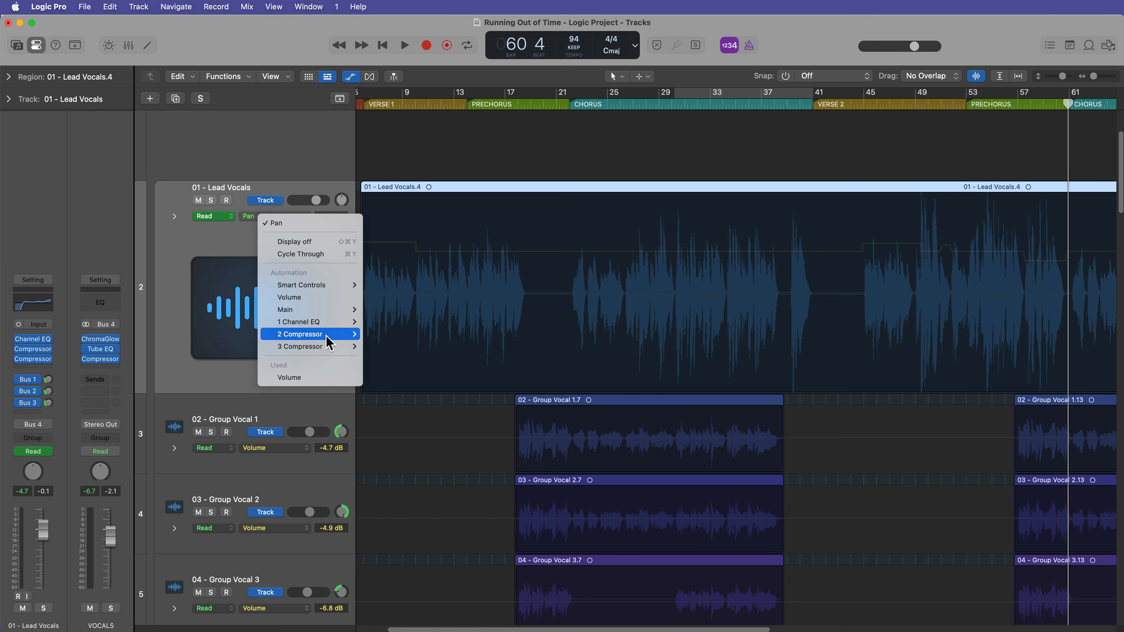
pyautogui.click(318, 377)
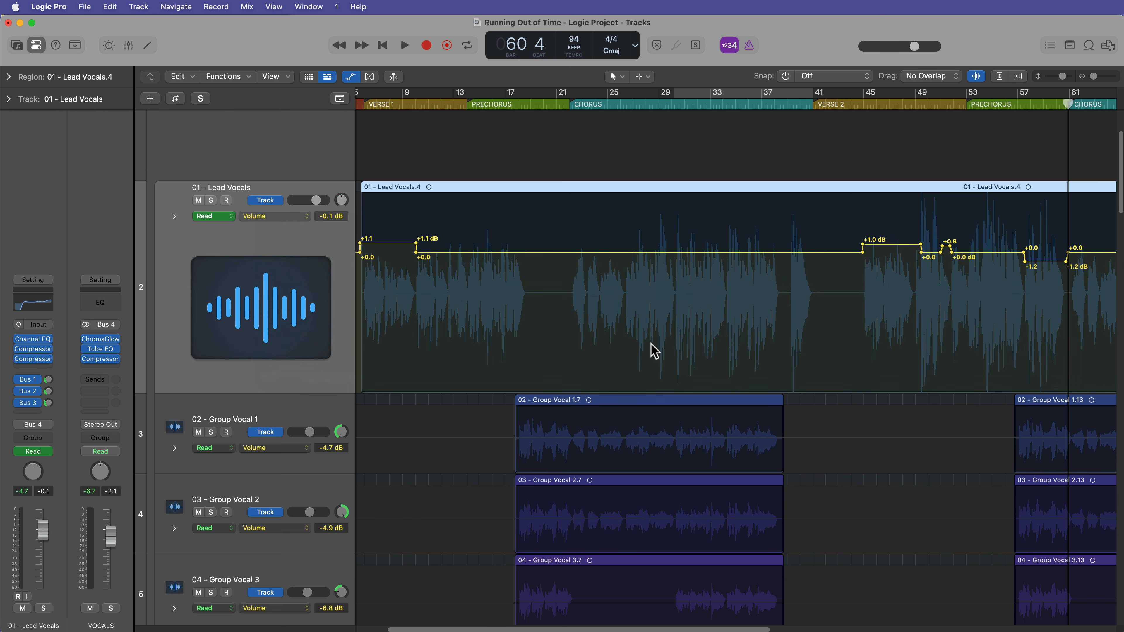
pyautogui.hscroll(-3, 746, 349)
pyautogui.click(402, 103)
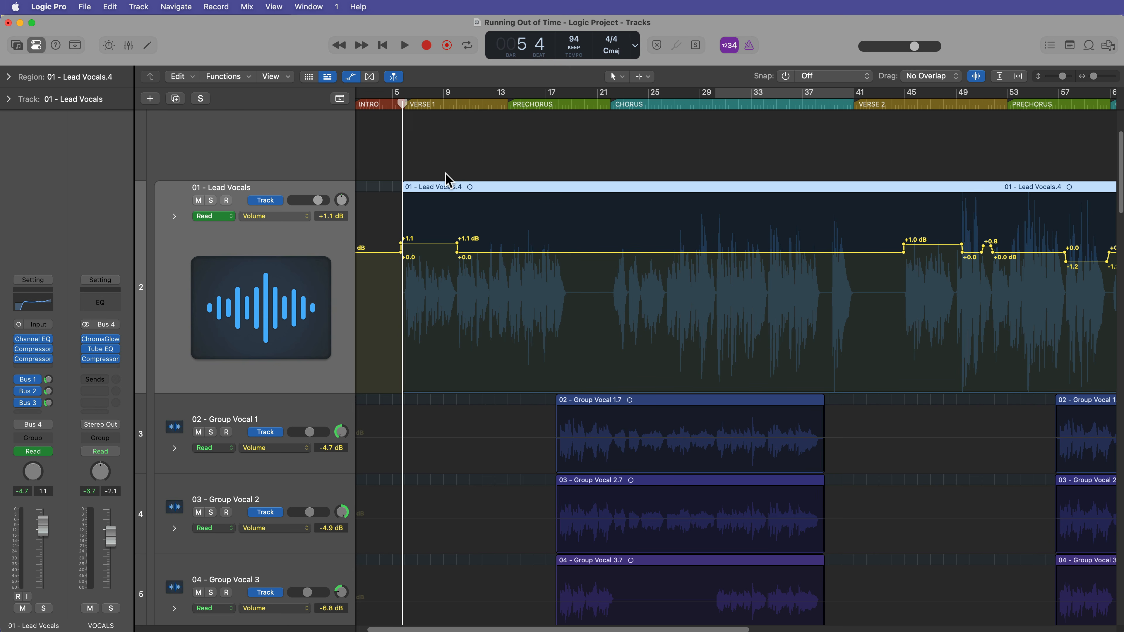
pyautogui.press('cmd+Right')
pyautogui.press('cmd+Right')
pyautogui.press('cmd+Right')
pyautogui.press('cmd+Right')
pyautogui.press('cmd+Right')
pyautogui.press('space')
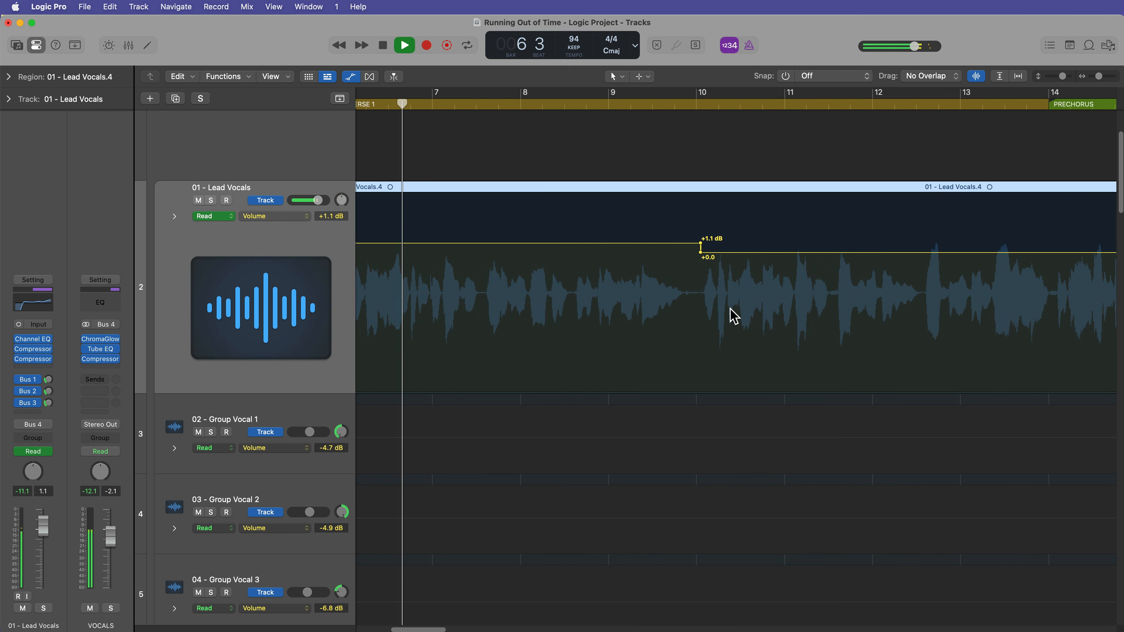
# Step: Replay the opening Verse 1 phrase of Lead Vocals from about bar 6
pyautogui.hscroll(-2, 668, 318)
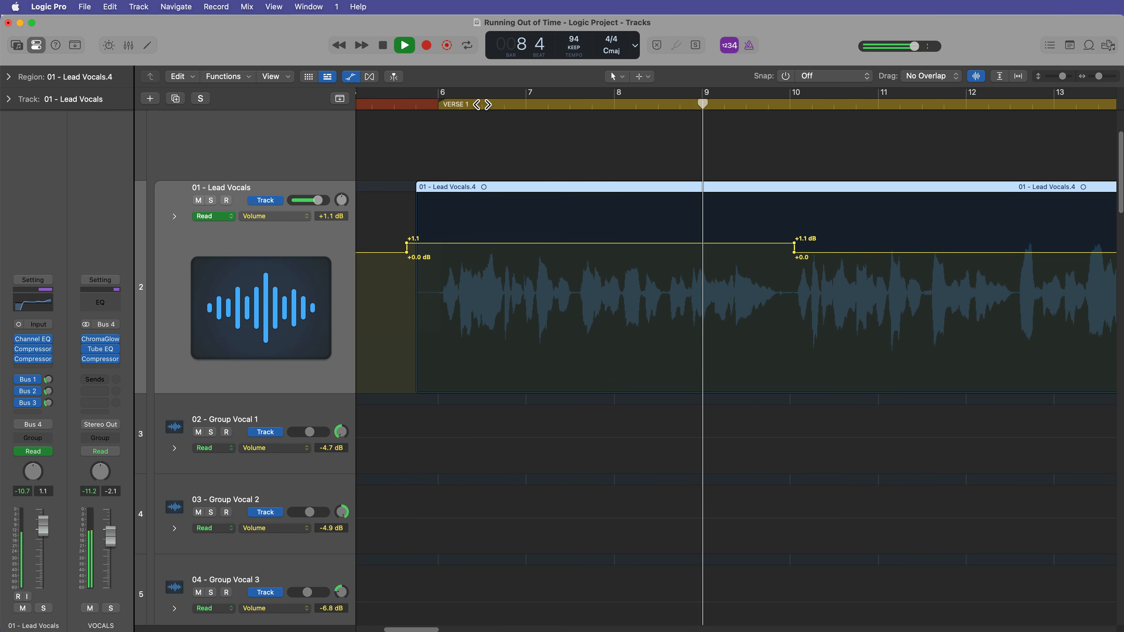
pyautogui.click(483, 104)
pyautogui.press('super+Right')
pyautogui.press('super+Right')
pyautogui.press('super+Right')
pyautogui.press('super+Right')
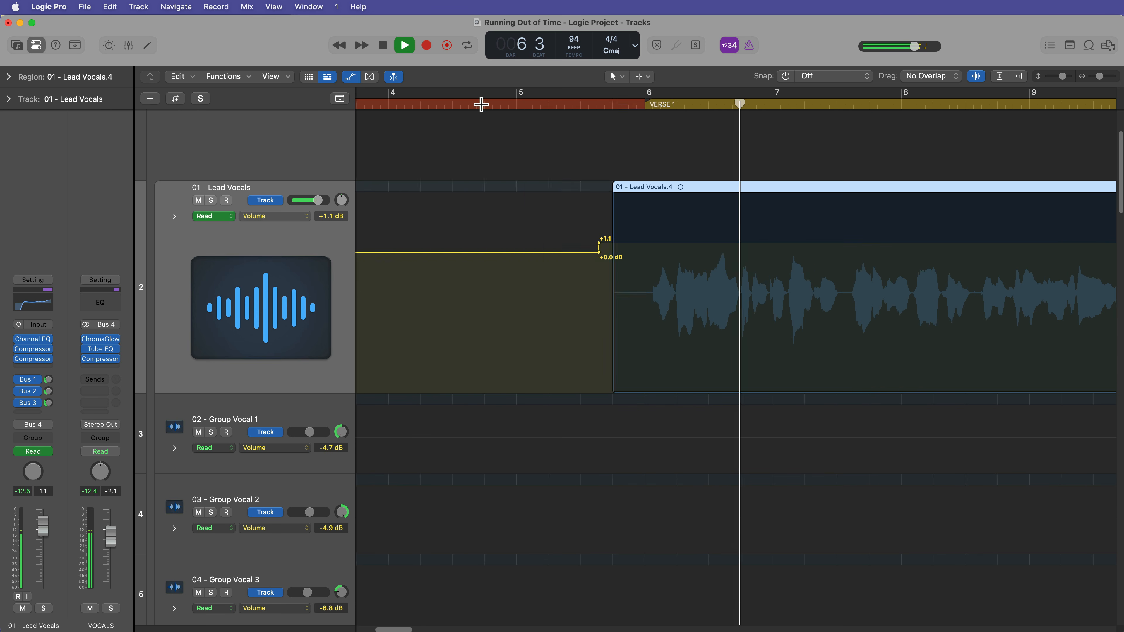
# Step: Stop playback, dip the Lead Vocals volume to about -2.7 dB on the short word just before bar 7, and replay it
pyautogui.press('space')
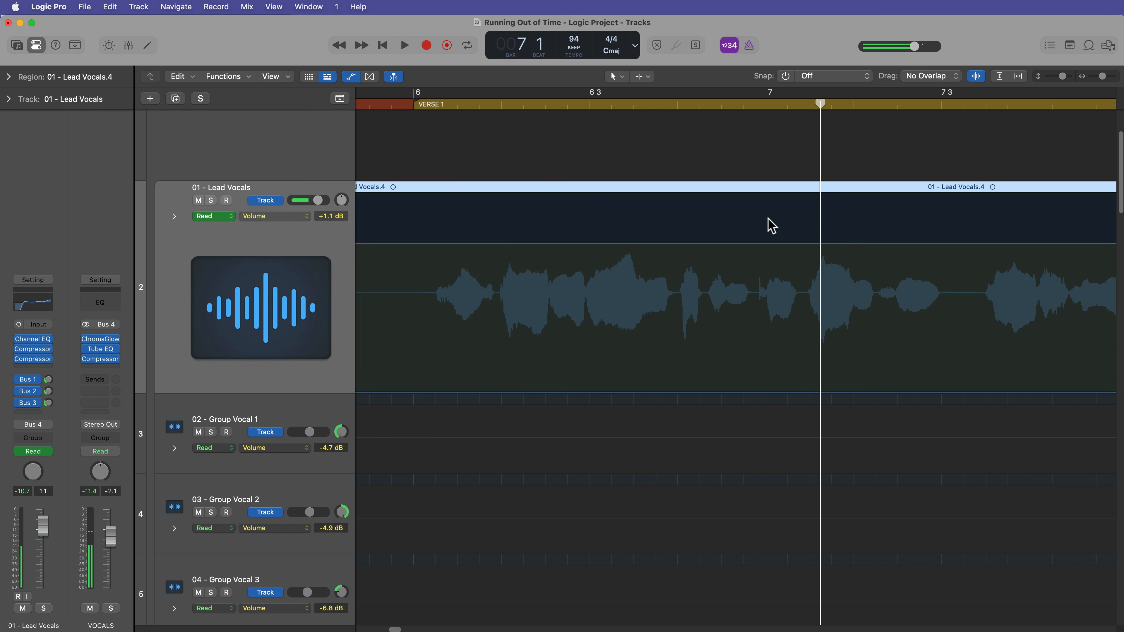
pyautogui.click(697, 243)
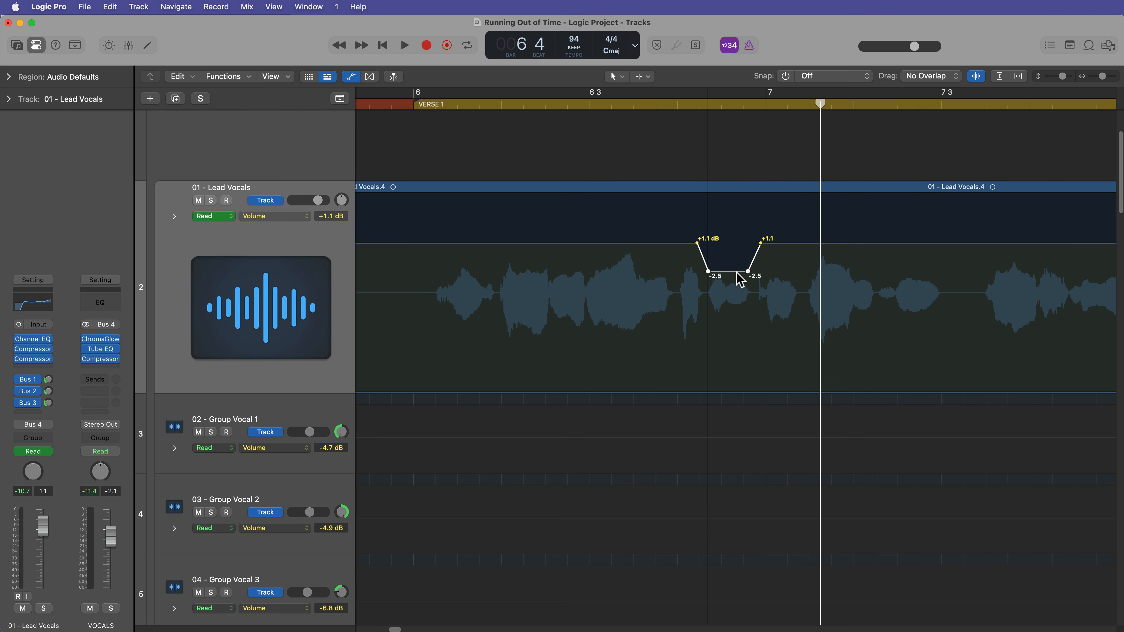
pyautogui.press('space')
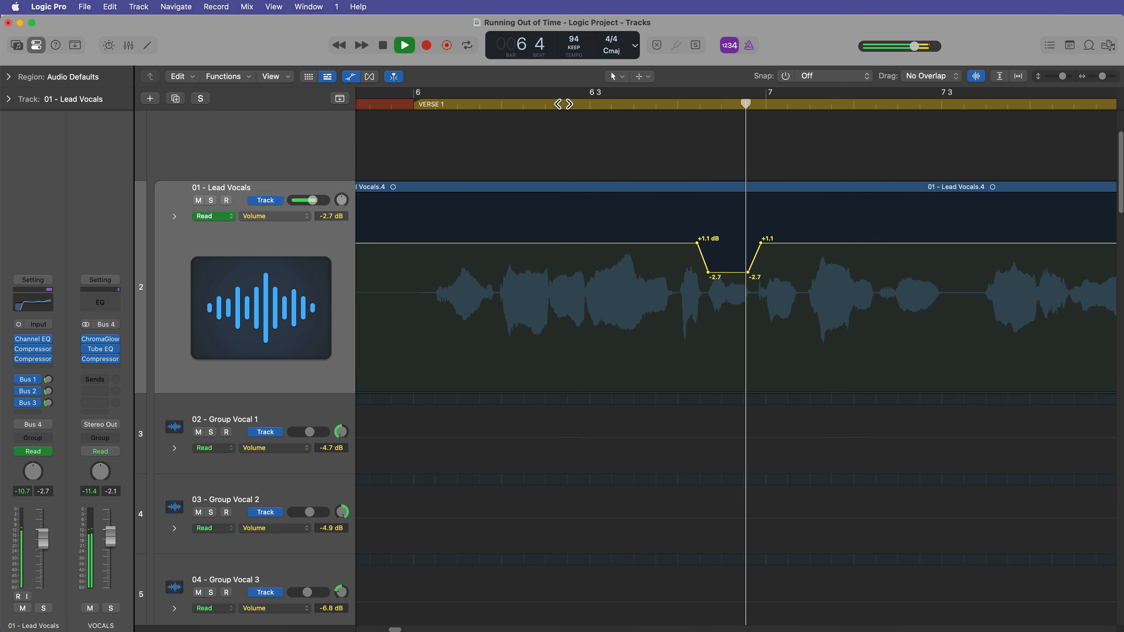
# Step: Move the end points of the dip before bar 7 earlier, replay it, and raise its floor to about -2.1 dB
pyautogui.press('space')
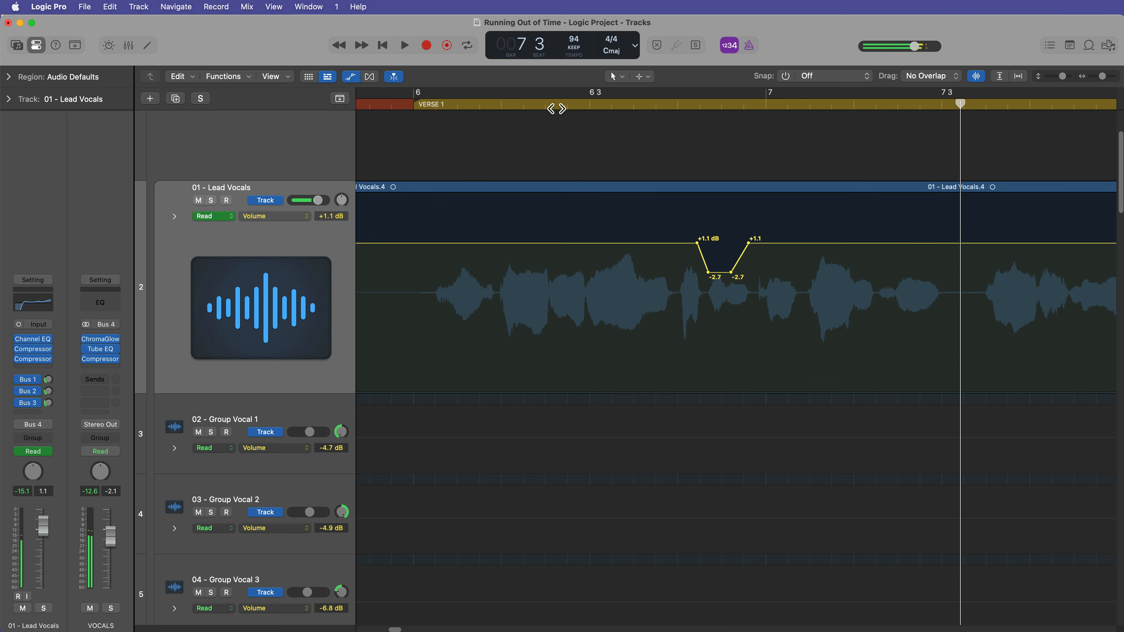
pyautogui.press('space')
pyautogui.press('space')
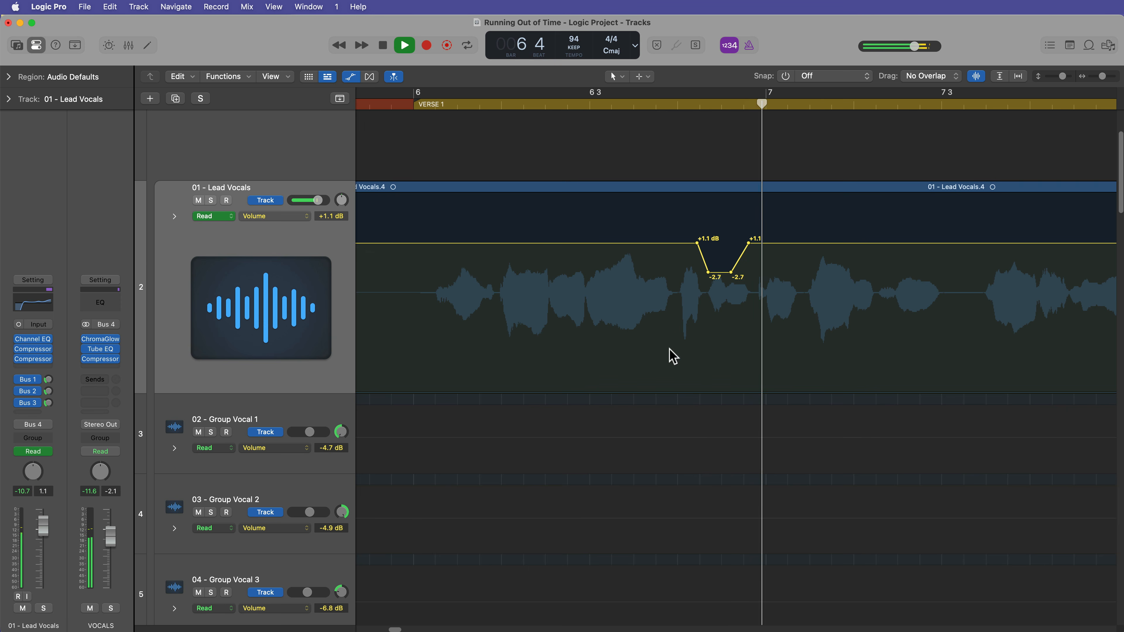
pyautogui.moveTo(717, 276); pyautogui.dragTo(719, 269)
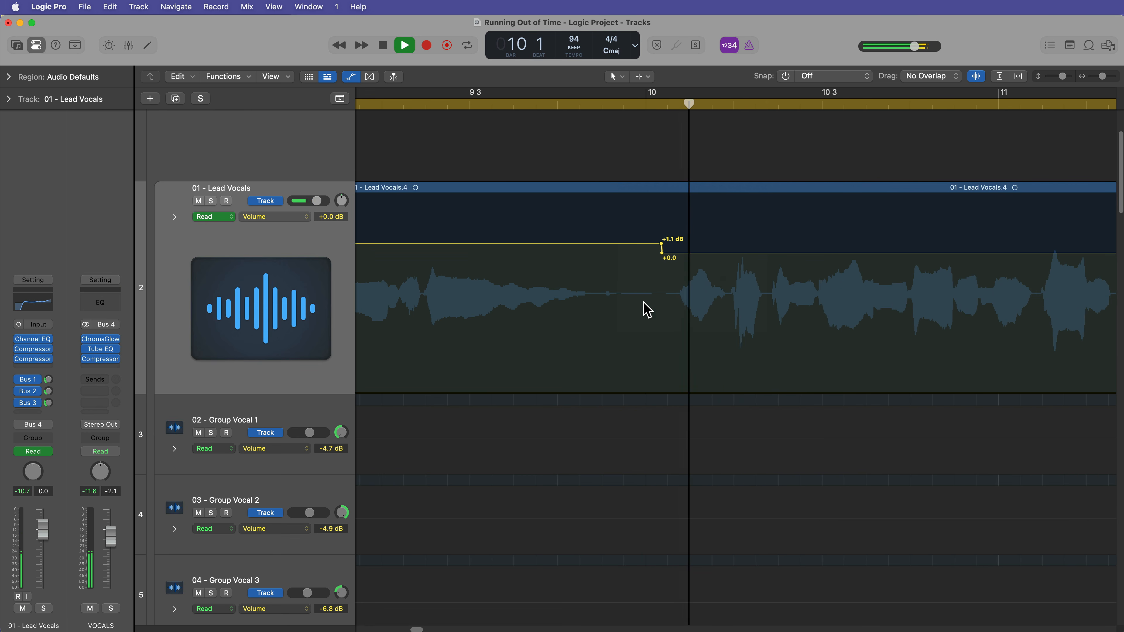
# Step: Add volume points midway through bar 12 and raise the Lead Vocals section from bar 10 up to there to +0.6 dB
pyautogui.press('super+Left')
pyautogui.press('super+Left')
pyautogui.press('super+Left')
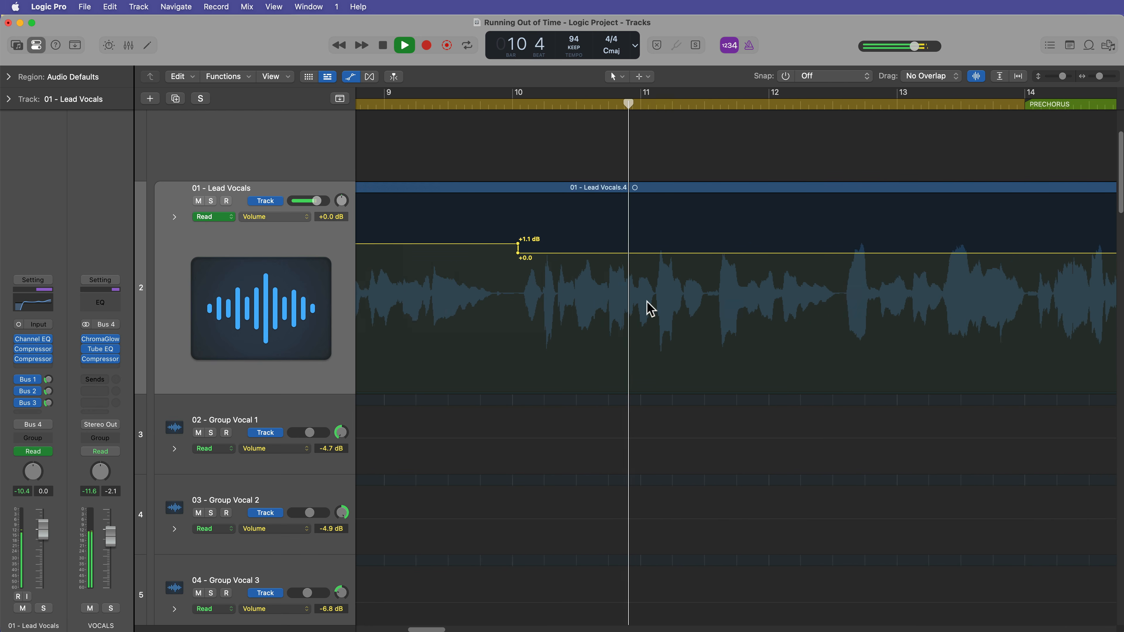
pyautogui.click(737, 253)
pyautogui.click(725, 252)
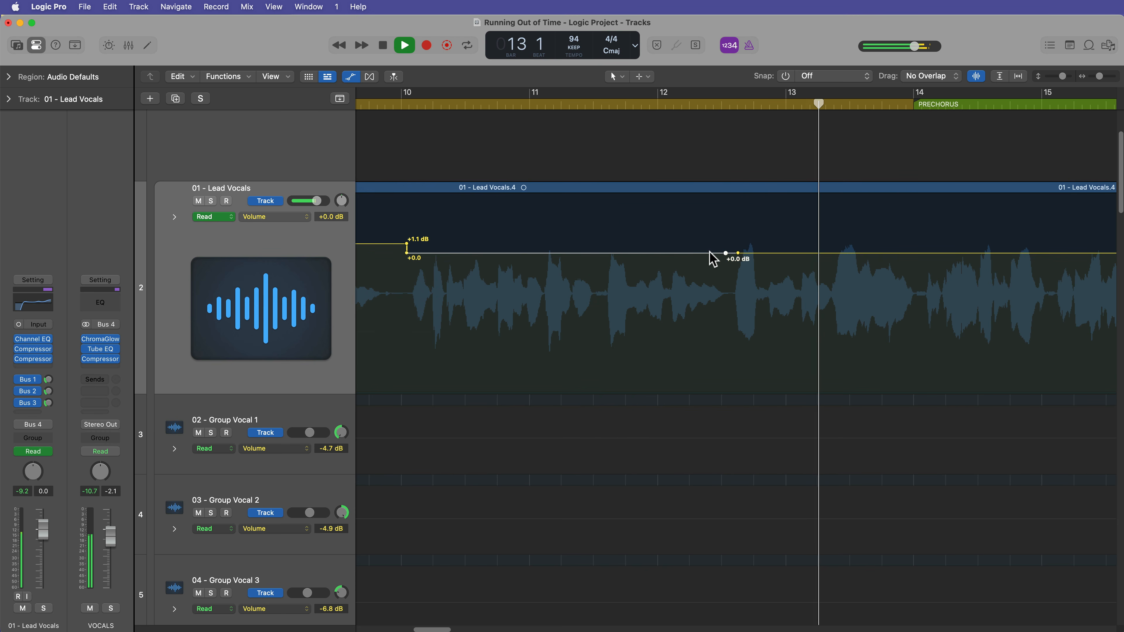
pyautogui.moveTo(709, 252); pyautogui.dragTo(709, 248)
# Step: Add a +0.6 dB point midway through bar 11, remove the lower bar 10 point to form a gradual slope, and replay from bar 10
pyautogui.click(600, 248)
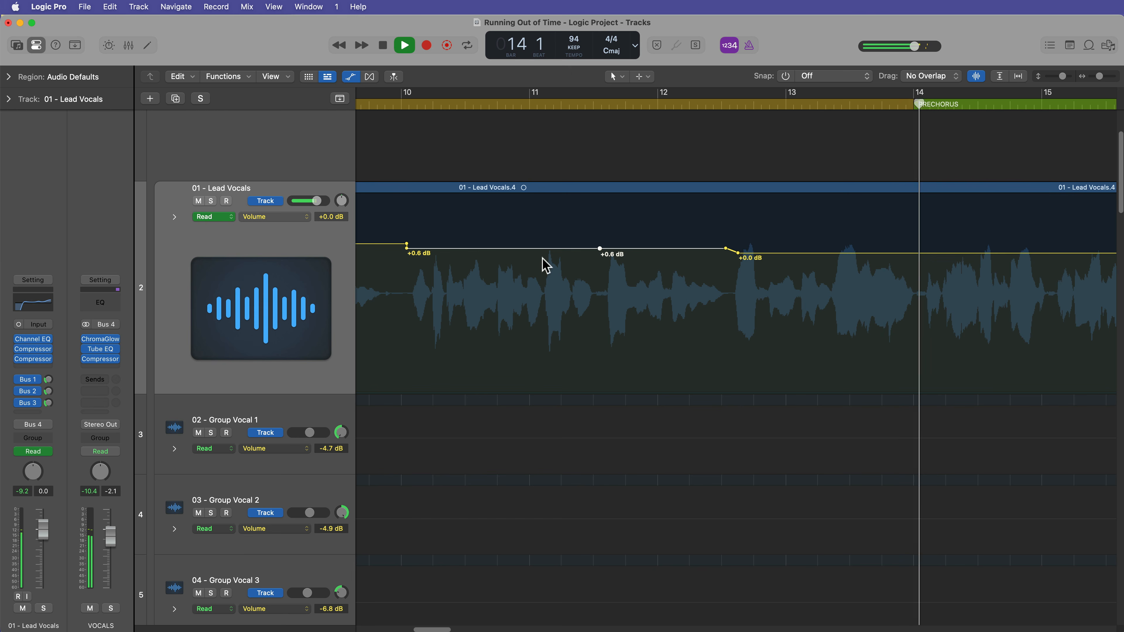
pyautogui.click(406, 249)
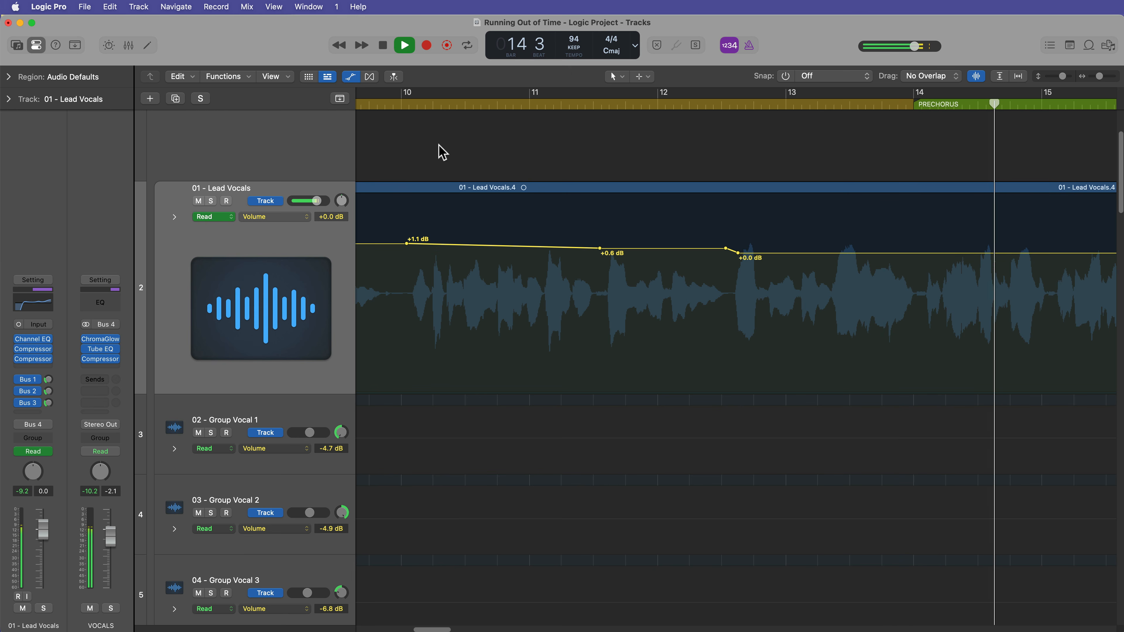
pyautogui.click(400, 104)
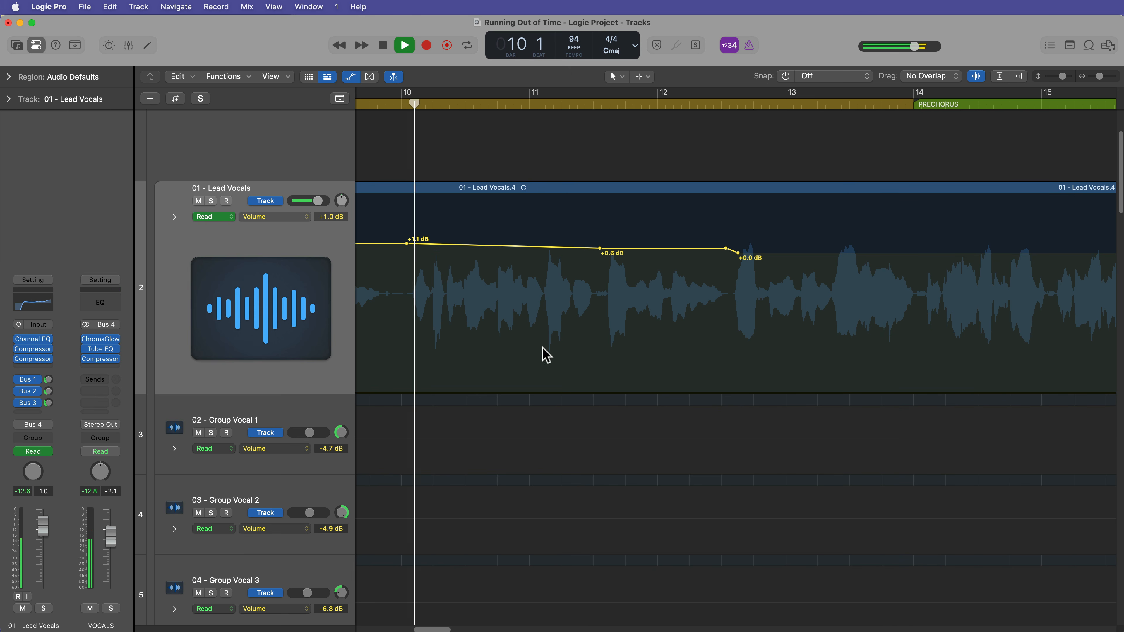
# Step: Add a volume point just before the mid-bar 11 one, raise it close to the +1.1 dB level, and nudge the +0.6 dB point later
pyautogui.click(592, 247)
pyautogui.moveTo(592, 248); pyautogui.dragTo(592, 245)
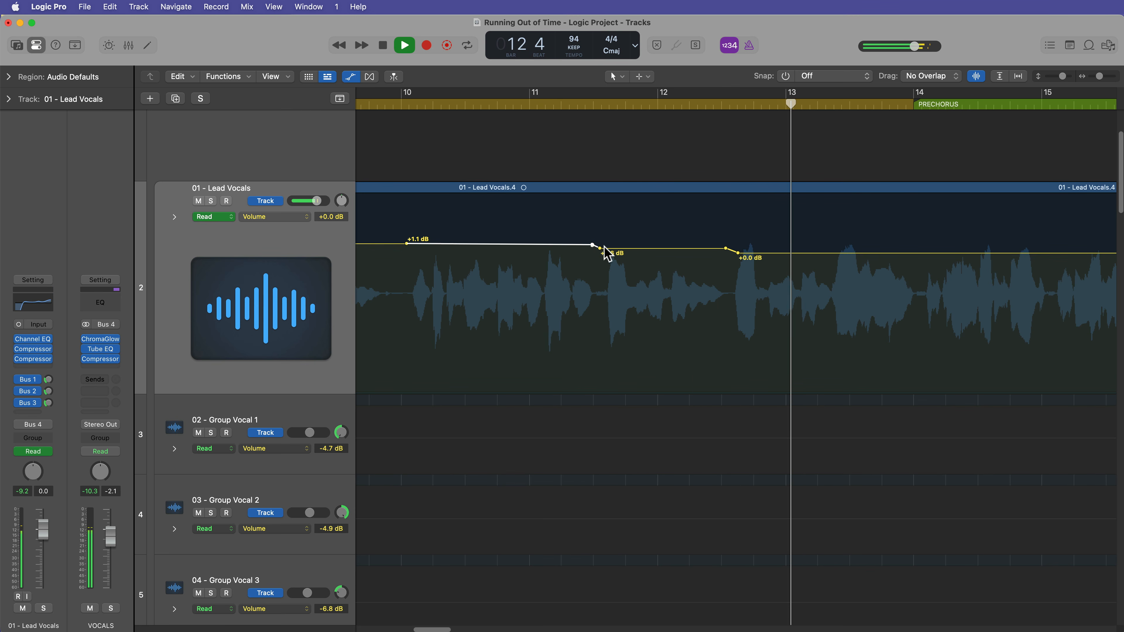
pyautogui.moveTo(601, 248); pyautogui.dragTo(605, 247)
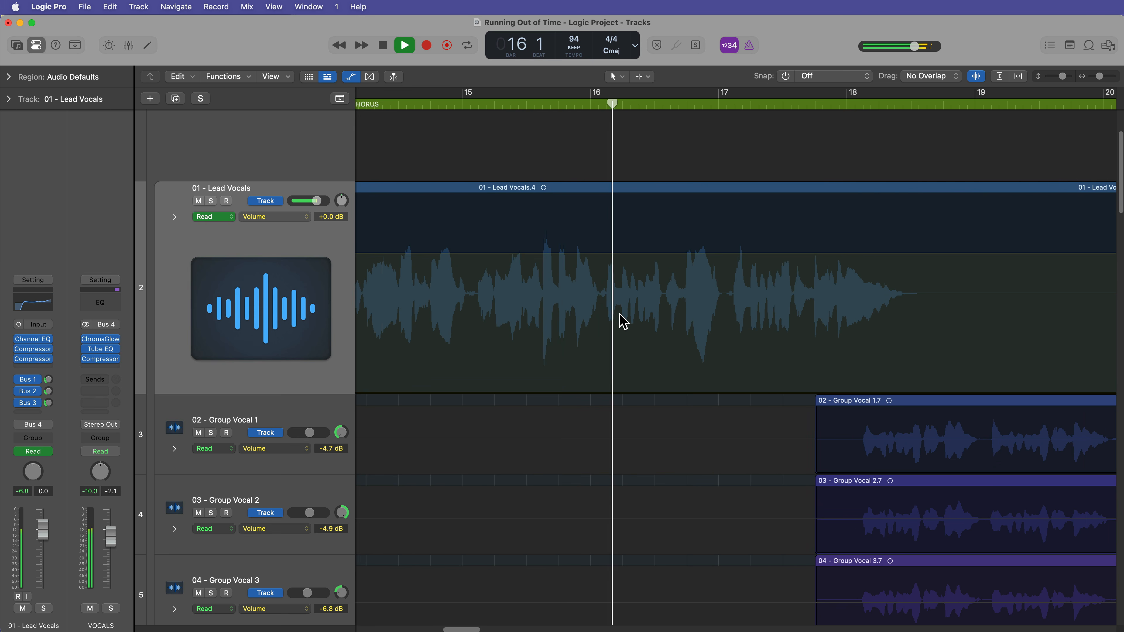
# Step: Play the first chorus from bar 22 to bar 26 to judge Lead Vocals against the group vocals
pyautogui.scroll(-8, 618, 314)
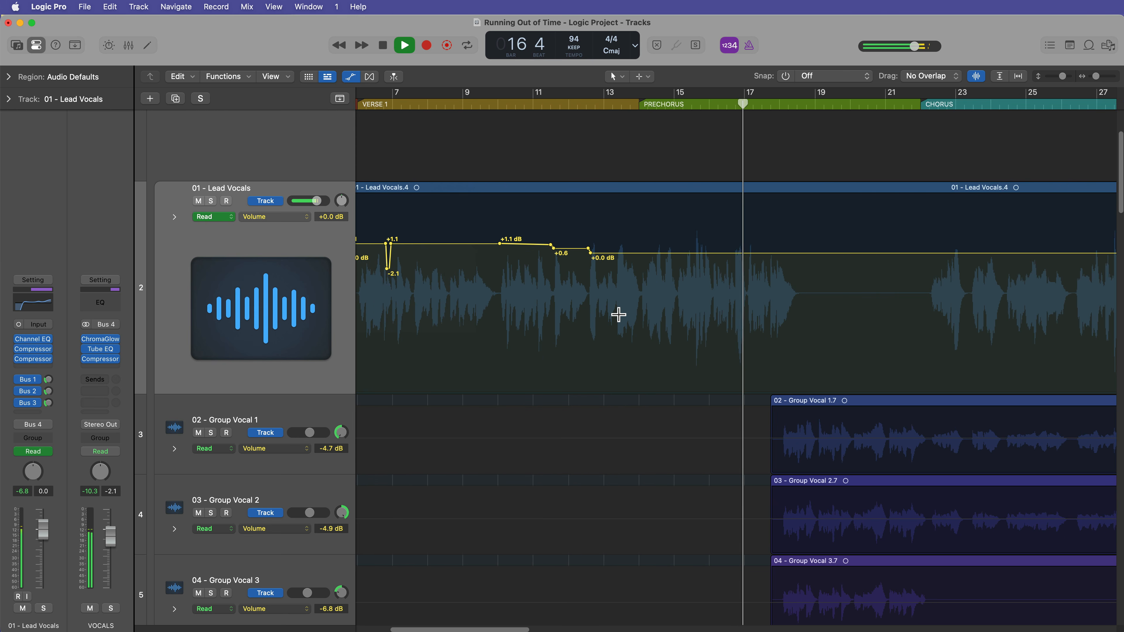
pyautogui.scroll(-6, 619, 314)
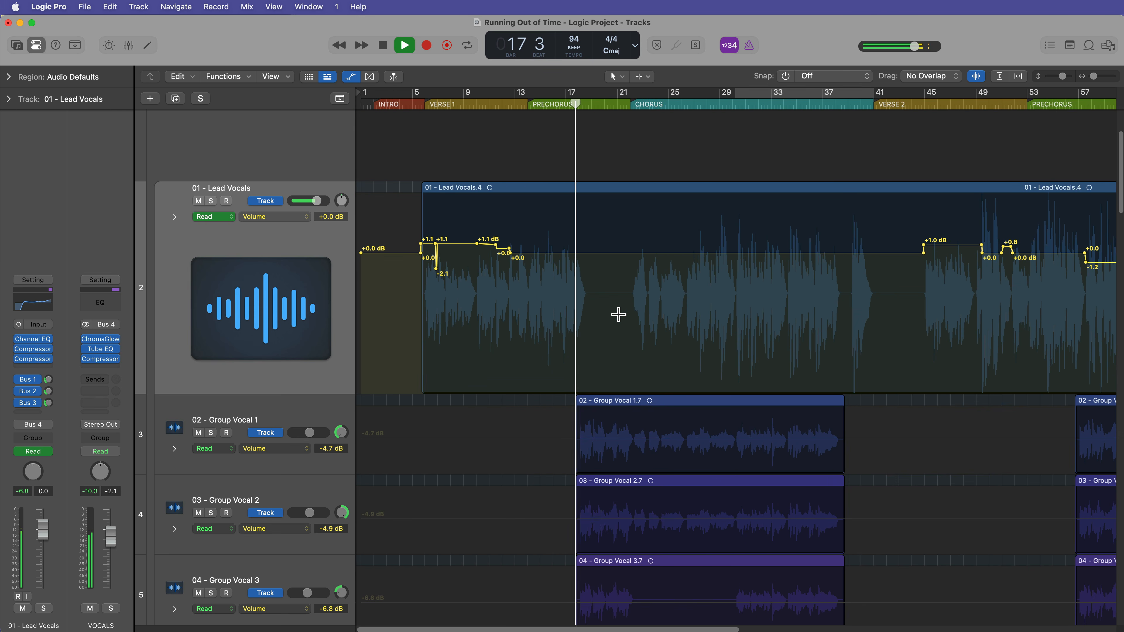
pyautogui.click(635, 104)
pyautogui.scroll(6, 635, 103)
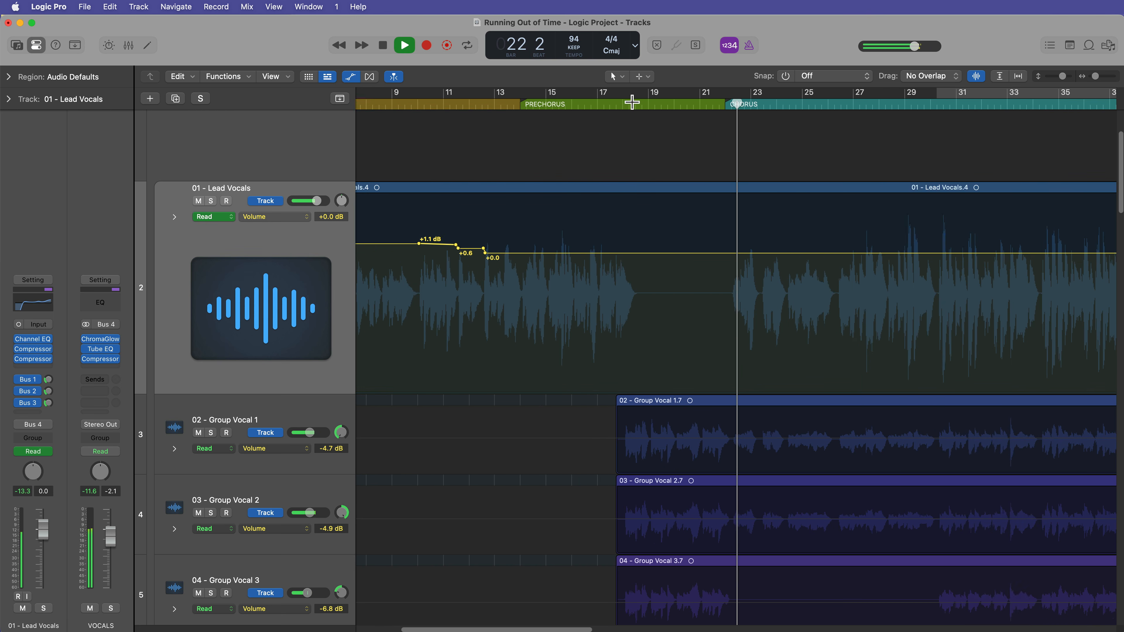
pyautogui.hscroll(4, 657, 172)
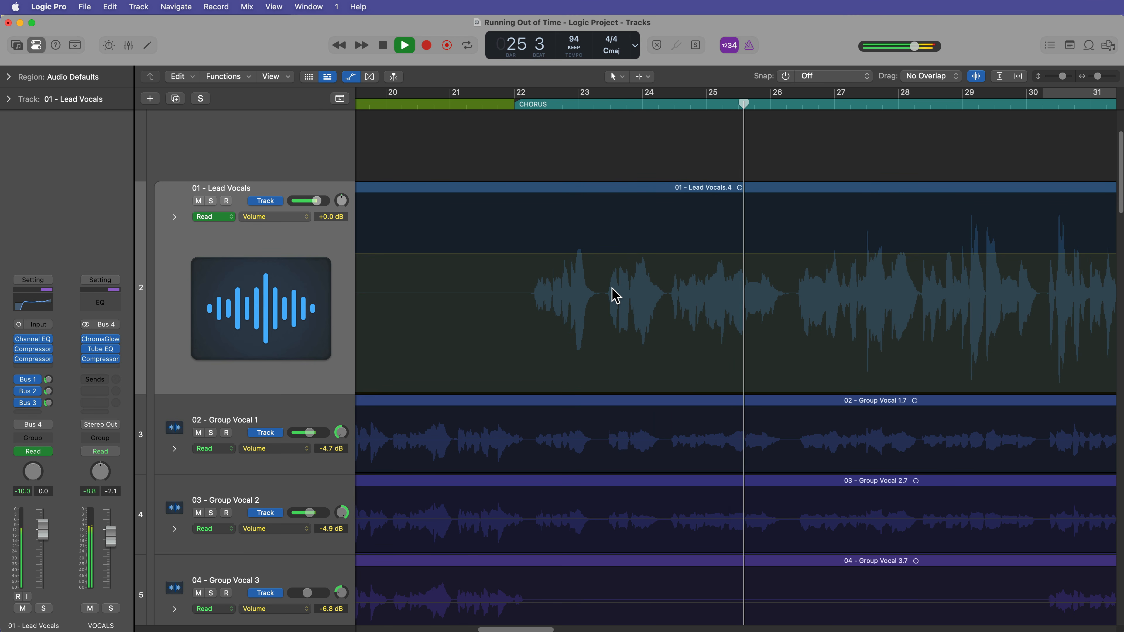
pyautogui.press('space')
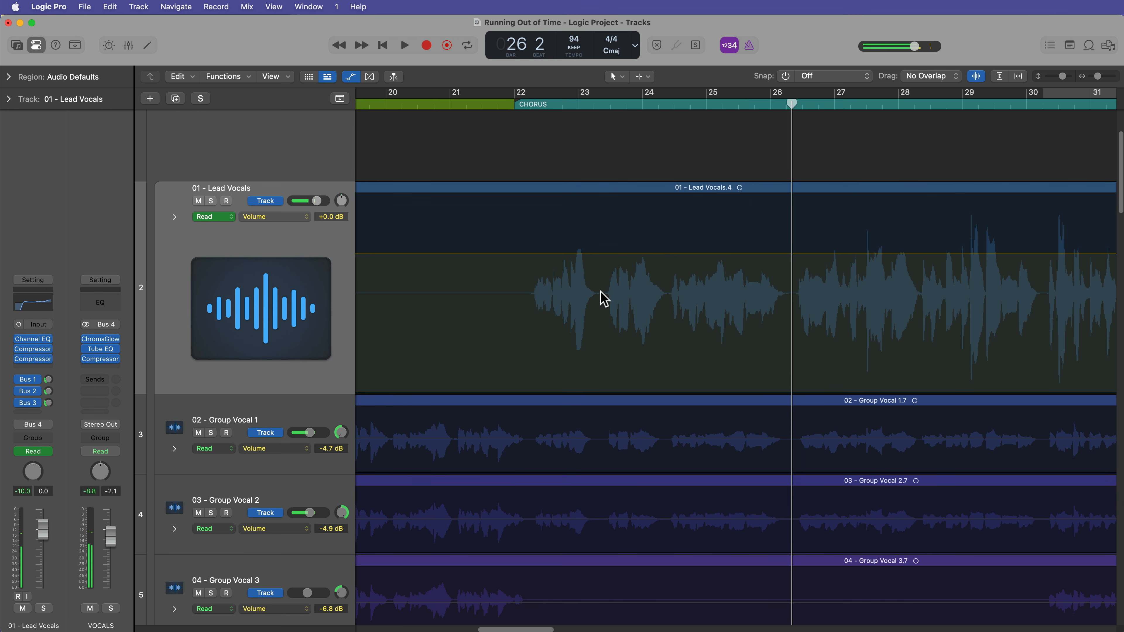
# Step: Lower the chorus phrase from bar 22 to 24 on Group Vocal 1 to -9.8 dB and Group Vocal 2 to -10.0 dB, playing the chorus
pyautogui.scroll(-3, 627, 460)
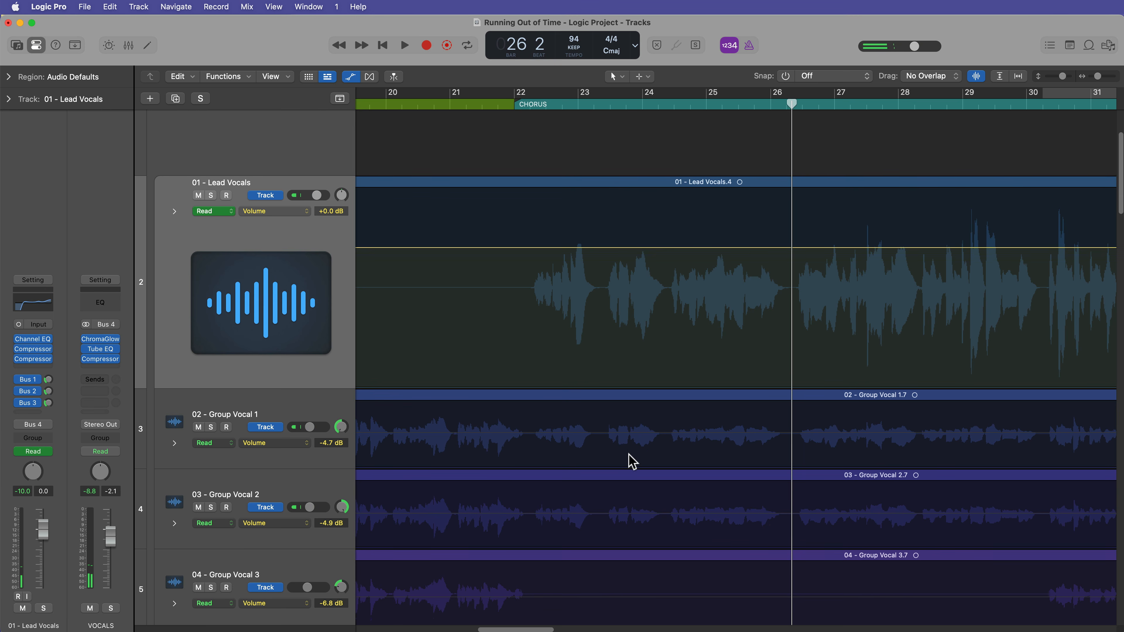
pyautogui.moveTo(530, 354); pyautogui.dragTo(664, 438)
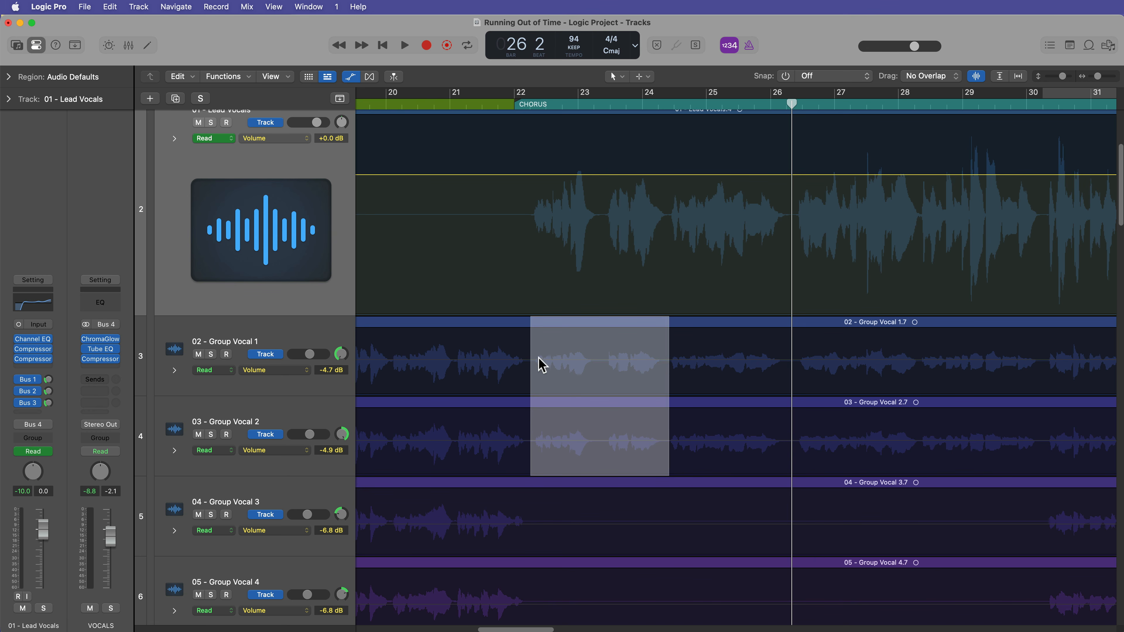
pyautogui.moveTo(530, 353); pyautogui.dragTo(671, 460)
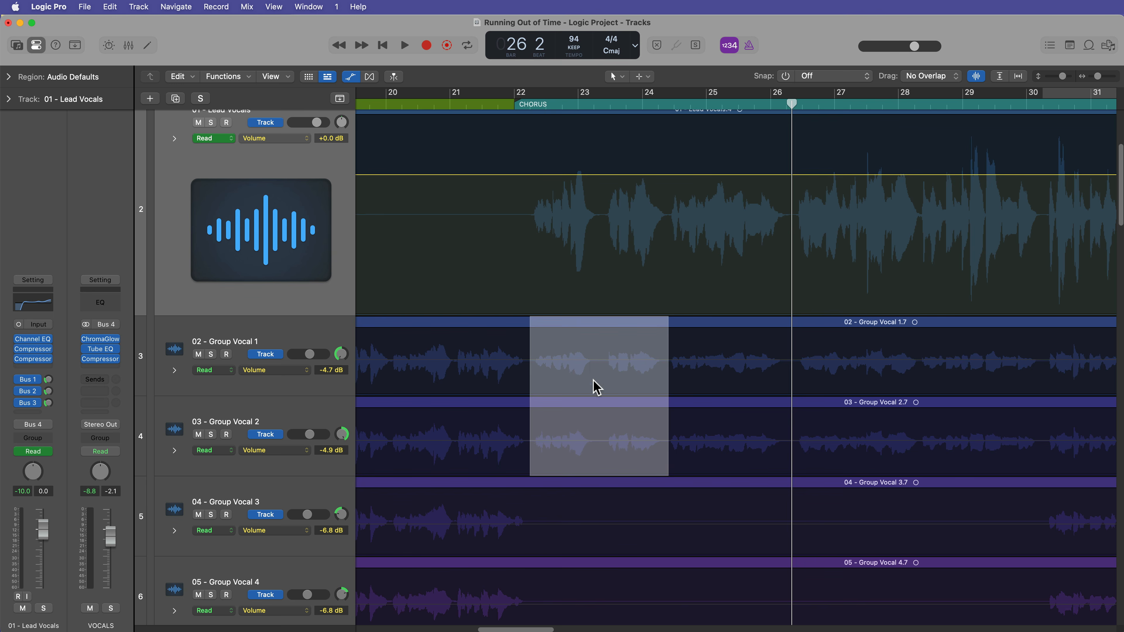
pyautogui.moveTo(590, 361); pyautogui.dragTo(592, 372)
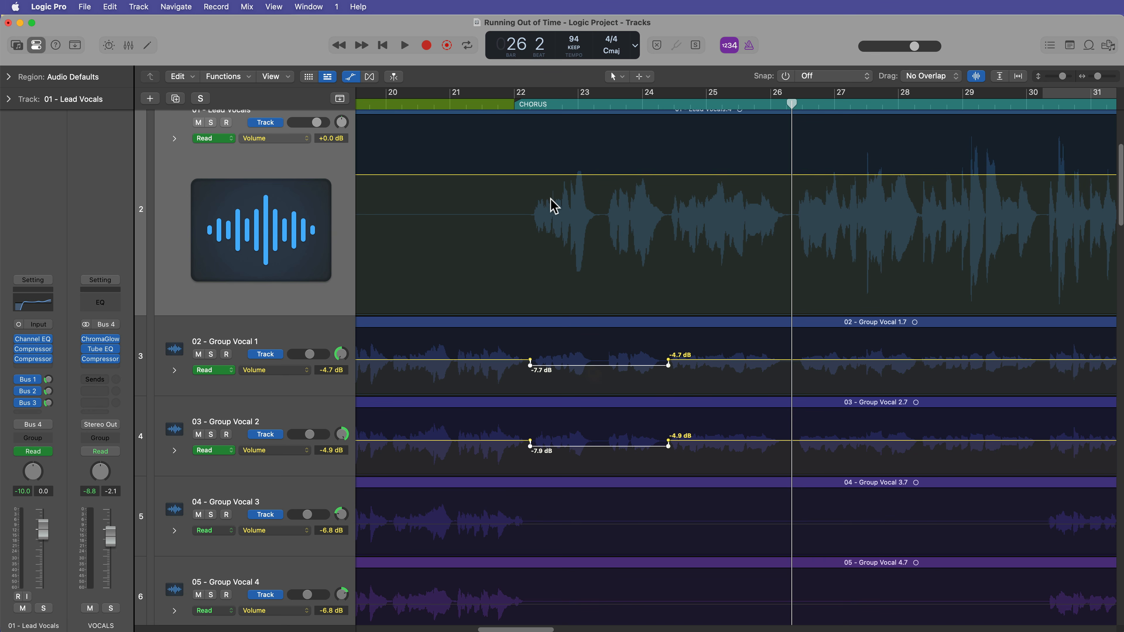
pyautogui.doubleClick(505, 104)
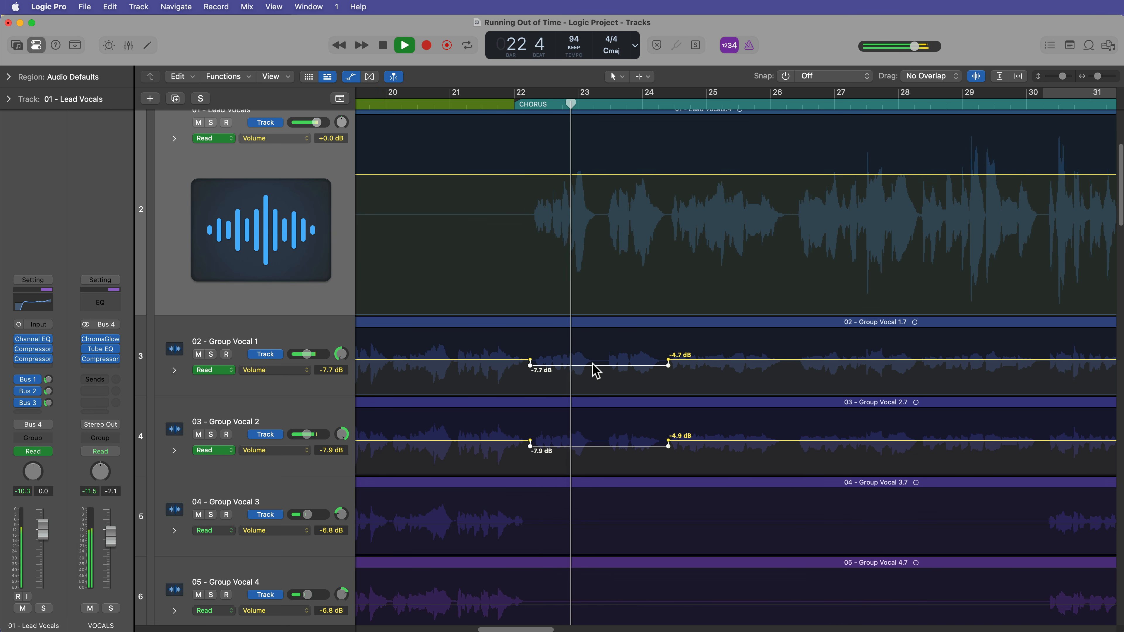
pyautogui.moveTo(594, 361); pyautogui.dragTo(592, 366)
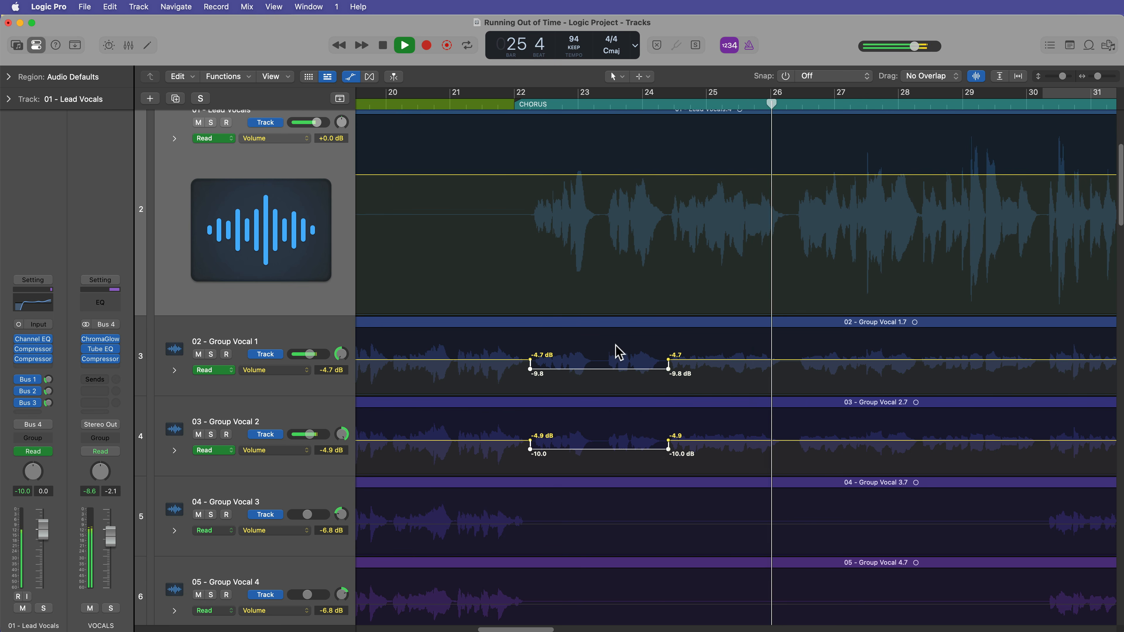
# Step: Lower the bar 26 to 28 phrase to -8.4 dB on Group Vocal 1 and -8.6 dB on Group Vocal 2, and resume playback
pyautogui.moveTo(562, 362); pyautogui.dragTo(692, 438)
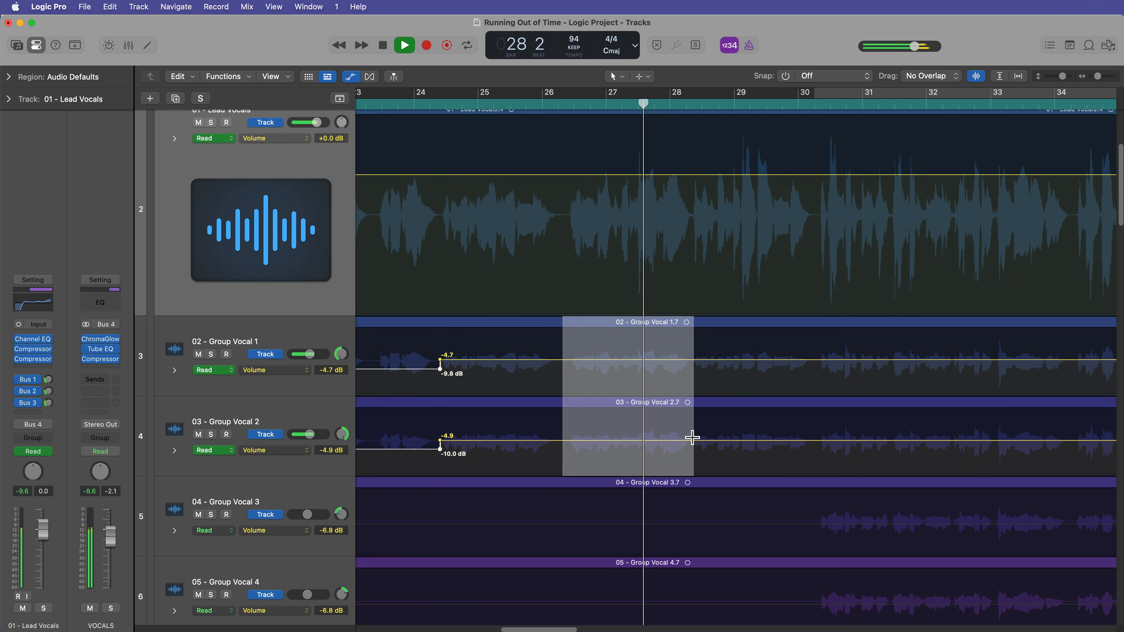
pyautogui.press('space')
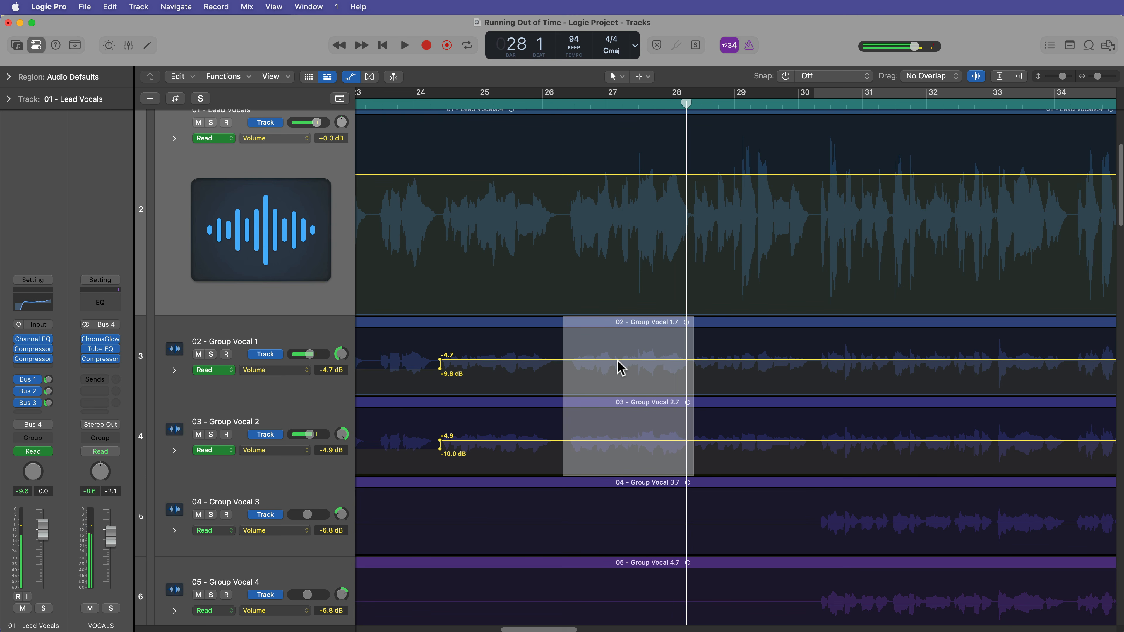
pyautogui.moveTo(618, 359); pyautogui.dragTo(617, 366)
pyautogui.press('space')
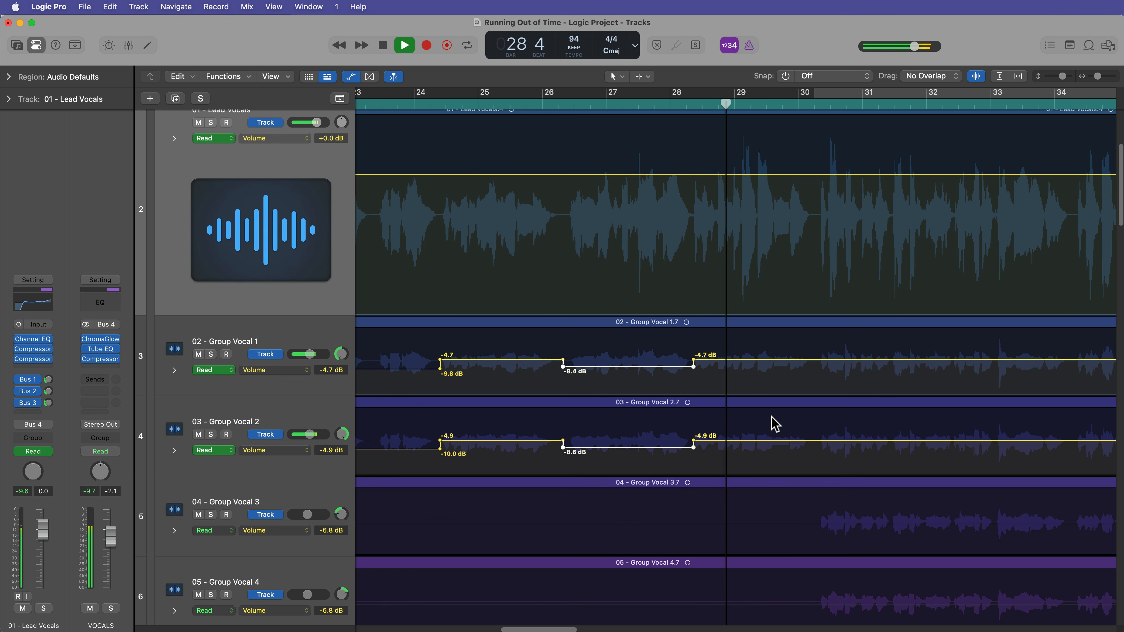
# Step: Add volume points midway through bar 28 on Group Vocals 1 and 2 and delete the upper points before them to form gradual rises
pyautogui.click(715, 359)
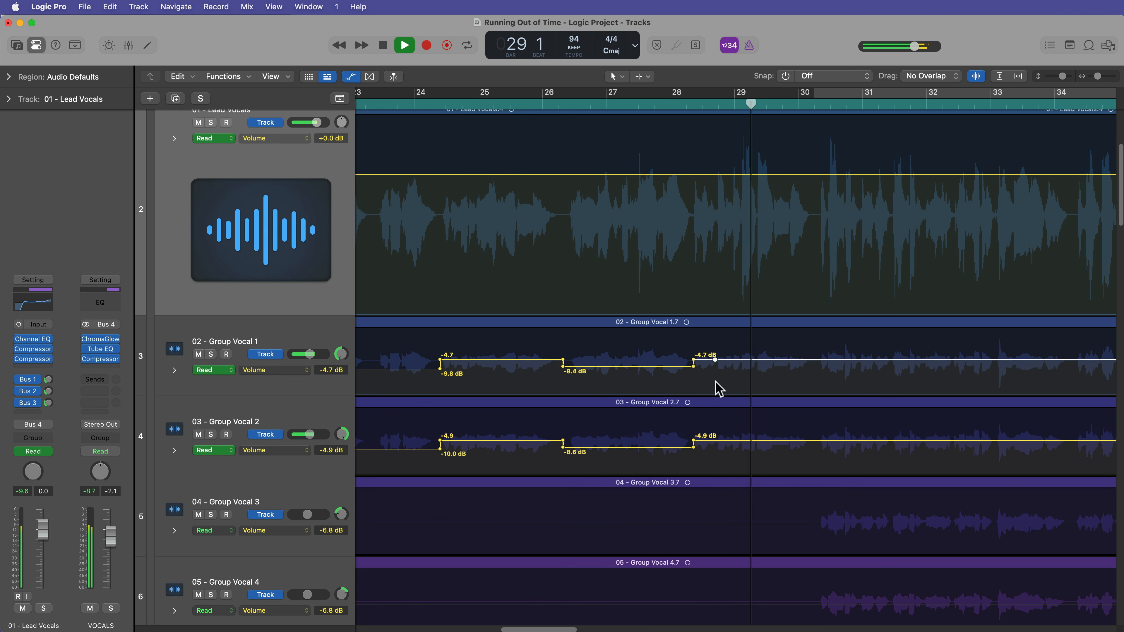
pyautogui.click(715, 440)
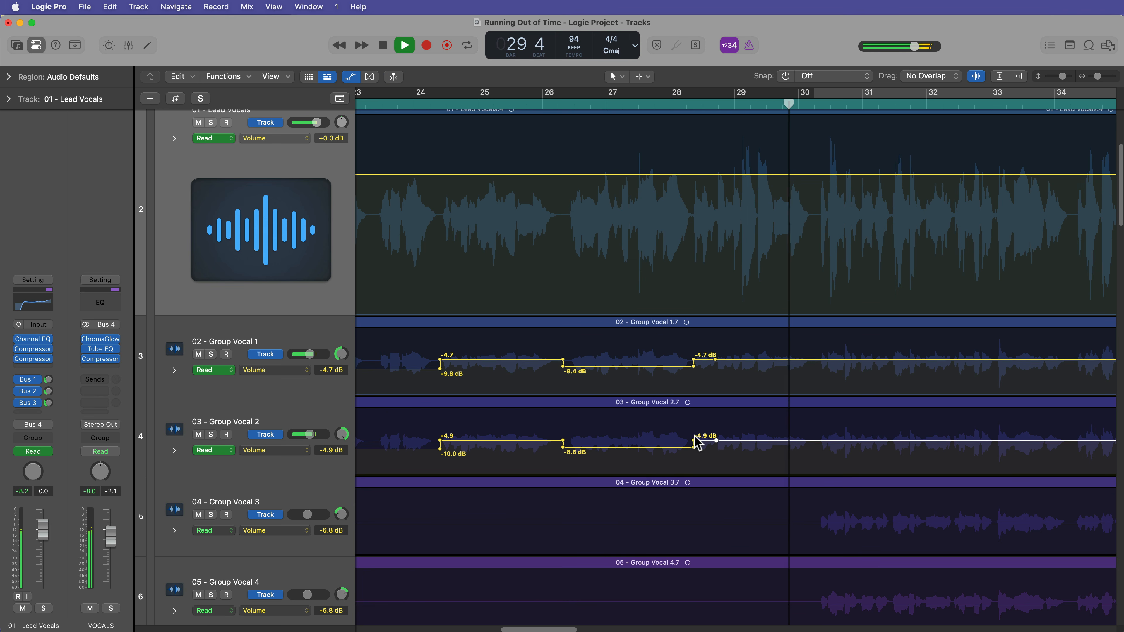
pyautogui.click(693, 360)
pyautogui.hscroll(7, 595, 444)
pyautogui.hscroll(2, 597, 451)
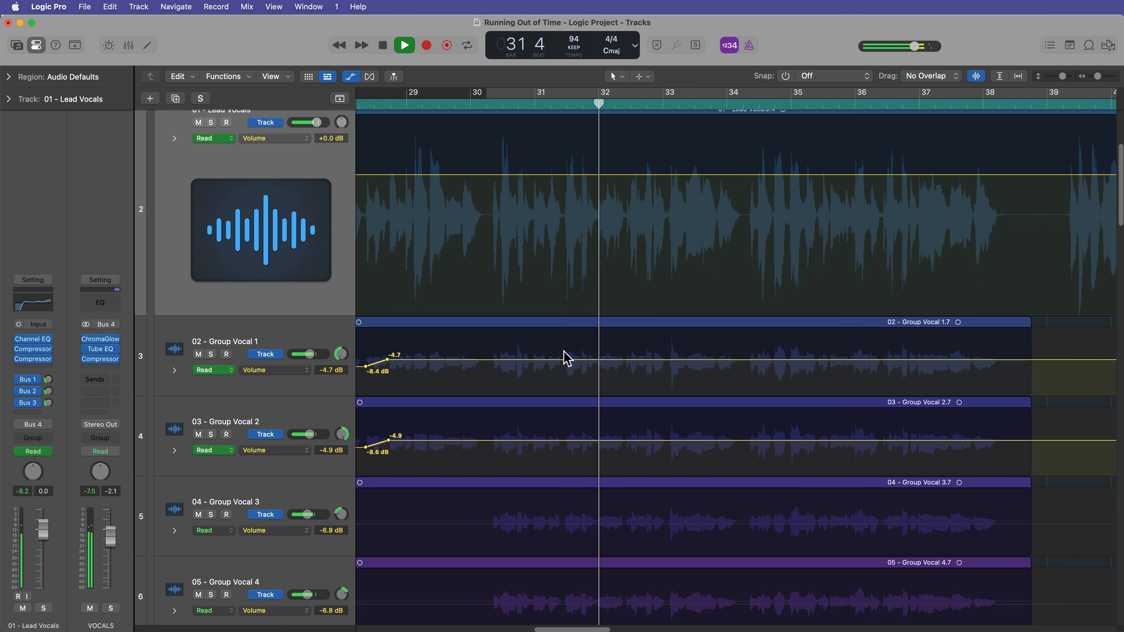
# Step: Set snapping to Bar and lower the Drums 1 - Main Beat volume to -7.2 dB from bar 5 to the prechorus at bar 14
pyautogui.press('super+Left')
pyautogui.press('super+Left')
pyautogui.press('super+Left')
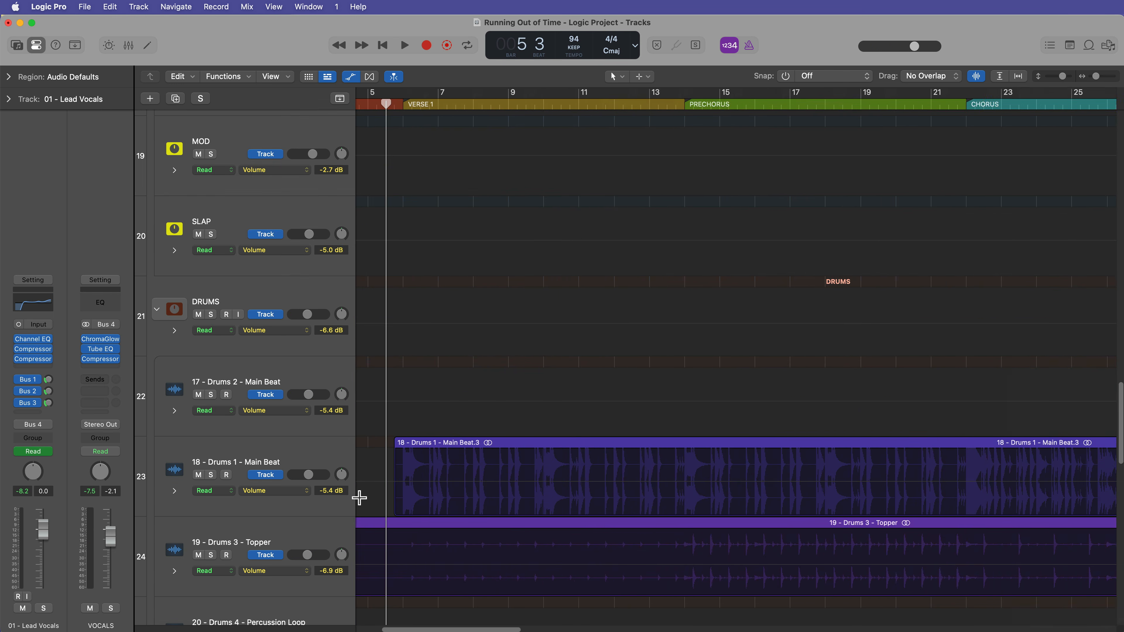
pyautogui.press('super+Right')
pyautogui.press('super+Right')
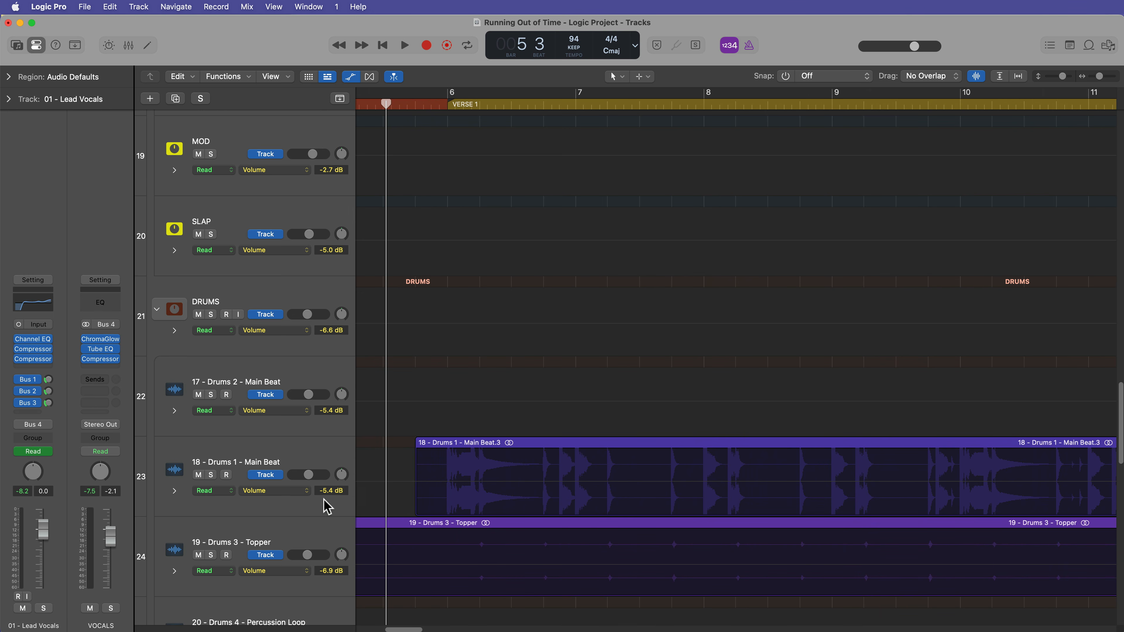
pyautogui.press('super+Left')
pyautogui.scroll(-4, 444, 460)
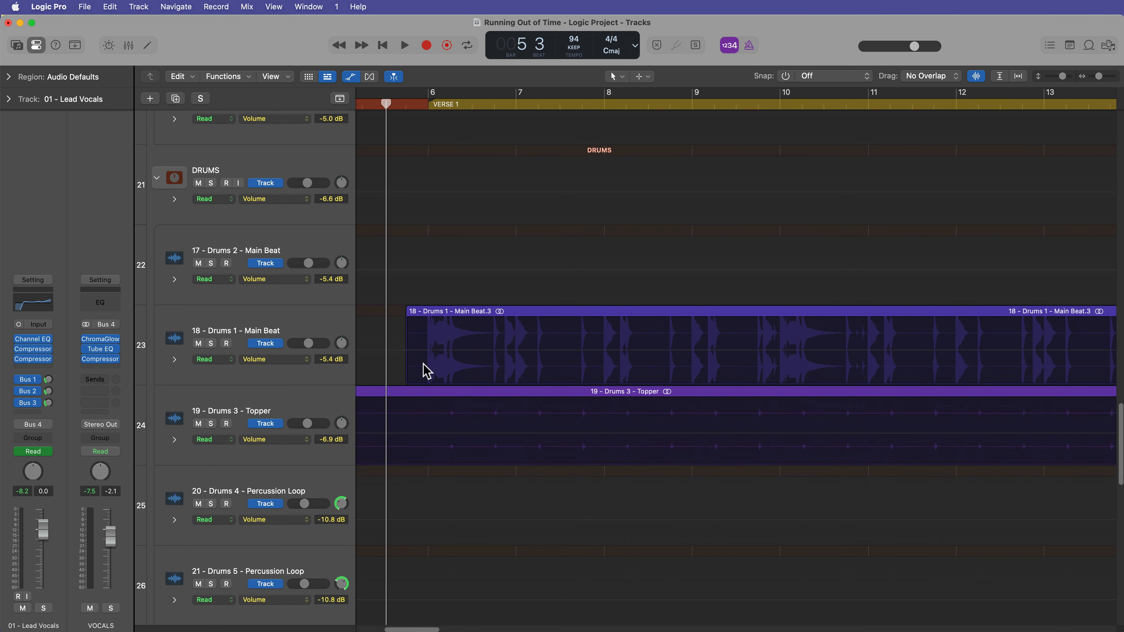
pyautogui.press('super+Left')
pyautogui.press('super+Left')
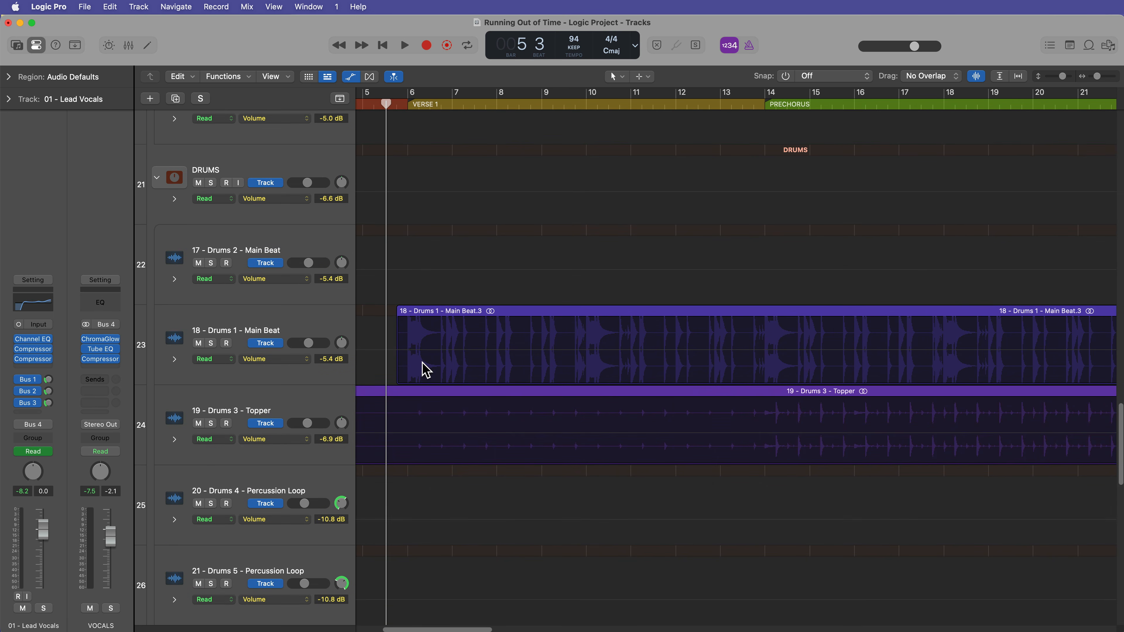
pyautogui.click(854, 81)
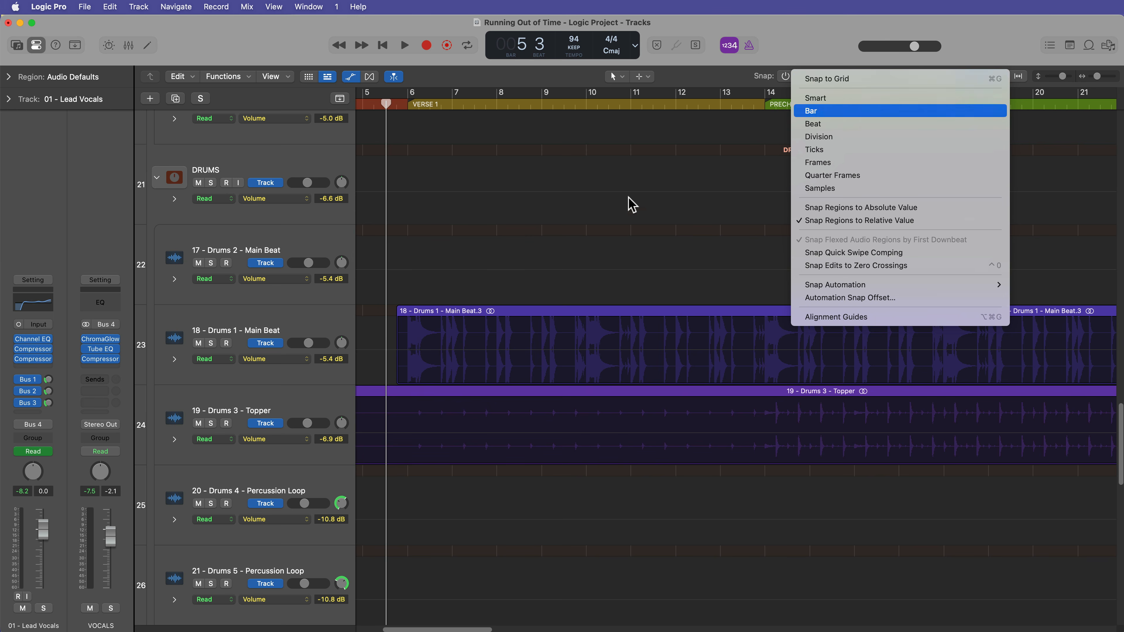
pyautogui.click(852, 110)
pyautogui.moveTo(369, 329); pyautogui.dragTo(673, 357)
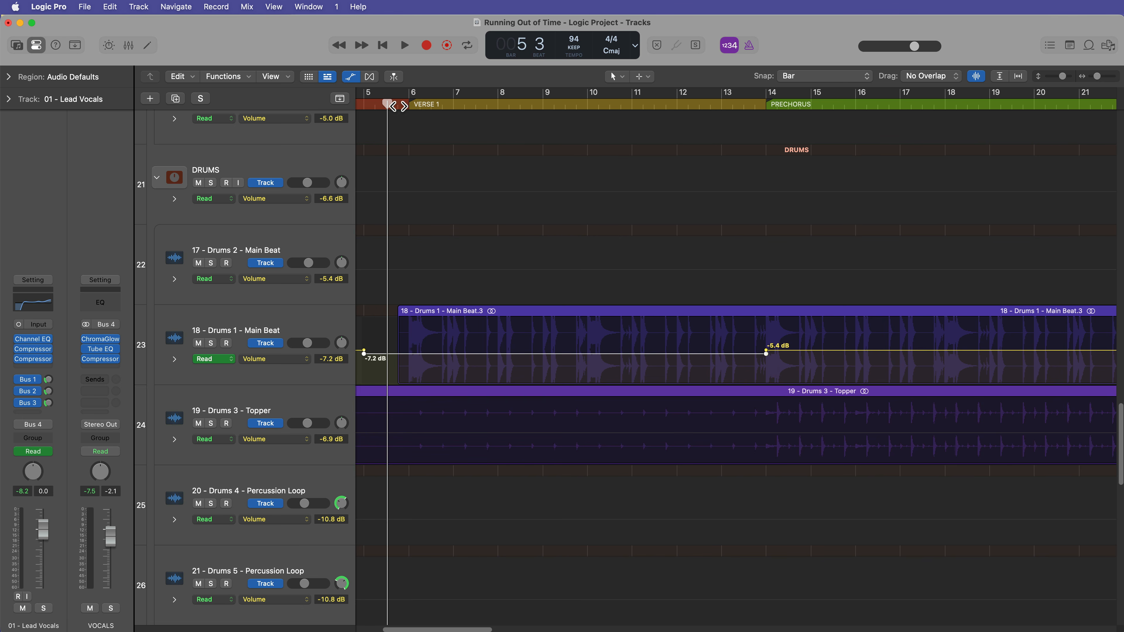
# Step: With snapping off, ramp the Drums 1 - Main Beat volume from a -7.2 dB point late in bar 13 to -5.4 dB at bar 14
pyautogui.moveTo(397, 105); pyautogui.dragTo(720, 128)
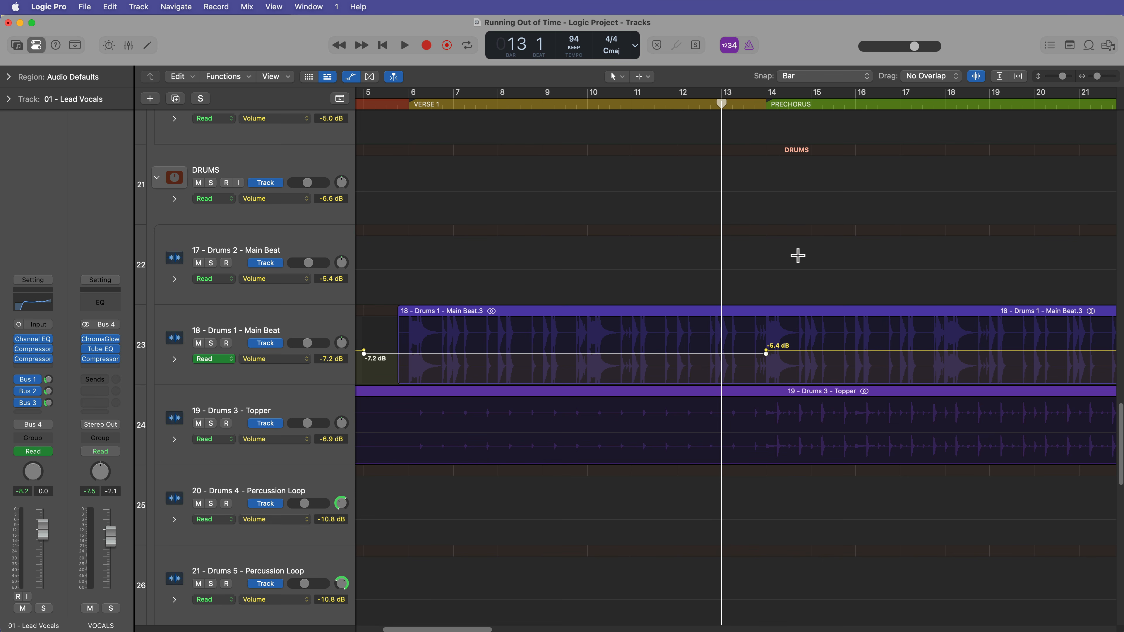
pyautogui.press('super+Right')
pyautogui.press('super+Right')
pyautogui.press('super+Right')
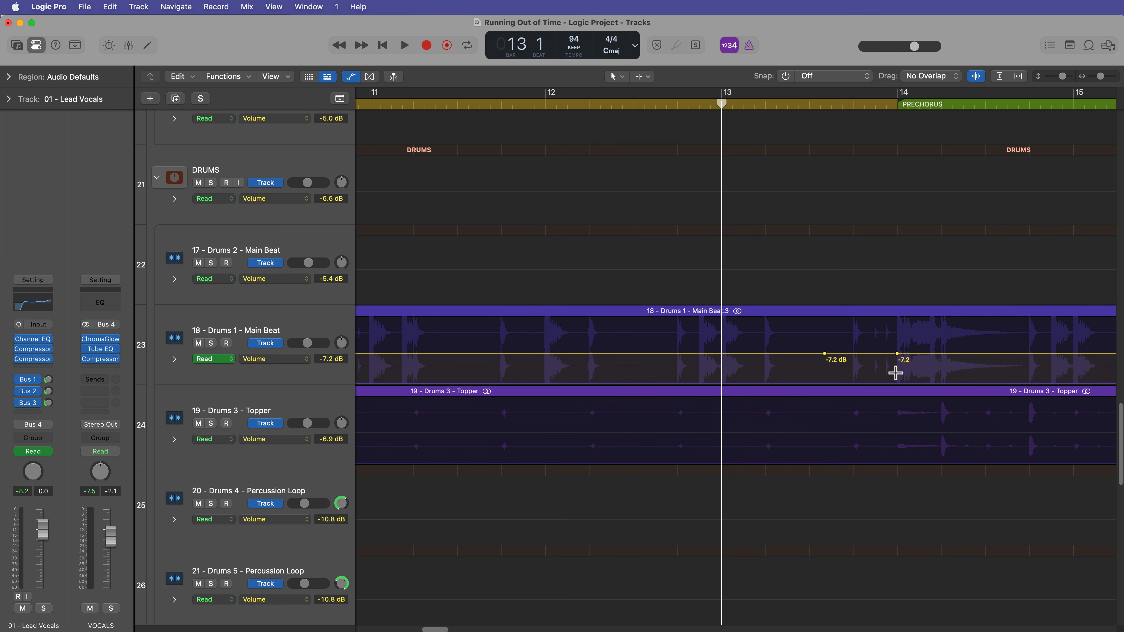
pyautogui.press('super+Down')
pyautogui.press('super+Down')
pyautogui.press('super+Down')
pyautogui.press('super+Down')
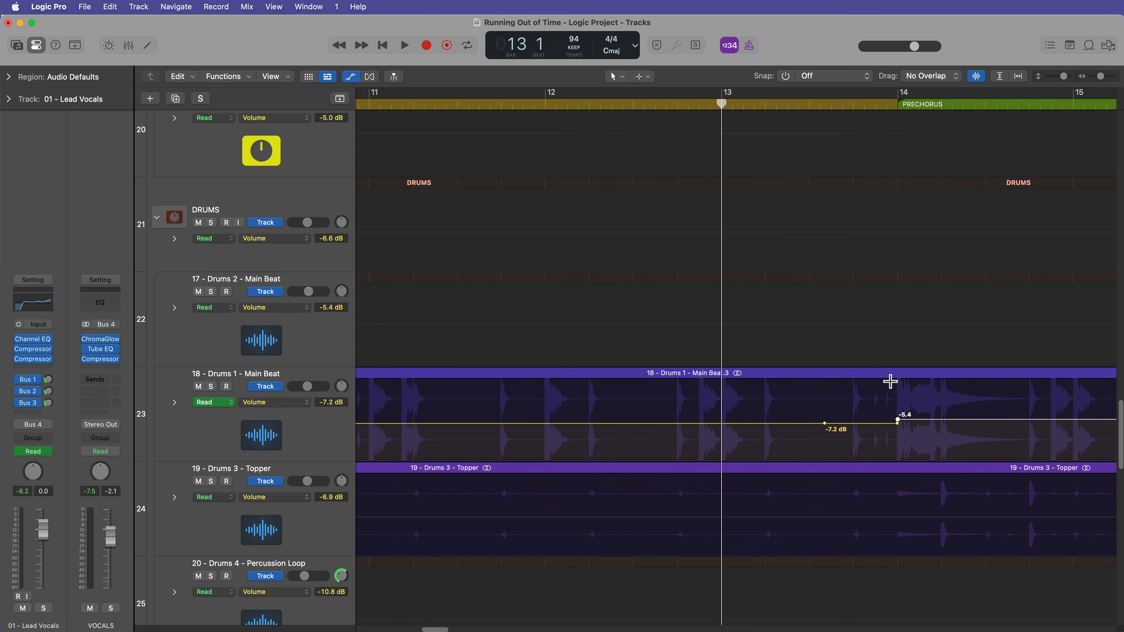
pyautogui.press('super+Down')
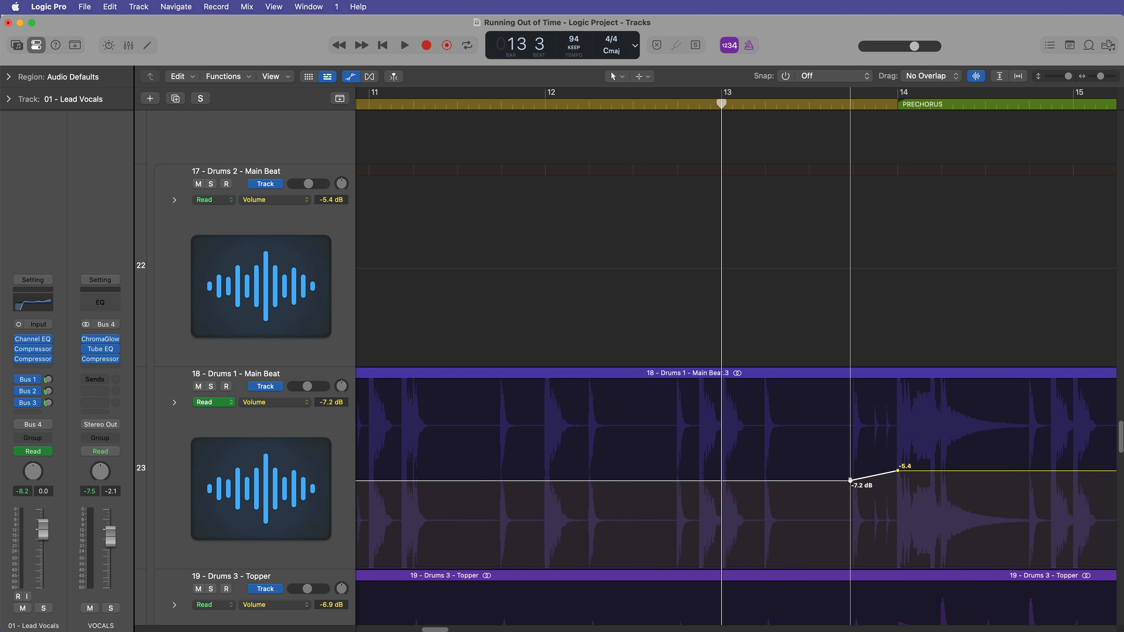
# Step: Play from late in verse 1 into the prechorus to judge the volume rise on Drums 1 - Main Beat
pyautogui.press('super+Left')
pyautogui.press('super+Left')
pyautogui.press('super+Left')
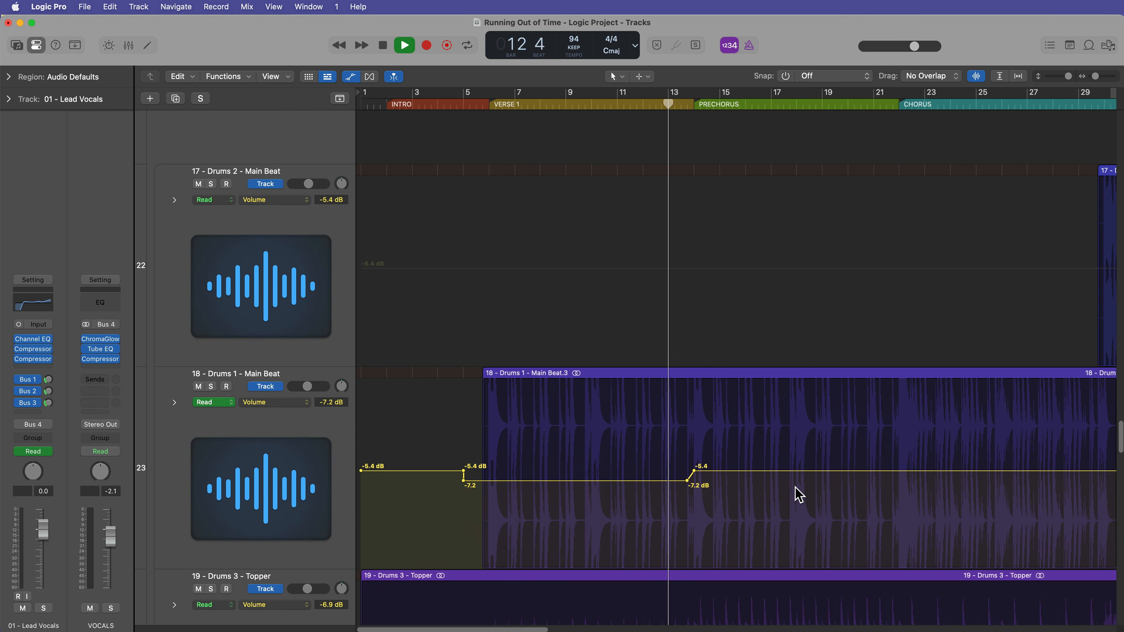
pyautogui.click(624, 108)
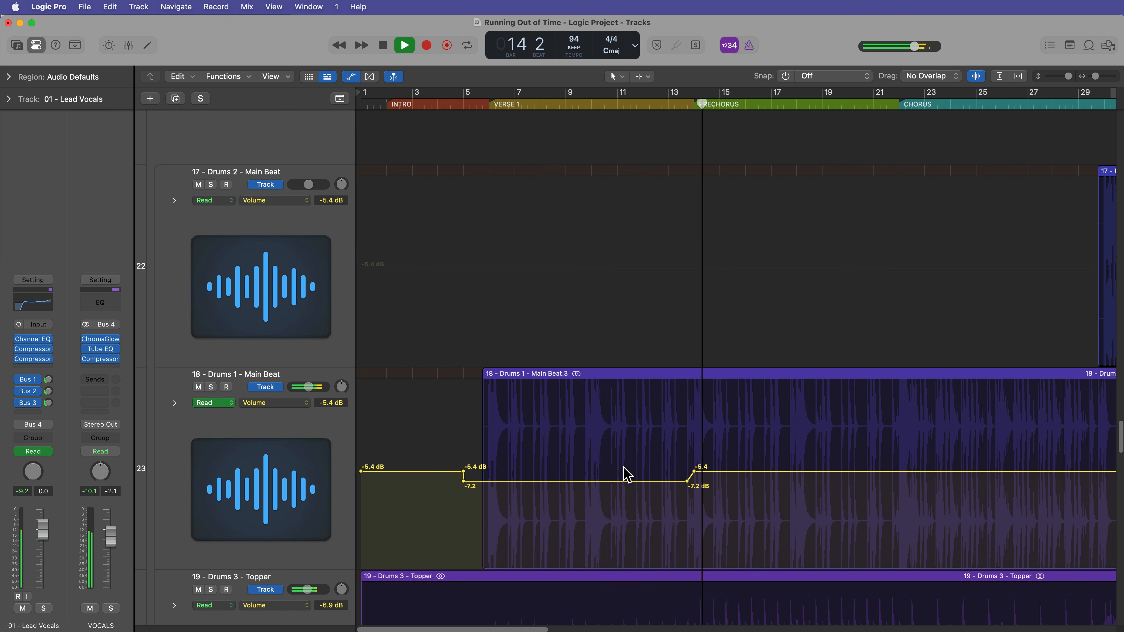
pyautogui.scroll(1, 623, 466)
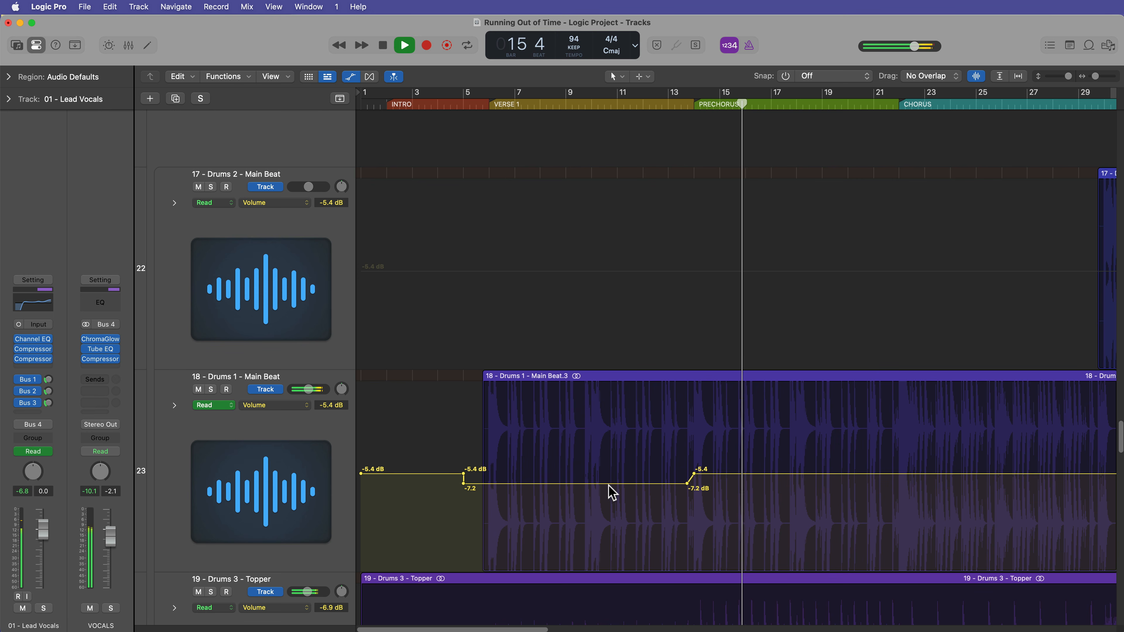
# Step: Examine the Lead Vocals volume automation across the verses, prechoruses and choruses
pyautogui.scroll(20, 600, 390)
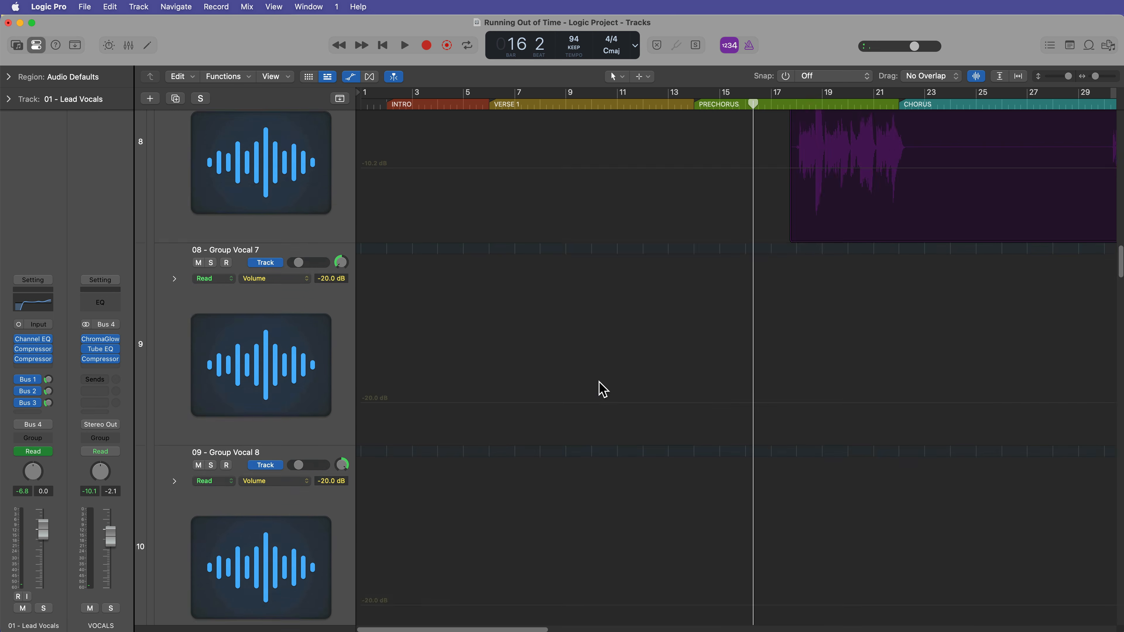
pyautogui.press('super+Left')
pyautogui.press('super+Left')
pyautogui.press('super+Left')
pyautogui.press('super+Left')
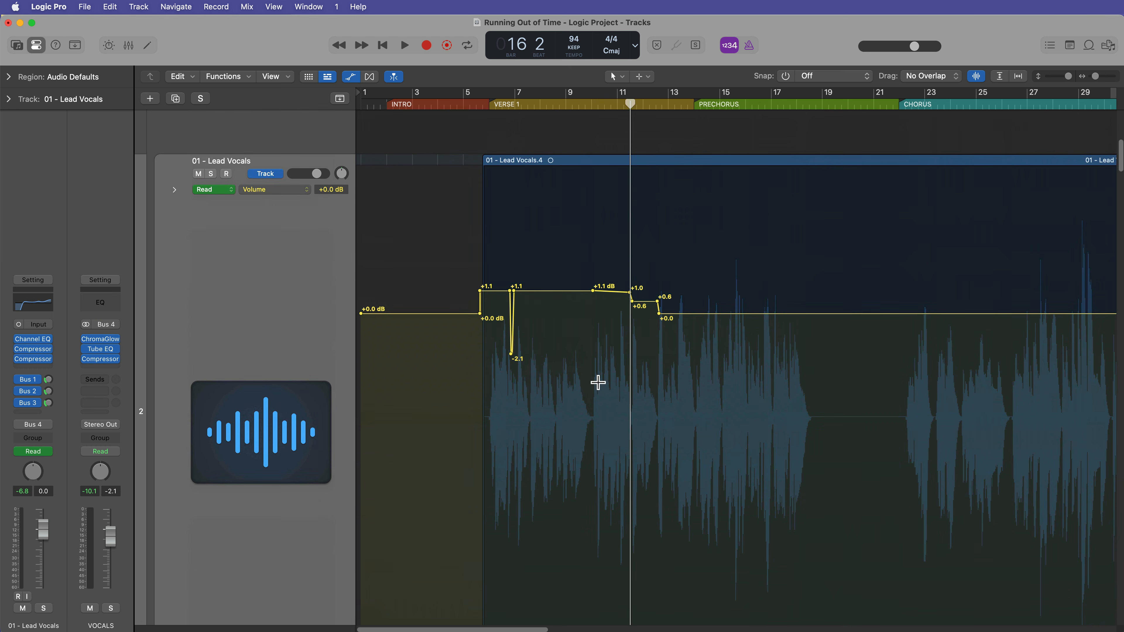
pyautogui.press('super+Right')
pyautogui.press('super+Right')
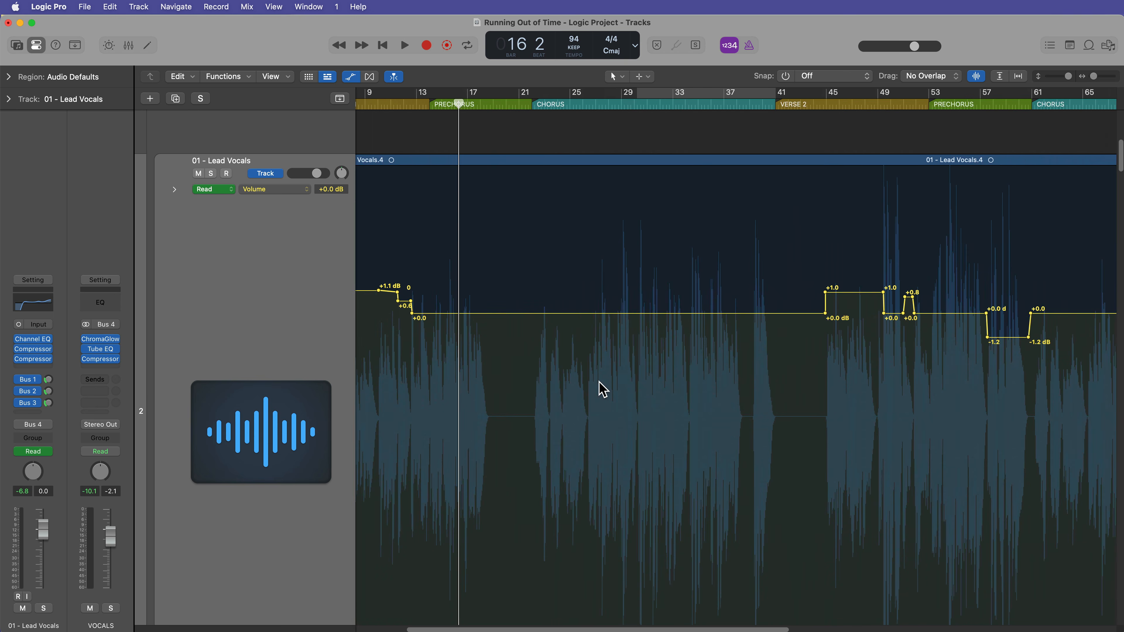
pyautogui.press('super+Left')
pyautogui.hscroll(-3, 599, 381)
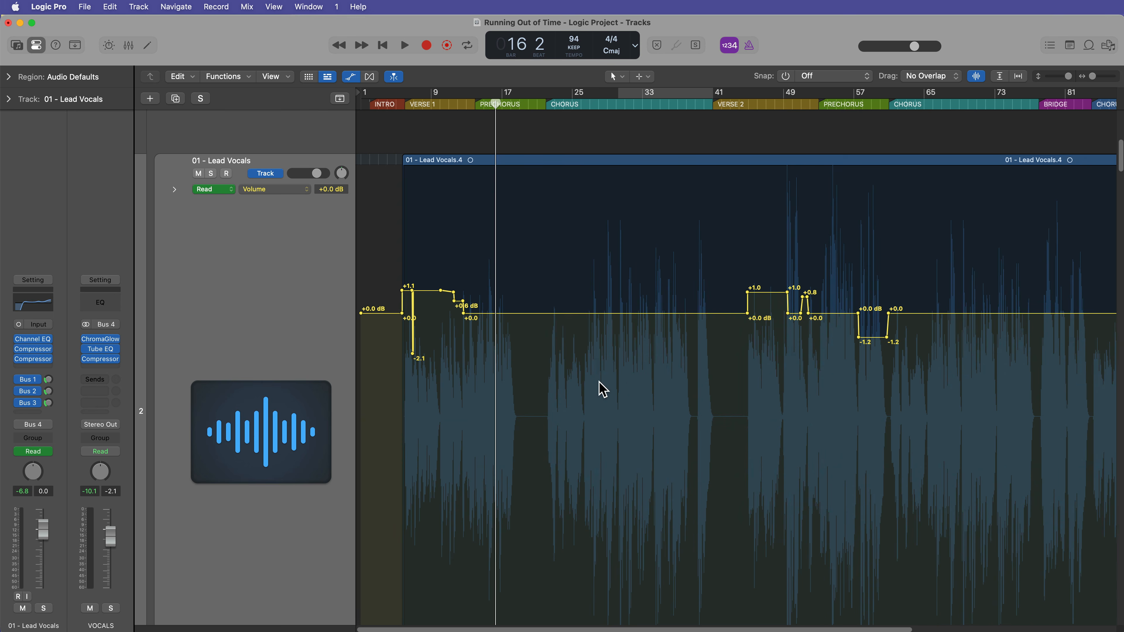
# Step: Compare the Lead Vocals and Group Vocal automation, moving the playhead from verse 2 to the second chorus at bar 61
pyautogui.click(306, 286)
pyautogui.press('super+Up')
pyautogui.press('super+Up')
pyautogui.press('super+Up')
pyautogui.press('super+Up')
pyautogui.press('super+Up')
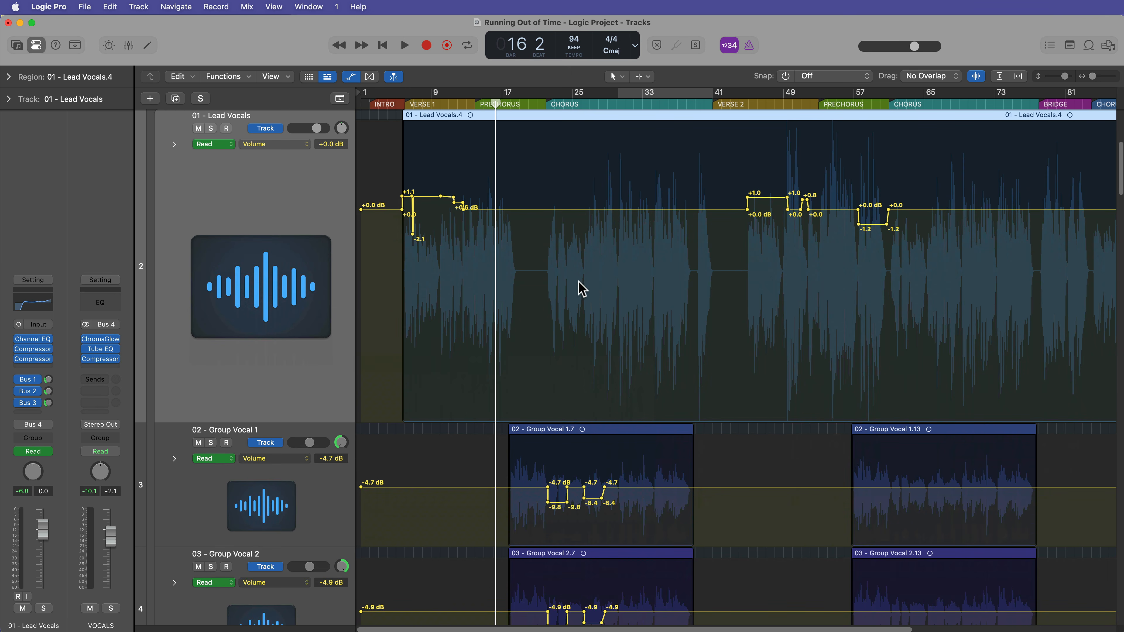
pyautogui.scroll(3, 580, 288)
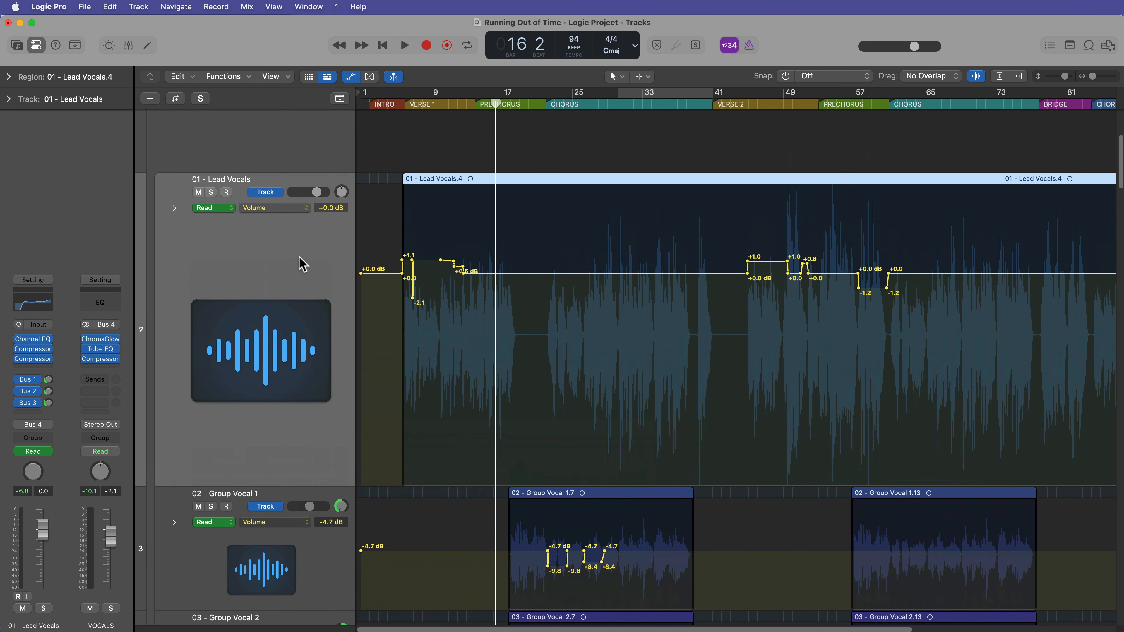
pyautogui.scroll(1, 235, 313)
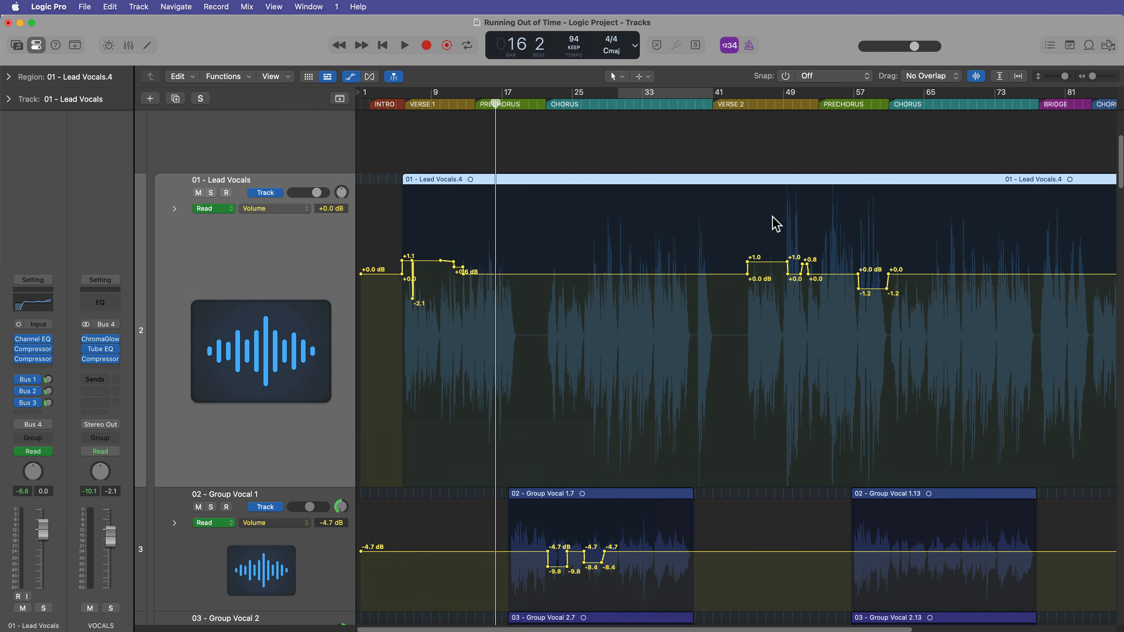
pyautogui.moveTo(752, 104); pyautogui.dragTo(895, 130)
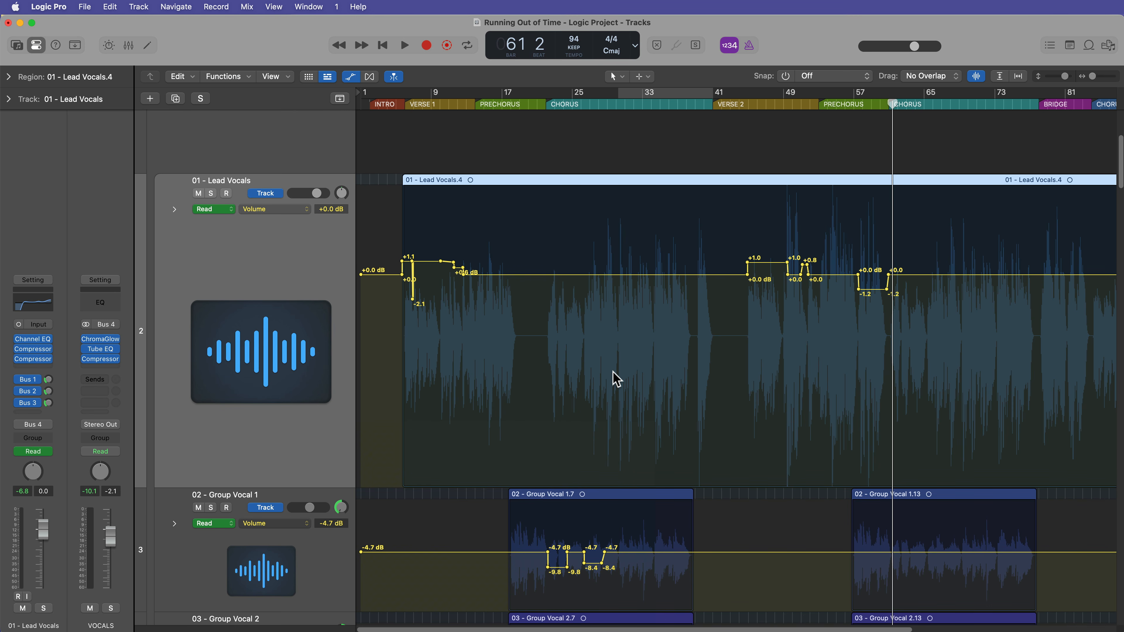
# Step: Show relative volume automation on the Lead Vocals track and raise its whole line to +1.0 dB
pyautogui.click(285, 209)
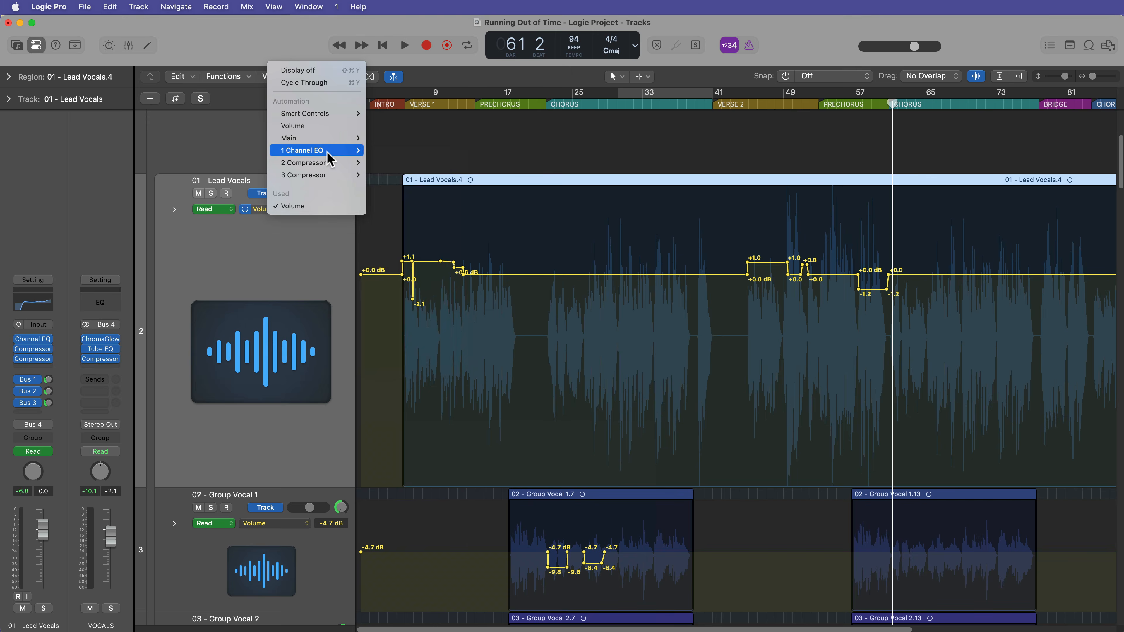
pyautogui.moveTo(328, 138)
pyautogui.moveTo(405, 141)
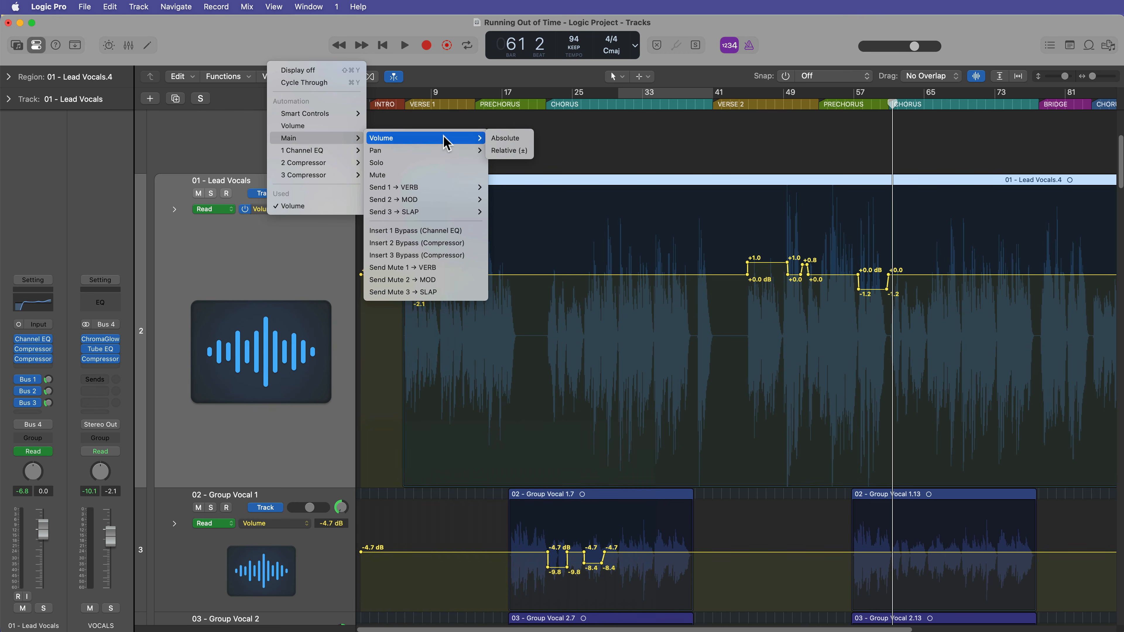
pyautogui.click(513, 152)
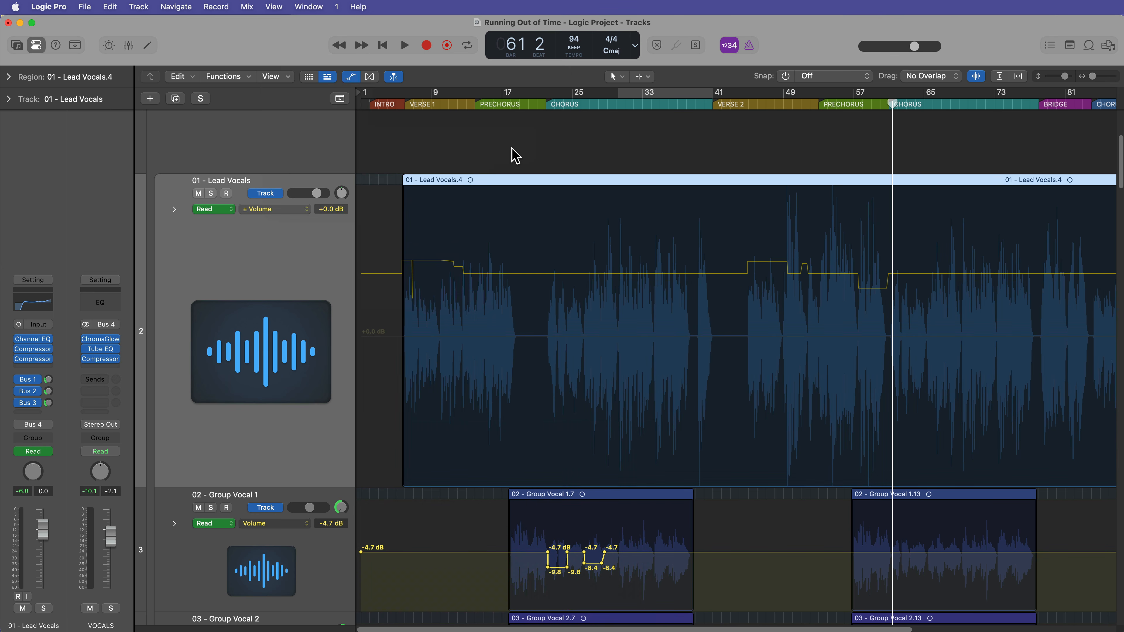
pyautogui.click(469, 339)
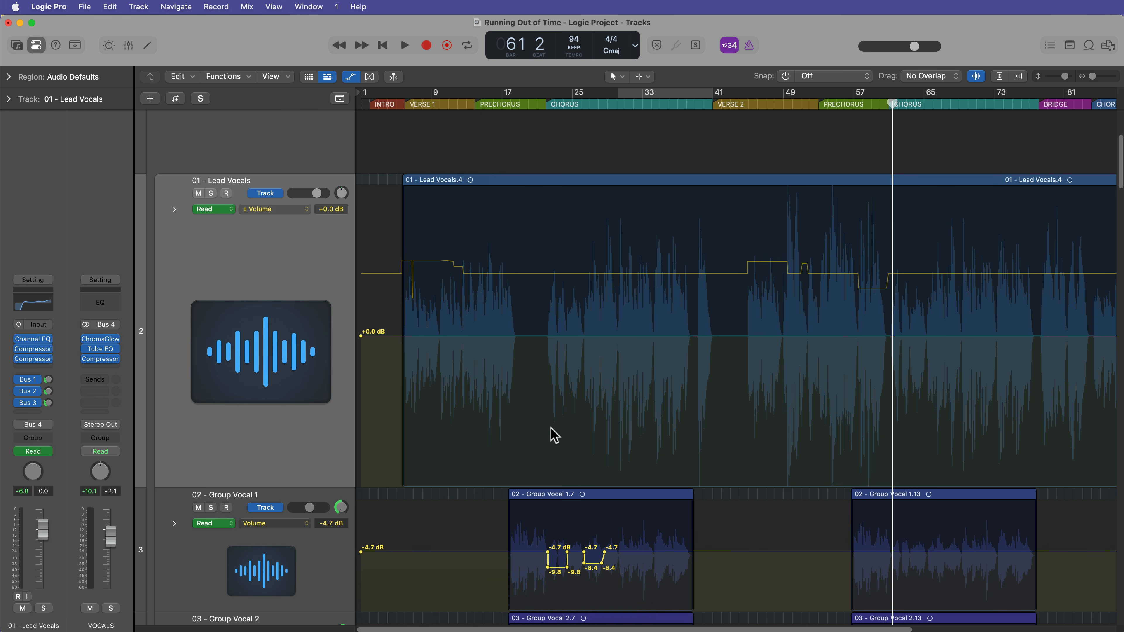
pyautogui.moveTo(567, 343); pyautogui.dragTo(566, 330)
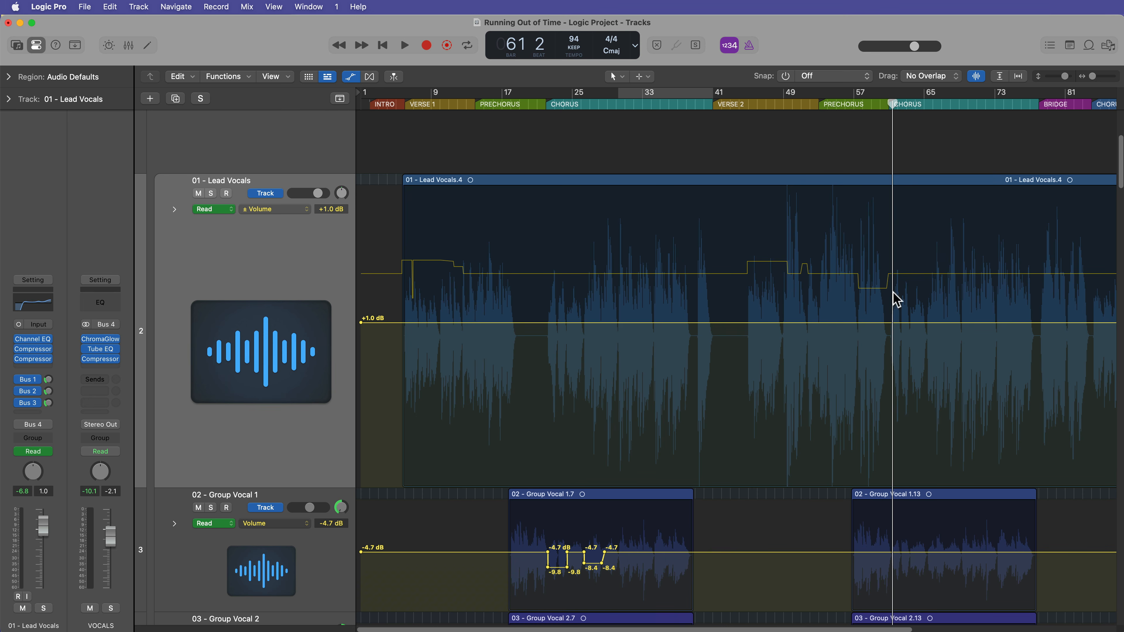
# Step: Play verse 1 from the start of the Lead Vocals region at bar 5 to judge the relative volume boost
pyautogui.click(402, 106)
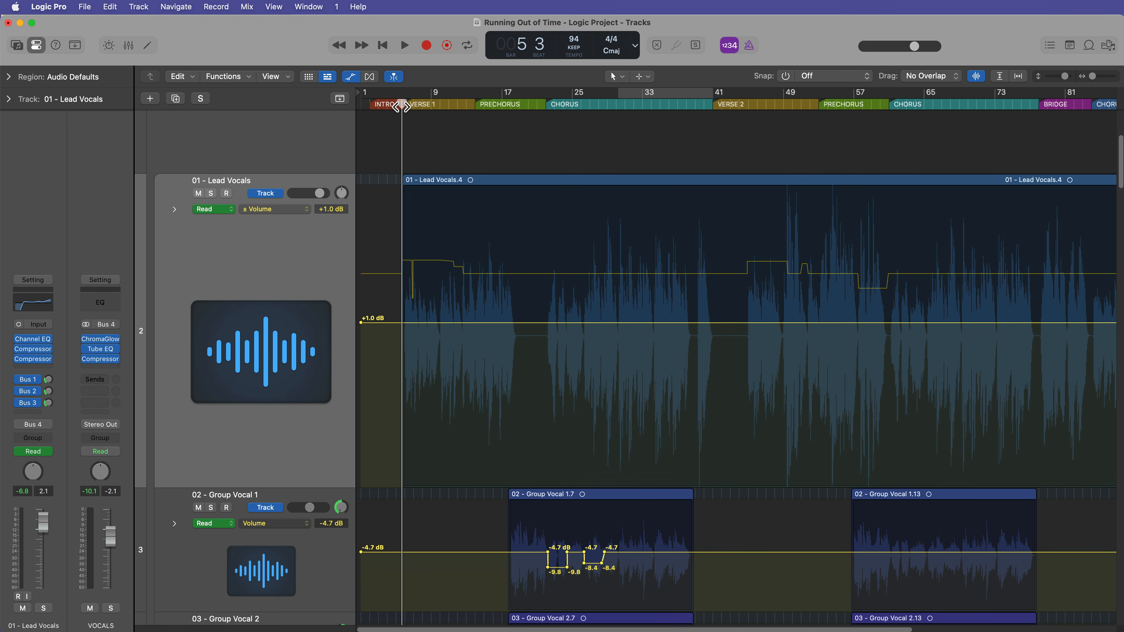
pyautogui.press('space')
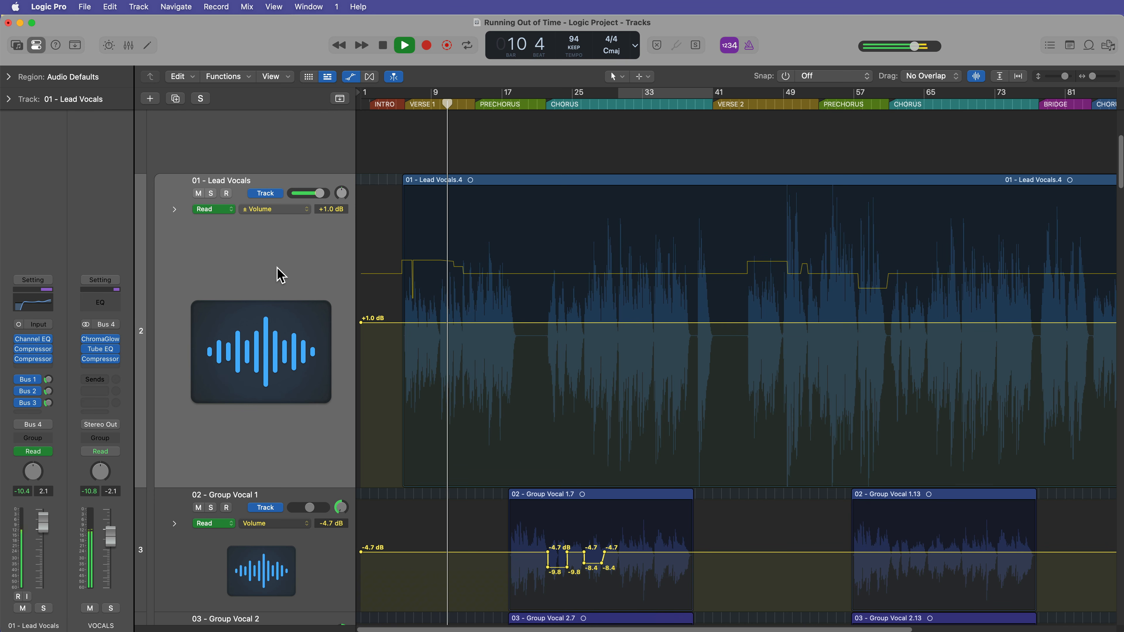
pyautogui.press('super+Right')
pyautogui.press('super+Right')
pyautogui.press('super+Right')
pyautogui.press('super+Right')
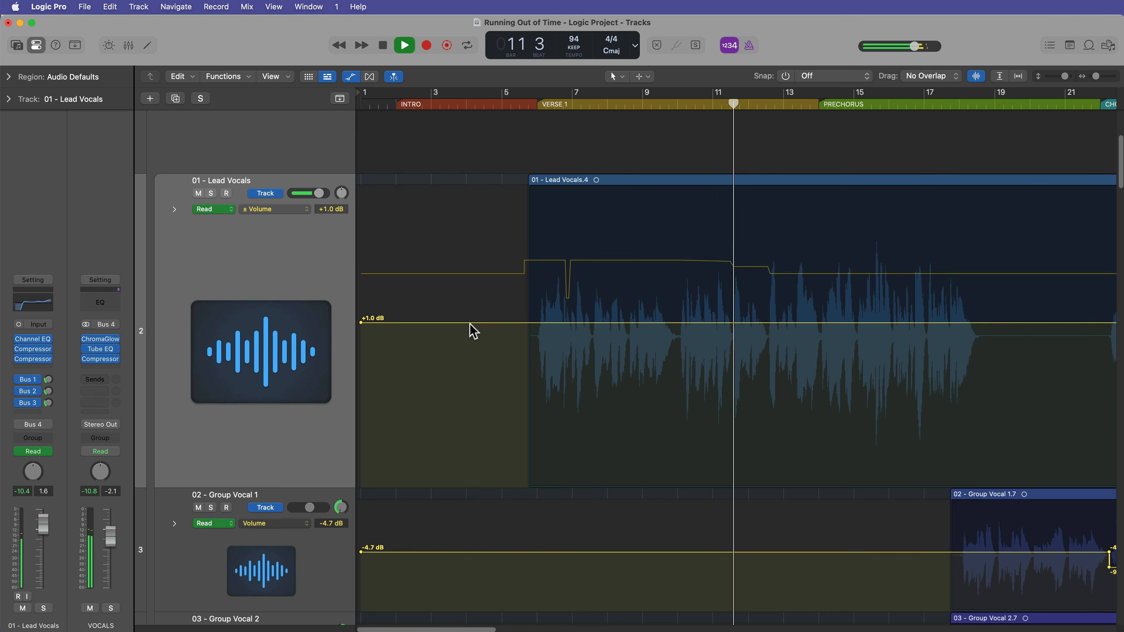
pyautogui.hscroll(3, 482, 328)
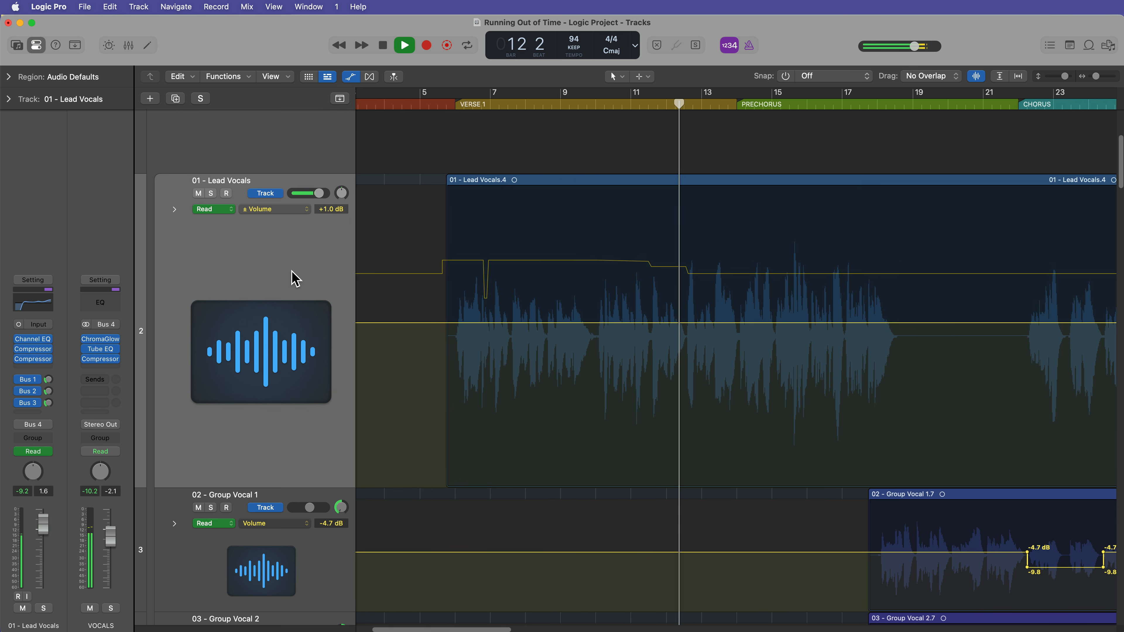
pyautogui.press('space')
# Step: Hide the automation and move the VERB, MOD and SLAP tracks directly below Lead Vocals
pyautogui.press('a')
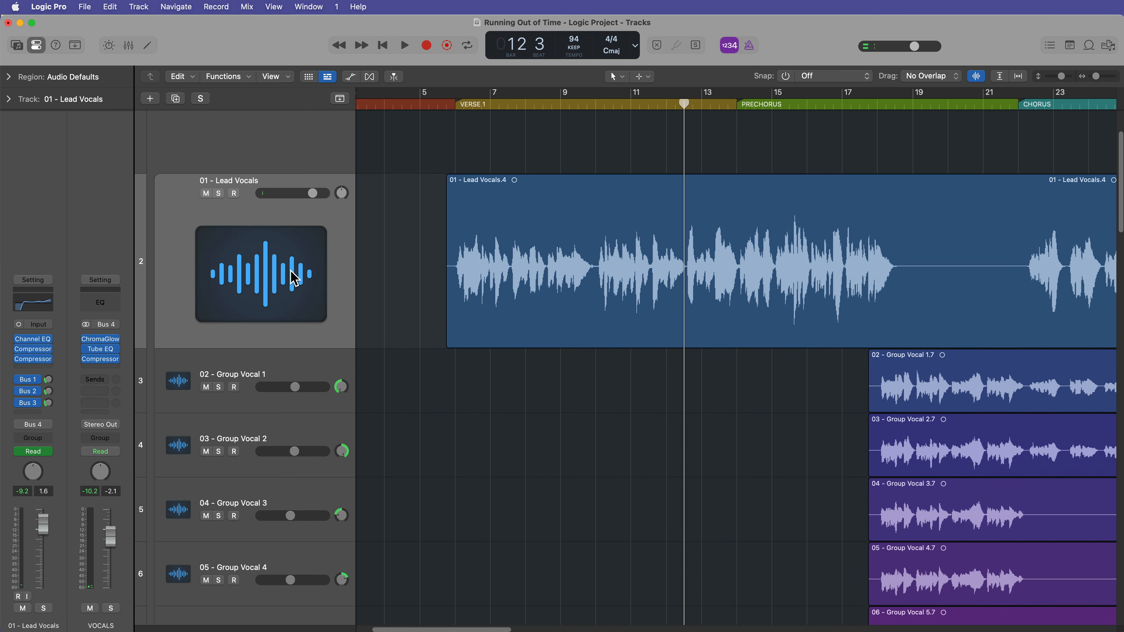
pyautogui.moveTo(312, 347); pyautogui.dragTo(295, 282)
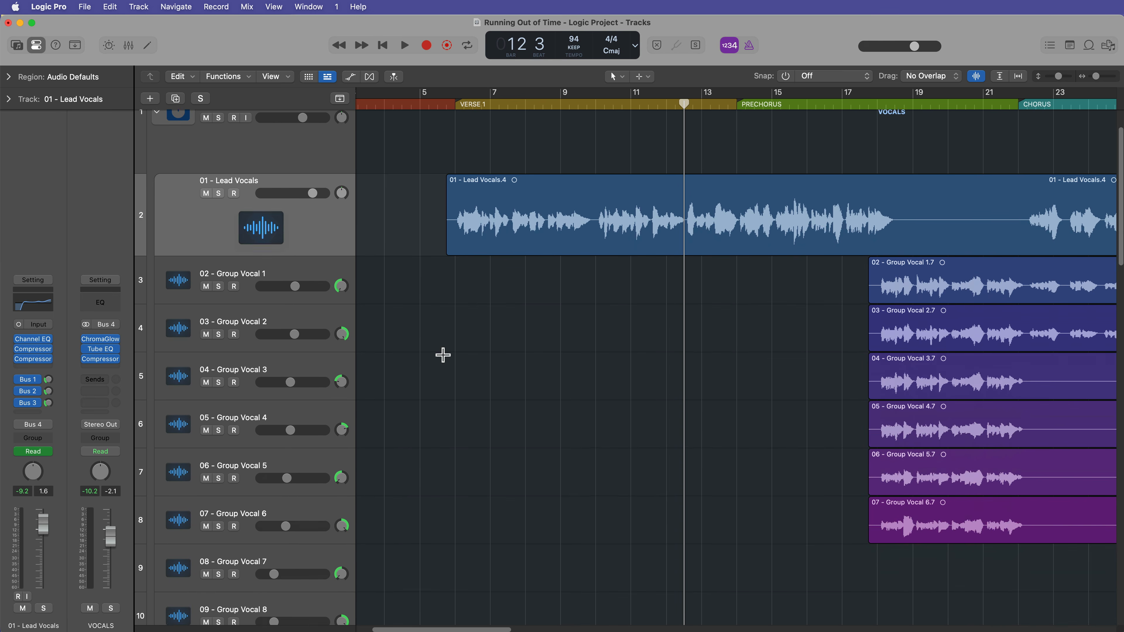
pyautogui.scroll(-10, 447, 361)
pyautogui.click(331, 362)
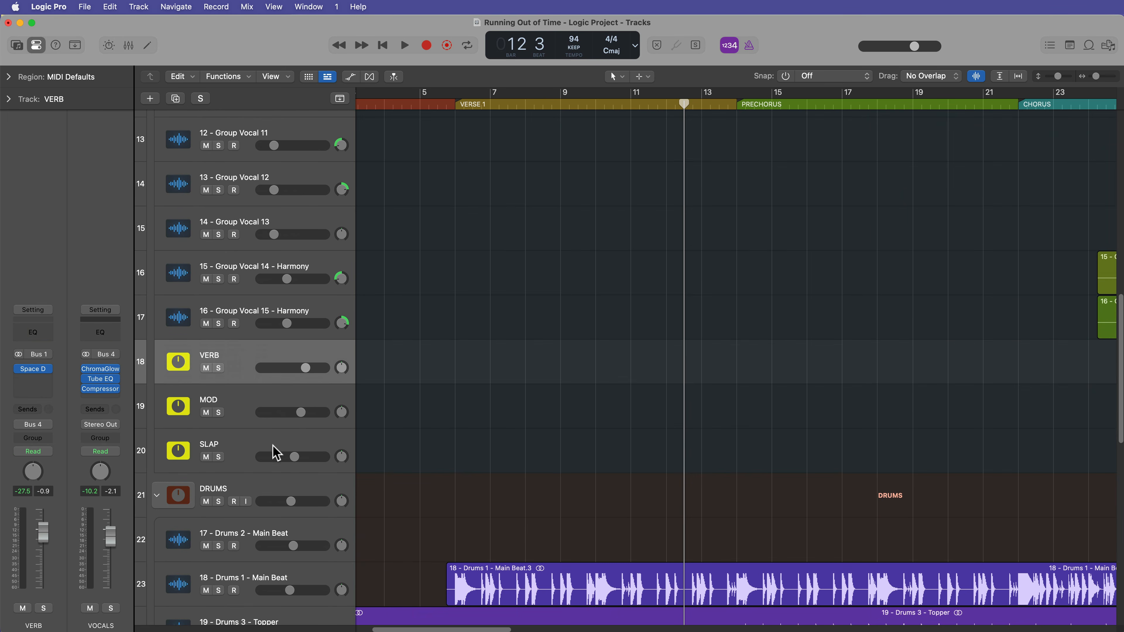
pyautogui.keyDown('shift'); pyautogui.click(274, 448); pyautogui.keyUp('shift')
pyautogui.moveTo(264, 360); pyautogui.dragTo(254, 316)
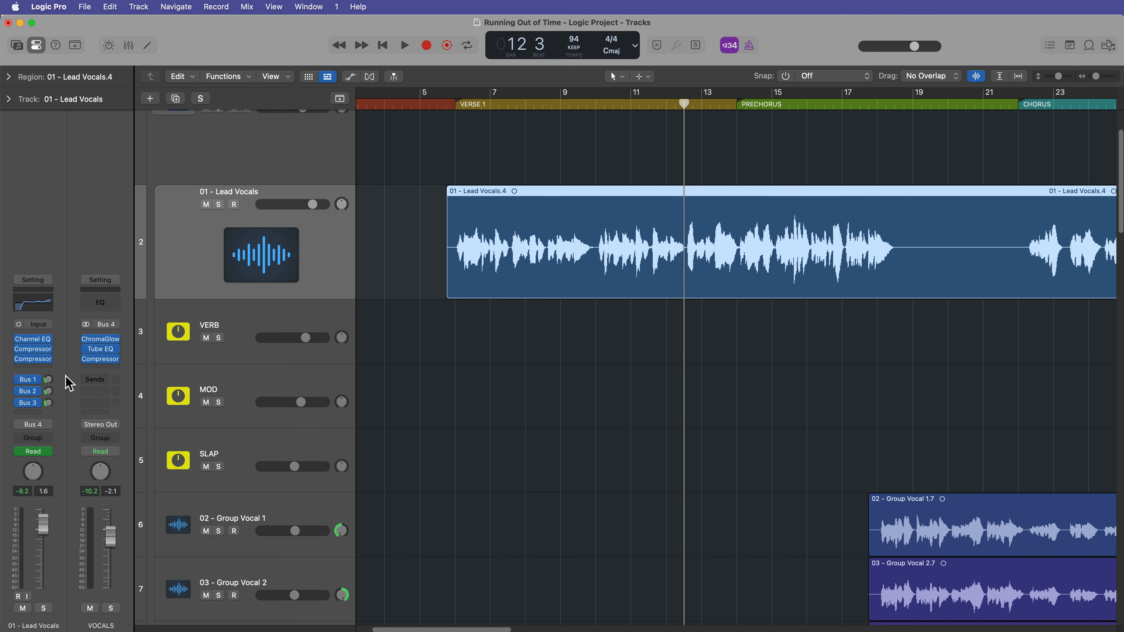
# Step: Show automation again and display the absolute Send 1 → VERB parameter on the Lead Vocals track
pyautogui.moveTo(735, 103); pyautogui.dragTo(738, 102)
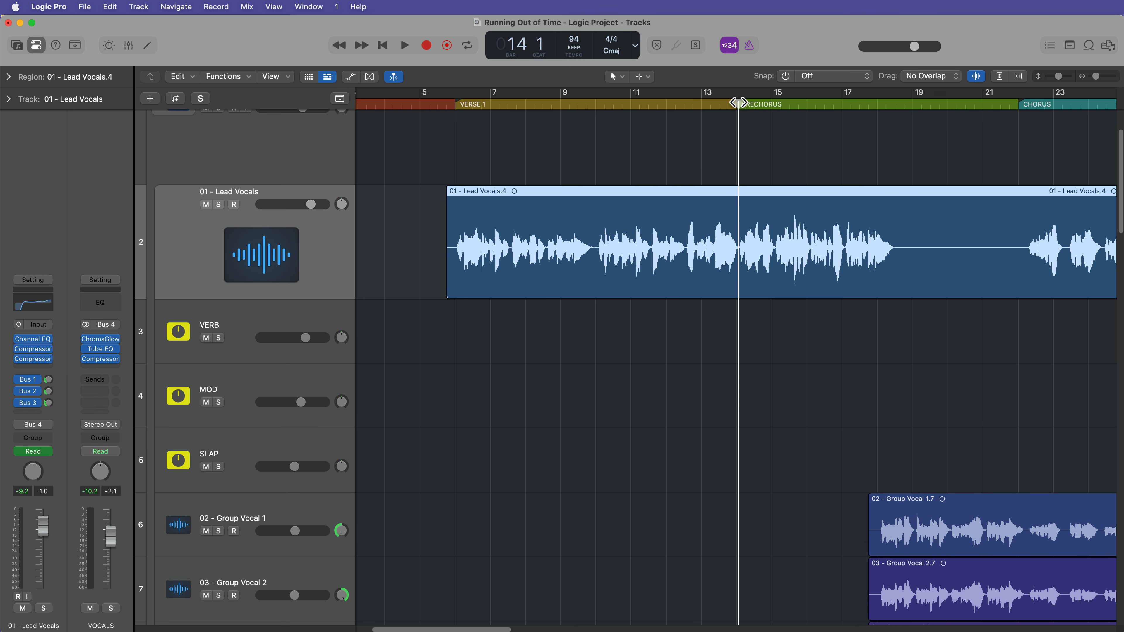
pyautogui.click(448, 105)
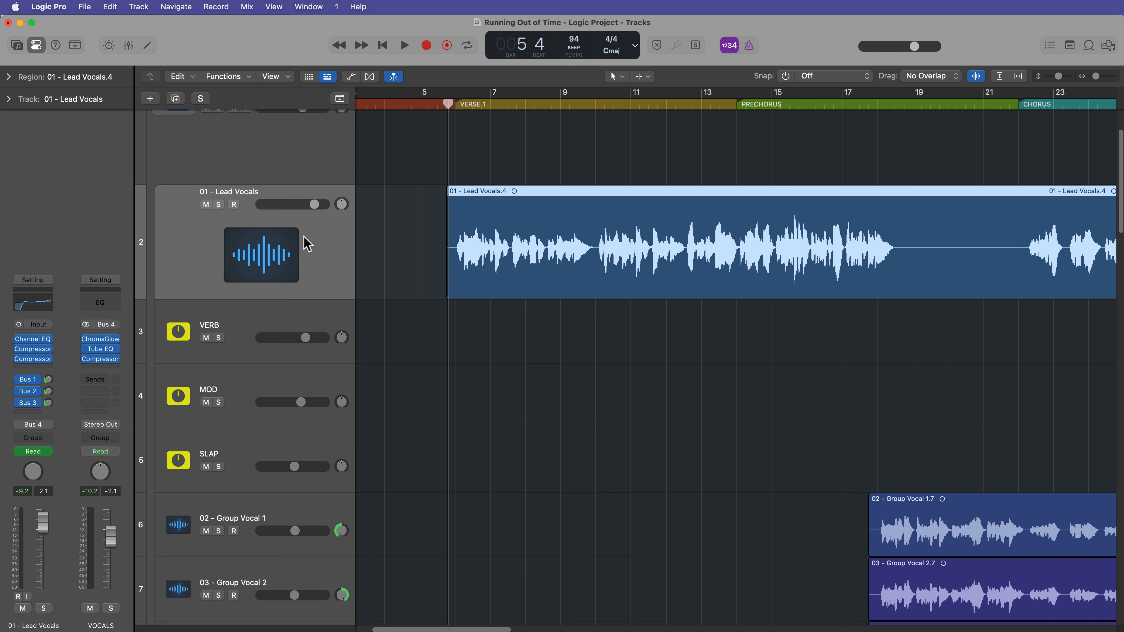
pyautogui.press('a')
pyautogui.click(284, 220)
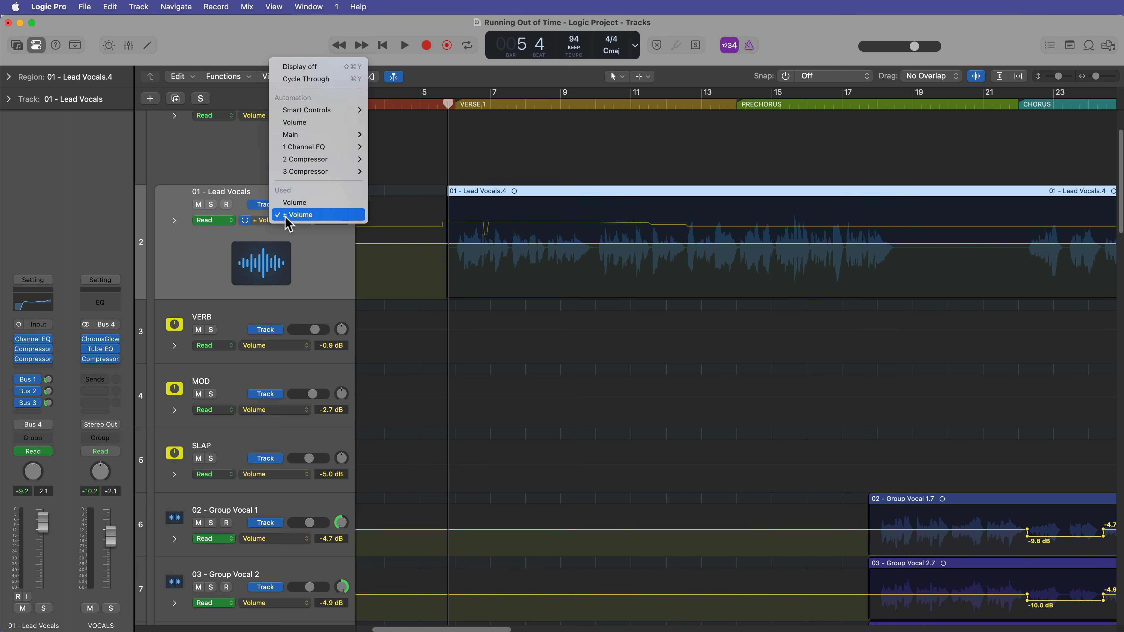
pyautogui.moveTo(324, 138)
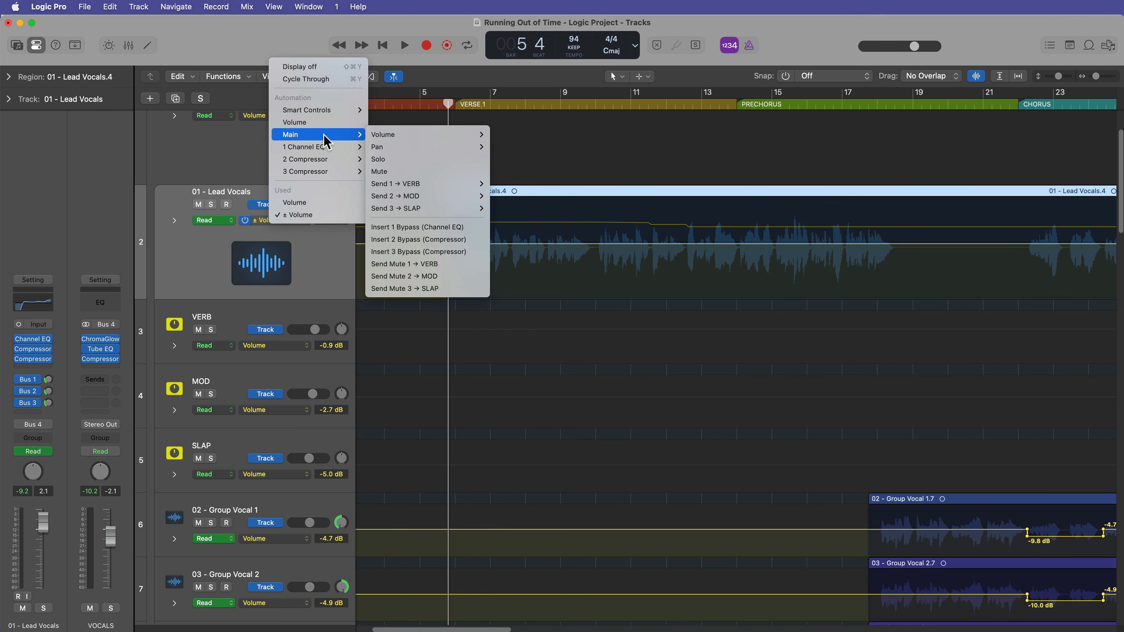
pyautogui.moveTo(428, 184)
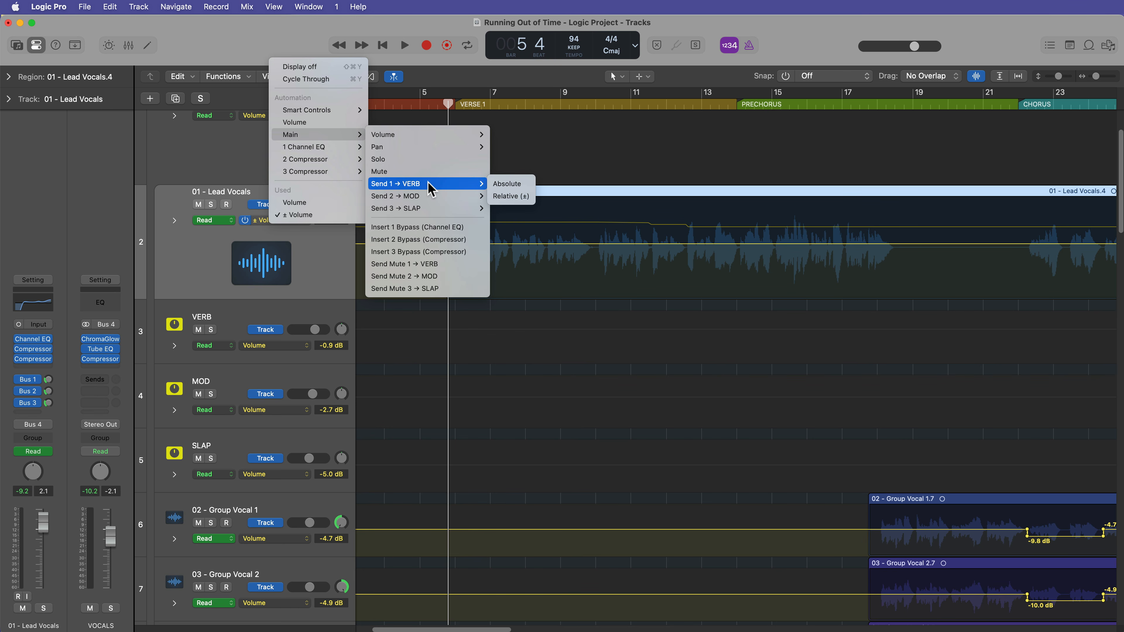
pyautogui.click(506, 184)
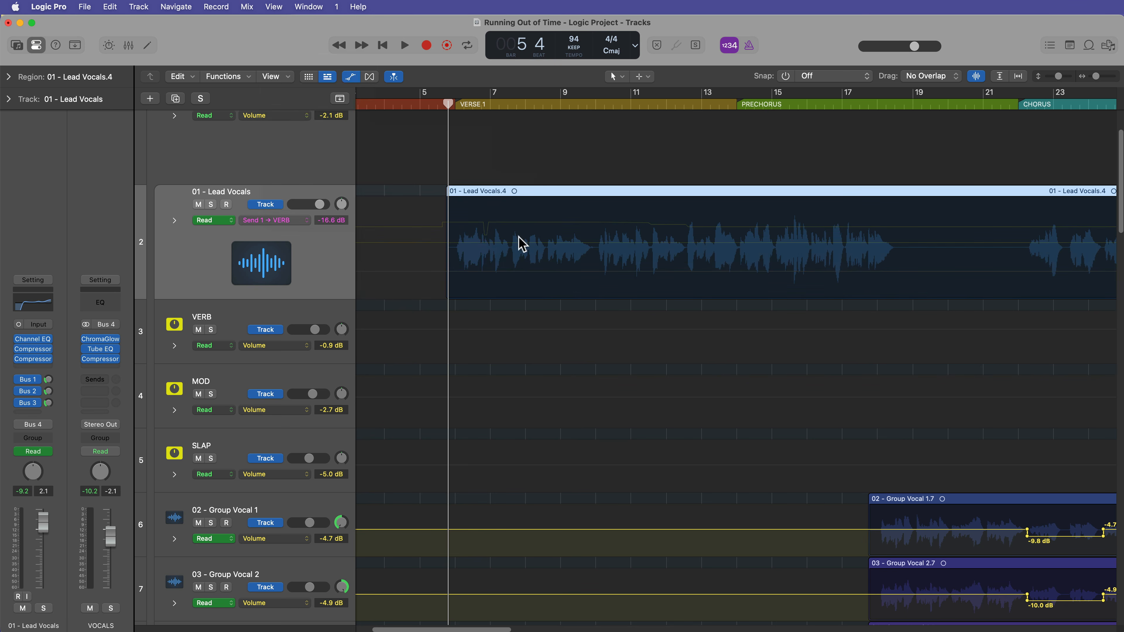
pyautogui.click(518, 250)
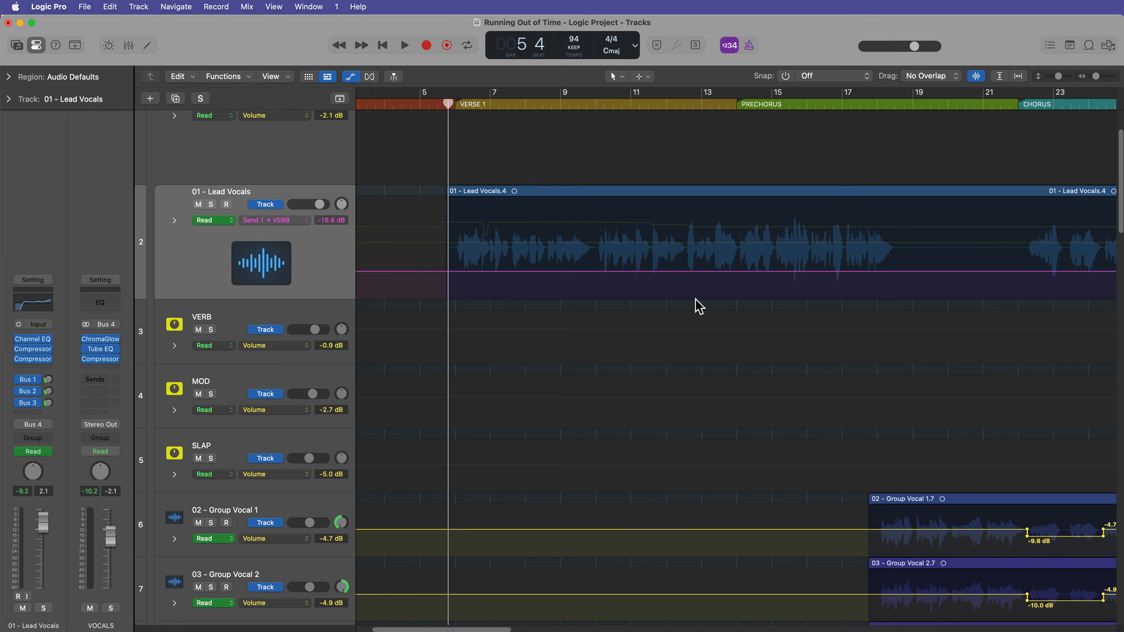
# Step: Lower the Lead Vocals VERB send to -28.5 dB through verse 1, ramping up to -16.6 dB at the prechorus at bar 14
pyautogui.click(738, 104)
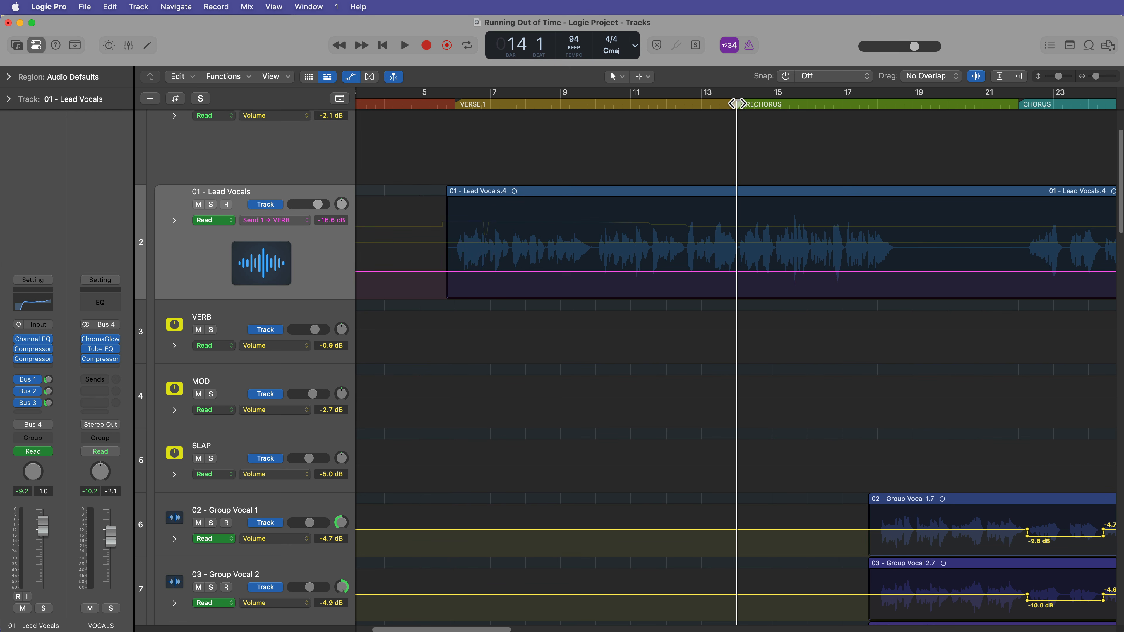
pyautogui.scroll(3, 736, 104)
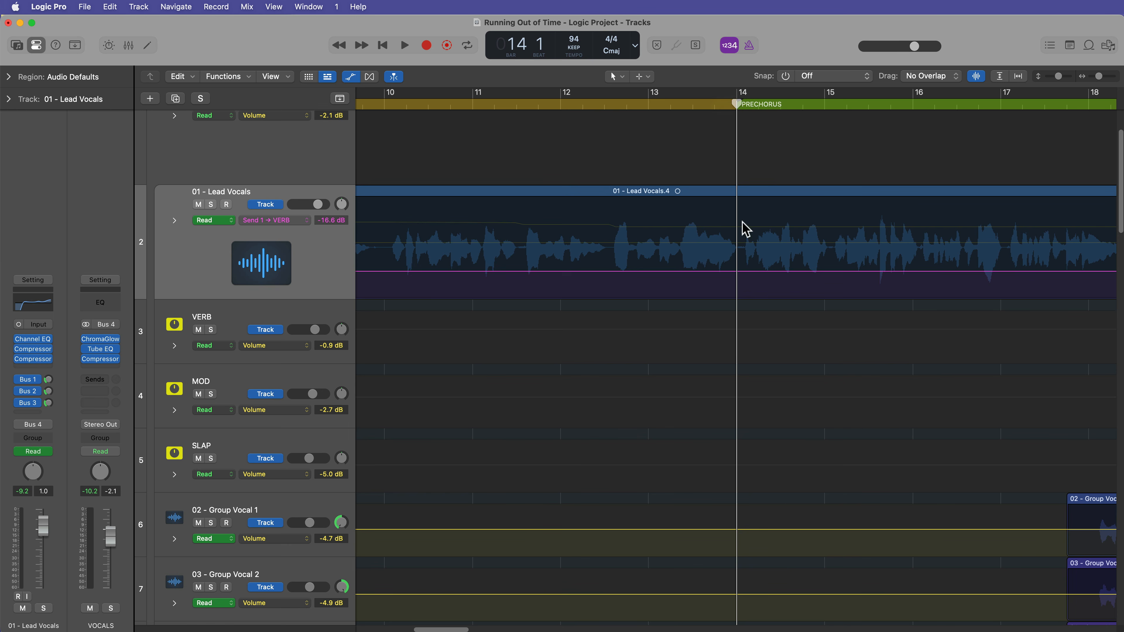
pyautogui.click(741, 271)
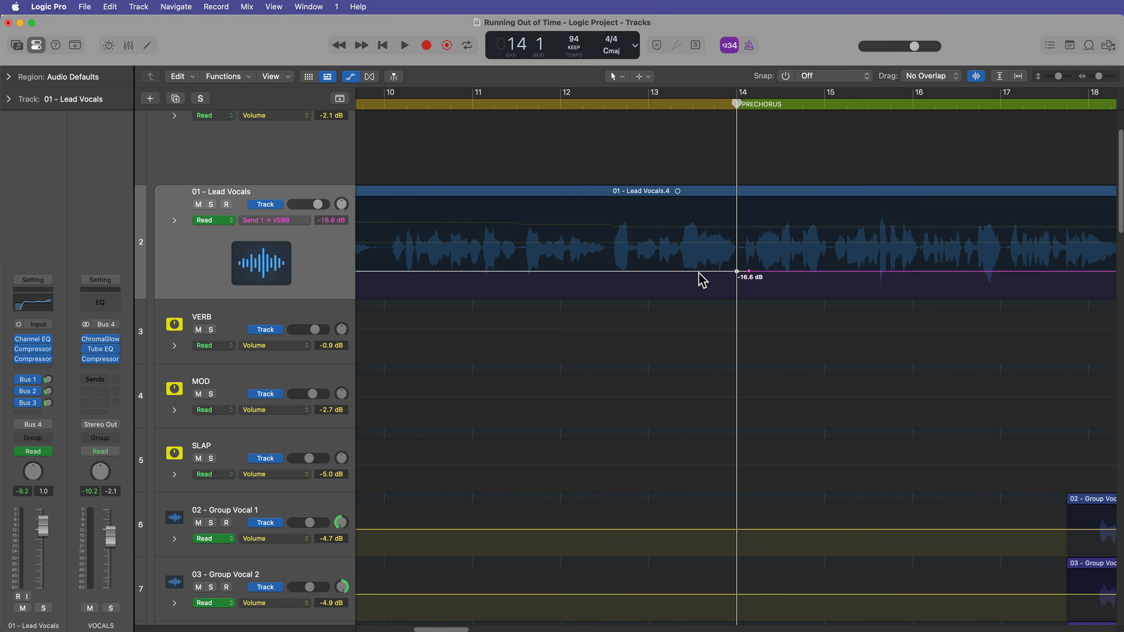
pyautogui.moveTo(695, 281); pyautogui.dragTo(698, 292)
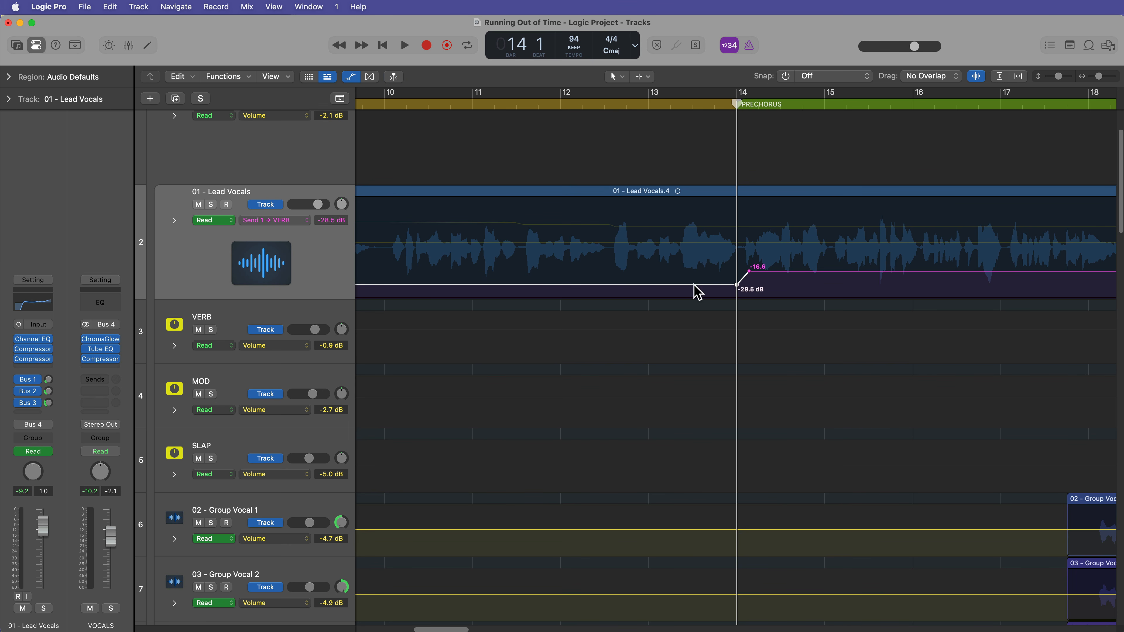
pyautogui.click(690, 290)
# Step: Dip the Lead Vocals VERB send to -22.0 dB through verse 2, from about bar 44 to bar 53, returning to -16.6 dB
pyautogui.scroll(-3, 690, 285)
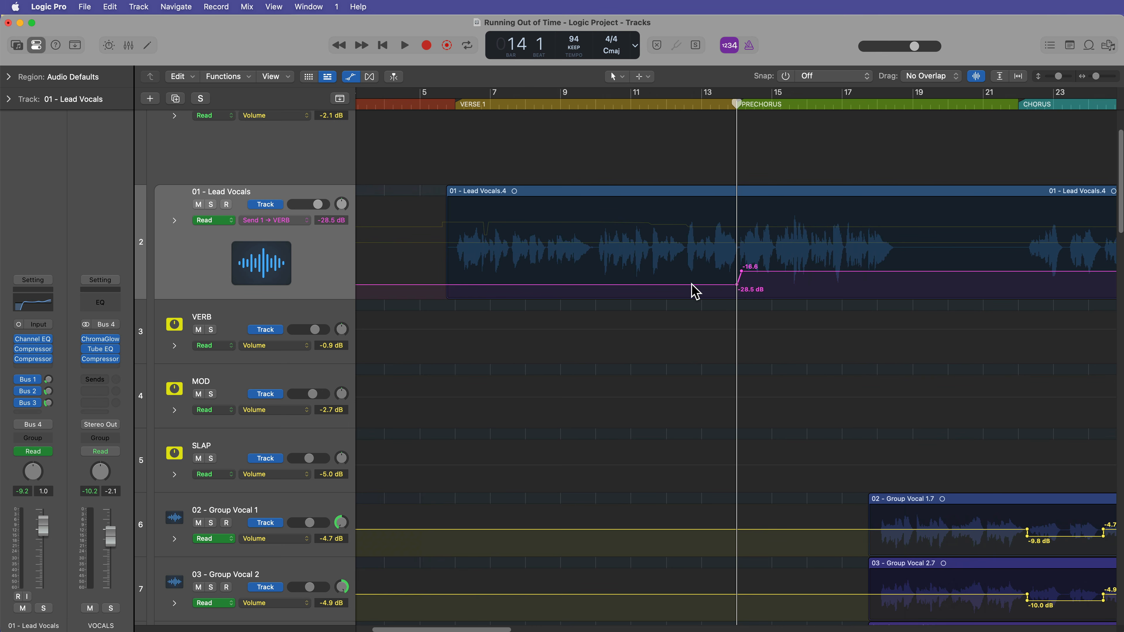
pyautogui.scroll(3, 703, 318)
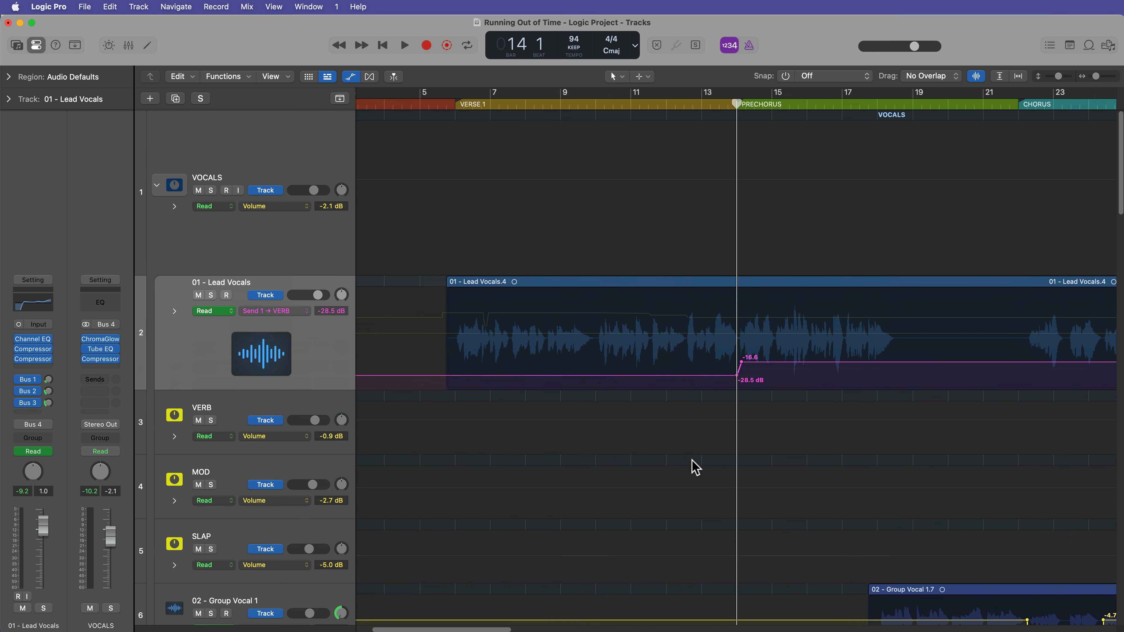
pyautogui.scroll(-2, 695, 467)
pyautogui.hscroll(15, 670, 399)
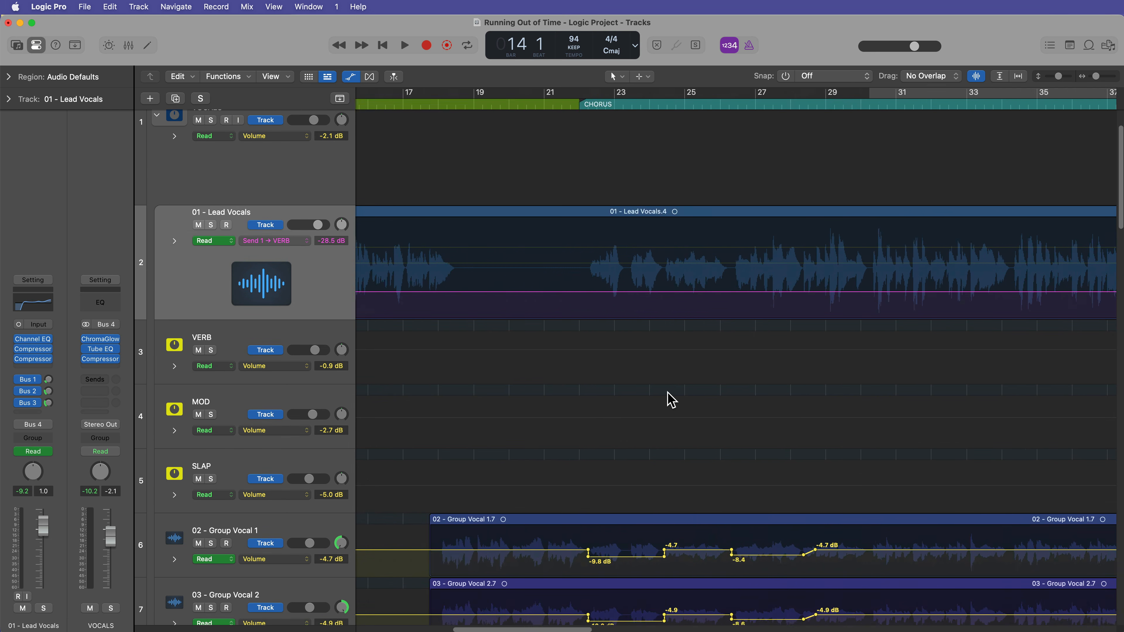
pyautogui.hscroll(5, 670, 400)
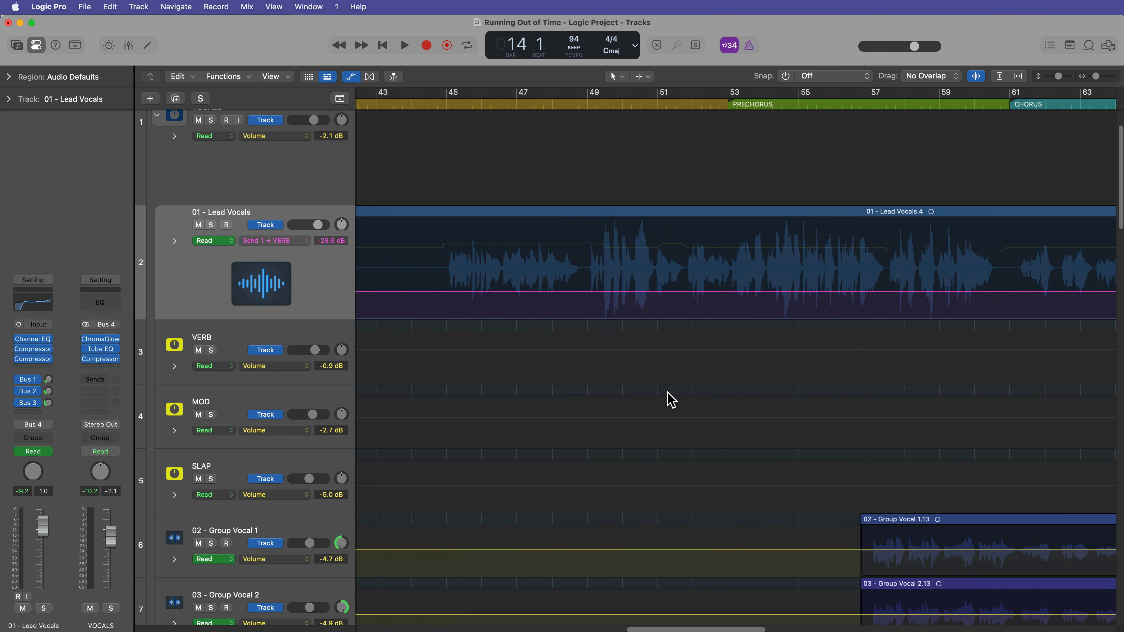
pyautogui.click(420, 291)
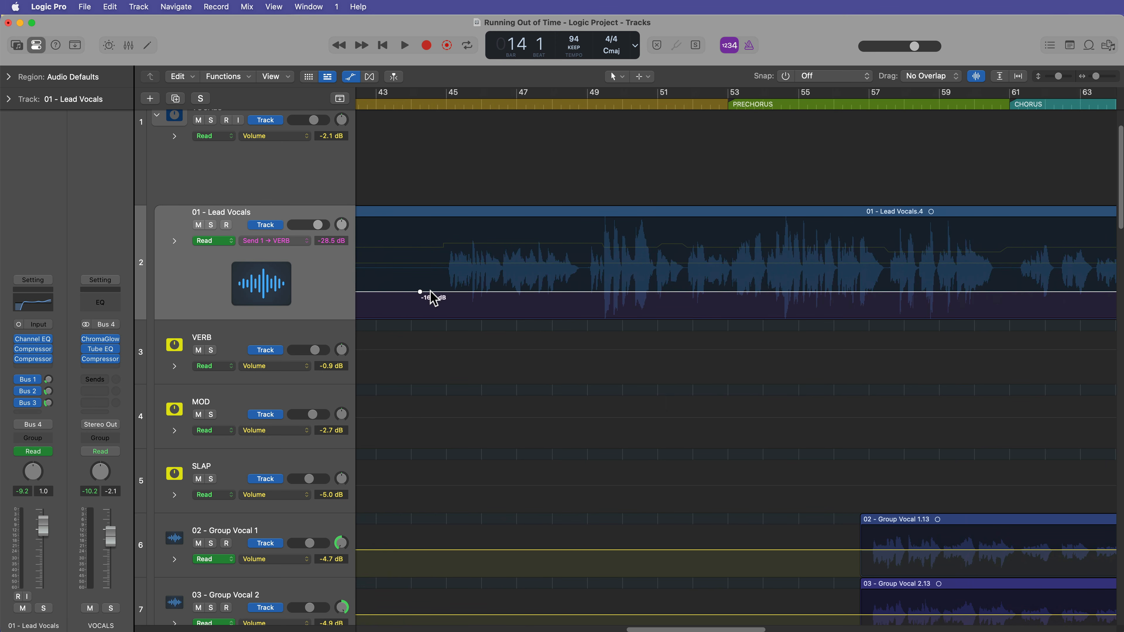
pyautogui.click(435, 292)
pyautogui.moveTo(747, 292); pyautogui.dragTo(711, 299)
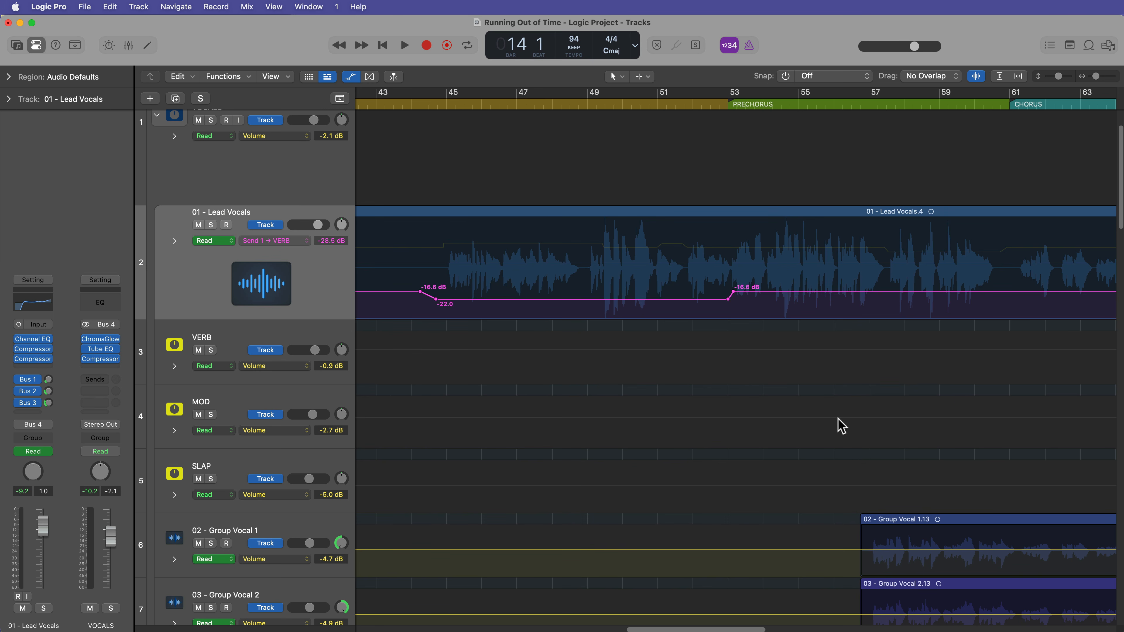
# Step: Play from the start of verse 1 and solo Lead Vocals partway through to judge the lowered VERB send
pyautogui.hscroll(-20, 655, 413)
pyautogui.click(538, 104)
pyautogui.press('space')
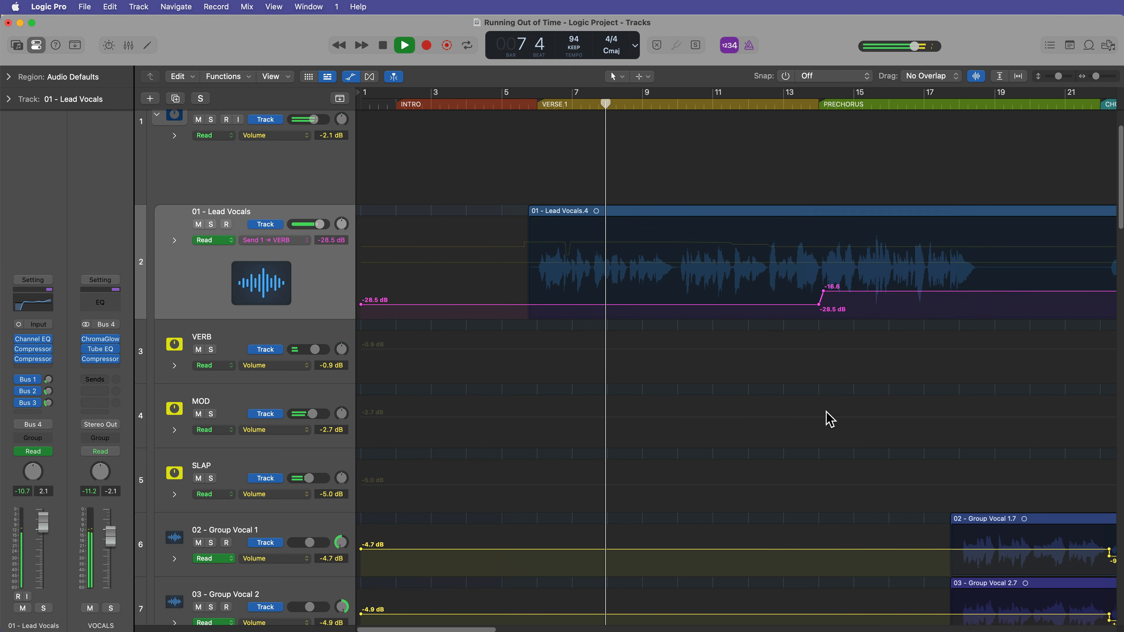
pyautogui.hscroll(5, 799, 417)
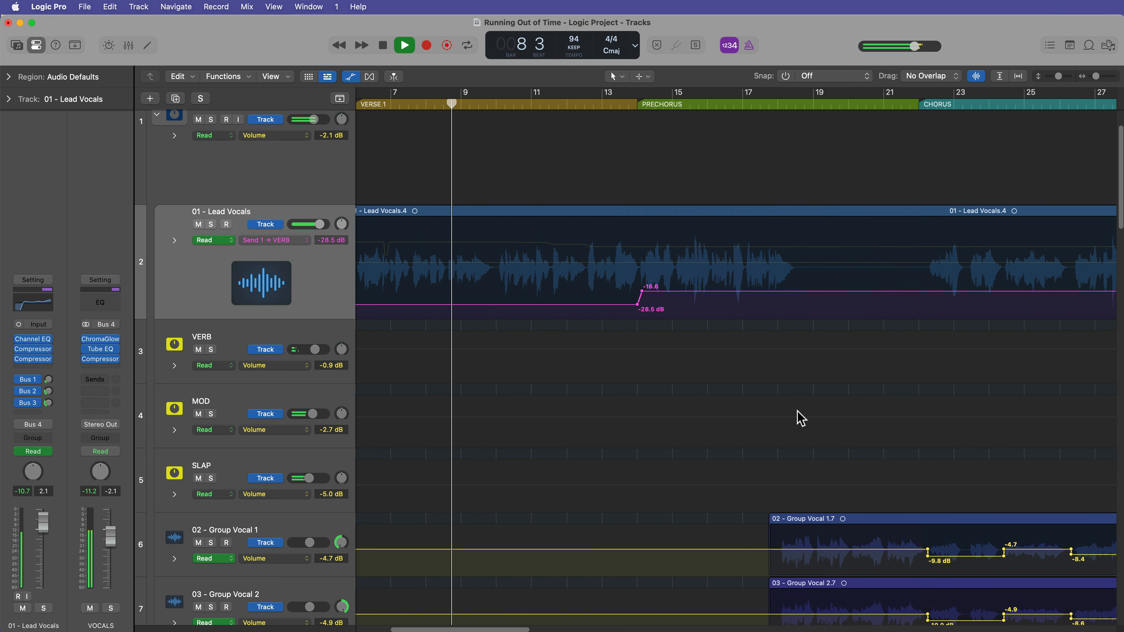
pyautogui.hscroll(2, 799, 416)
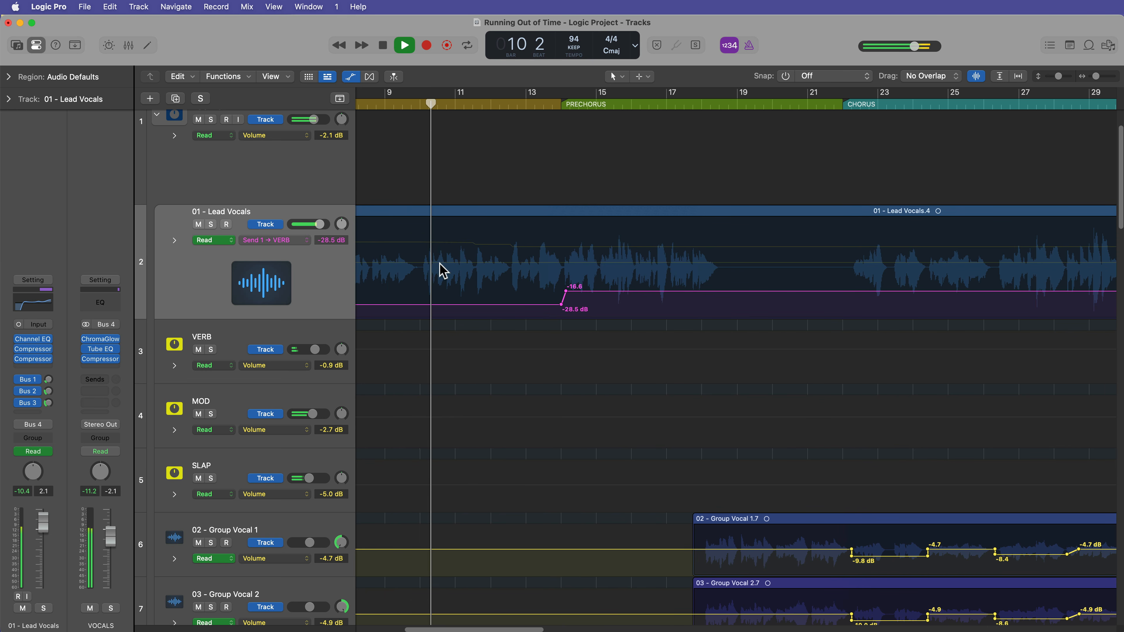
pyautogui.press('s')
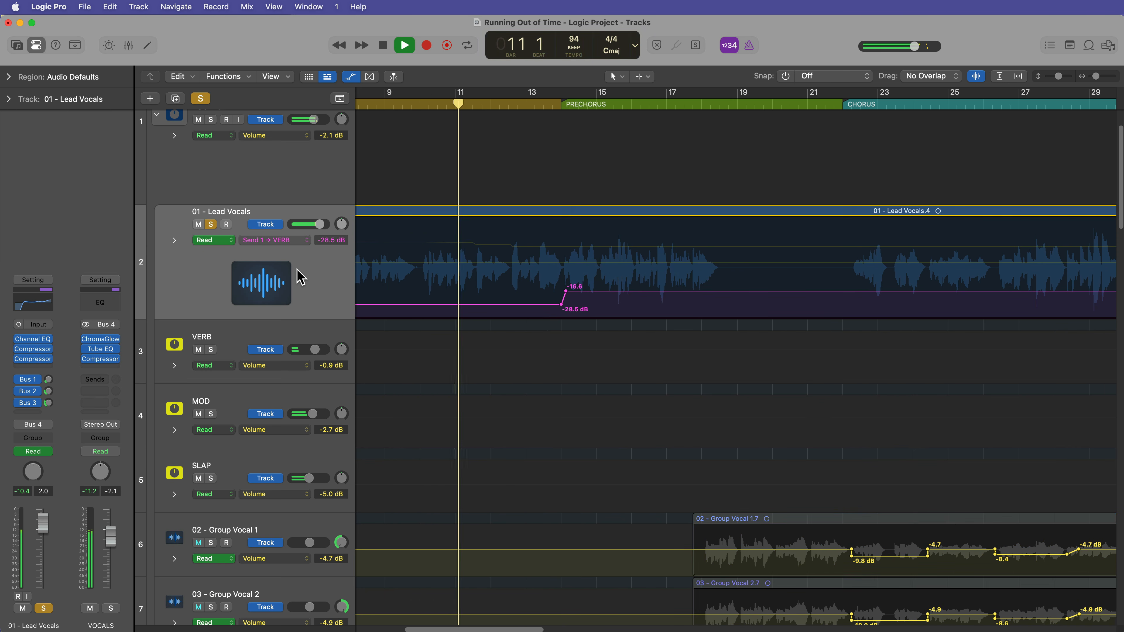
pyautogui.press('space')
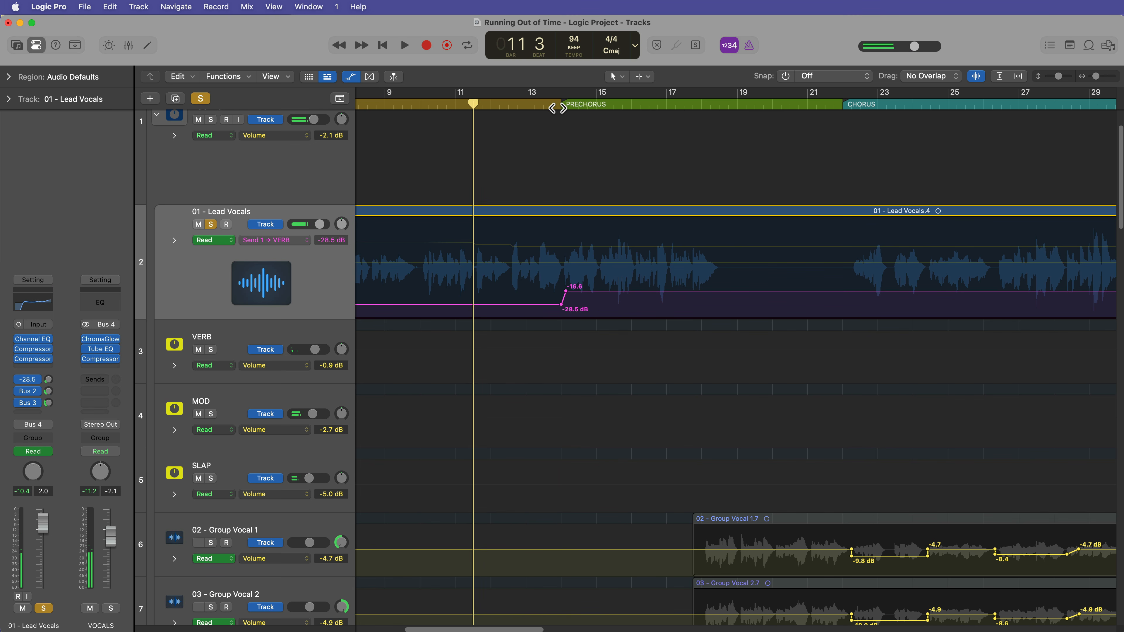
# Step: Play the soloed Lead Vocals from just before the prechorus into about bar 15 to hear the VERB send ramp up
pyautogui.click(557, 108)
pyautogui.press('space')
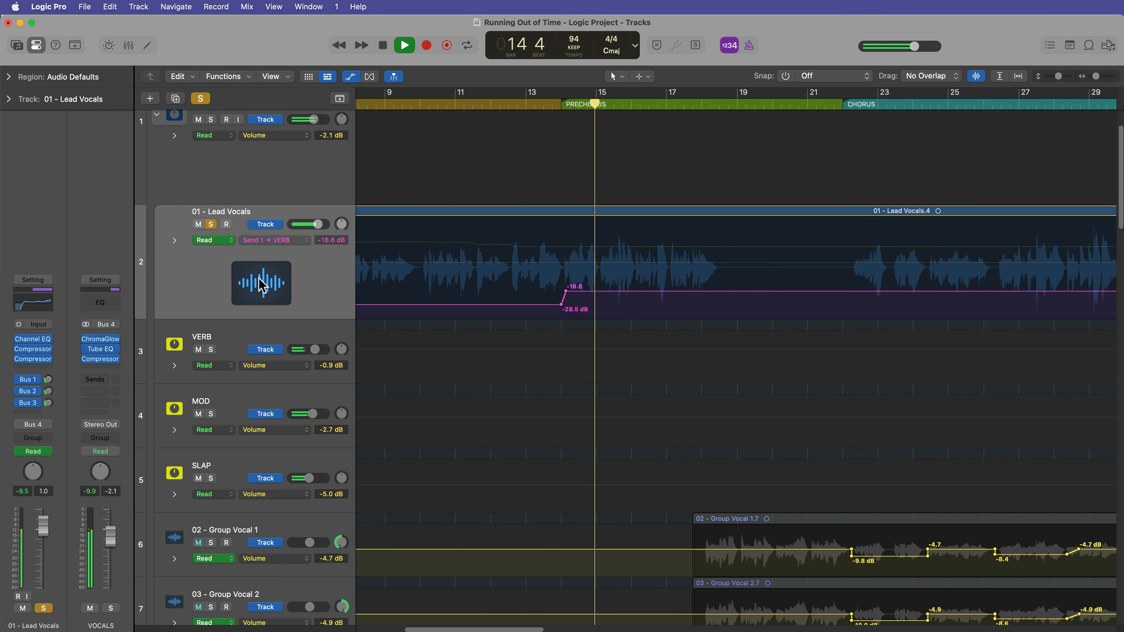
pyautogui.press('space')
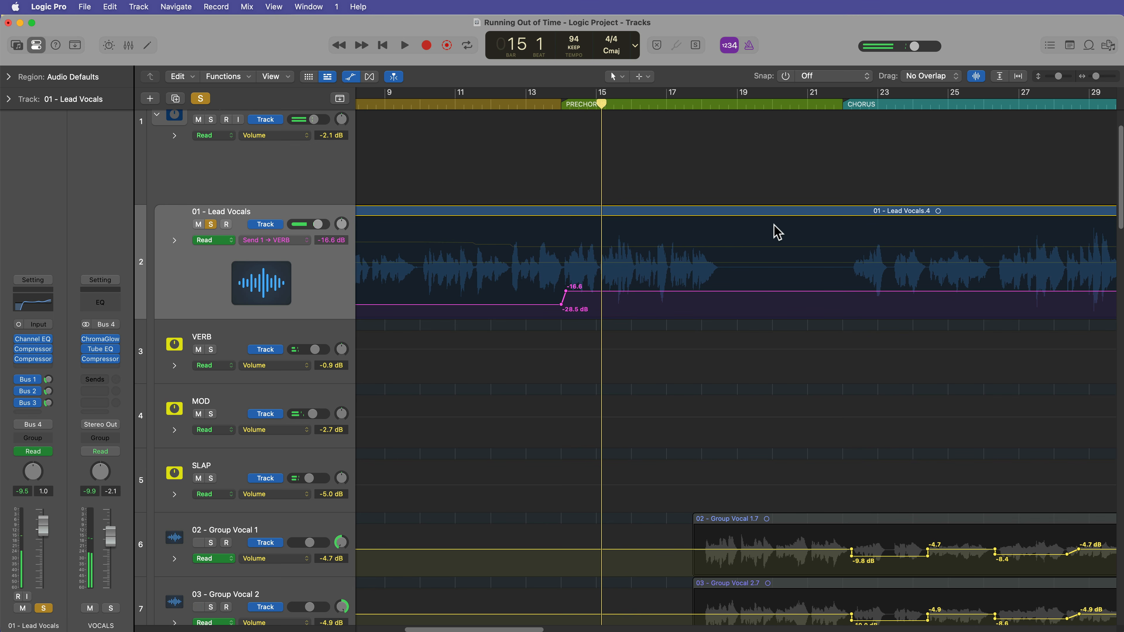
# Step: Display the absolute Send 2 → MOD automation parameter on the Lead Vocals track
pyautogui.click(301, 240)
pyautogui.moveTo(328, 156)
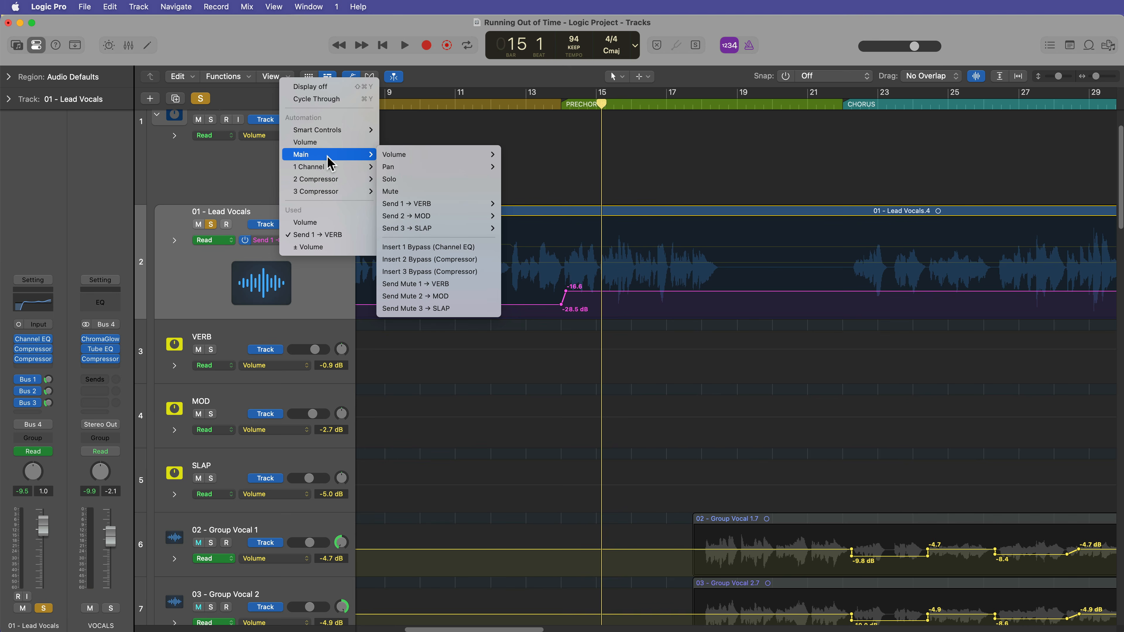
pyautogui.moveTo(464, 216)
pyautogui.click(516, 217)
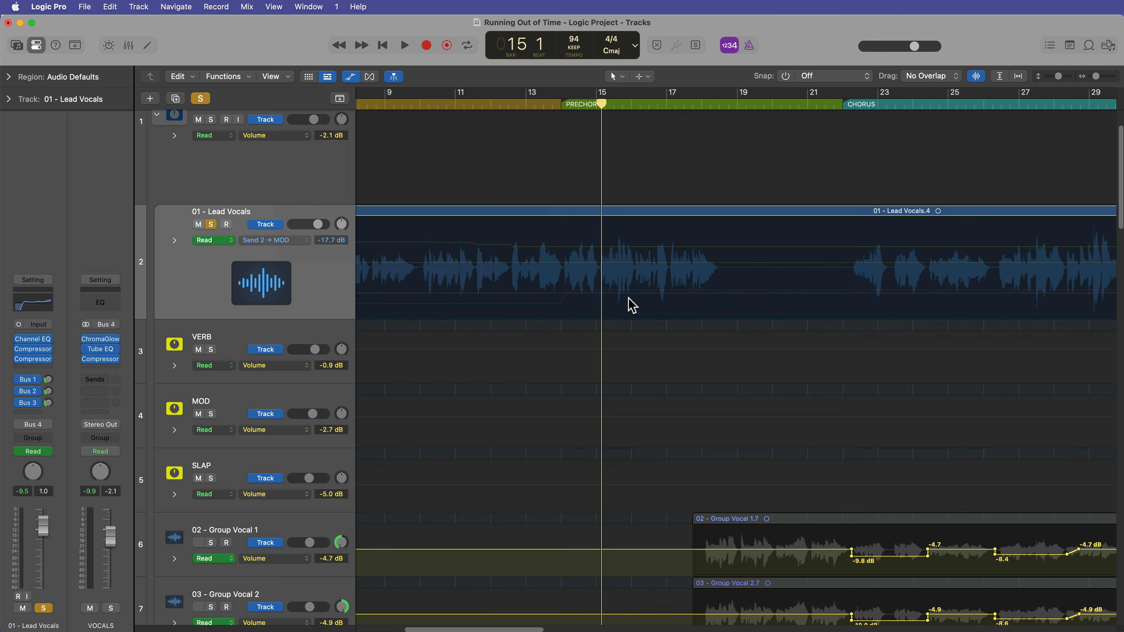
# Step: Lower the Lead Vocals MOD send to -32.5 dB through verse 1, ramping up to -17.7 dB at the prechorus at bar 14
pyautogui.hscroll(-6, 573, 303)
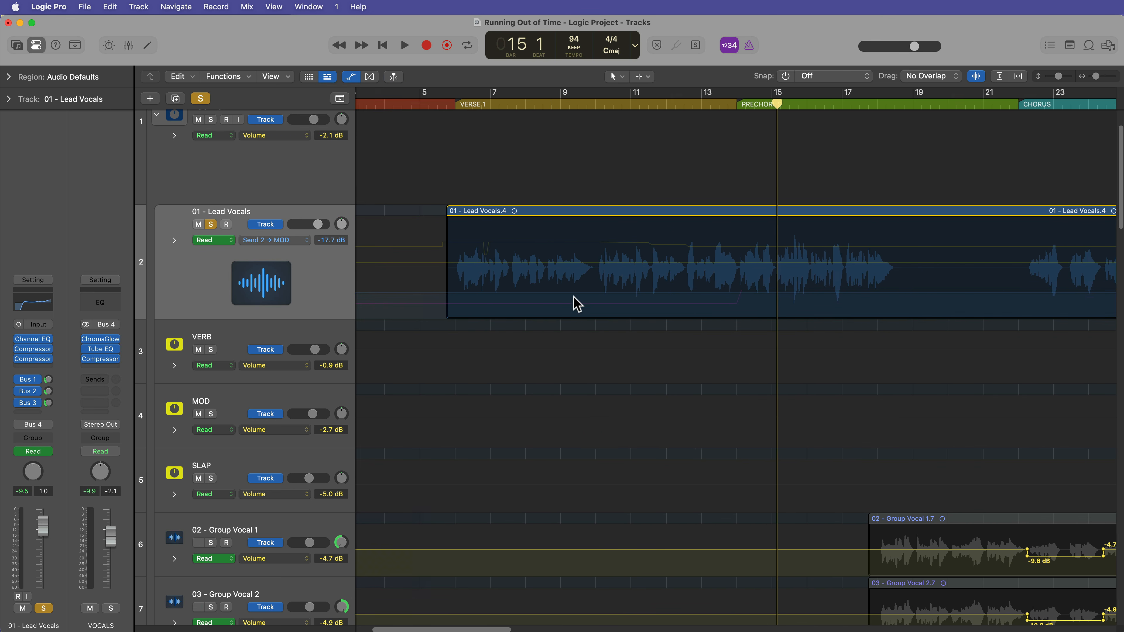
pyautogui.click(773, 293)
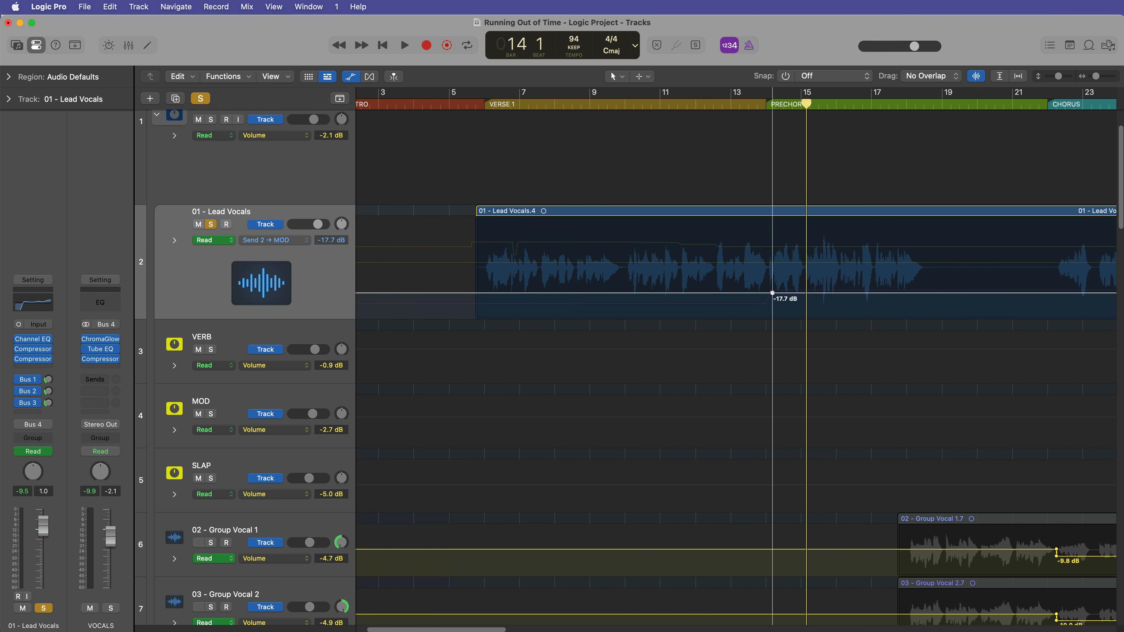
pyautogui.click(765, 293)
pyautogui.moveTo(753, 292); pyautogui.dragTo(752, 306)
pyautogui.hscroll(3, 864, 315)
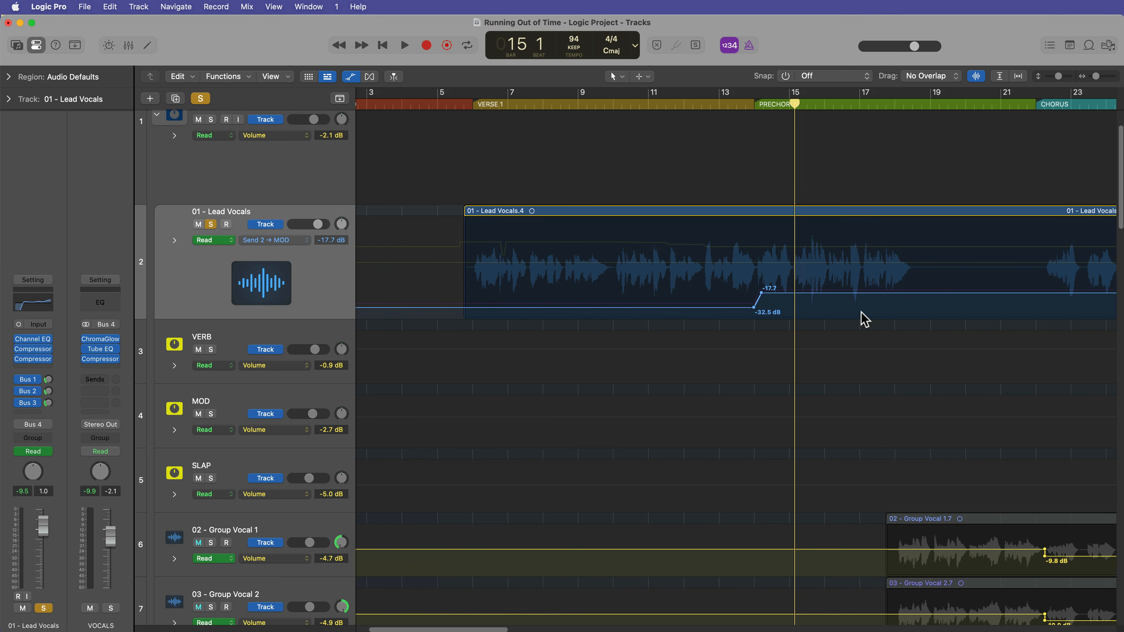
# Step: During playback from late verse 1, raise the Lead Vocals MOD send to -13.6 dB from bar 14 to about bar 19, returning to -17.7 dB by bar 20
pyautogui.doubleClick(620, 103)
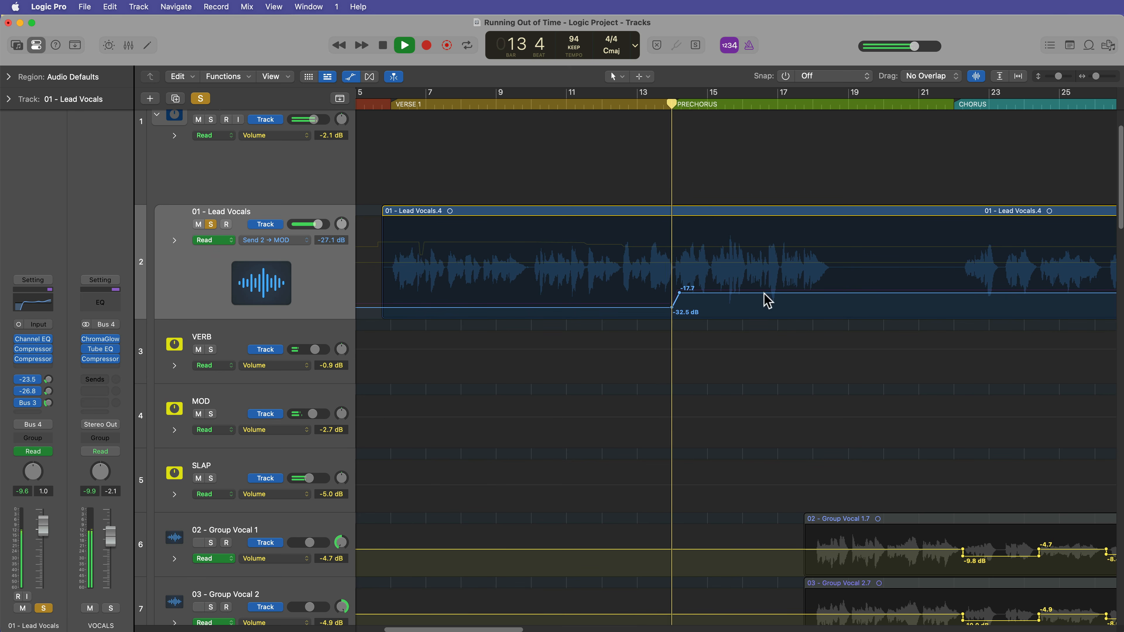
pyautogui.click(858, 292)
pyautogui.click(883, 293)
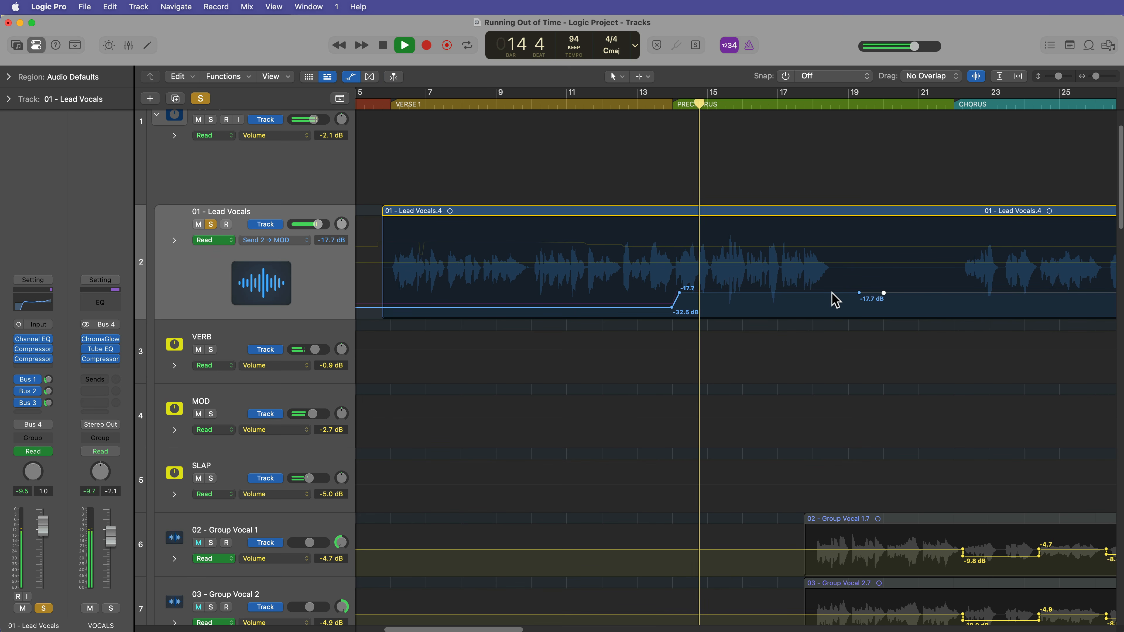
pyautogui.moveTo(833, 293)
pyautogui.mouseDown()
pyautogui.moveTo(833, 276)
pyautogui.moveTo(834, 288)
pyautogui.mouseUp()
# Step: Unsolo Lead Vocals and replay from late verse 1 into the prechorus to judge the MOD send in the full mix
pyautogui.press('s')
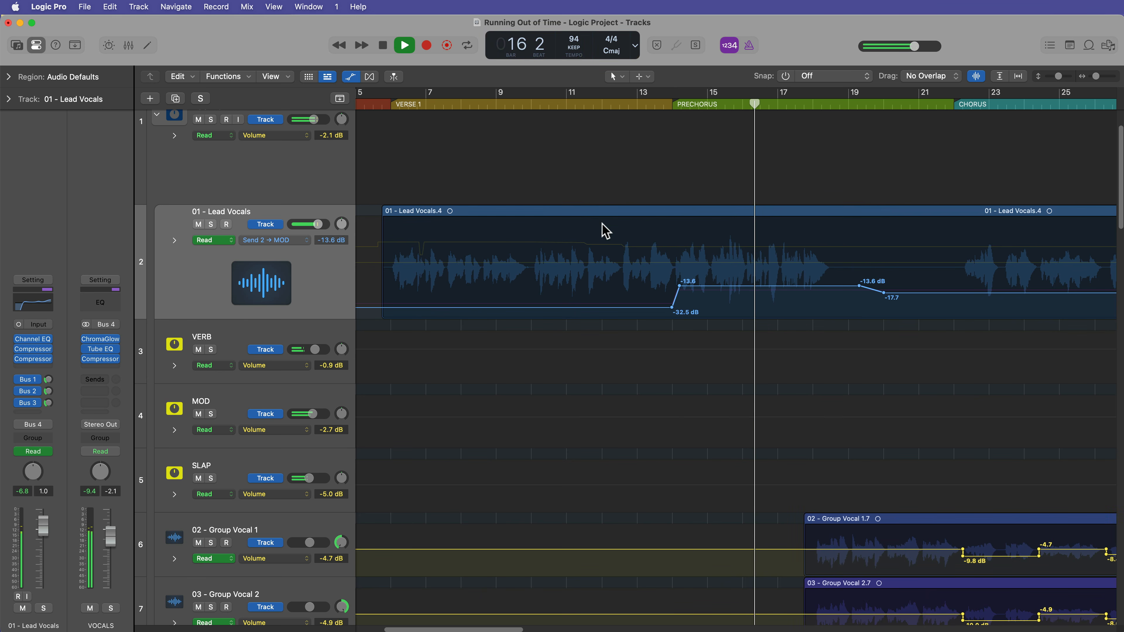
pyautogui.click(633, 103)
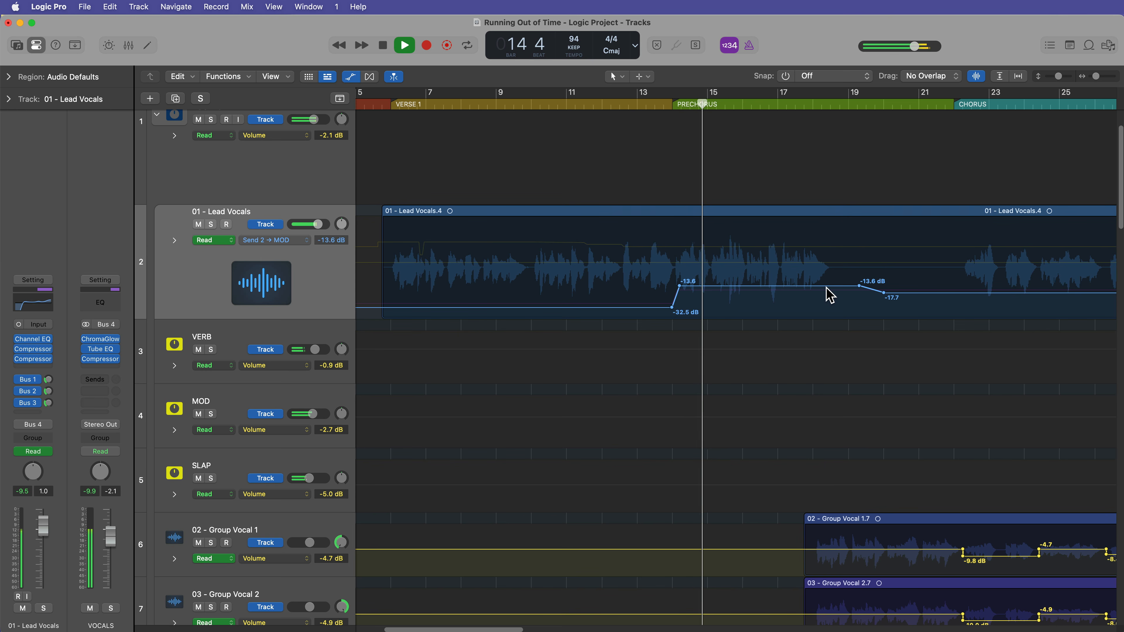
# Step: Lower the prechorus level of the Send 2 → MOD automation on 01 - Lead Vocals to -17.7 dB and delete the two redundant points near bar 19
pyautogui.moveTo(821, 286); pyautogui.dragTo(819, 291)
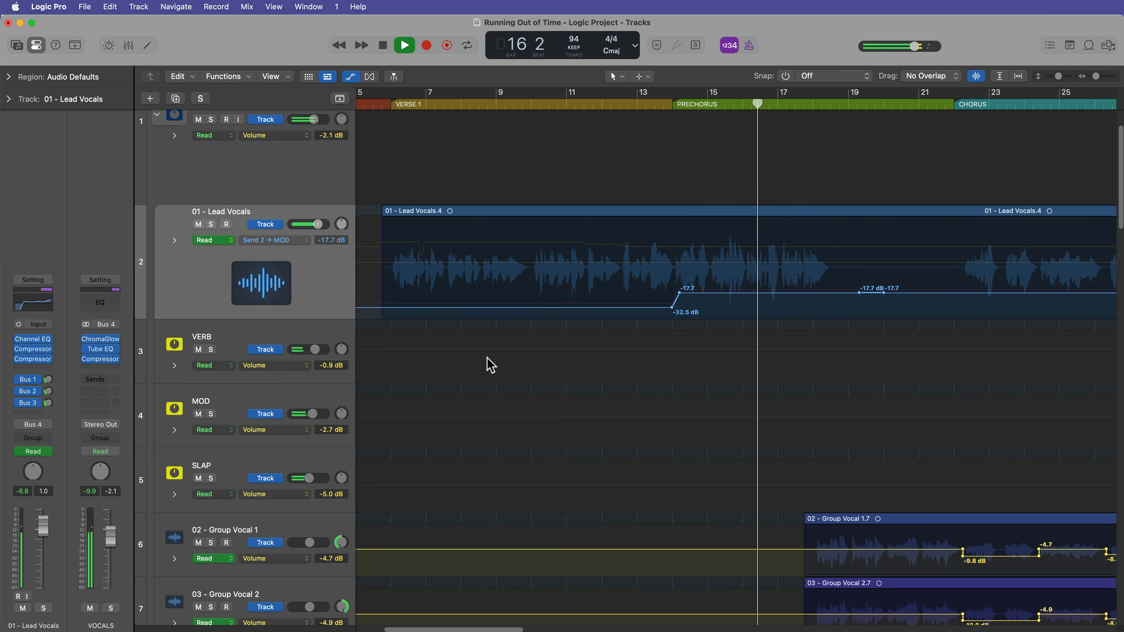
pyautogui.press('space')
pyautogui.click(883, 292)
pyautogui.click(883, 292)
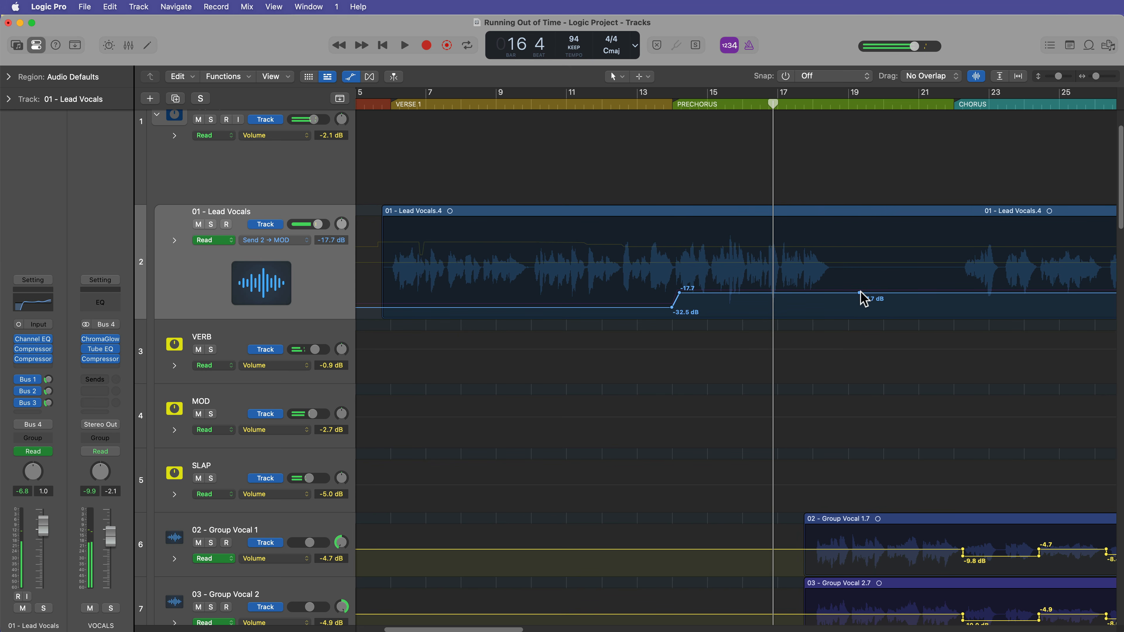
pyautogui.click(858, 293)
pyautogui.click(858, 292)
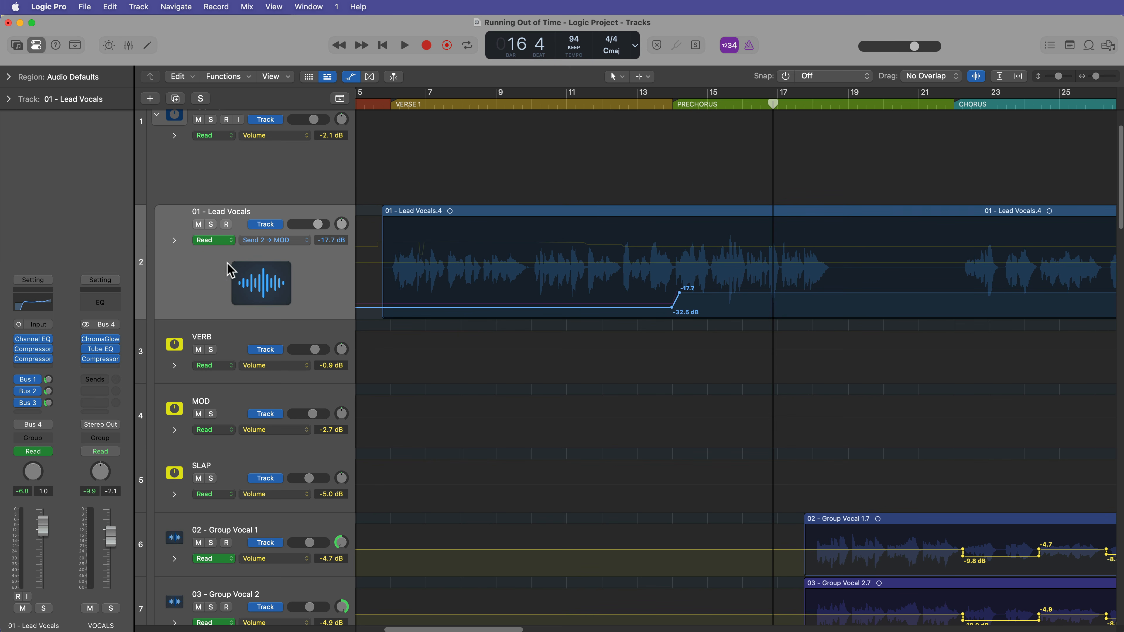
# Step: Expand the automation lanes of 01 - Lead Vocals and set the track's main lane to Display off
pyautogui.click(174, 241)
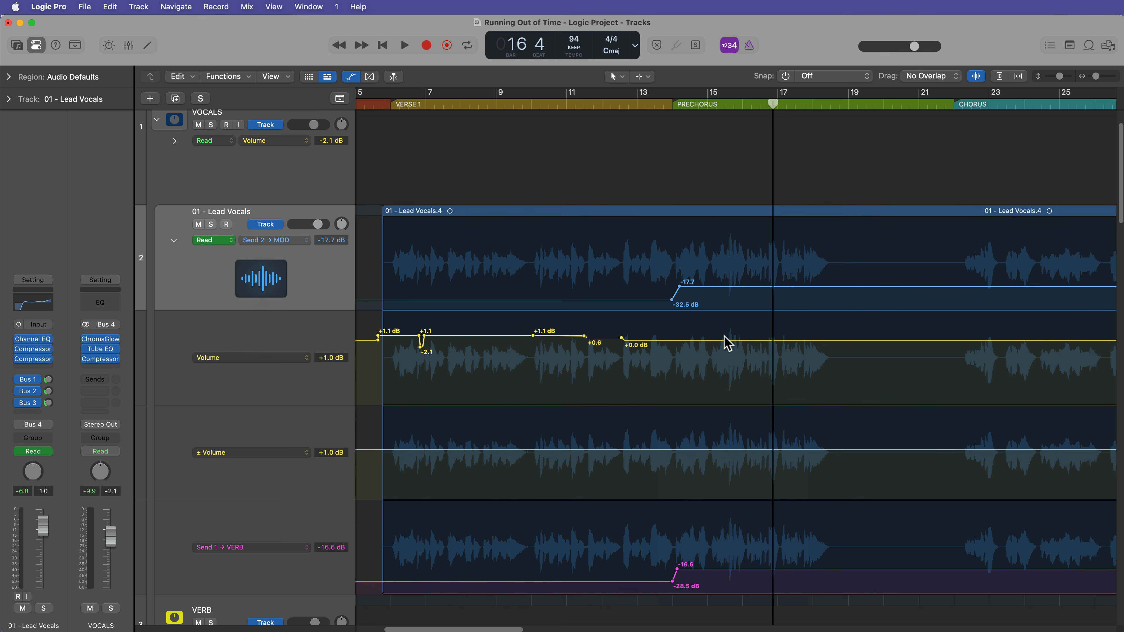
pyautogui.scroll(-5, 575, 460)
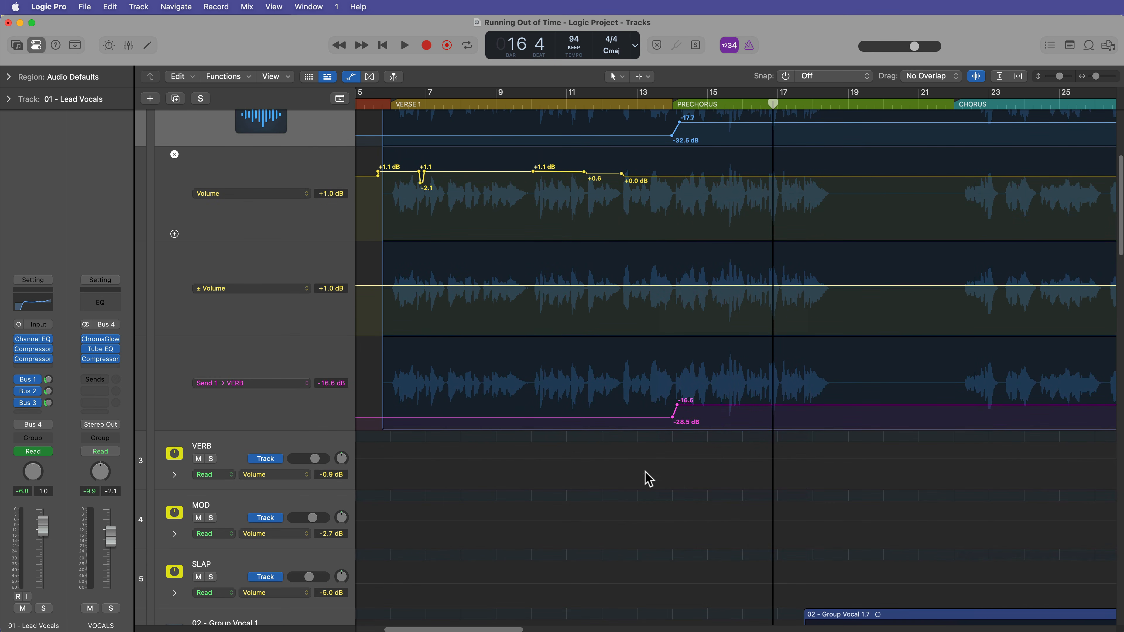
pyautogui.scroll(3, 727, 454)
pyautogui.scroll(2, 708, 517)
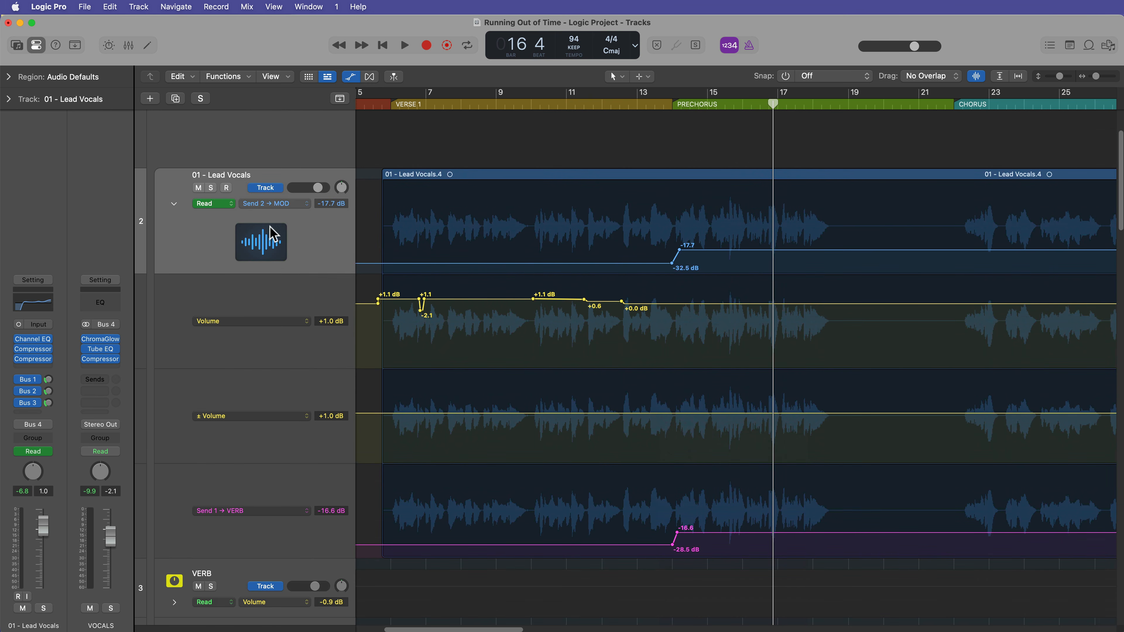
pyautogui.click(288, 204)
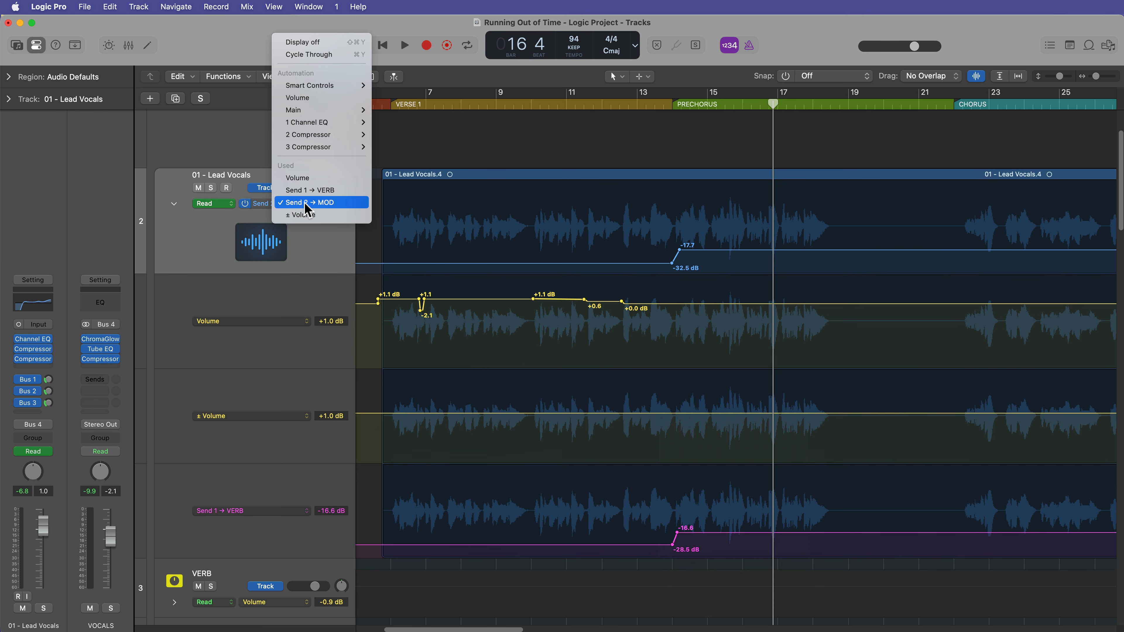
pyautogui.click(316, 42)
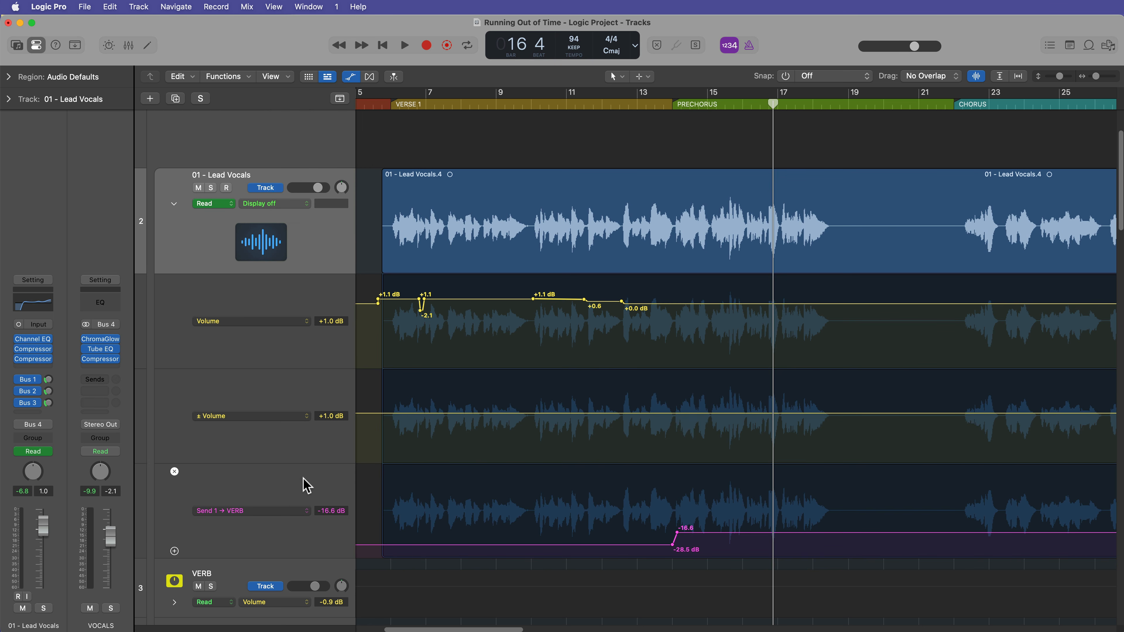
# Step: Add an automation lane for Send 2 → MOD below Send 1 → VERB, and collapse the Lead Vocals automation lanes
pyautogui.click(174, 551)
pyautogui.scroll(-2, 514, 523)
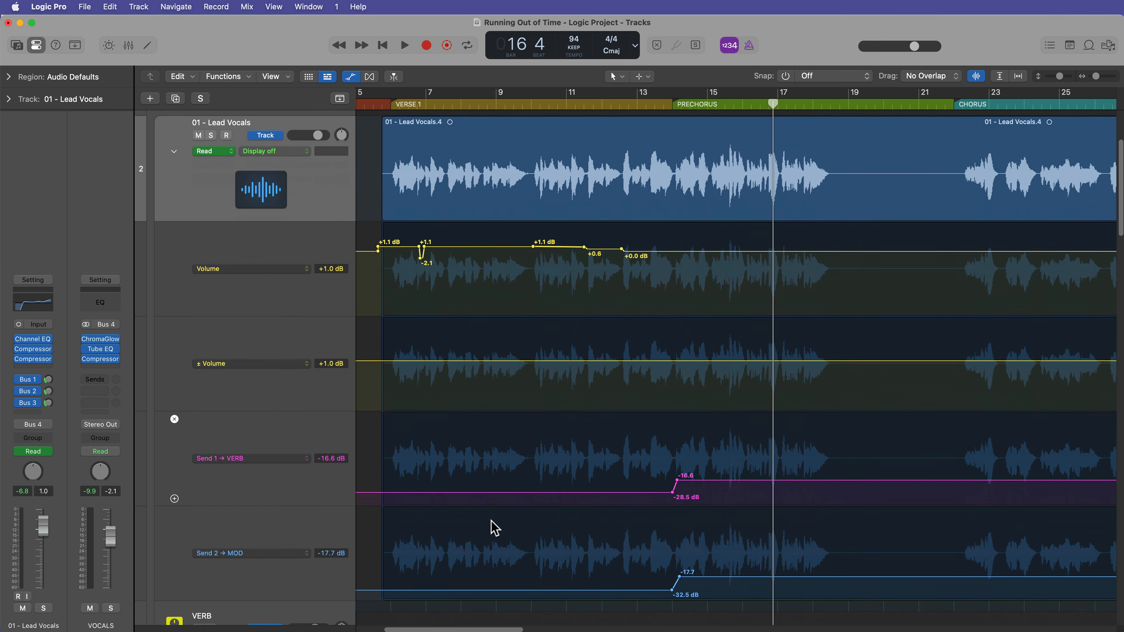
pyautogui.click(301, 557)
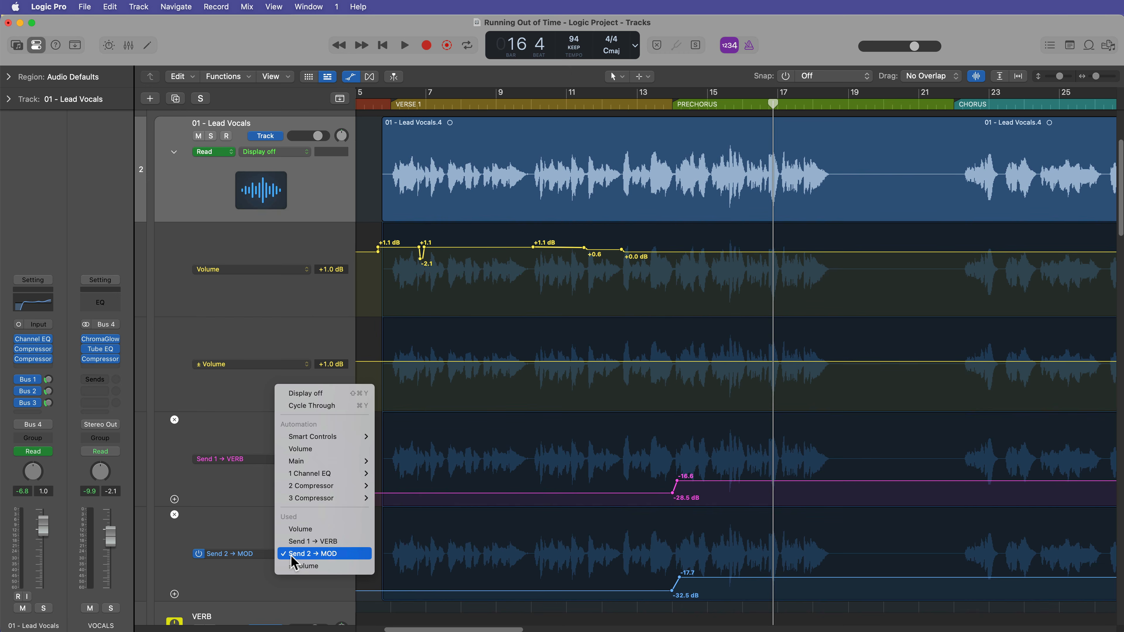
pyautogui.click(244, 537)
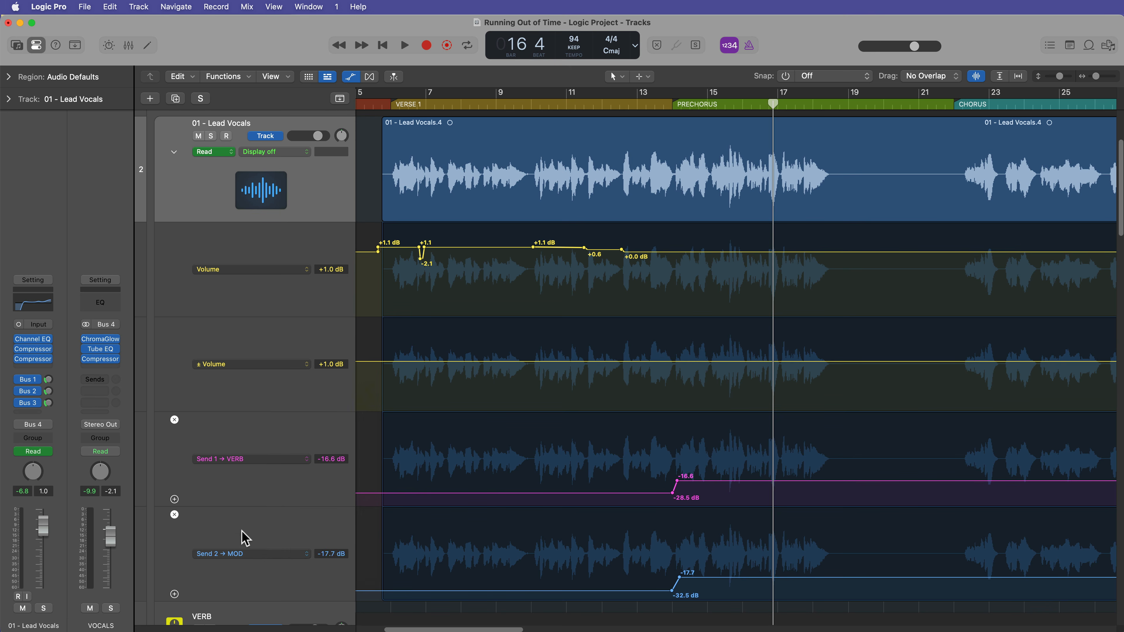
pyautogui.click(173, 152)
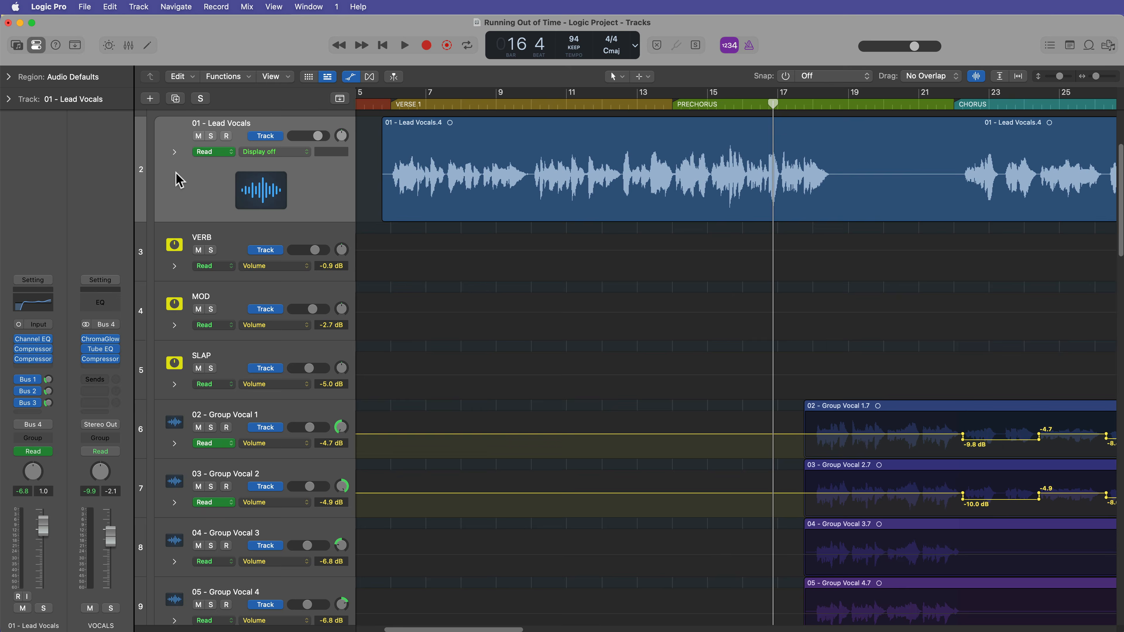
pyautogui.scroll(3, 471, 237)
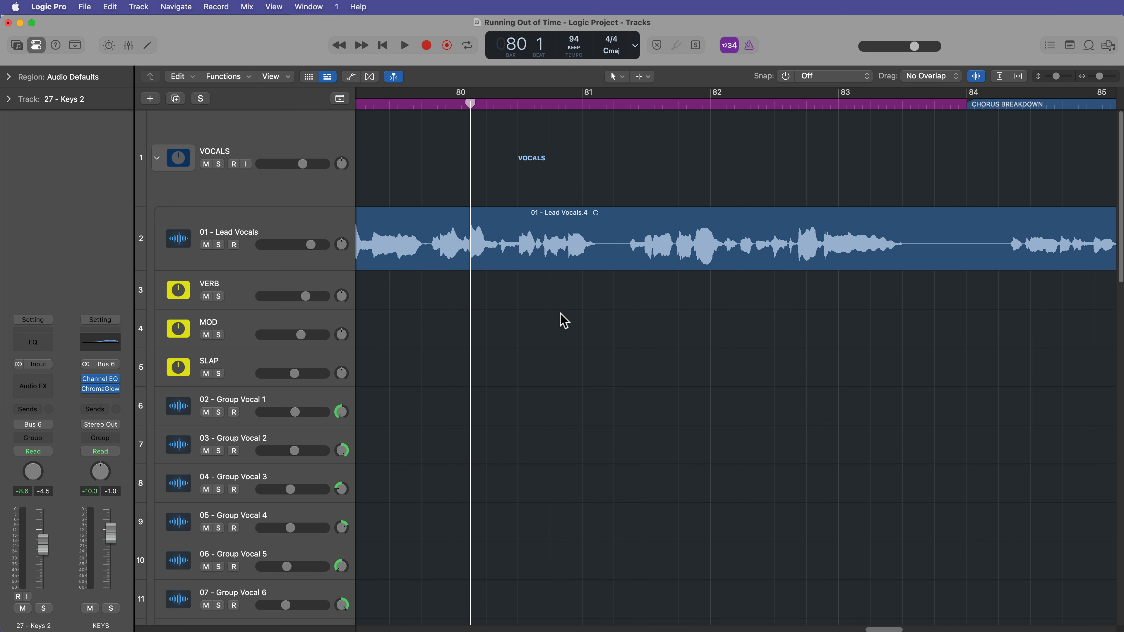
# Step: Play the vocal phrase from bar 80 and insert a Tape Delay as the fourth effect on 01 - Lead Vocals
pyautogui.press('space')
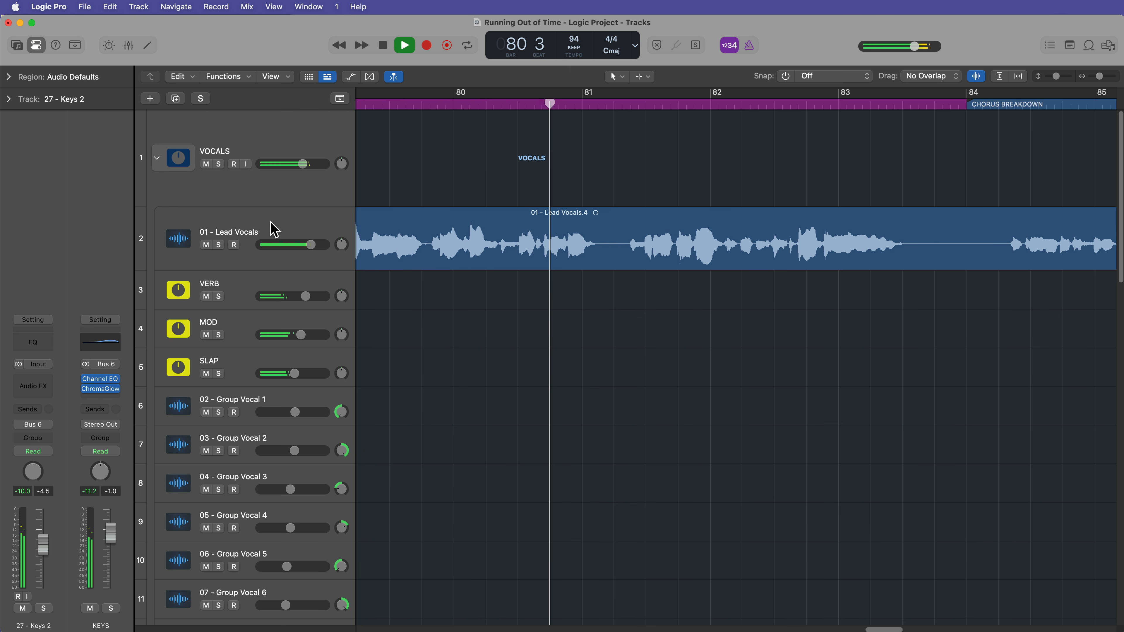
pyautogui.press('space')
pyautogui.click(274, 229)
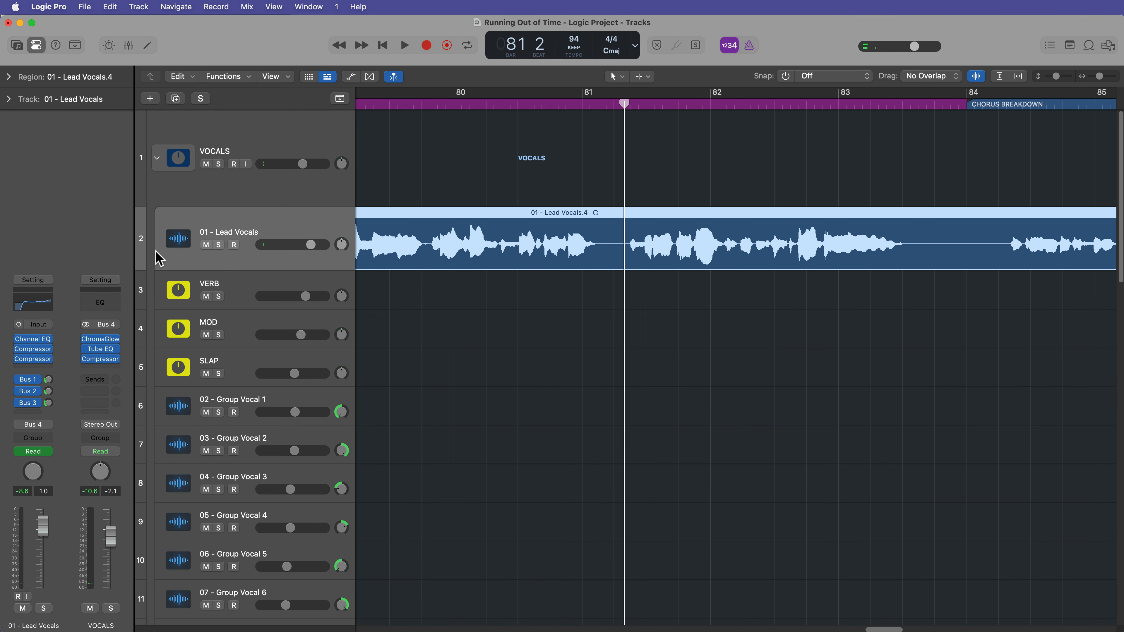
pyautogui.click(44, 365)
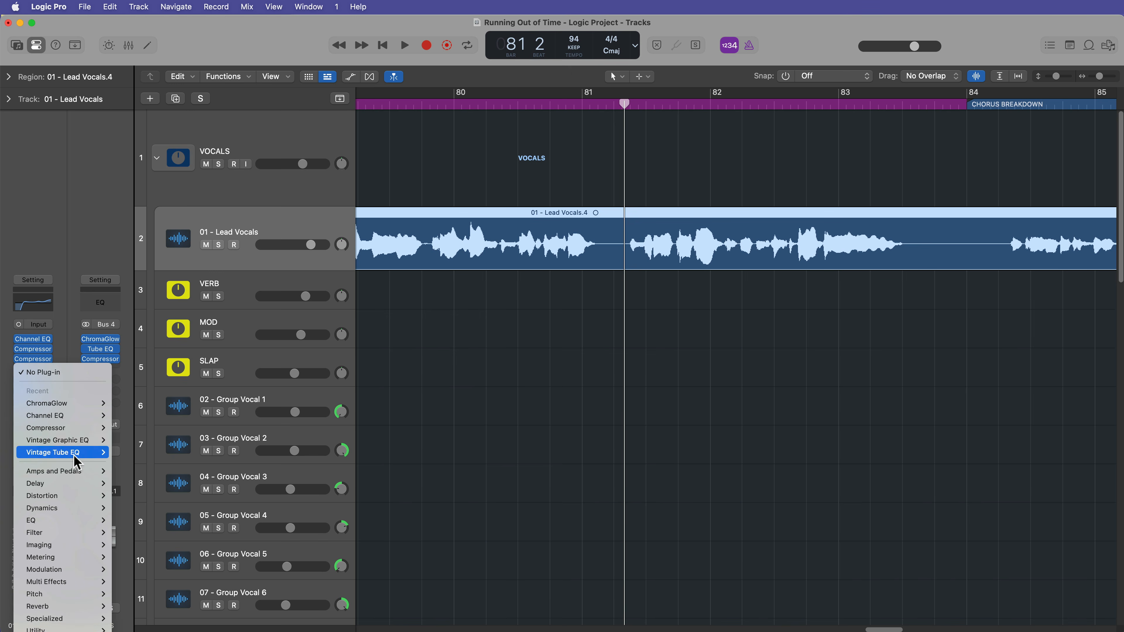
pyautogui.moveTo(60, 487)
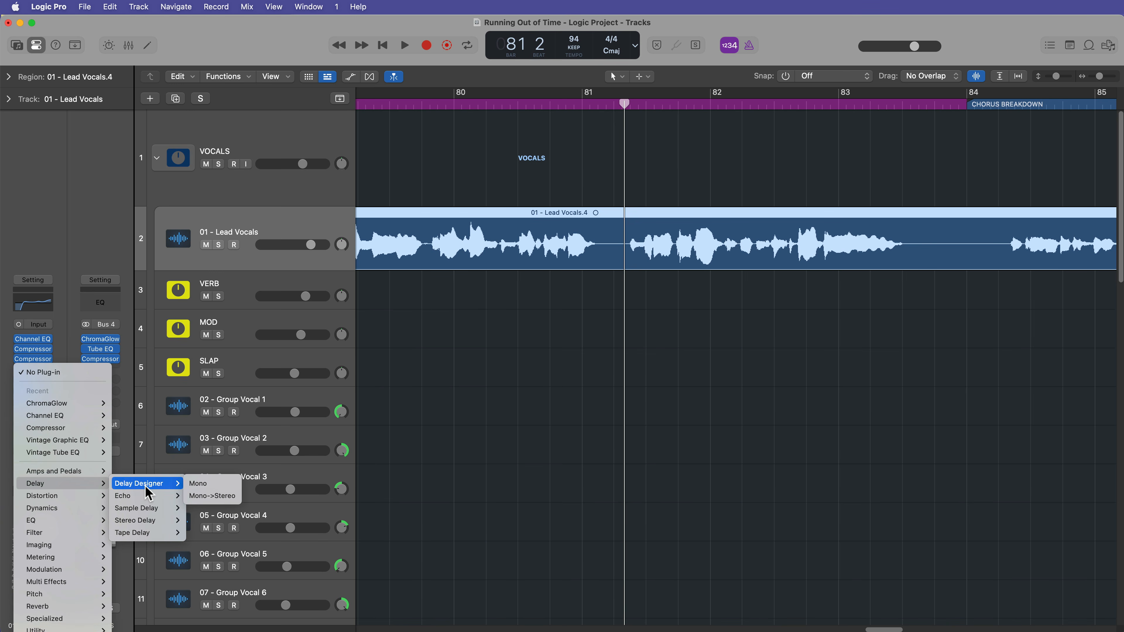
pyautogui.click(194, 532)
pyautogui.moveTo(789, 187); pyautogui.dragTo(928, 239)
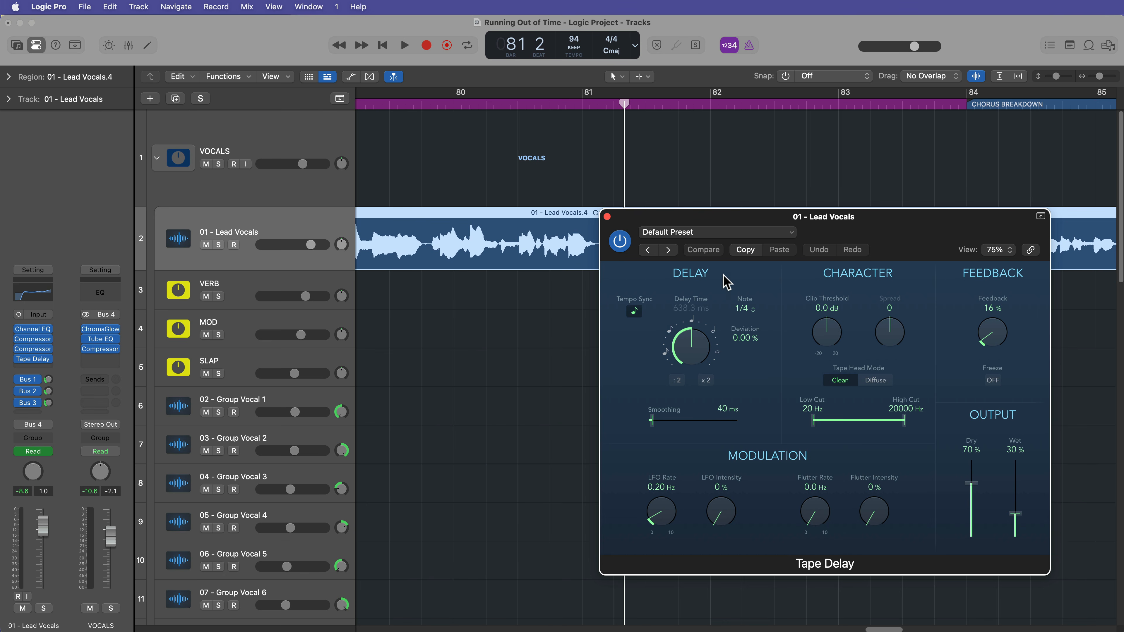
# Step: Audition the lead vocal around bar 80 with the Tape Delay's default settings and return the playhead before the phrase end
pyautogui.click(554, 109)
pyautogui.press('space')
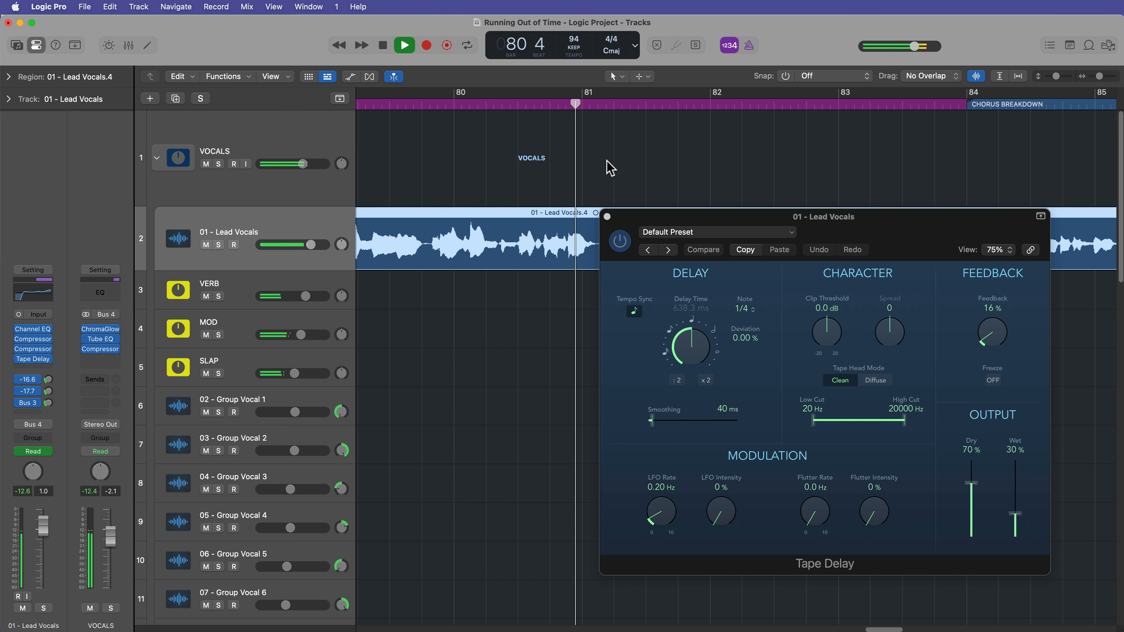
pyautogui.moveTo(690, 225); pyautogui.dragTo(697, 244)
pyautogui.press('space')
pyautogui.click(525, 106)
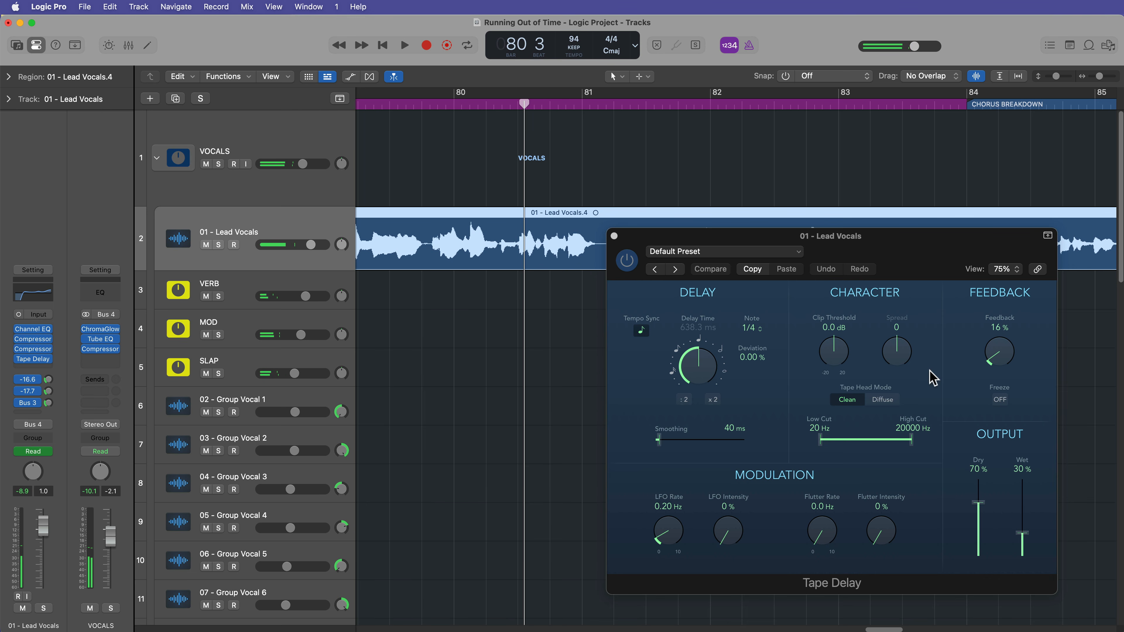
# Step: Set the Tape Delay's Dry output to 100 % and Wet output to 0 %, and play the vocal to check it
pyautogui.moveTo(987, 508); pyautogui.dragTo(989, 458)
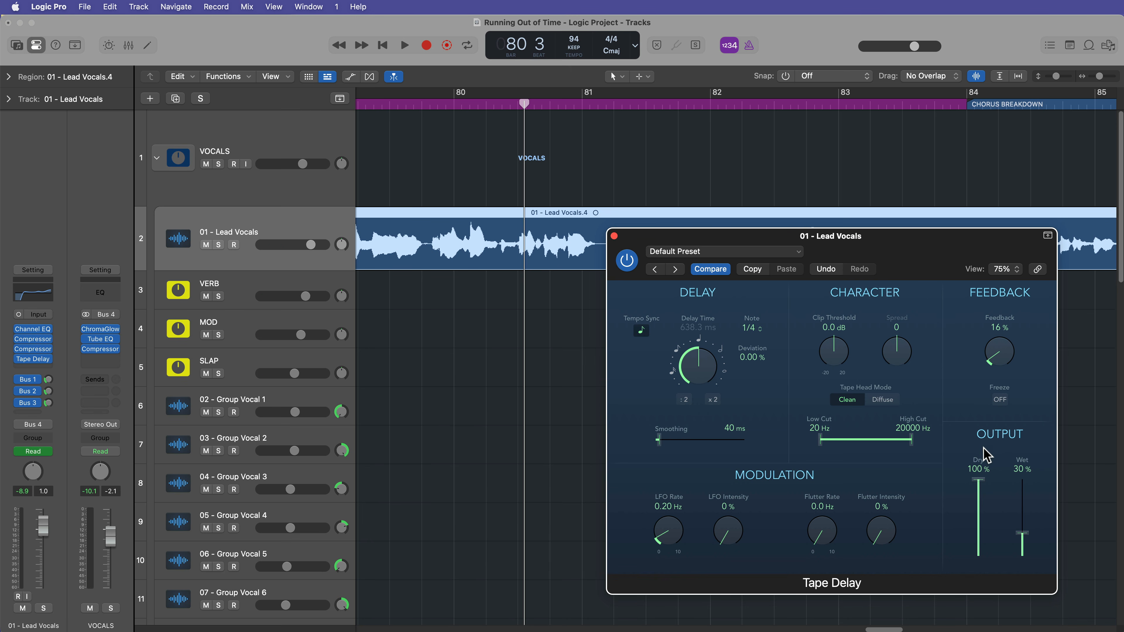
pyautogui.moveTo(1023, 530); pyautogui.dragTo(1058, 564)
pyautogui.moveTo(978, 481); pyautogui.dragTo(970, 462)
pyautogui.moveTo(1019, 554); pyautogui.dragTo(1020, 579)
pyautogui.press('space')
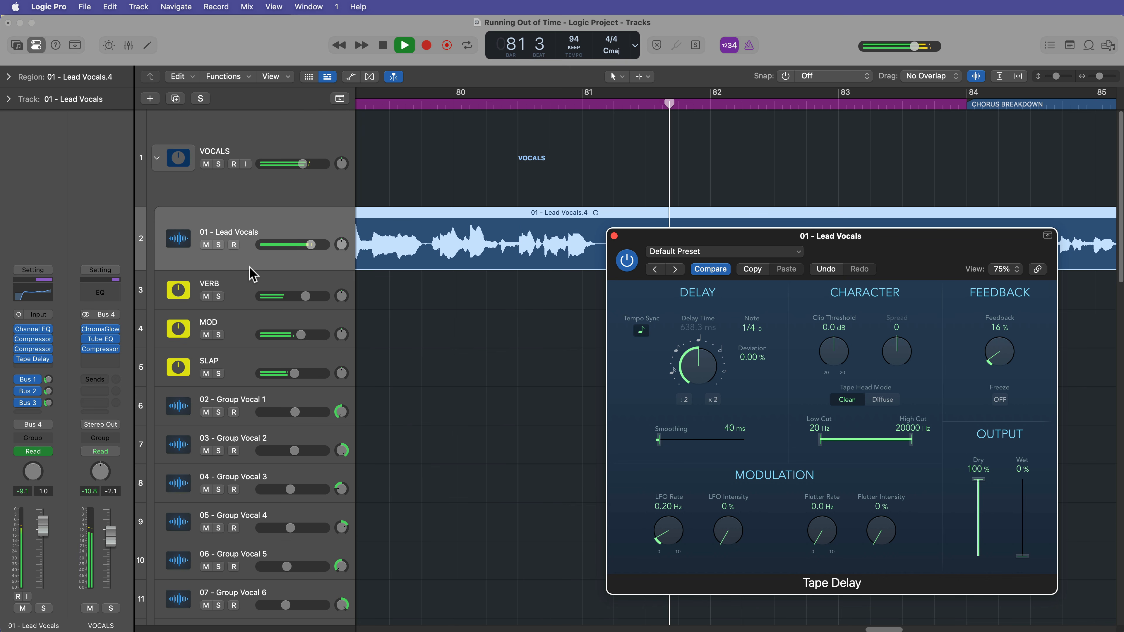
pyautogui.press('space')
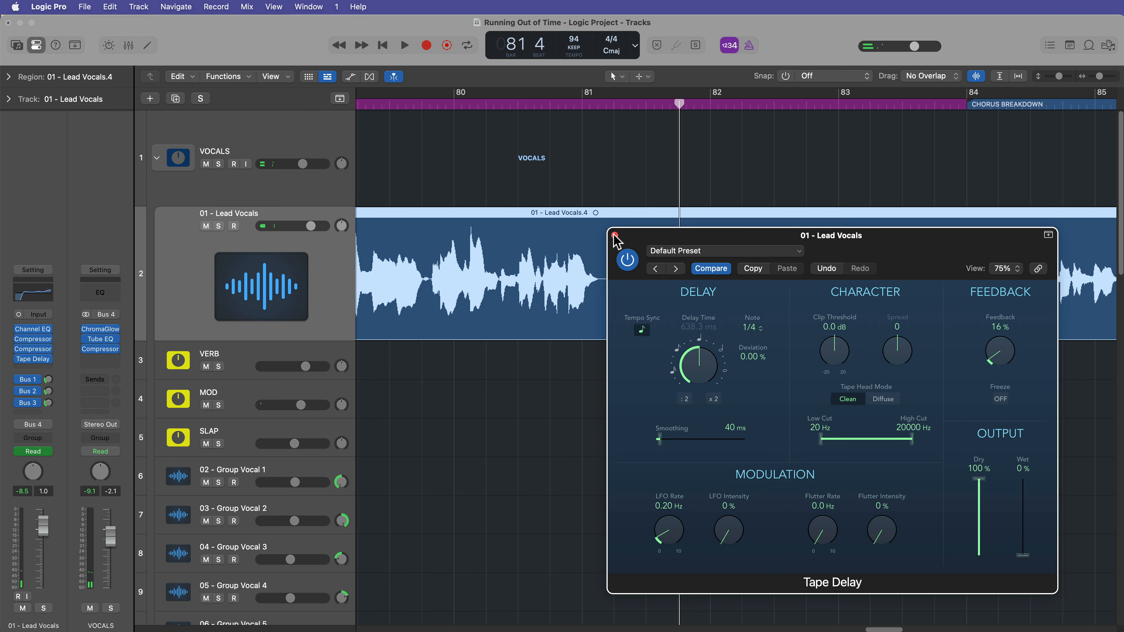
# Step: Close the Tape Delay window and display the automation for its Wet parameter on the 01 - Lead Vocals track
pyautogui.click(614, 236)
pyautogui.press('a')
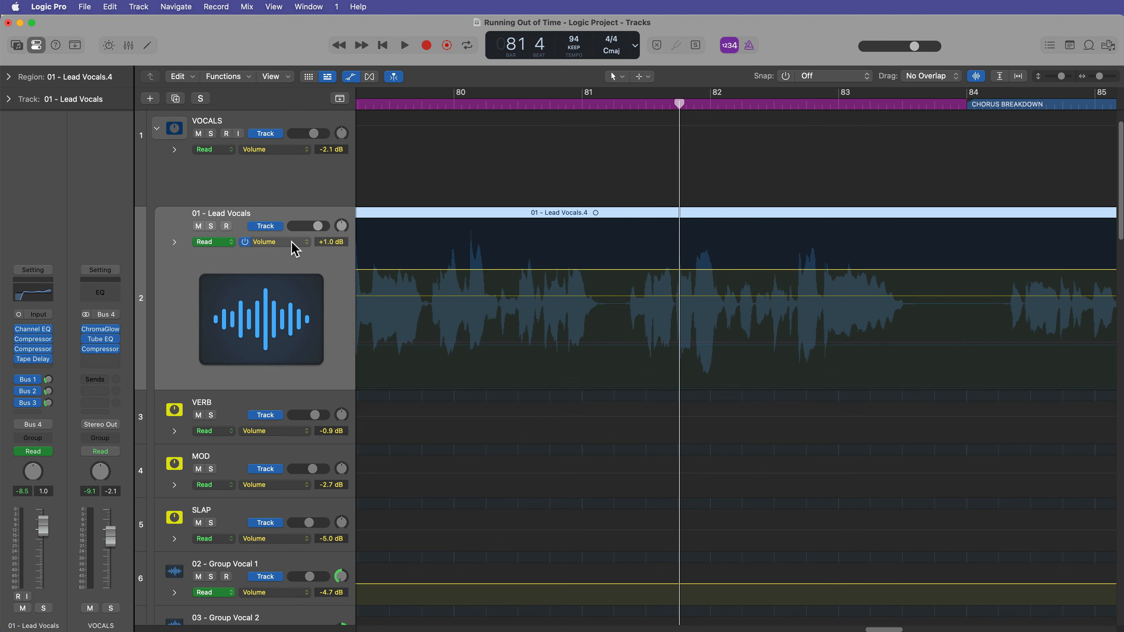
pyautogui.click(294, 242)
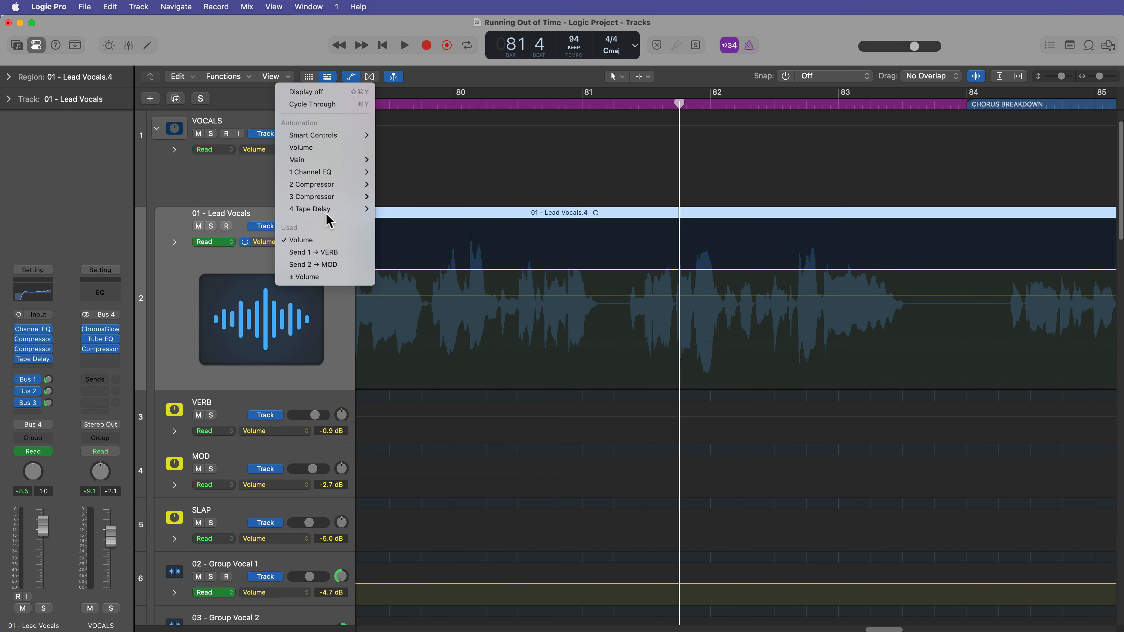
pyautogui.moveTo(328, 209)
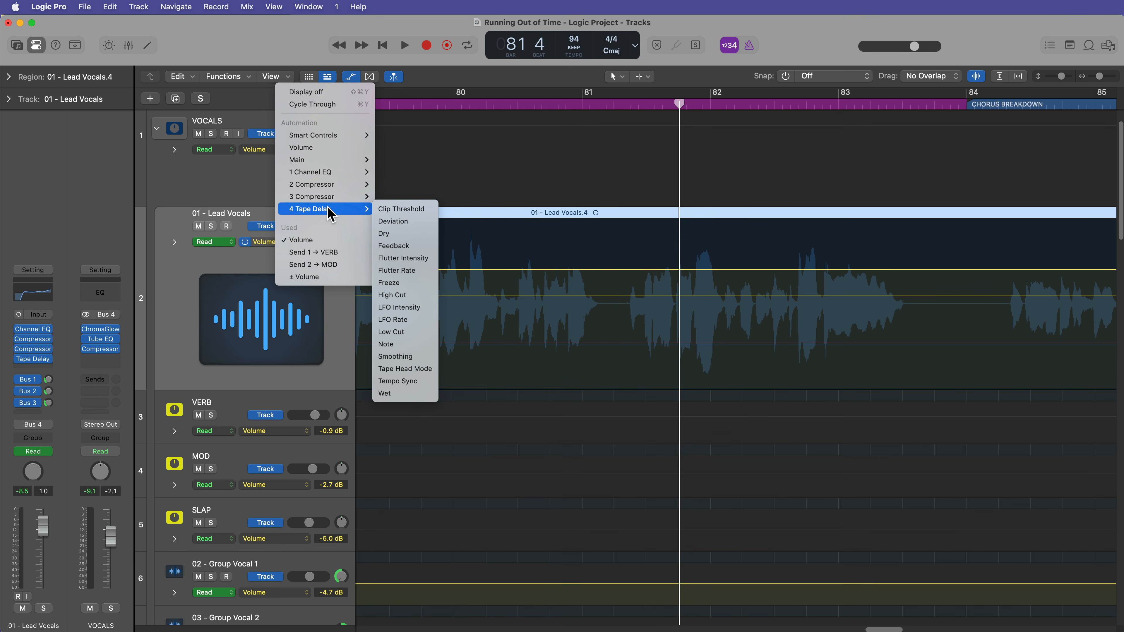
pyautogui.click(405, 393)
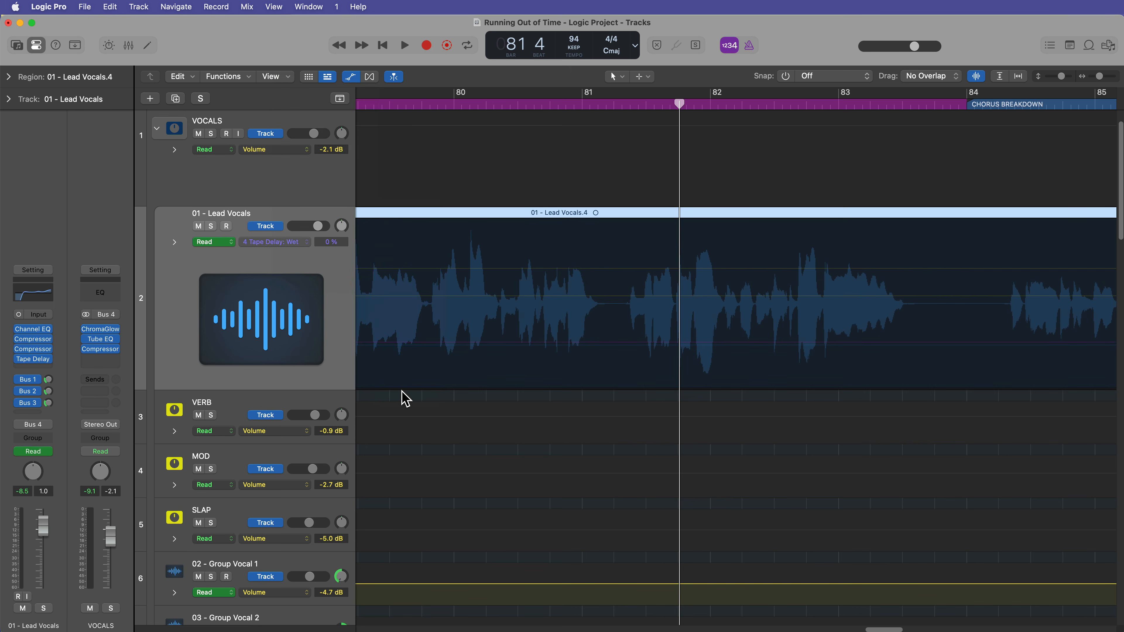
# Step: Draw Wet automation on the lead vocal that rises from 0 % to 45 % near 80 4 3 and falls back to 0 % before 81 2 3
pyautogui.click(538, 389)
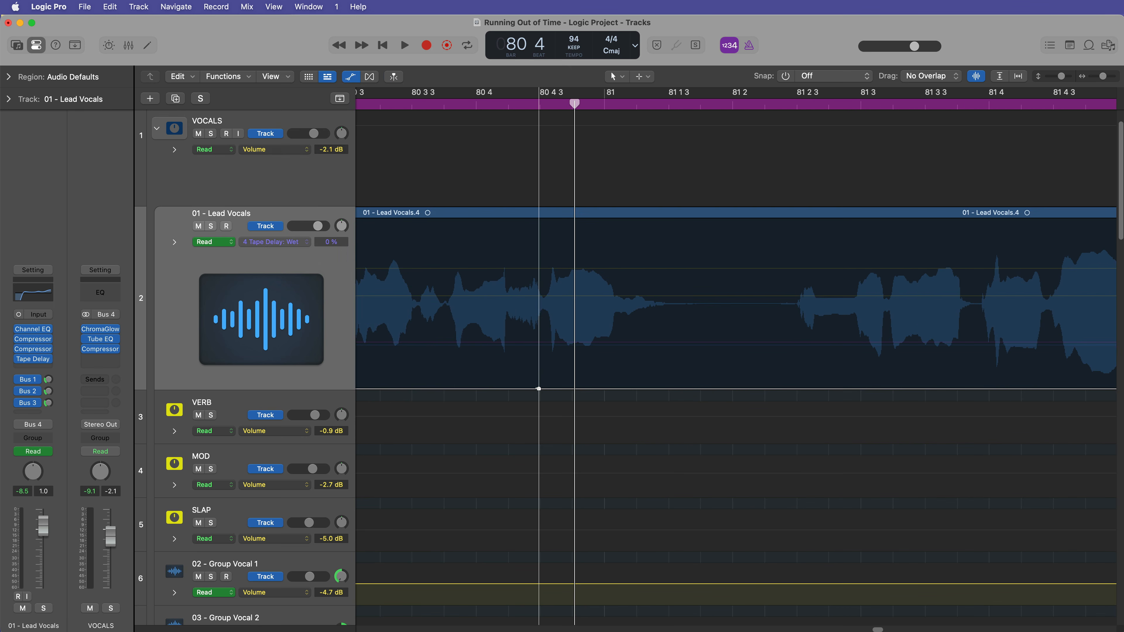
pyautogui.click(556, 389)
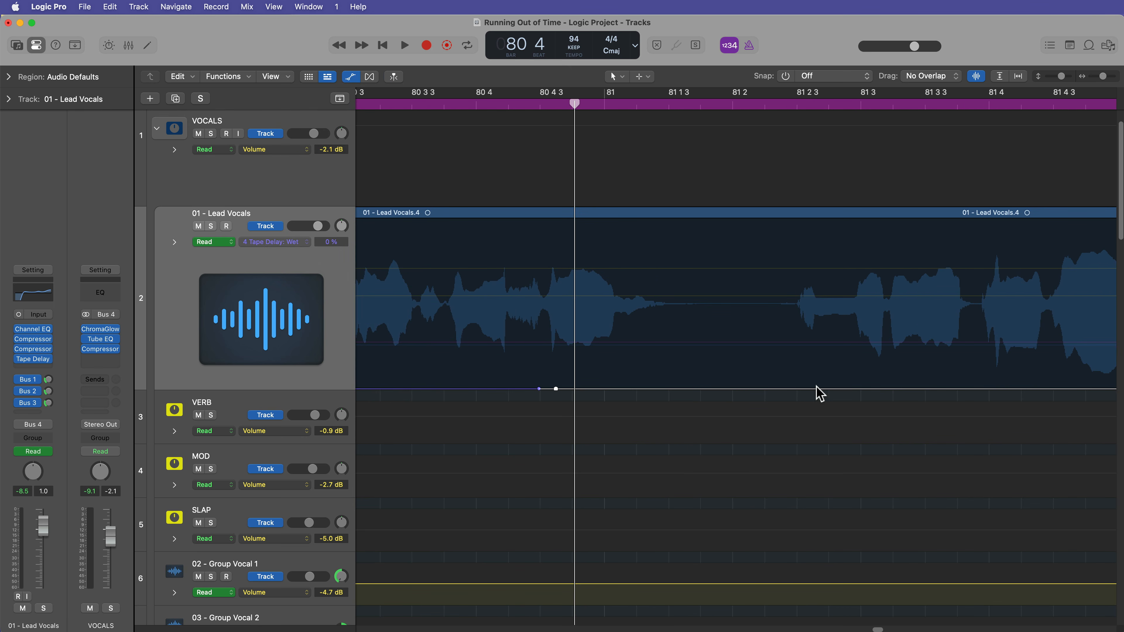
pyautogui.moveTo(814, 389); pyautogui.dragTo(745, 315)
pyautogui.click(770, 388)
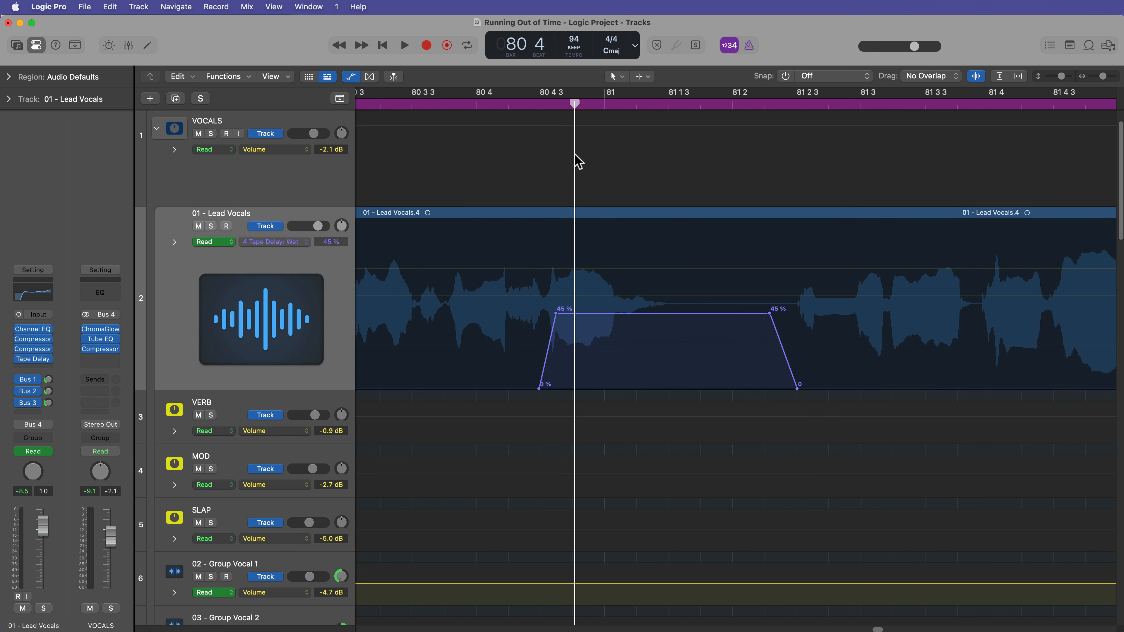
# Step: Play the delay throw, lower its Wet automation plateau to 30 %, and replay the phrase
pyautogui.doubleClick(454, 105)
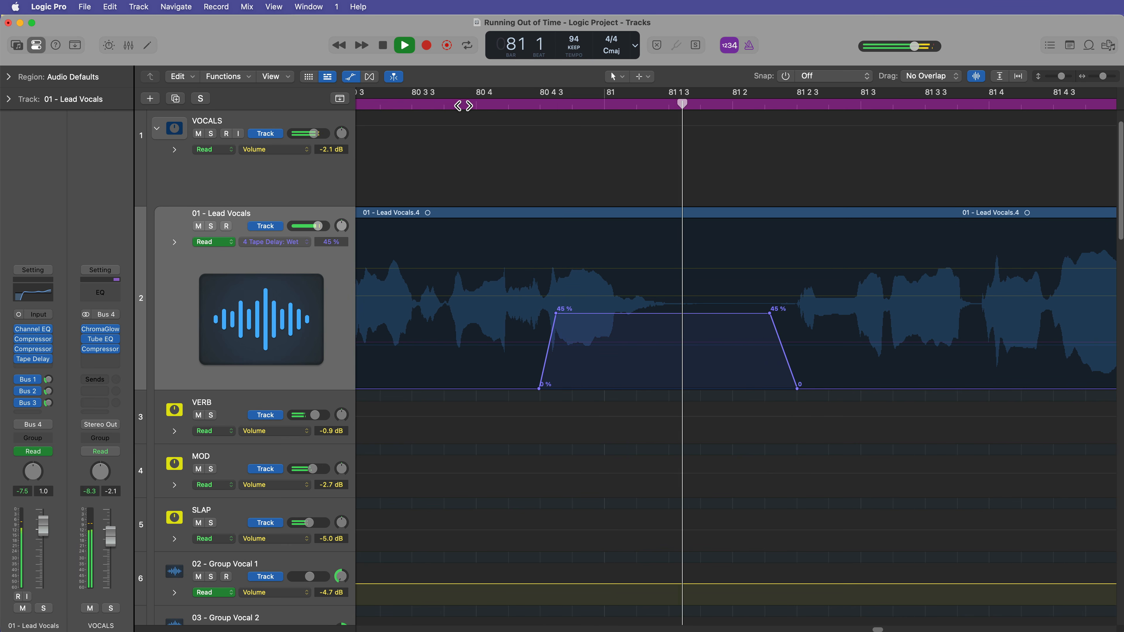
pyautogui.press('space')
pyautogui.moveTo(695, 313); pyautogui.dragTo(699, 339)
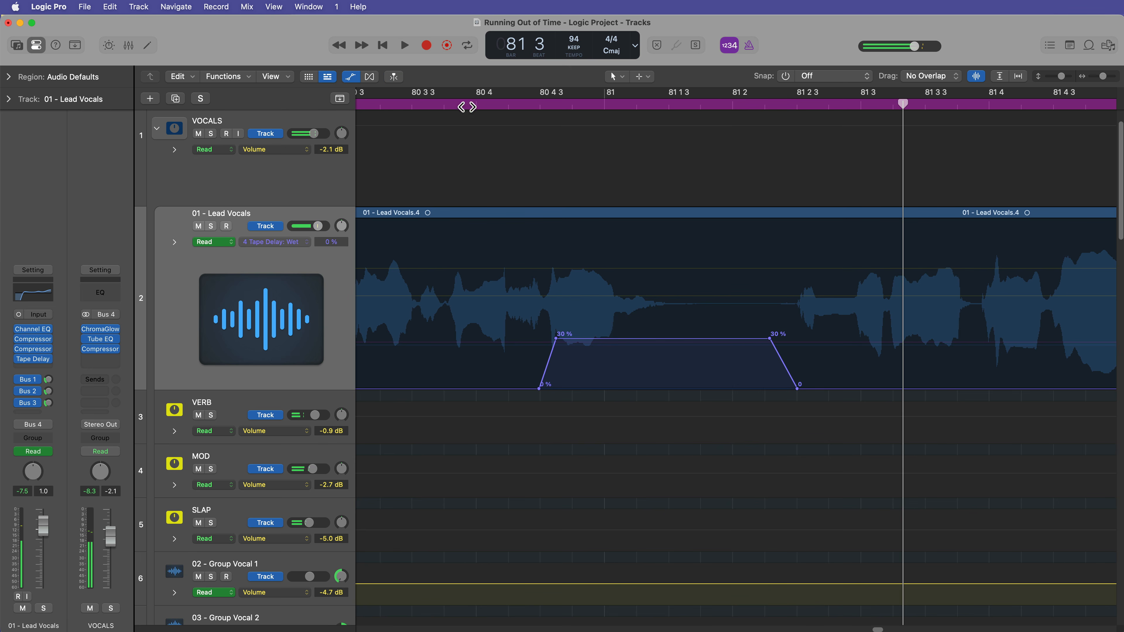
pyautogui.click(453, 102)
pyautogui.press('space')
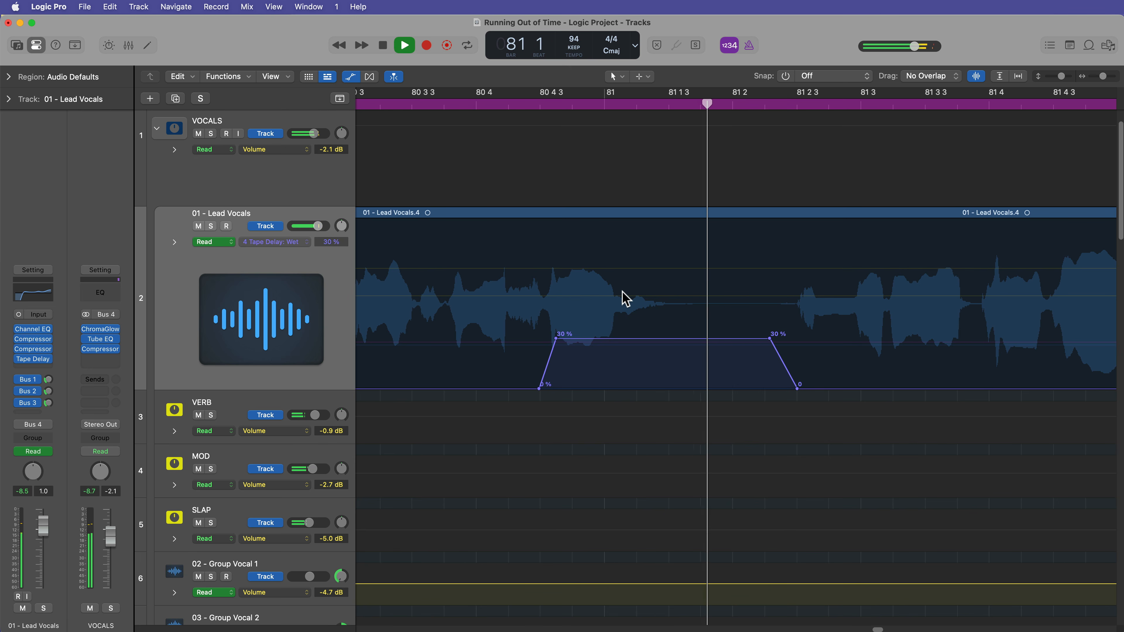
pyautogui.press('space')
# Step: Shift both points of the Wet automation's rising ramp slightly later so it starts at about 80 4 3, and replay the phrase
pyautogui.moveTo(560, 339); pyautogui.dragTo(584, 339)
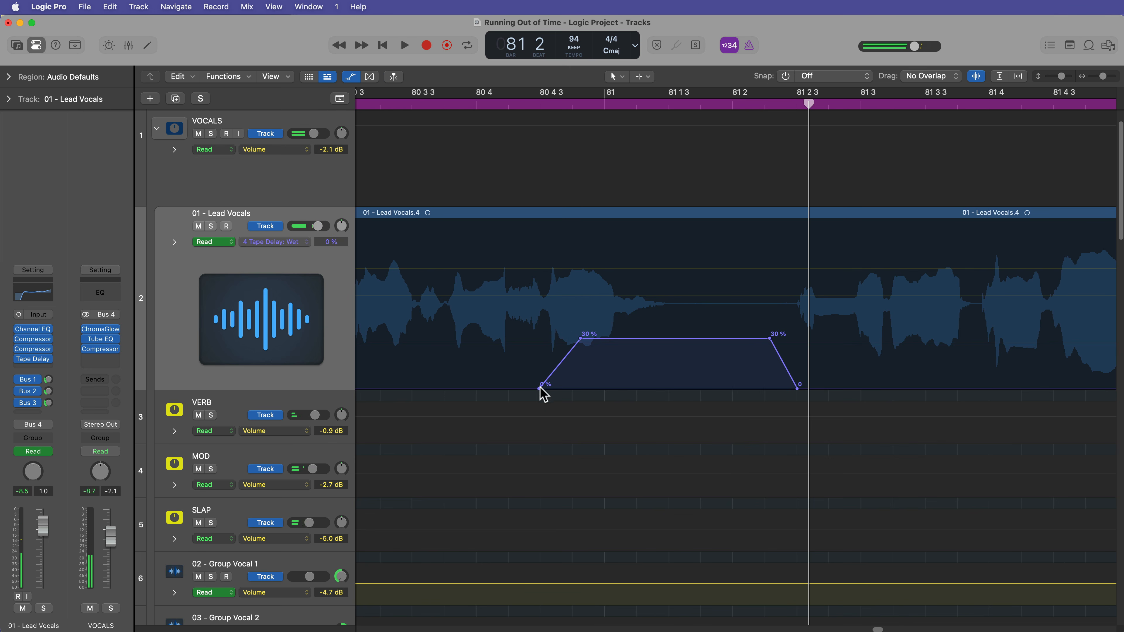
pyautogui.moveTo(540, 387); pyautogui.dragTo(552, 389)
pyautogui.click(495, 102)
pyautogui.press('space')
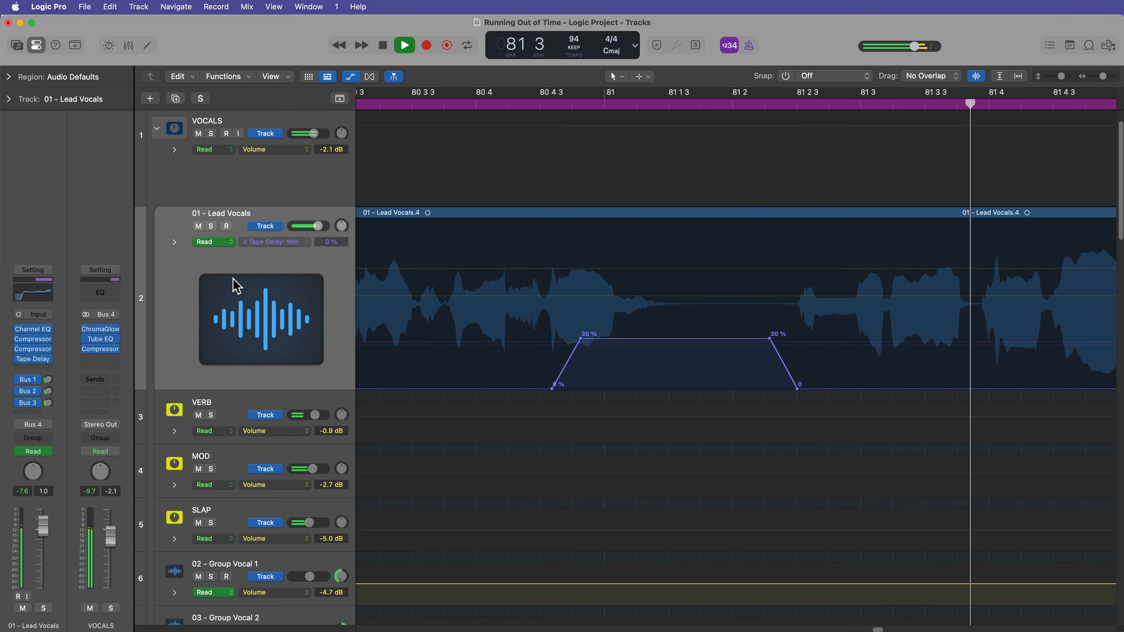
# Step: Stop playback, open the lead vocal's Tape Delay and set Low Cut 360 Hz, High Cut 5600 Hz, Diffuse head mode and Spread 33
pyautogui.press('space')
pyautogui.click(32, 358)
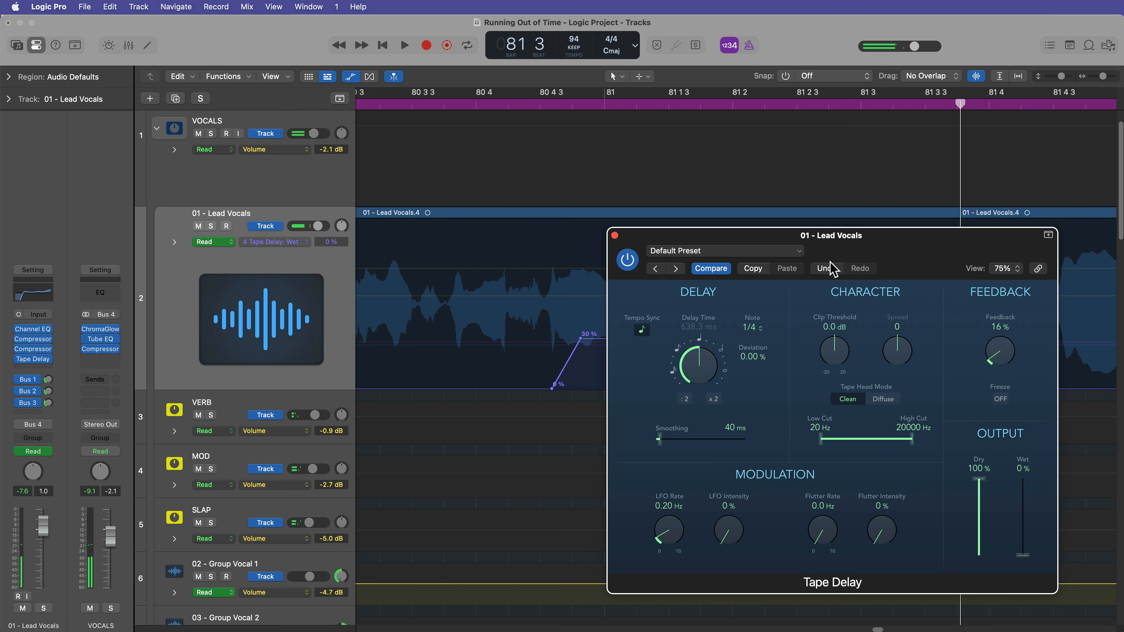
pyautogui.moveTo(871, 235); pyautogui.dragTo(768, 144)
pyautogui.moveTo(719, 348); pyautogui.dragTo(785, 347)
pyautogui.click(780, 308)
pyautogui.moveTo(796, 271); pyautogui.dragTo(815, 248)
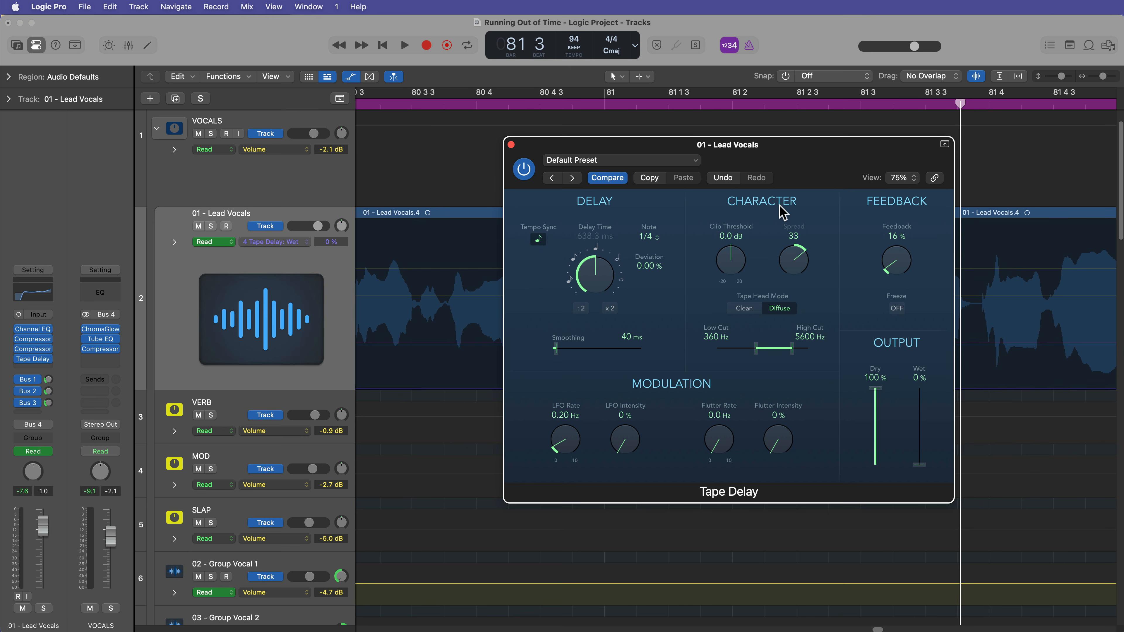
# Step: Play the delay throw, shift the Tape Delay's cut range down to 190 Hz–3100 Hz, and replay the phrase
pyautogui.press('space')
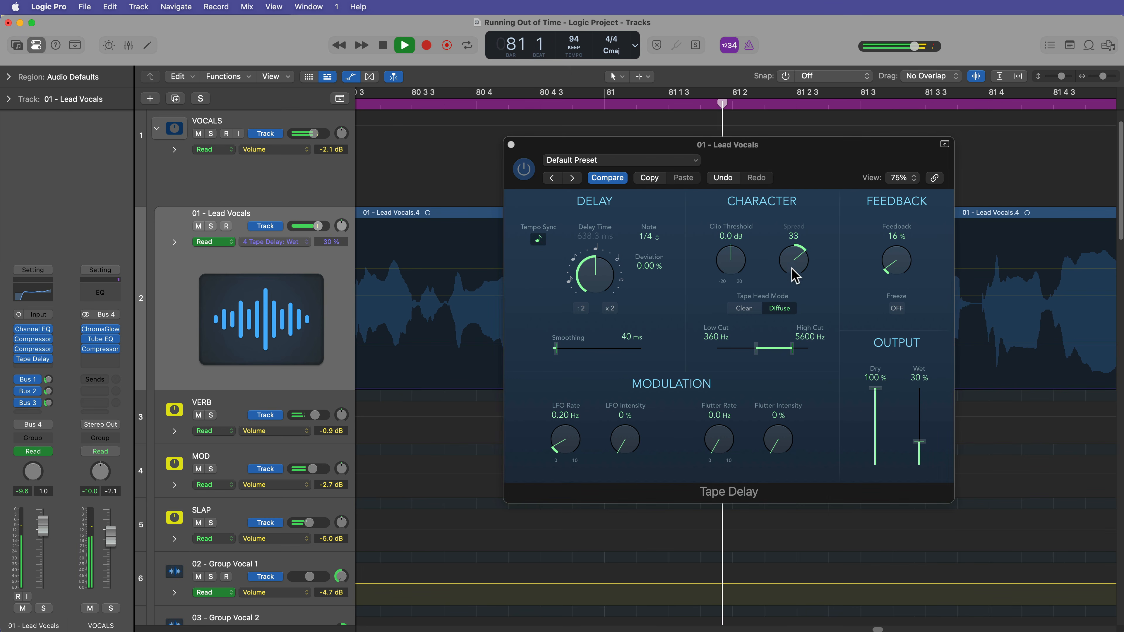
pyautogui.moveTo(779, 349); pyautogui.dragTo(771, 352)
pyautogui.press('space')
pyautogui.click(455, 103)
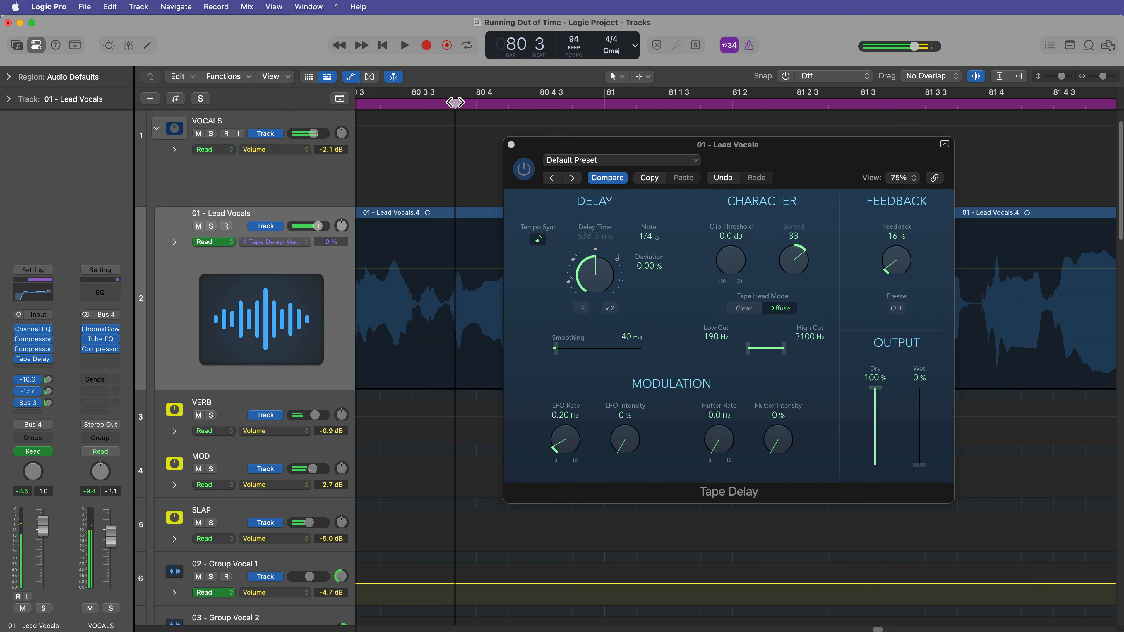
pyautogui.press('space')
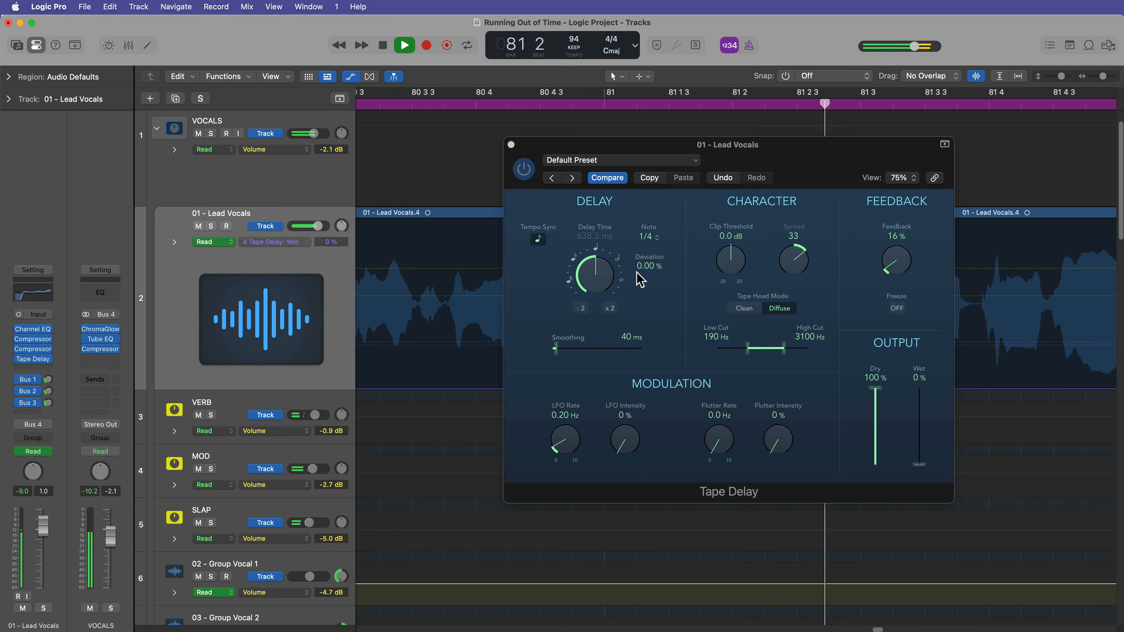
pyautogui.press('space')
# Step: Close the Tape Delay window, lower the lead vocal's Wet automation plateau to 18 %, and replay the phrase
pyautogui.click(511, 145)
pyautogui.moveTo(692, 337); pyautogui.dragTo(693, 358)
pyautogui.click(460, 103)
pyautogui.press('space')
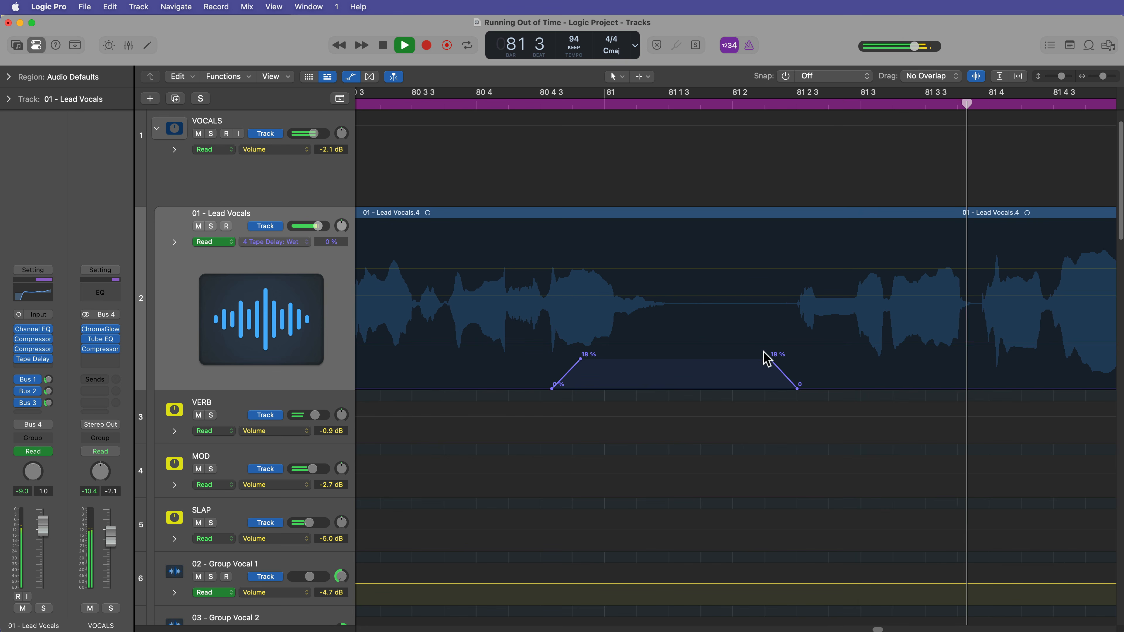
pyautogui.press('space')
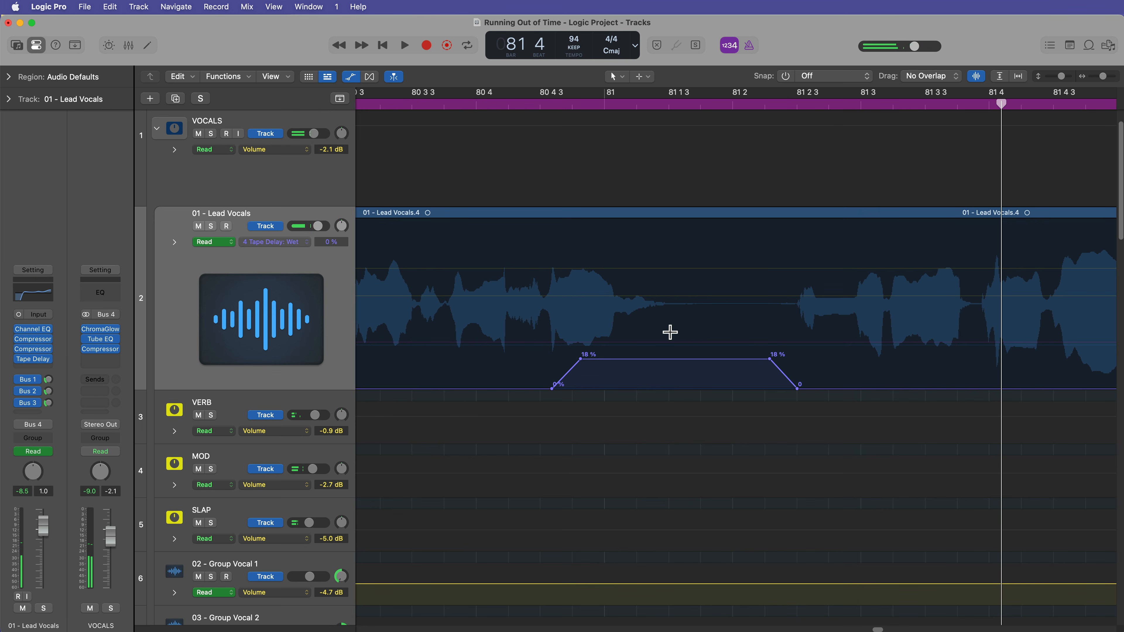
# Step: Remove the Tape Delay insert from the 01 - Lead Vocals channel and add a send to Bus 10 instead
pyautogui.click(48, 359)
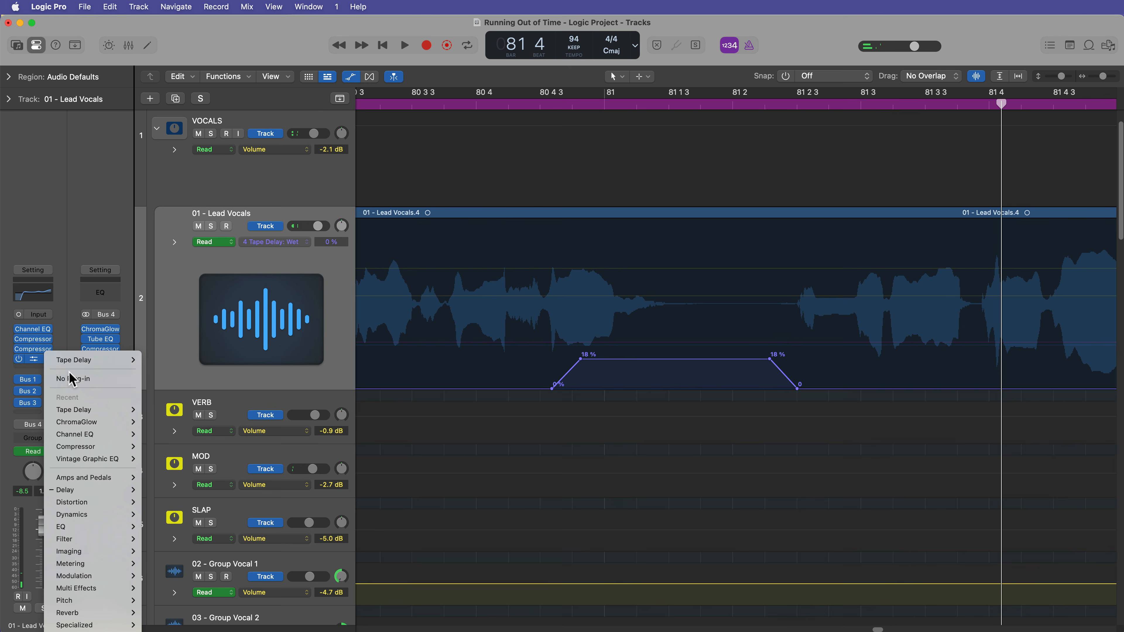
pyautogui.click(72, 380)
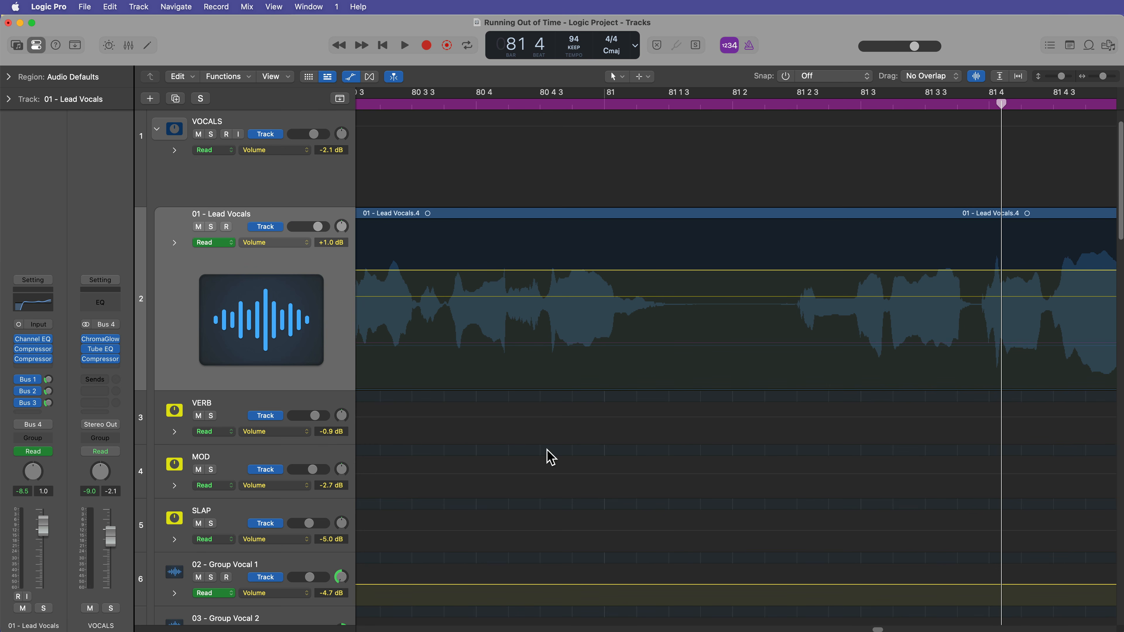
pyautogui.click(336, 338)
pyautogui.click(528, 104)
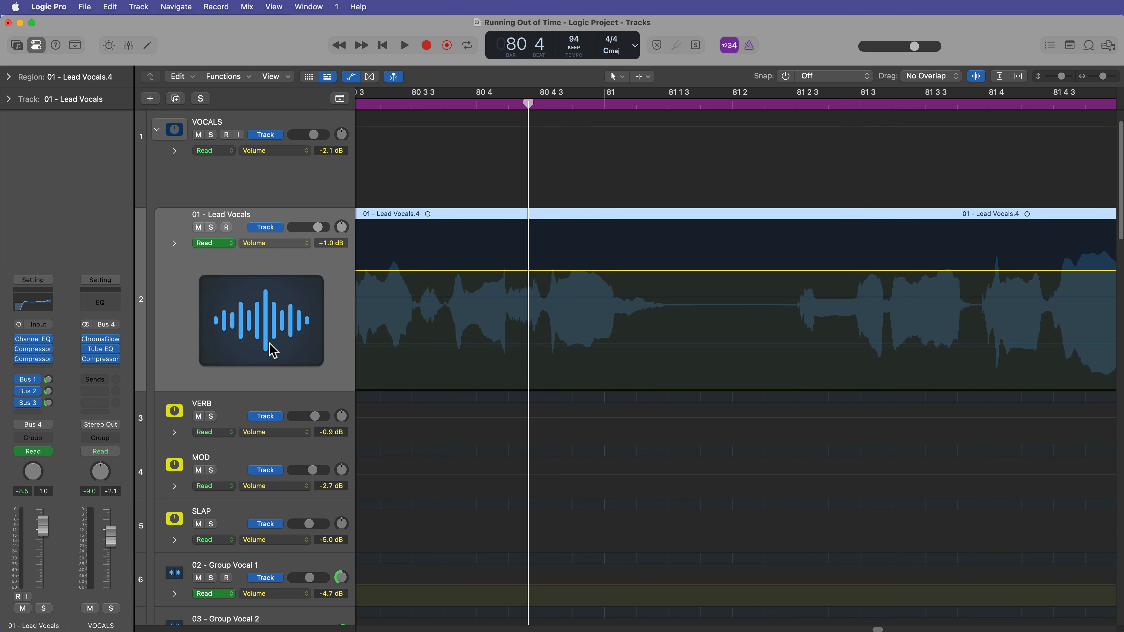
pyautogui.click(26, 412)
pyautogui.moveTo(90, 430)
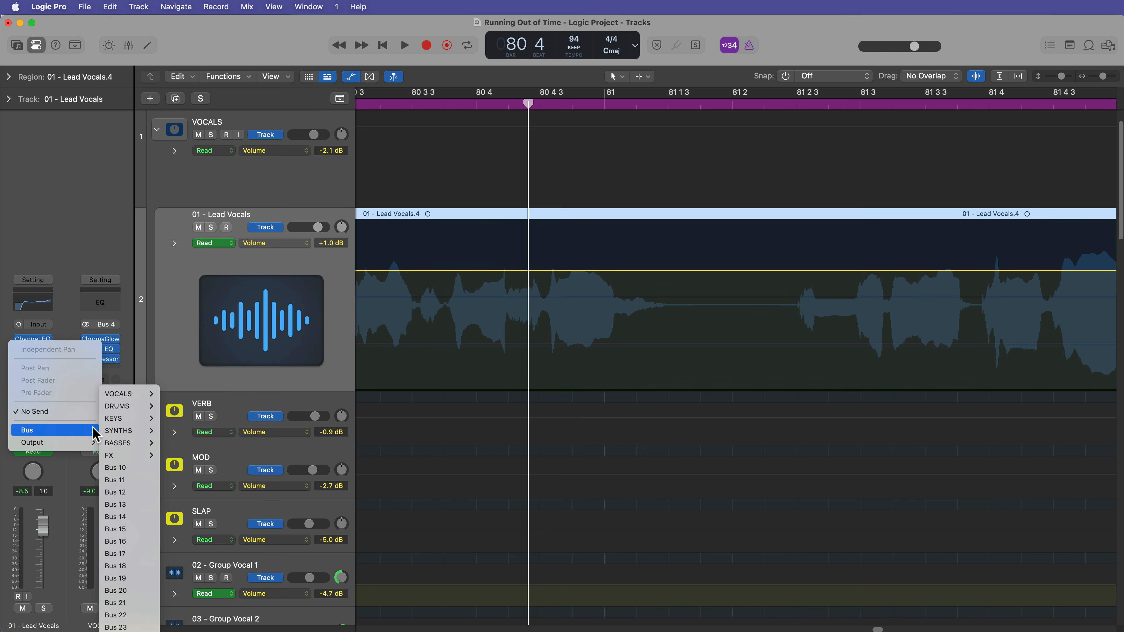
pyautogui.click(126, 468)
# Step: Create a track for the Aux 10 channel, place it directly below 01 - Lead Vocals, and name it DLY FX
pyautogui.press('x')
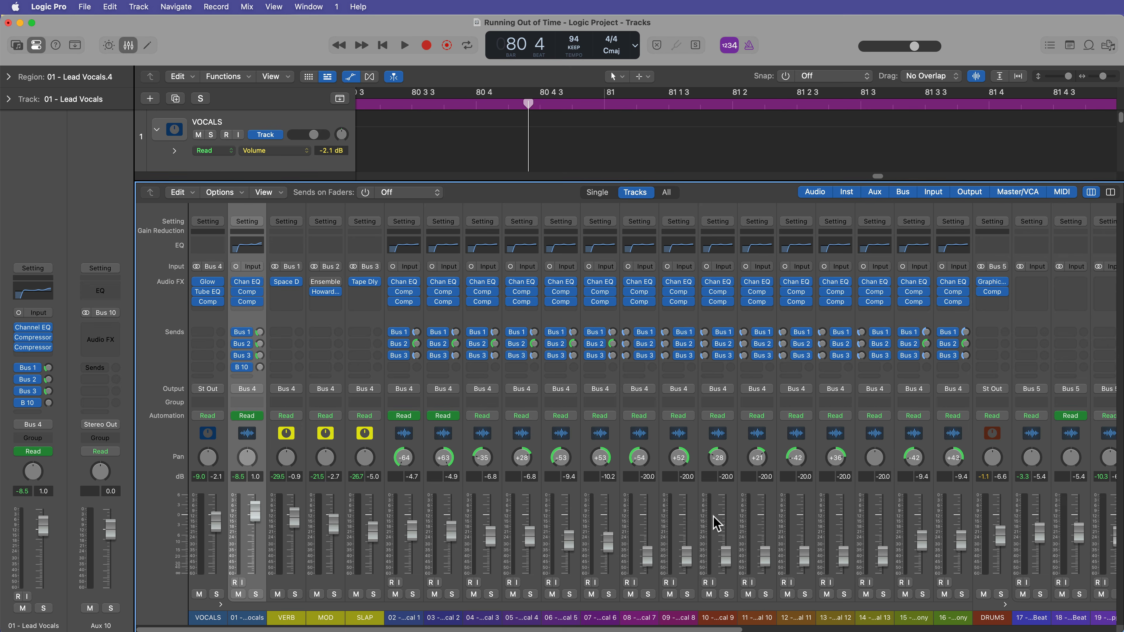
pyautogui.click(1010, 613)
pyautogui.rightClick(1020, 214)
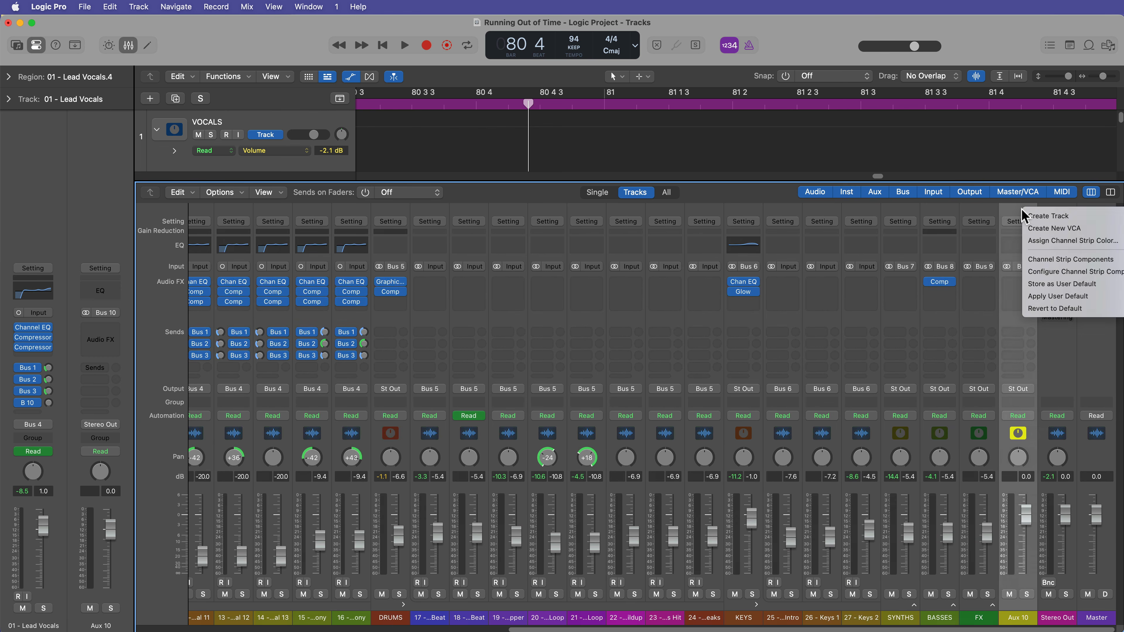
pyautogui.click(1033, 217)
pyautogui.press('x')
pyautogui.scroll(3, 427, 345)
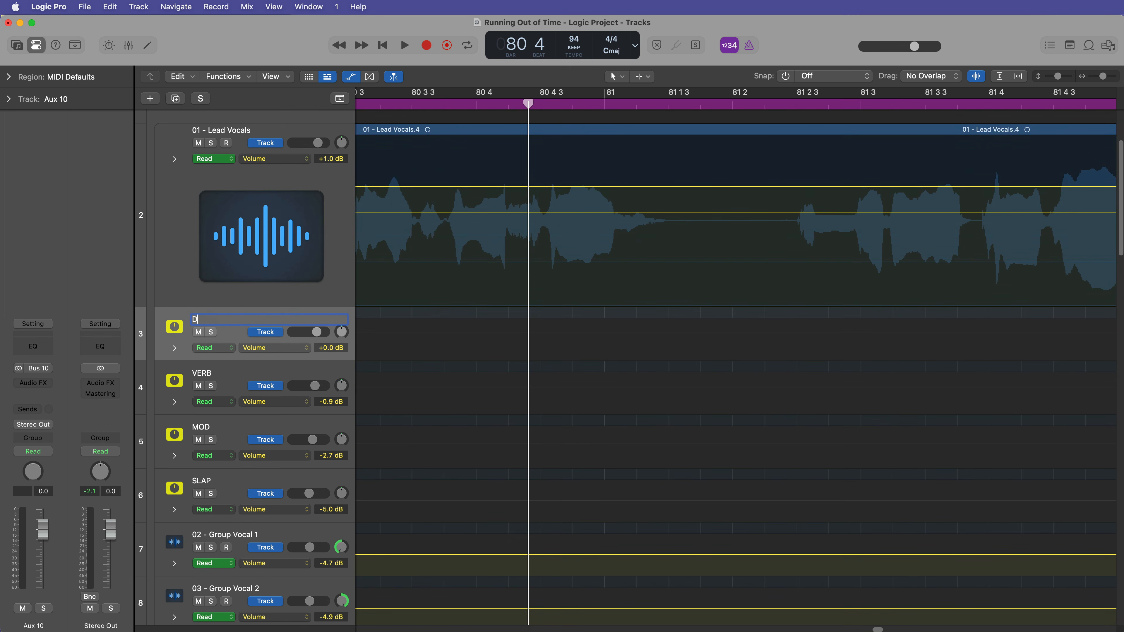
pyautogui.scroll(4, 805, 406)
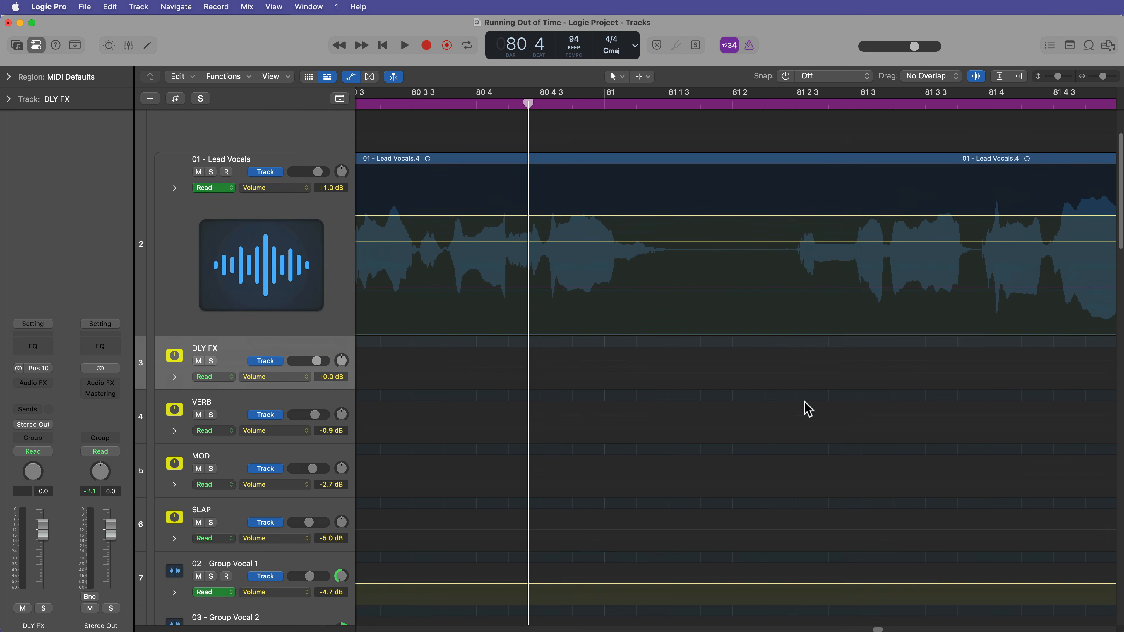
# Step: Insert a stereo Tape Delay on the DLY FX channel
pyautogui.click(39, 383)
pyautogui.moveTo(62, 419)
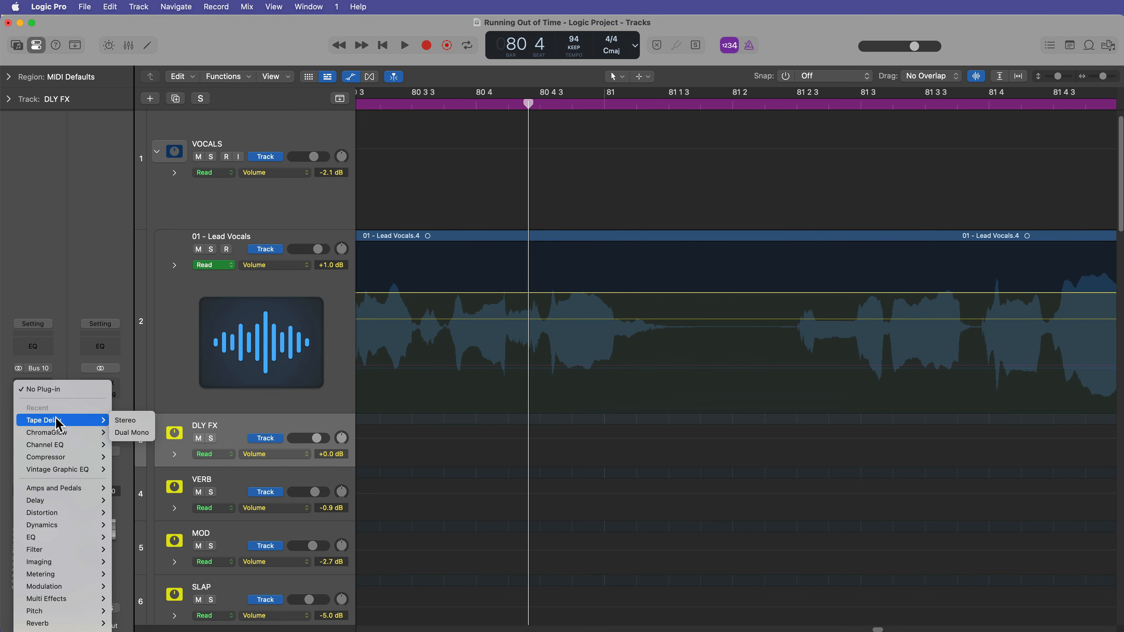
pyautogui.click(126, 420)
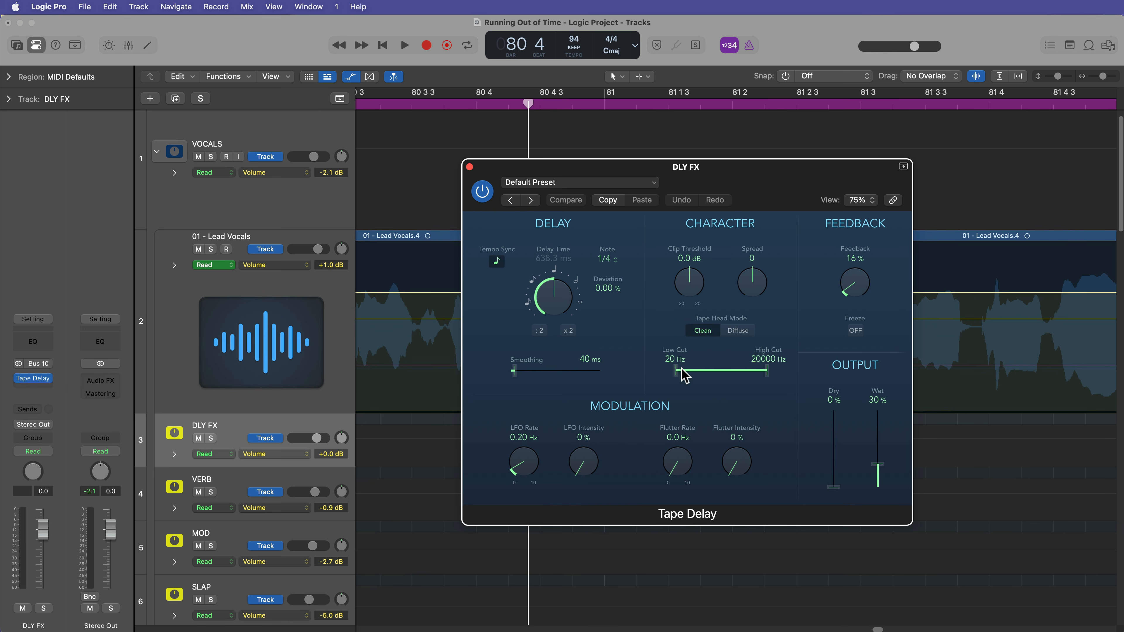
# Step: Set the DLY FX Tape Delay to Low Cut 200 Hz, High Cut 2900 Hz, Spread 33, Diffuse and Wet 63 %, then close its window
pyautogui.moveTo(684, 376); pyautogui.dragTo(728, 380)
pyautogui.moveTo(751, 289); pyautogui.dragTo(755, 278)
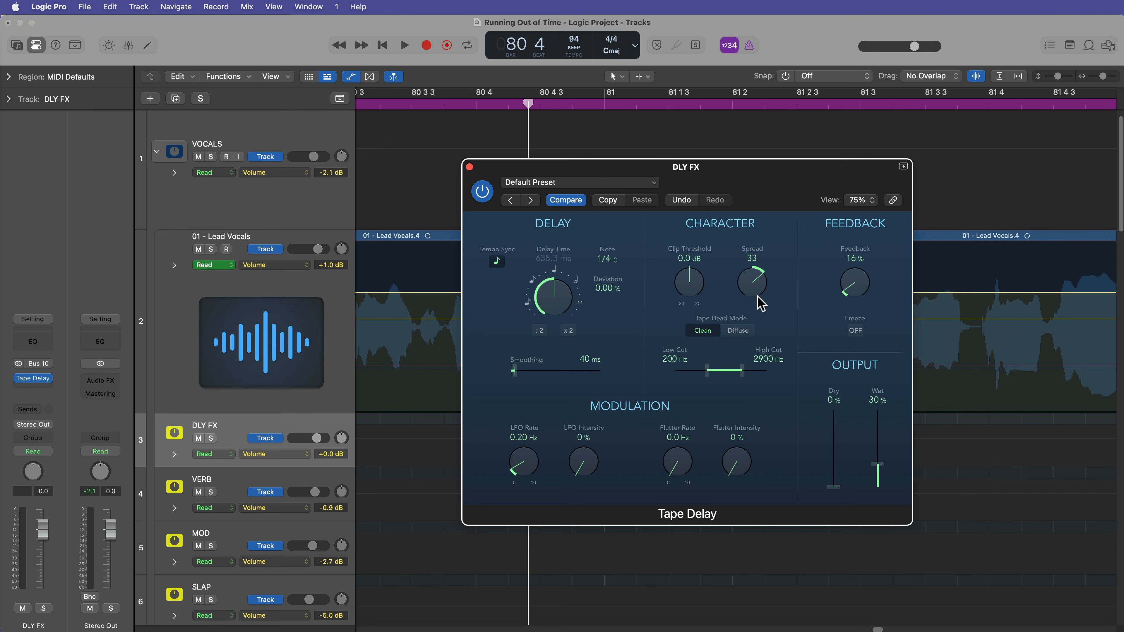
pyautogui.click(738, 329)
pyautogui.moveTo(884, 463); pyautogui.dragTo(897, 438)
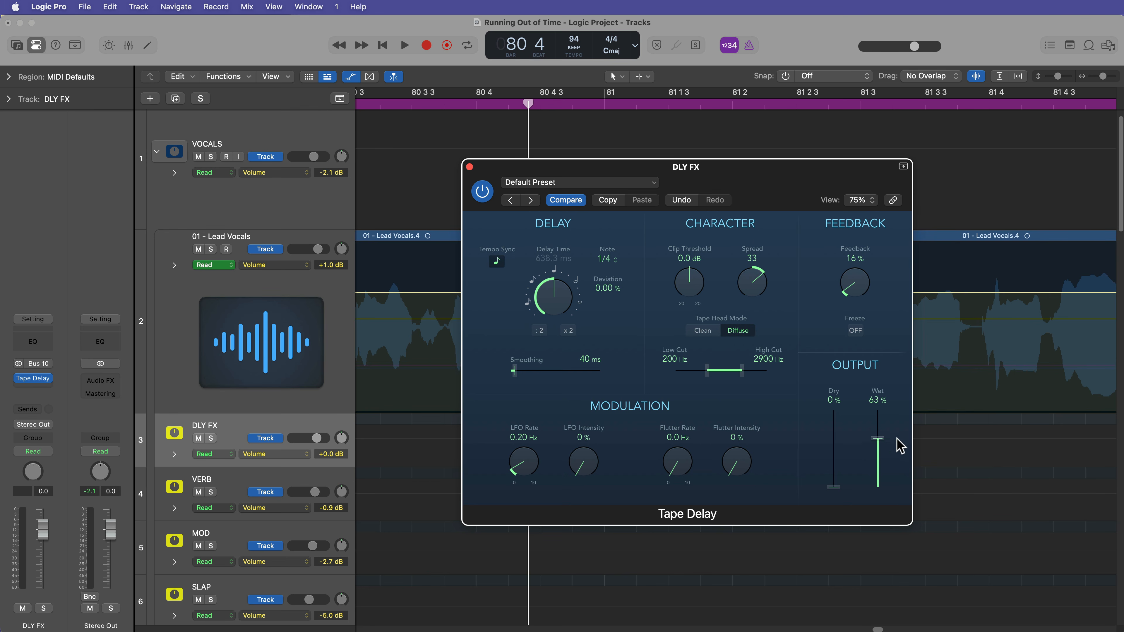
pyautogui.click(470, 168)
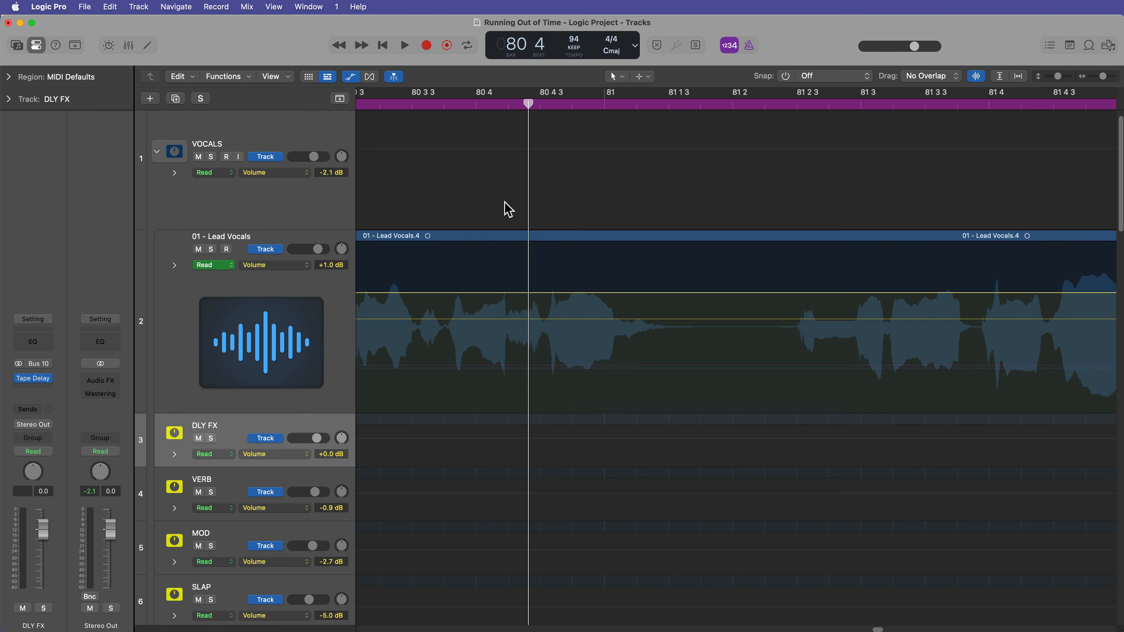
# Step: Set the lead vocal's Bus 10 send to its default level and play from just after 80 4 to hear the delay
pyautogui.press('space')
pyautogui.click(266, 348)
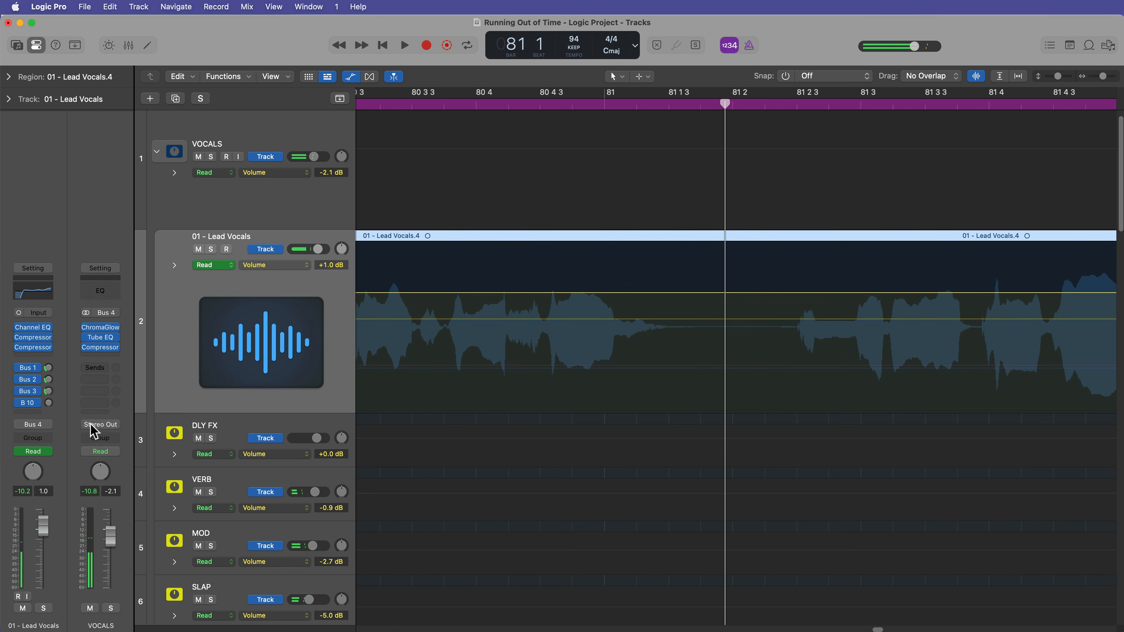
pyautogui.keyDown('alt'); pyautogui.click(49, 403); pyautogui.keyUp('alt')
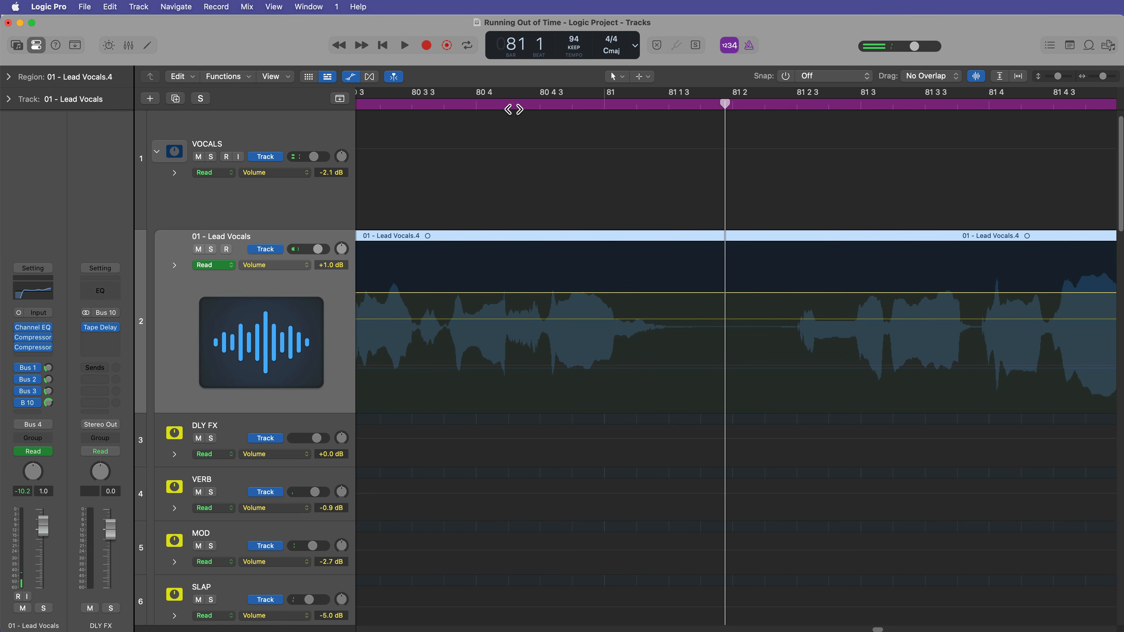
pyautogui.click(500, 104)
pyautogui.press('space')
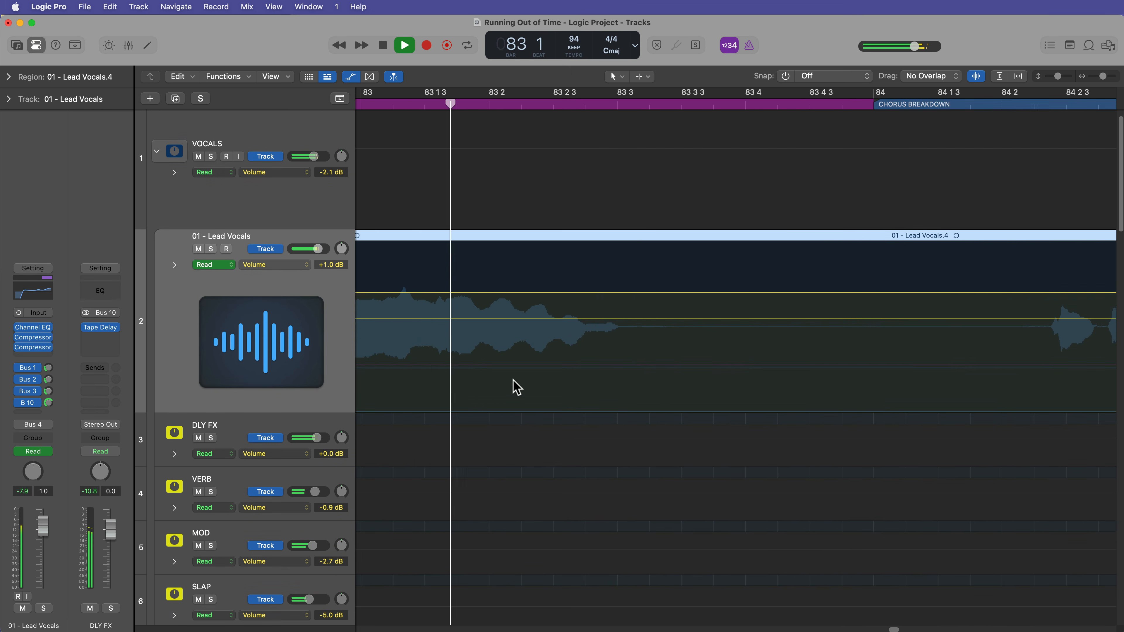
pyautogui.press('space')
# Step: Make the DLY FX track taller and pull its Volume automation line down to -∞ dB
pyautogui.hscroll(-20, 530, 423)
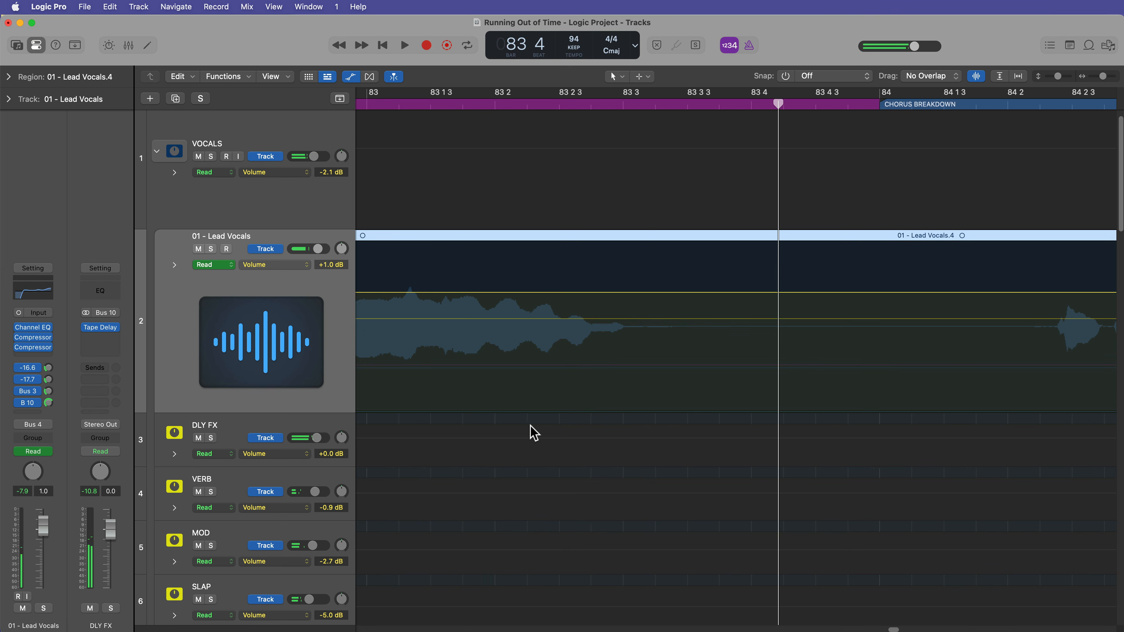
pyautogui.hscroll(-10, 534, 432)
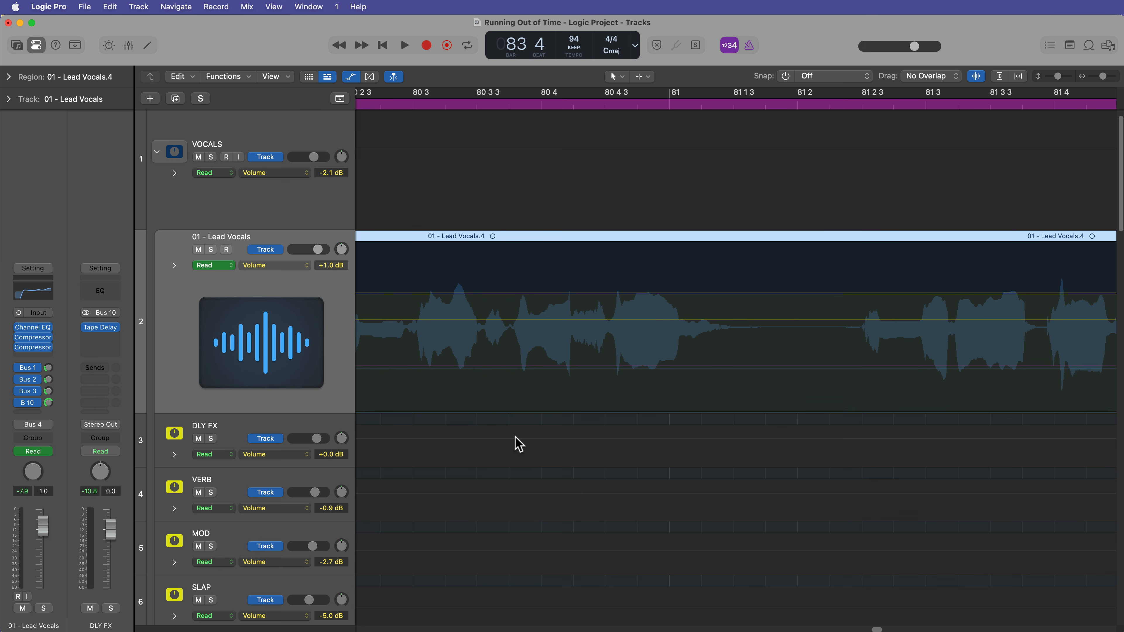
pyautogui.moveTo(284, 464); pyautogui.dragTo(281, 525)
pyautogui.click(447, 465)
pyautogui.moveTo(470, 467); pyautogui.dragTo(457, 579)
# Step: Draw DLY FX Volume automation rising from -∞ to -17.0 dB near 80 4 3 and falling back to -∞ near 81 2 3, then play it
pyautogui.click(654, 522)
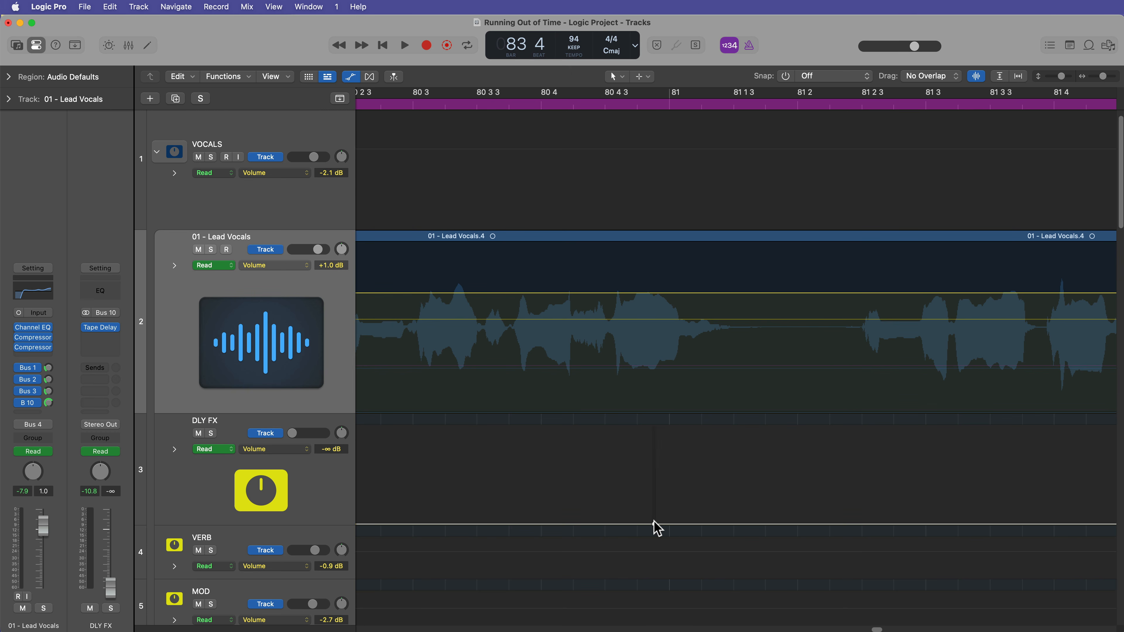
pyautogui.moveTo(653, 524); pyautogui.dragTo(613, 523)
pyautogui.click(631, 523)
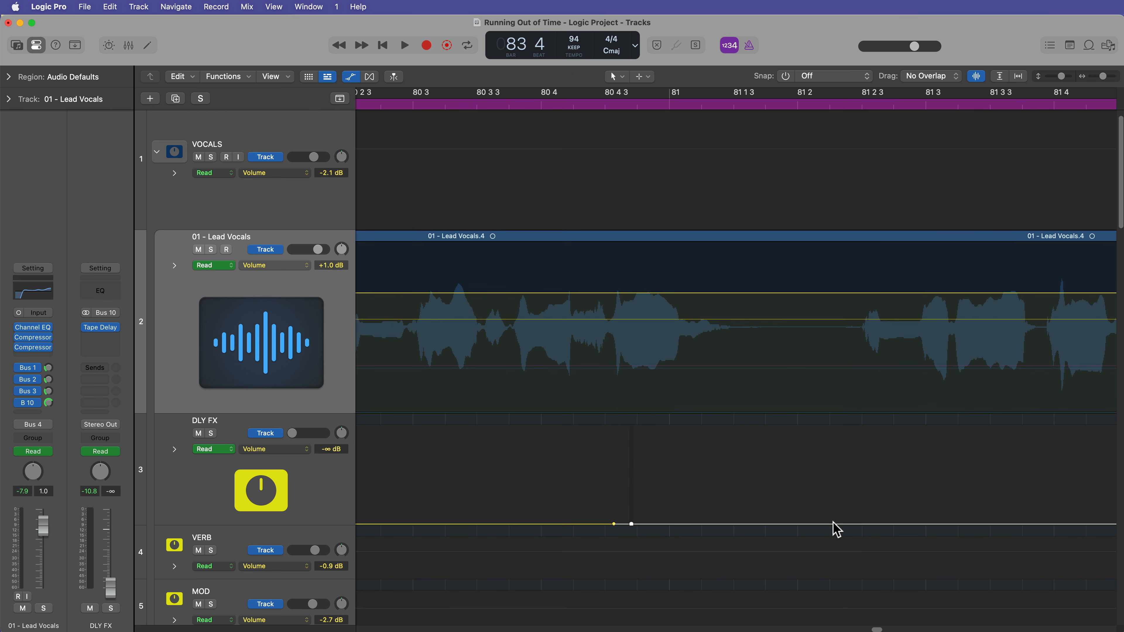
pyautogui.click(867, 524)
pyautogui.moveTo(770, 525); pyautogui.dragTo(783, 504)
pyautogui.press('space')
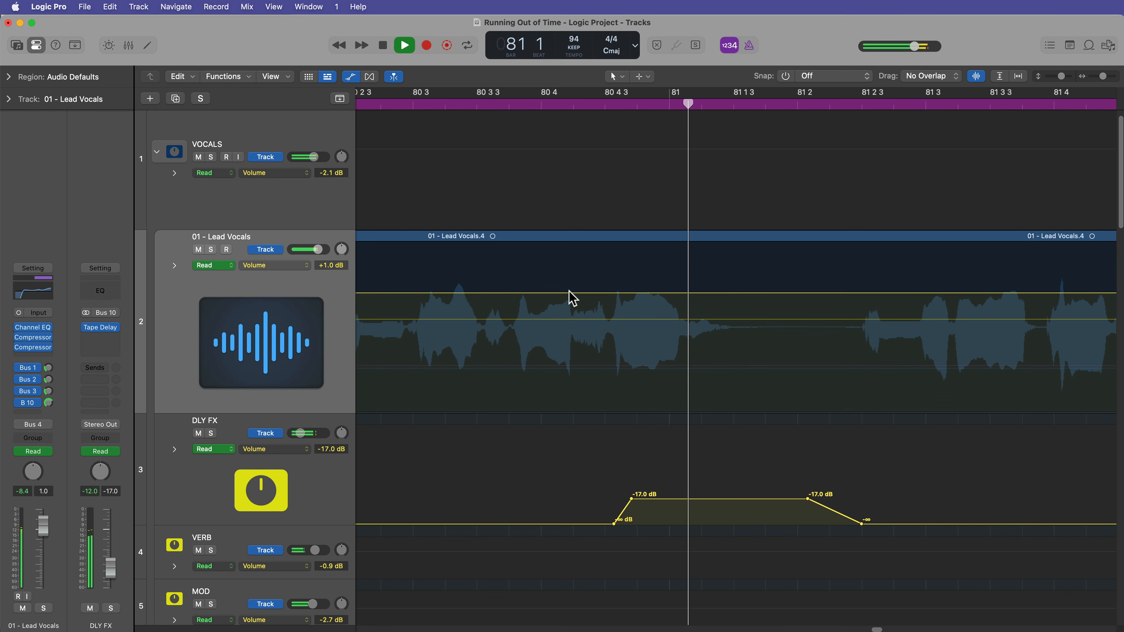
pyautogui.press('space')
# Step: Raise the DLY FX Volume plateau to -11.3 dB, replay the phrase, and shift the fade's end point slightly later
pyautogui.moveTo(798, 502); pyautogui.dragTo(773, 463)
pyautogui.click(489, 104)
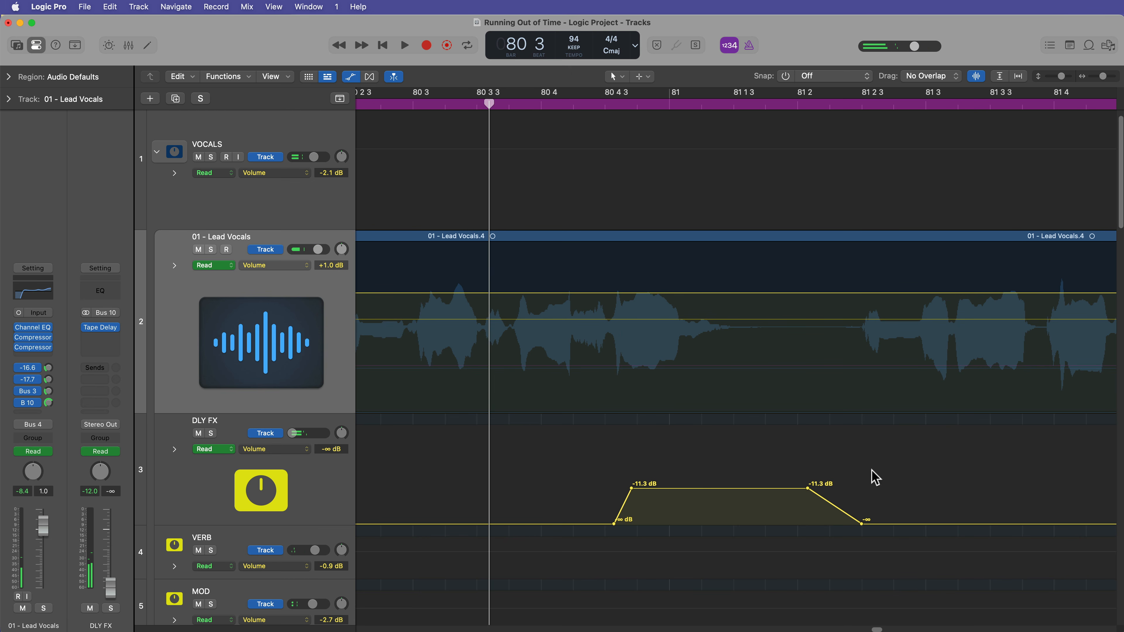
pyautogui.press('space')
pyautogui.moveTo(861, 524); pyautogui.dragTo(864, 524)
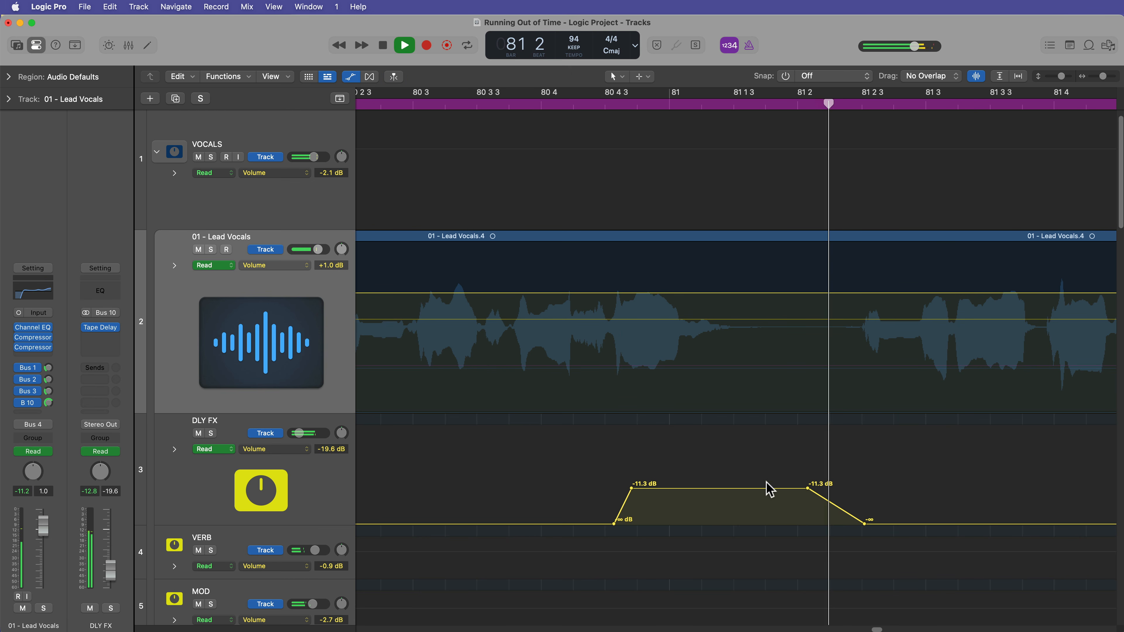
# Step: Raise the DLY FX Volume automation plateau to -8.1 dB and replay the phrase
pyautogui.moveTo(758, 492); pyautogui.dragTo(757, 484)
pyautogui.press('space')
pyautogui.click(496, 103)
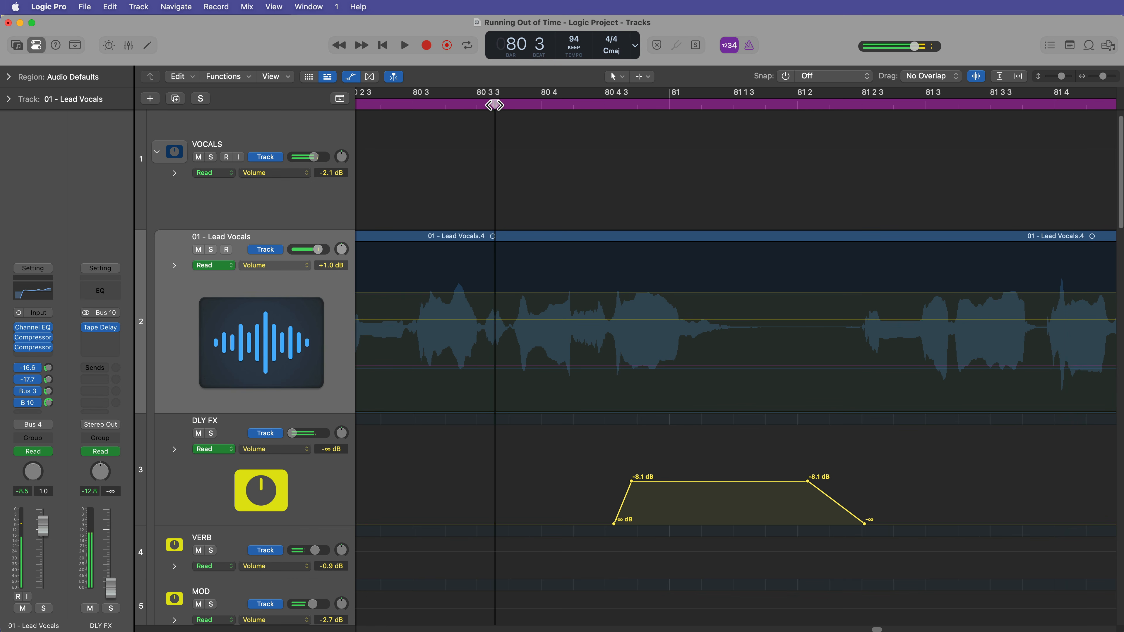
pyautogui.press('space')
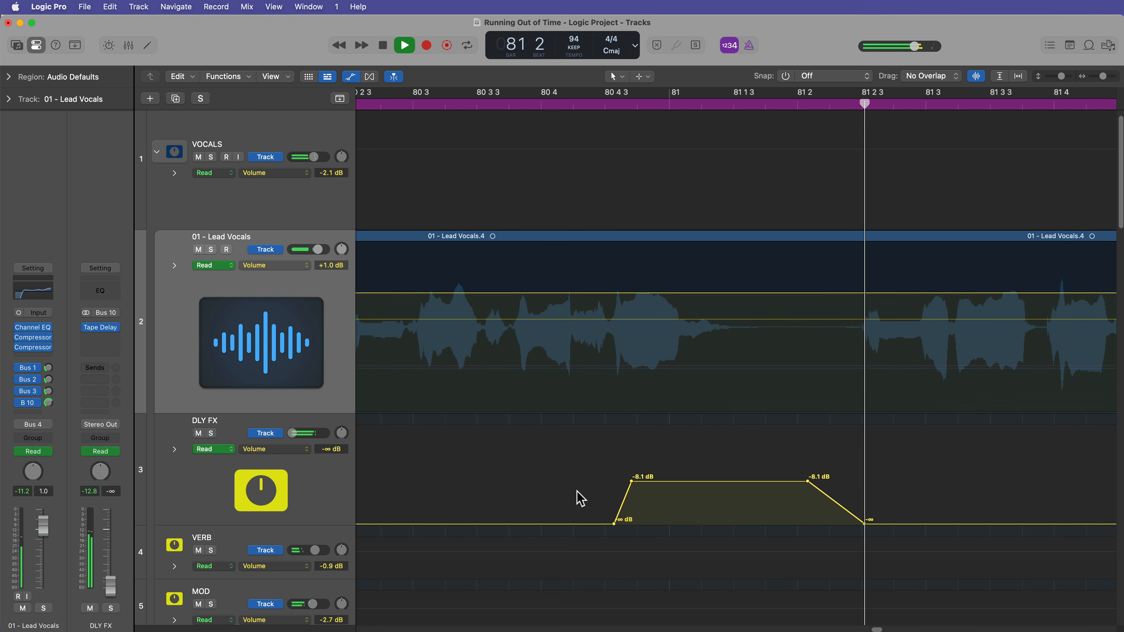
pyautogui.press('space')
# Step: Move the upper point of the DLY FX Volume automation's rising ramp slightly later and replay from 80 3 3
pyautogui.click(632, 481)
pyautogui.moveTo(638, 482); pyautogui.dragTo(646, 483)
pyautogui.click(494, 103)
pyautogui.press('space')
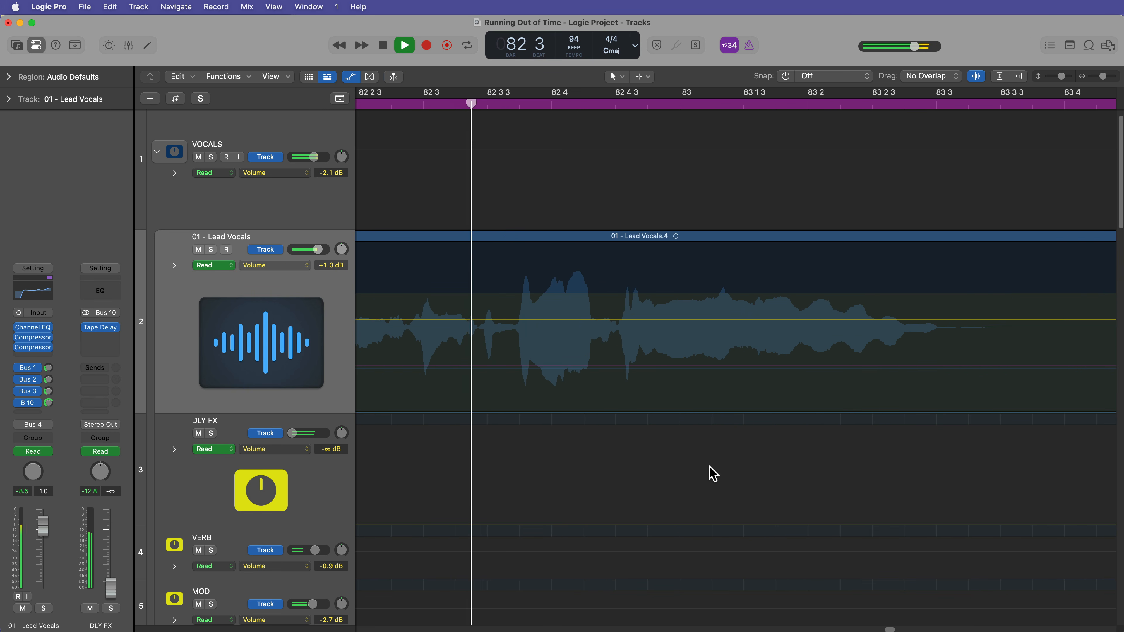
# Step: Draw a second DLY FX Volume automation throw from about 82 4 3 to 84 2 with a -10.7 dB plateau, and play it
pyautogui.click(641, 523)
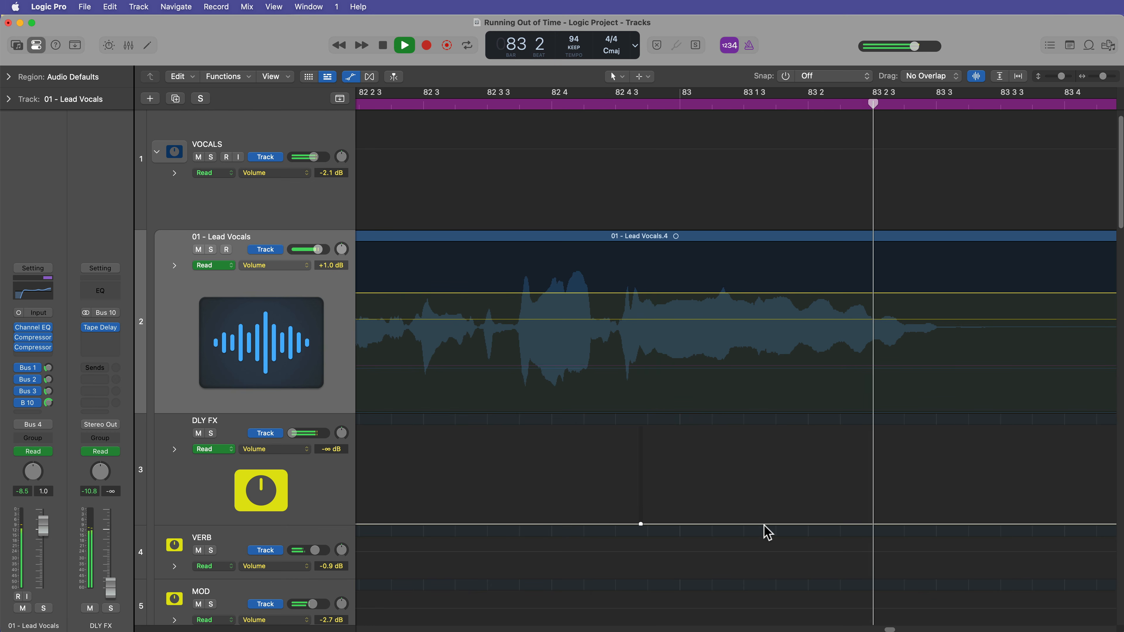
pyautogui.press('space')
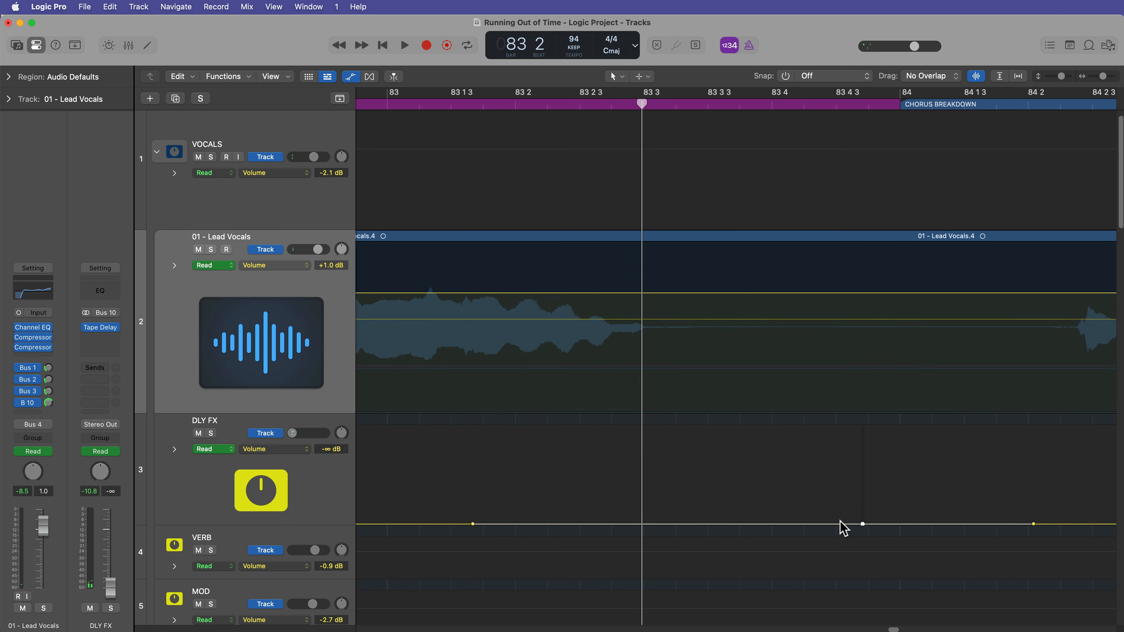
pyautogui.moveTo(843, 527); pyautogui.dragTo(837, 489)
pyautogui.hscroll(-5, 810, 420)
pyautogui.click(436, 94)
pyautogui.press('space')
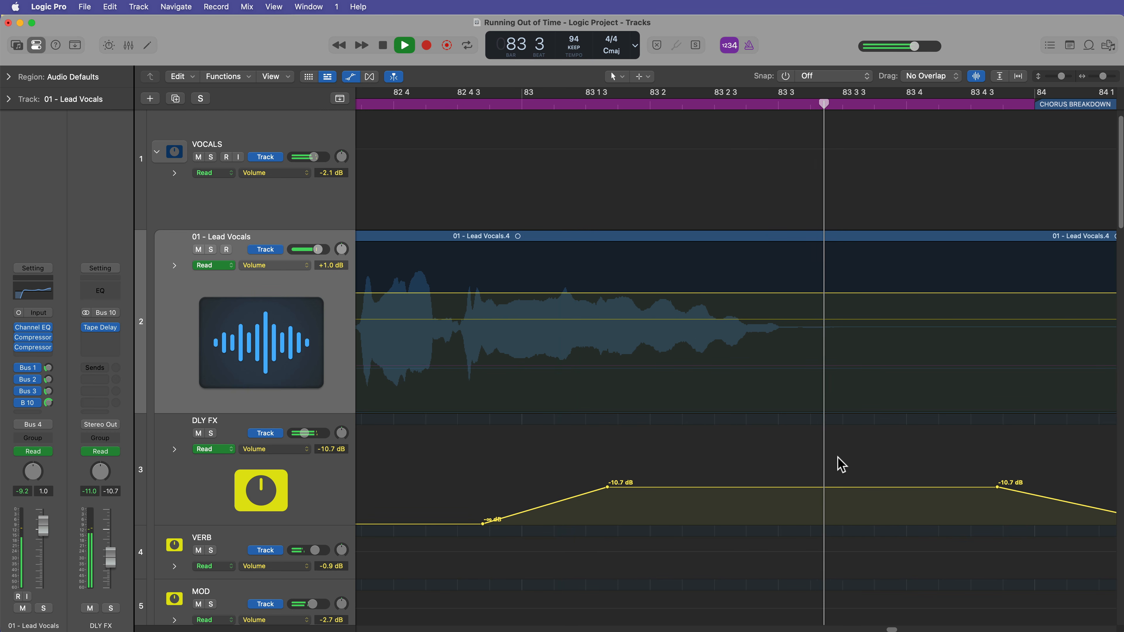
pyautogui.press('space')
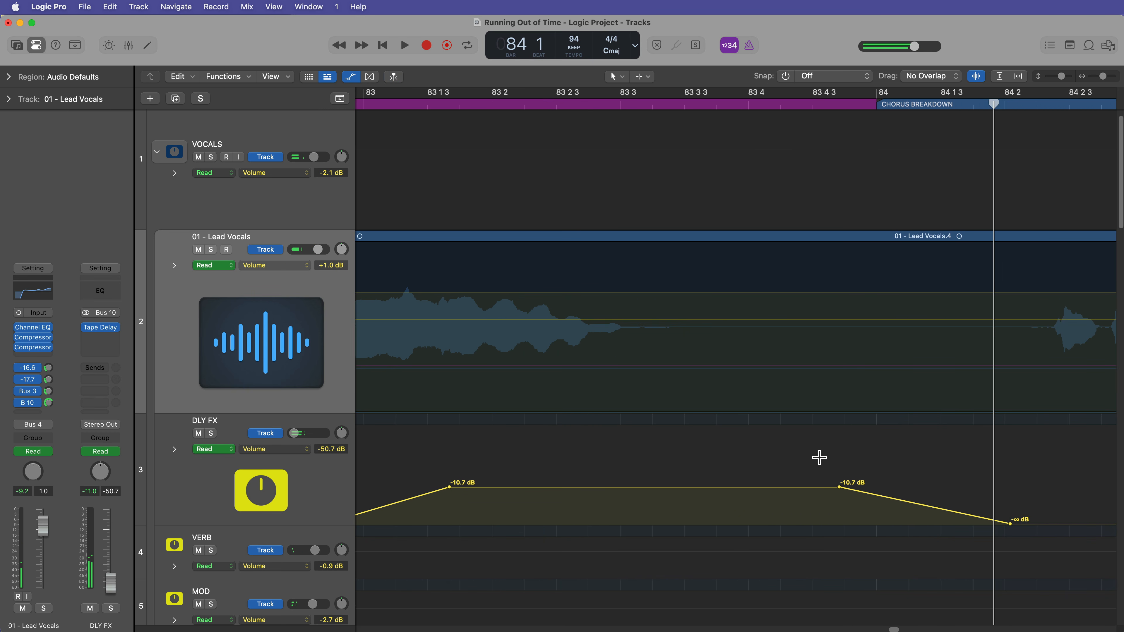
pyautogui.press('super+Left')
pyautogui.press('super+Left')
pyautogui.press('super+Left')
pyautogui.press('super+Left')
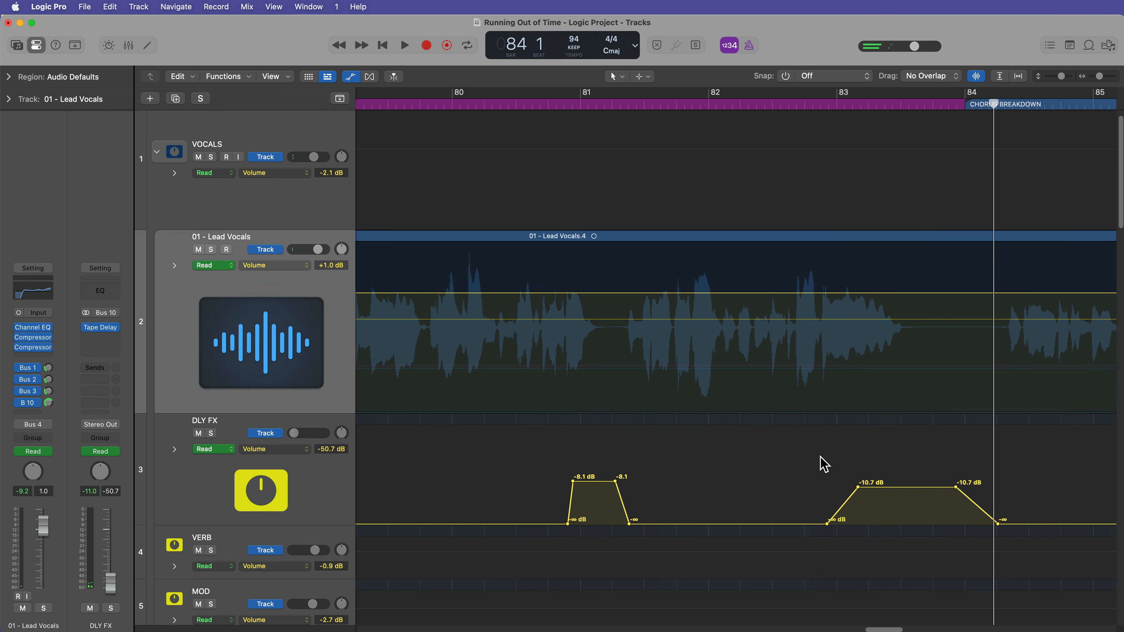
# Step: Add a send on the DLY FX channel strip to the VERB aux on Bus 1 at about -3.8 dB
pyautogui.click(269, 491)
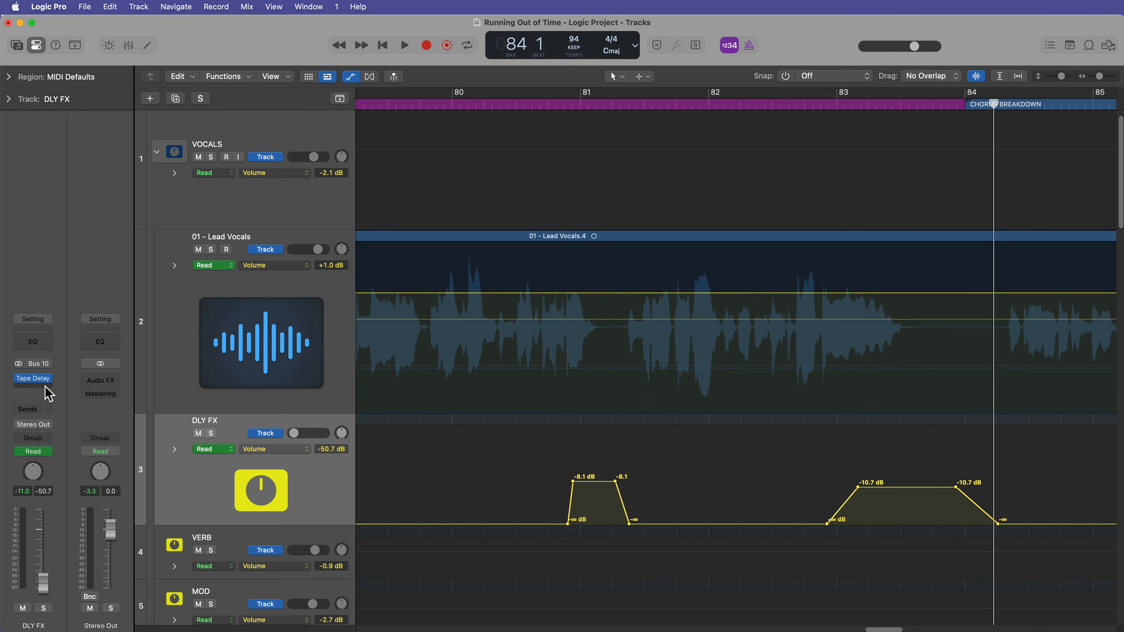
pyautogui.press('x')
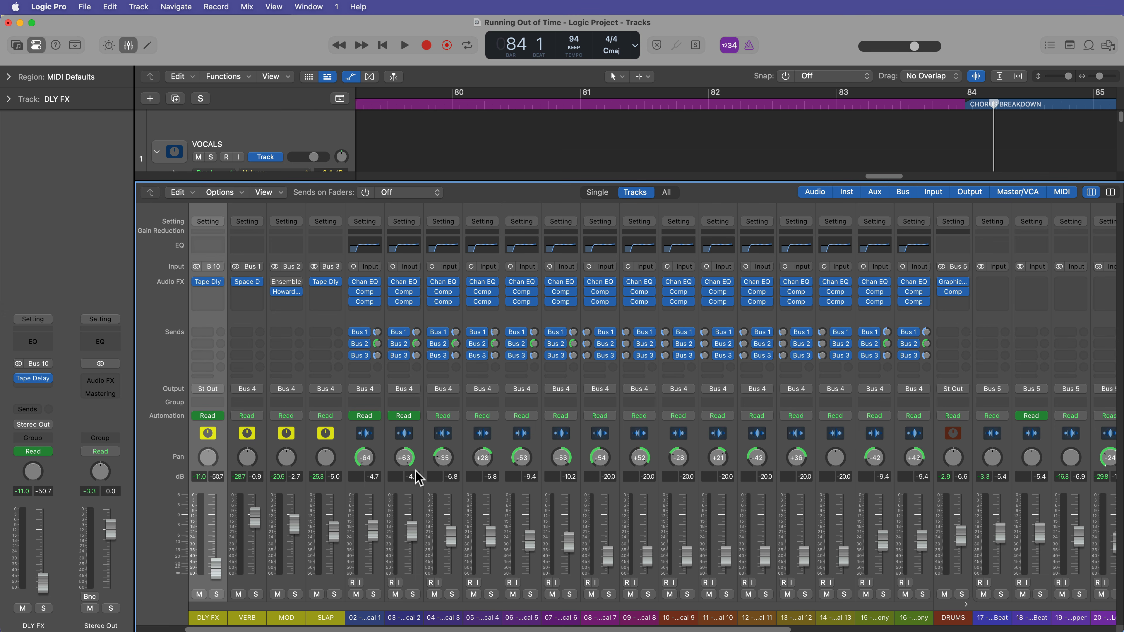
pyautogui.hscroll(-3, 207, 368)
pyautogui.click(301, 621)
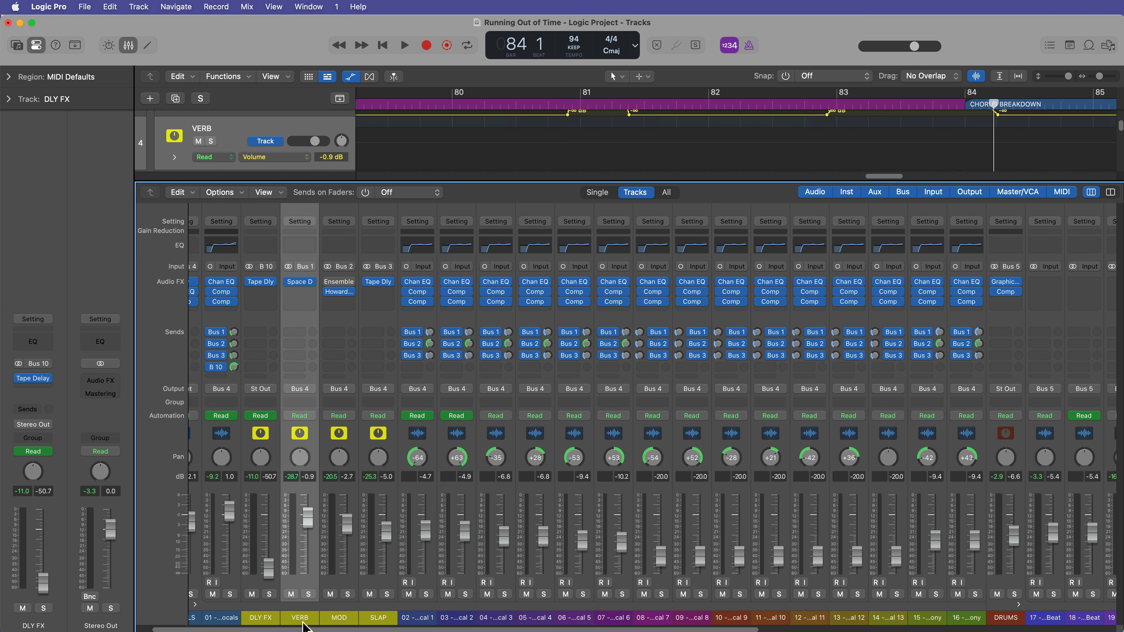
pyautogui.click(264, 620)
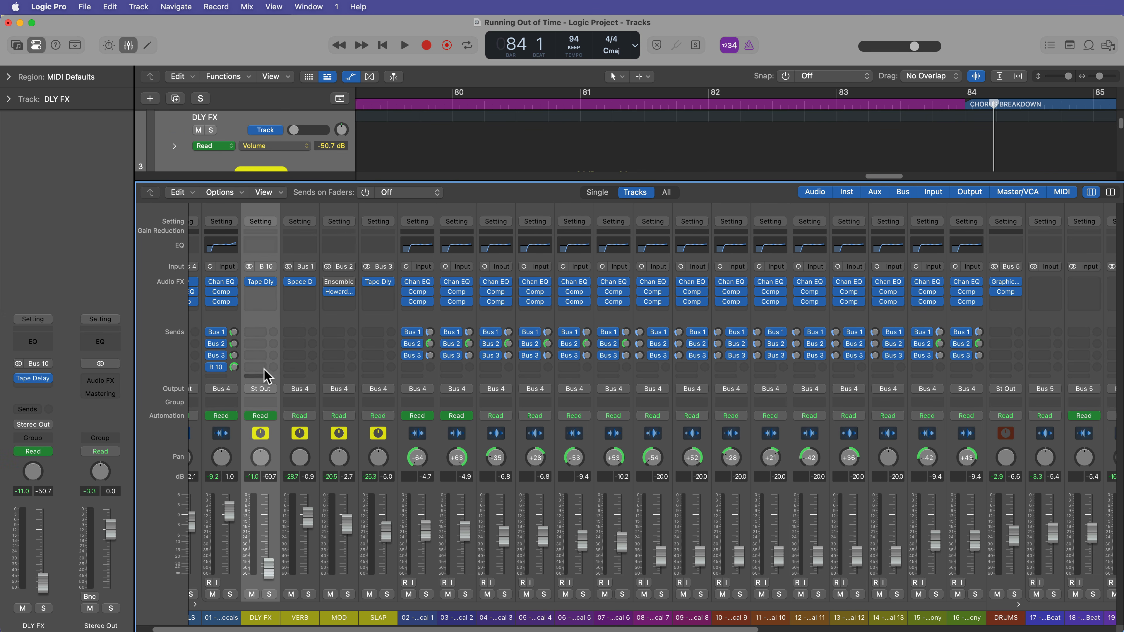
pyautogui.click(259, 332)
pyautogui.moveTo(261, 350)
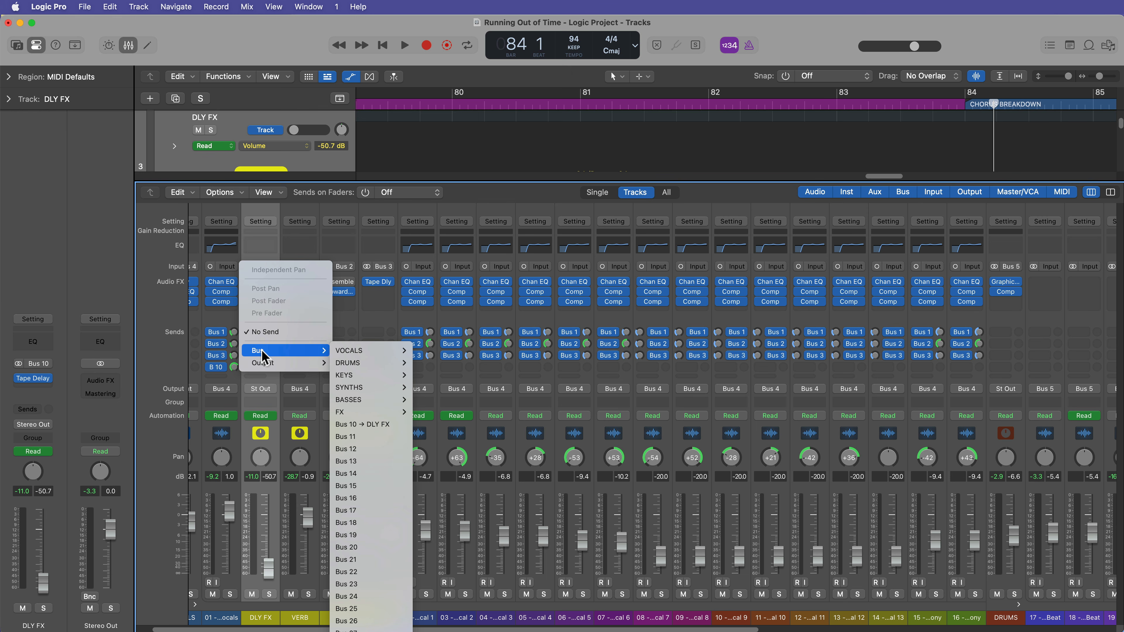
pyautogui.click(383, 220)
pyautogui.click(254, 333)
pyautogui.moveTo(280, 352)
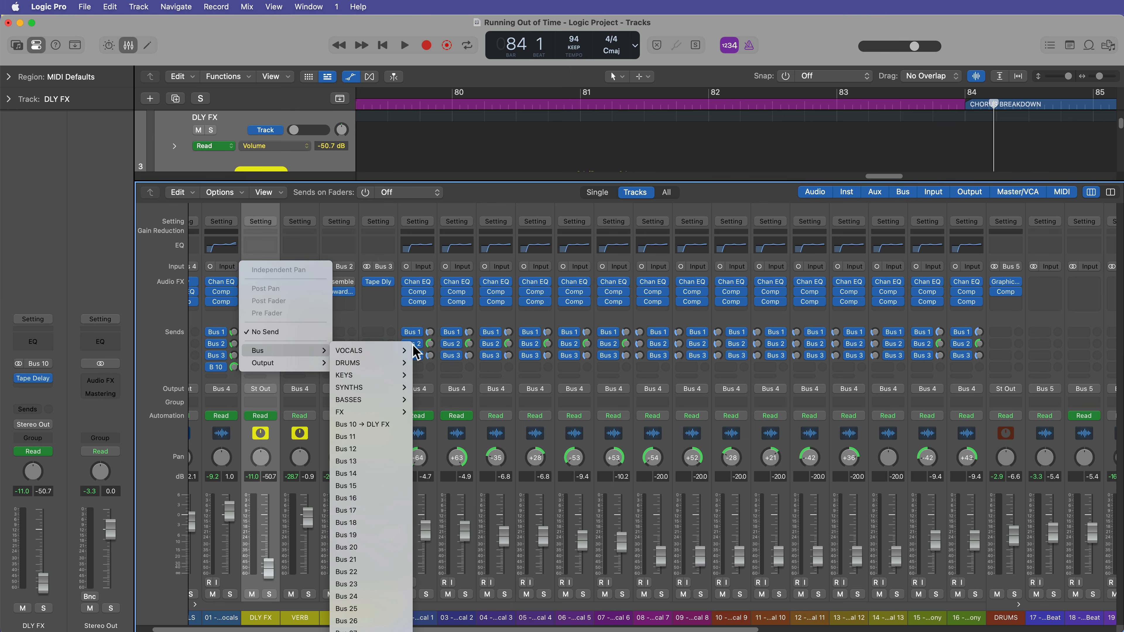
pyautogui.moveTo(350, 350)
pyautogui.click(436, 353)
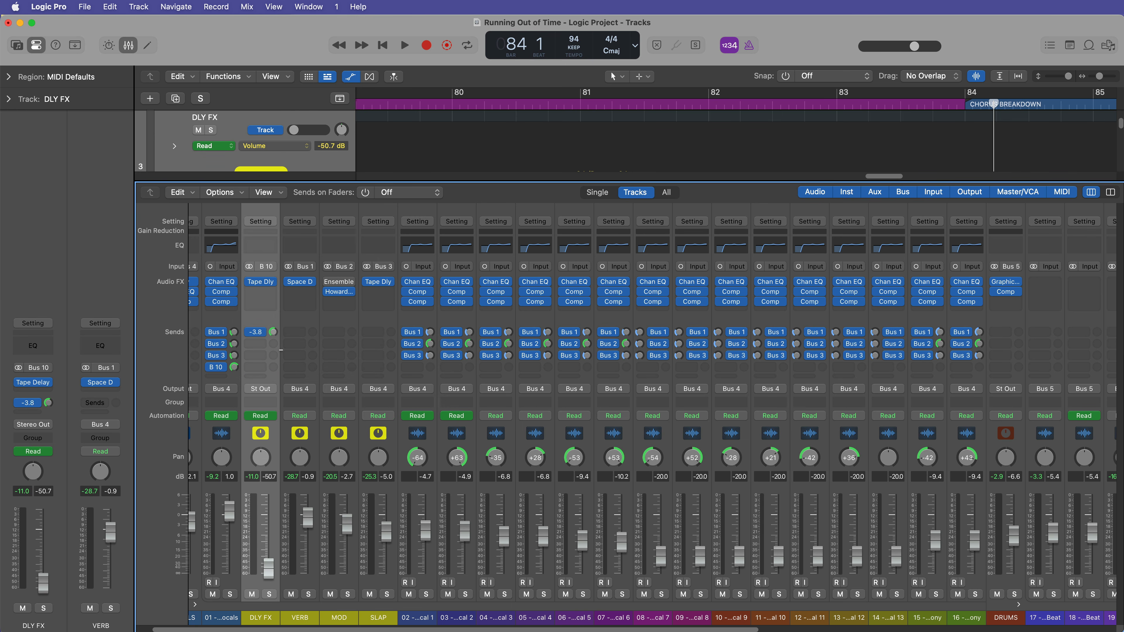
# Step: Replay the vocals from about 80 3 and lower the DLY FX Volume plateau near bar 81 to -12.8 dB
pyautogui.press('x')
pyautogui.click(518, 105)
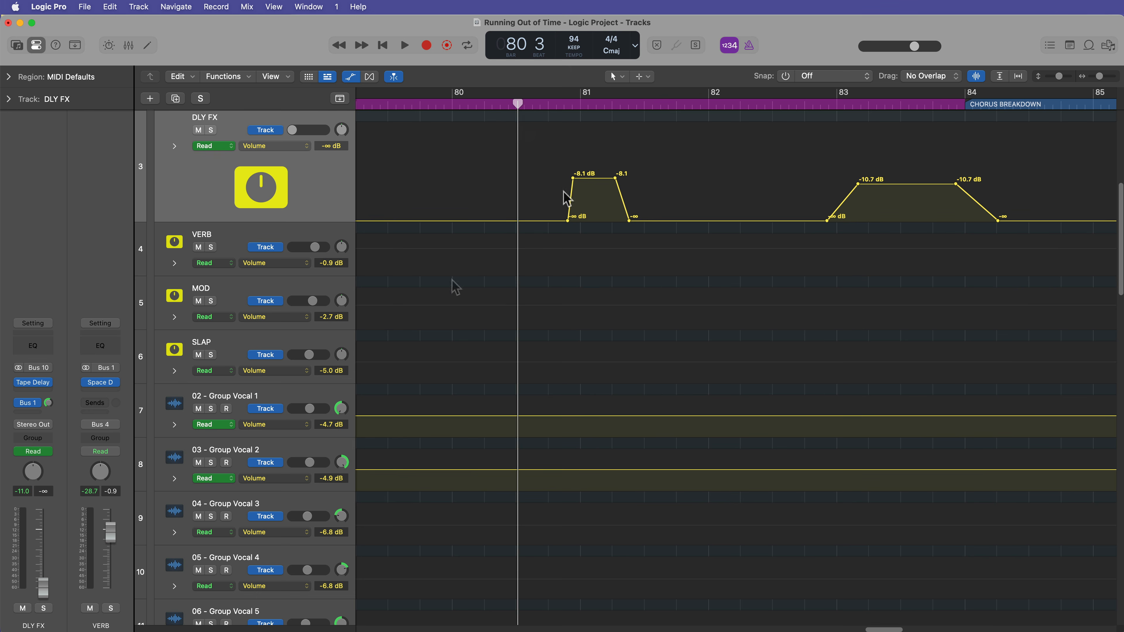
pyautogui.press('space')
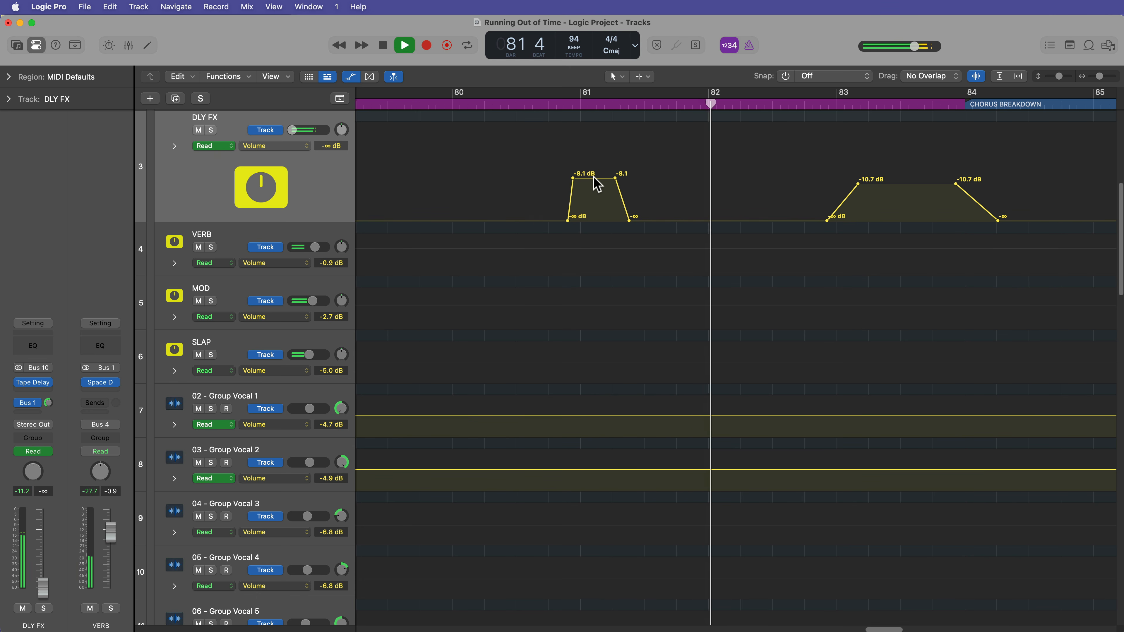
pyautogui.moveTo(594, 178); pyautogui.dragTo(595, 188)
pyautogui.scroll(3, 744, 340)
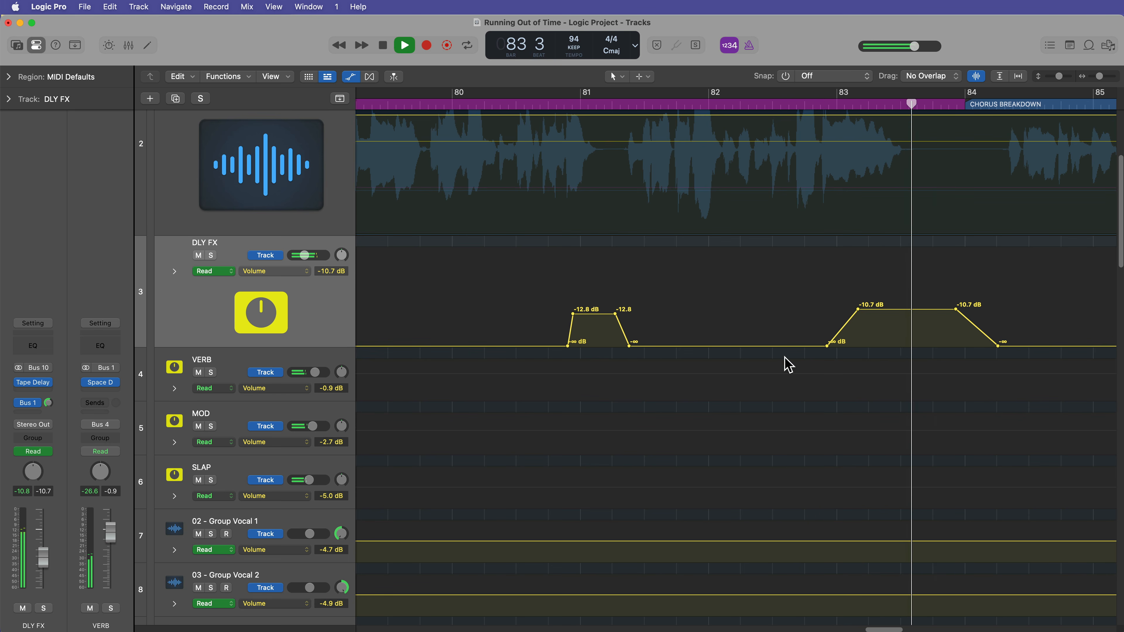
# Step: Collapse the VOCALS, DRUMS and KEYS track stacks
pyautogui.press('super+Left')
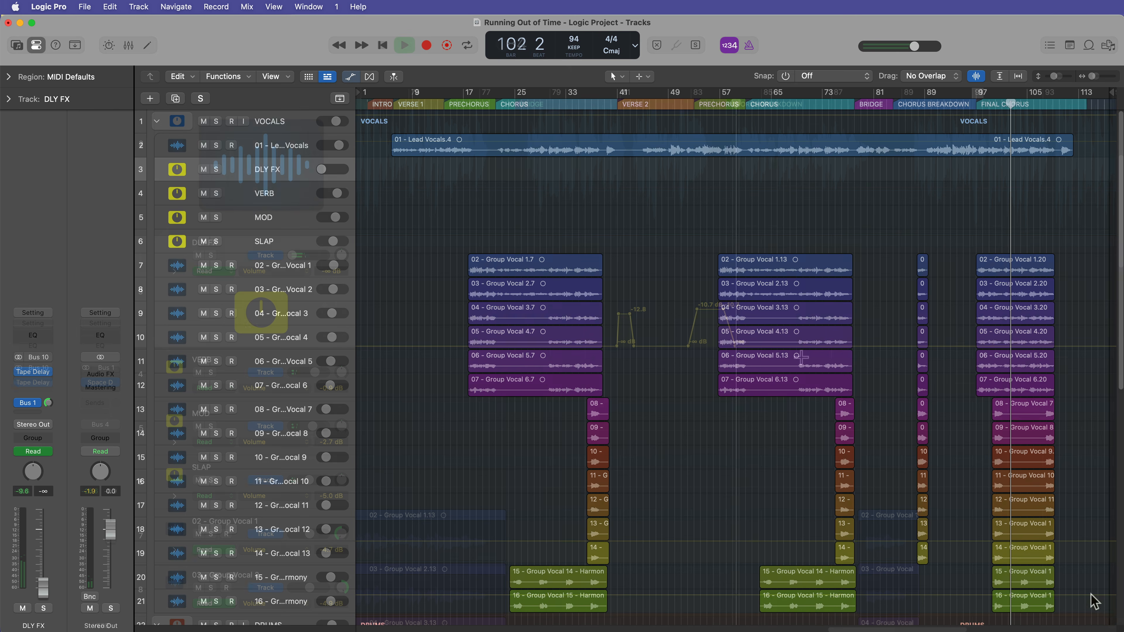
pyautogui.click(157, 121)
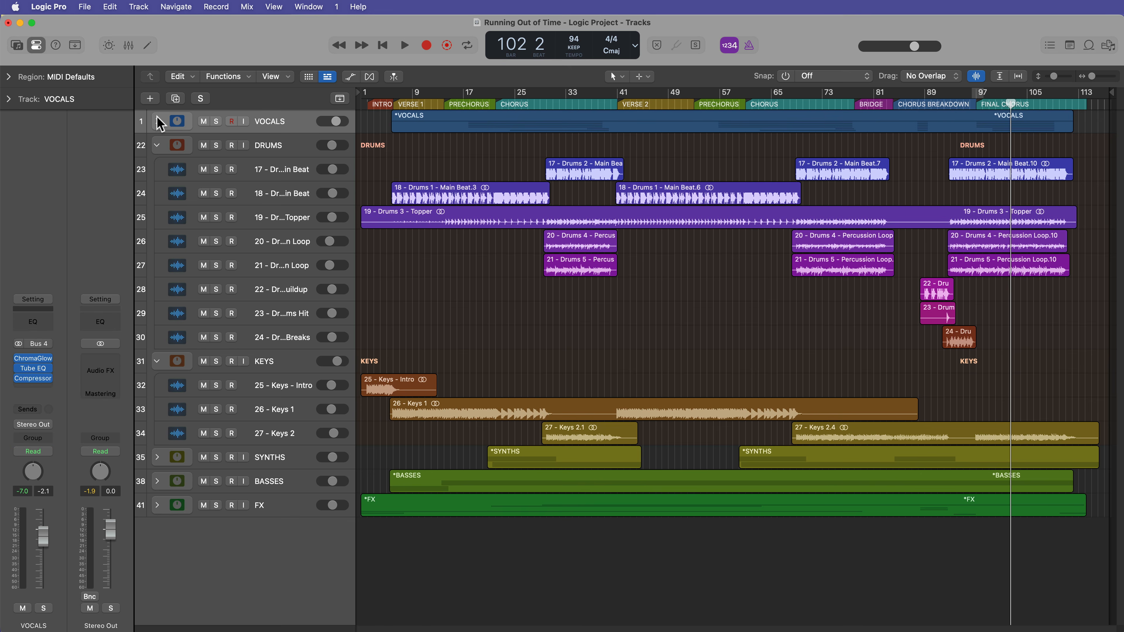
pyautogui.click(157, 145)
pyautogui.click(158, 168)
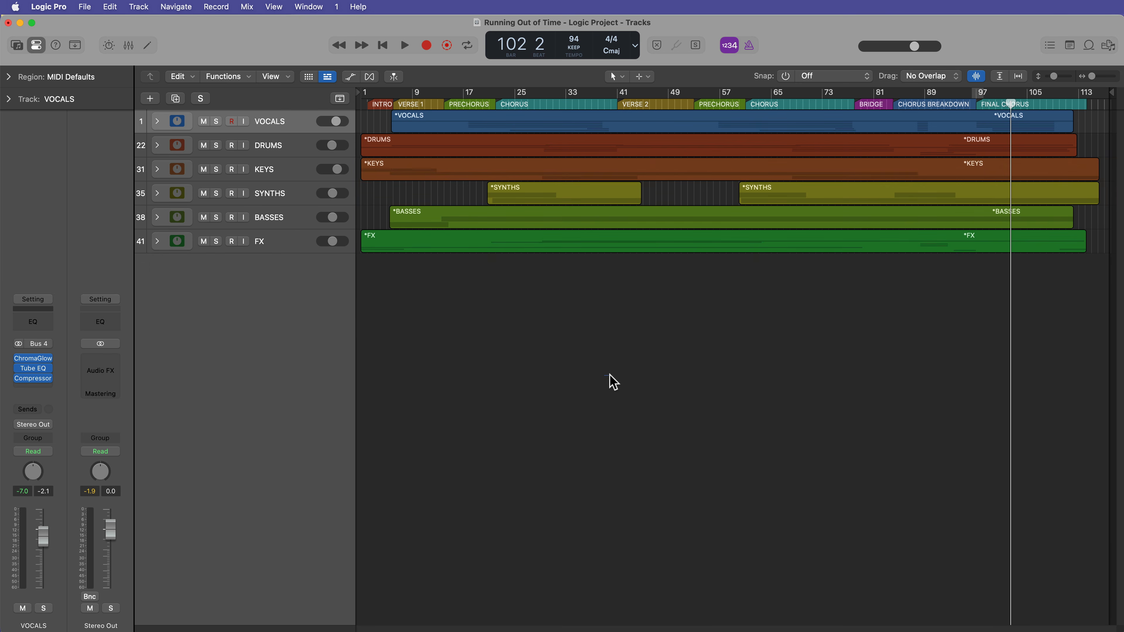
# Step: Create a track for the Master channel strip and move it to the top of the track list
pyautogui.press('x')
pyautogui.click(470, 293)
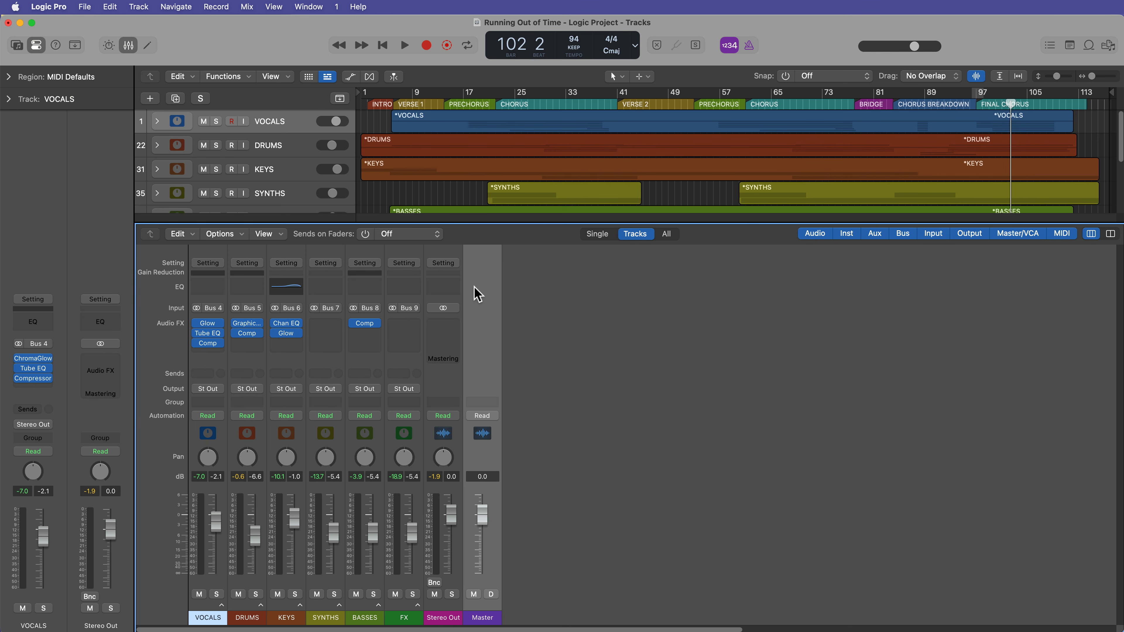
pyautogui.rightClick(476, 293)
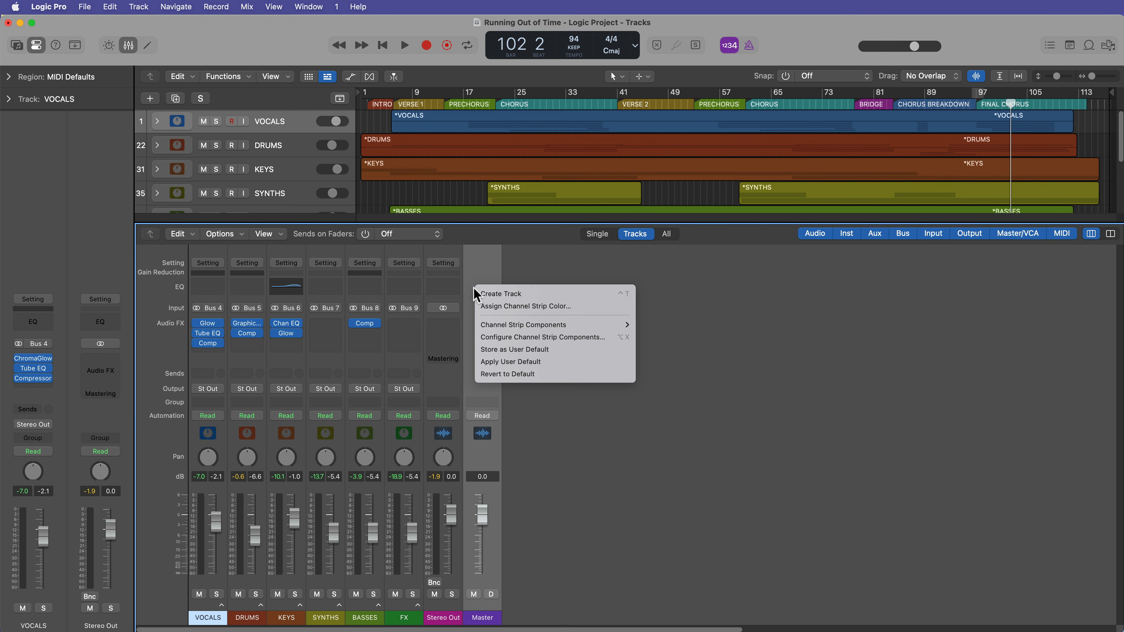
pyautogui.click(560, 294)
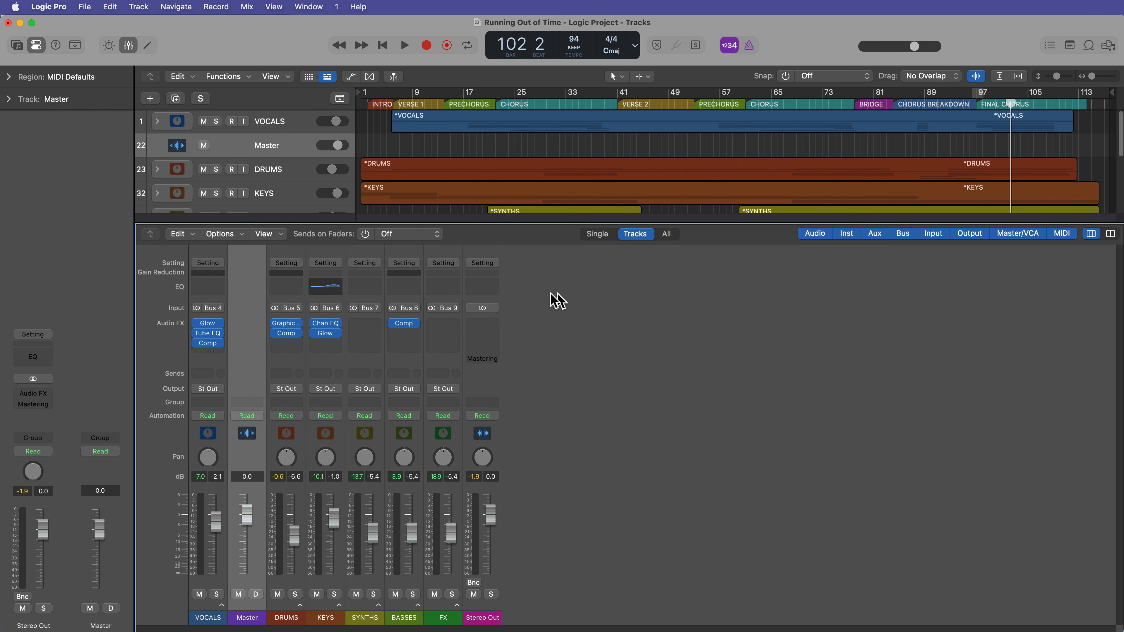
pyautogui.press('x')
pyautogui.moveTo(288, 149); pyautogui.dragTo(294, 268)
# Step: Draw Master Volume automation fading from +0.0 dB near bar 103 down to -∞ near bar 106
pyautogui.press('a')
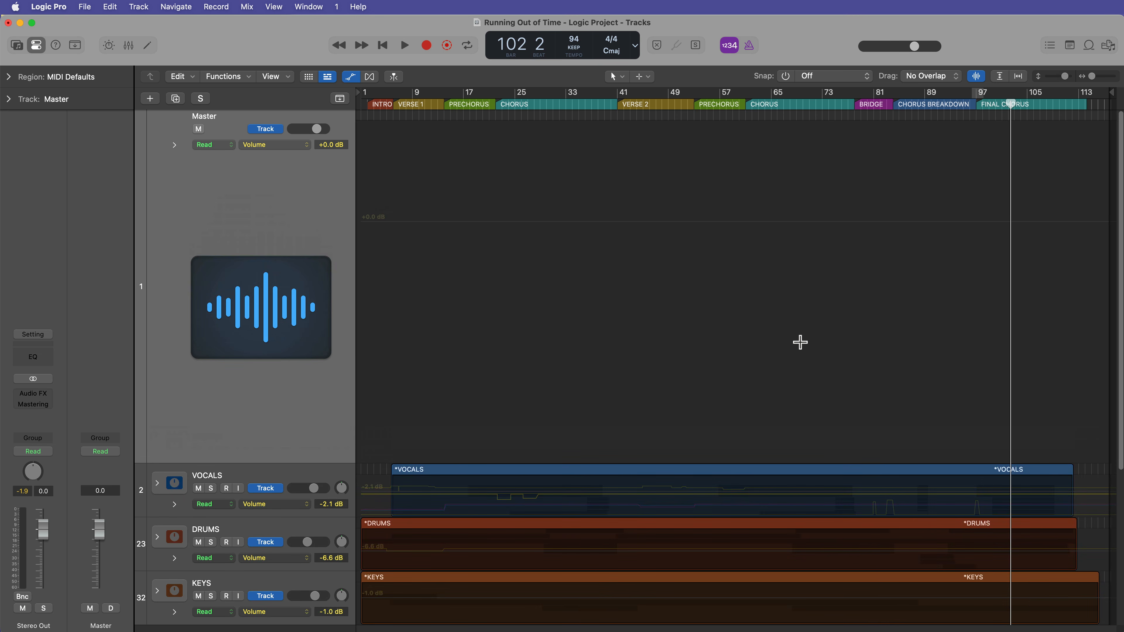
pyautogui.press('super+Right')
pyautogui.press('super+Right')
pyautogui.press('super+Right')
pyautogui.hscroll(4, 800, 343)
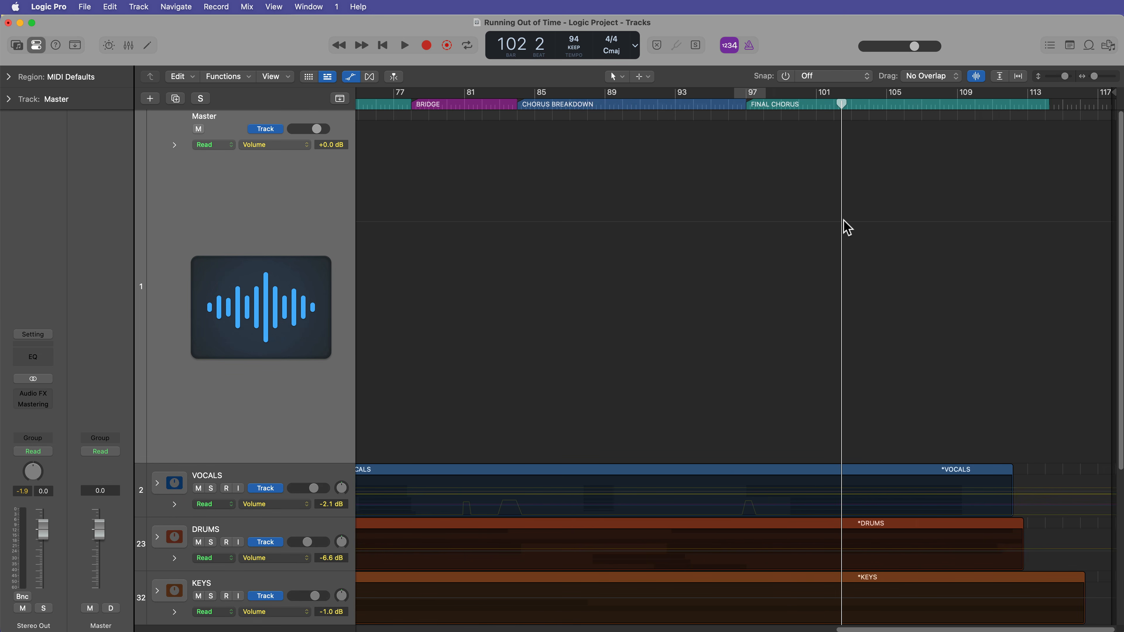
pyautogui.click(865, 235)
pyautogui.click(850, 222)
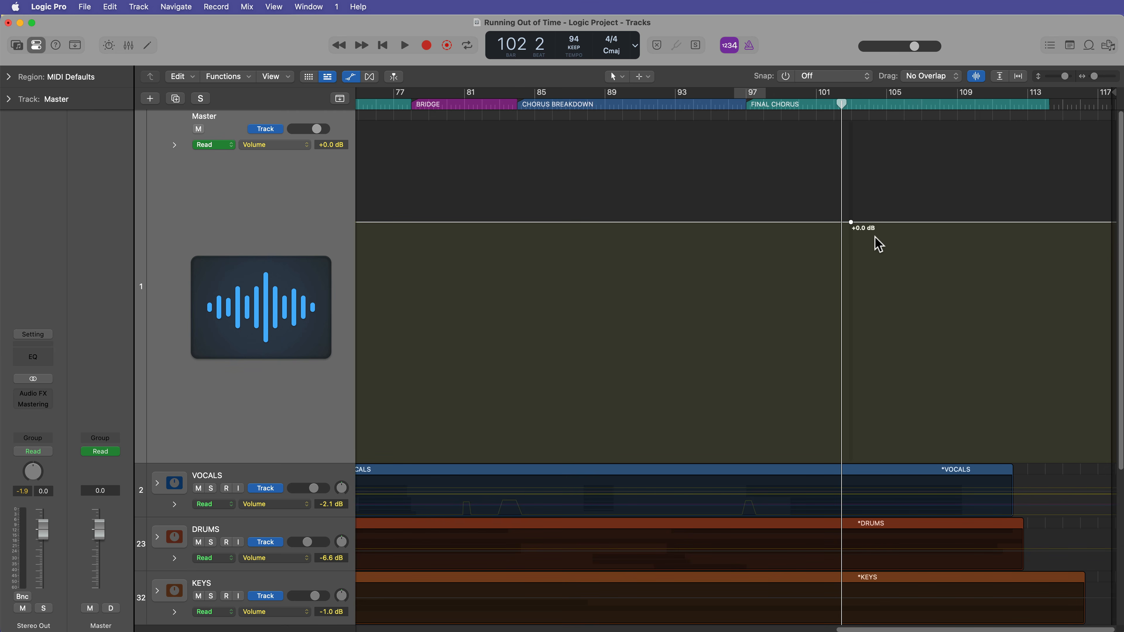
pyautogui.click(907, 221)
pyautogui.moveTo(926, 222); pyautogui.dragTo(942, 520)
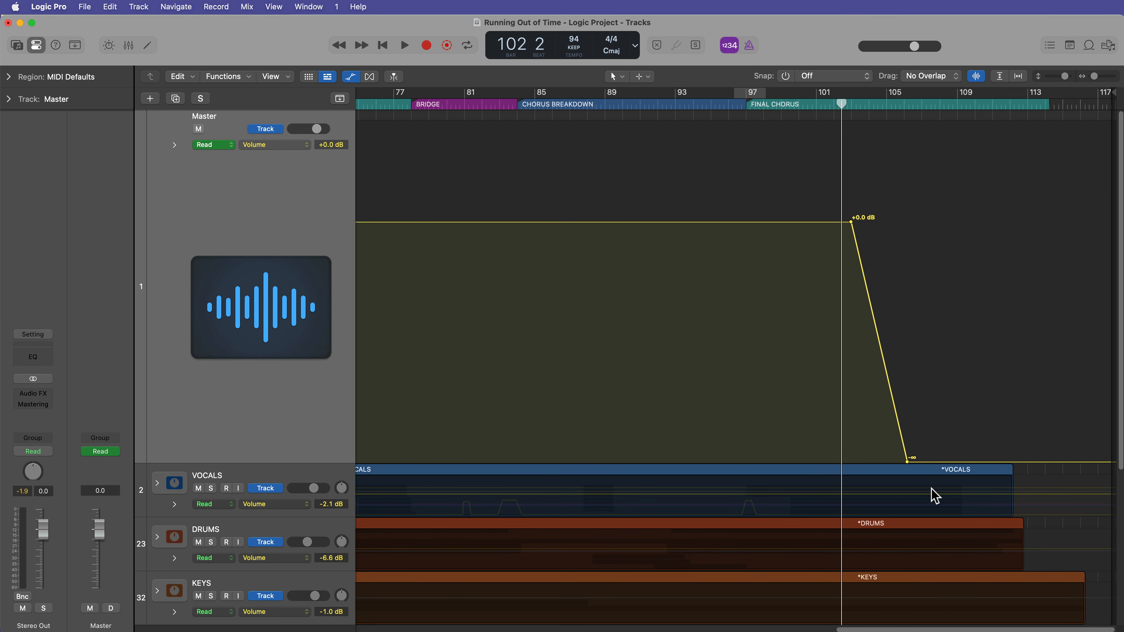
# Step: Play the Master fade-out and extend its -∞ end point to about bar 109
pyautogui.press('super+Right')
pyautogui.press('super+Right')
pyautogui.press('super+Right')
pyautogui.press('super+Right')
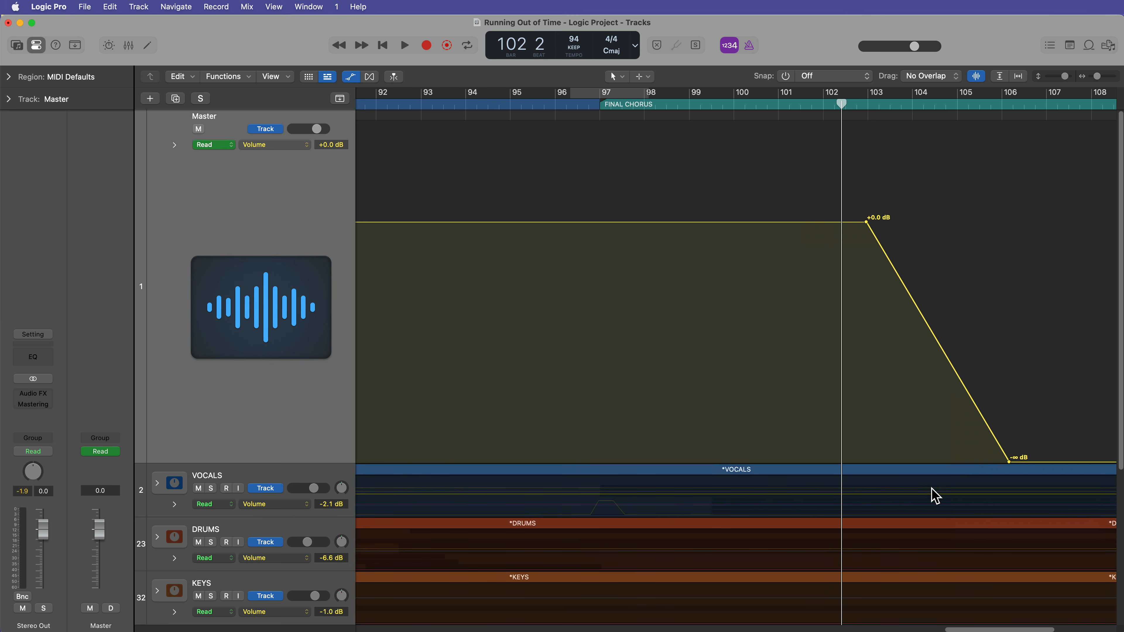
pyautogui.press('space')
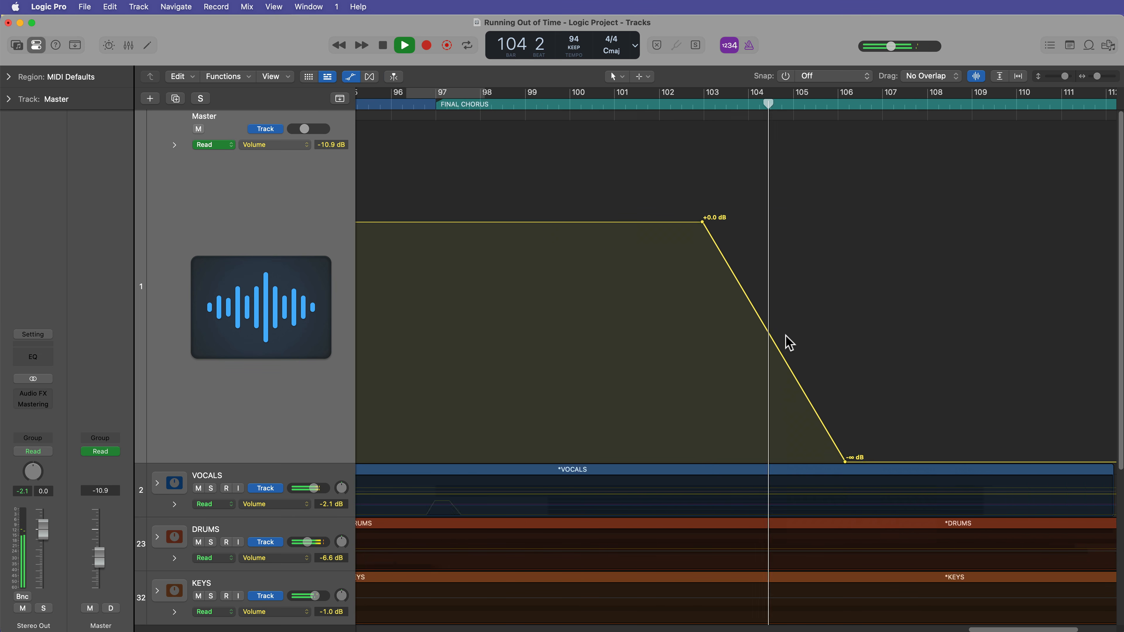
pyautogui.scroll(-1, 785, 383)
pyautogui.moveTo(727, 445); pyautogui.dragTo(857, 444)
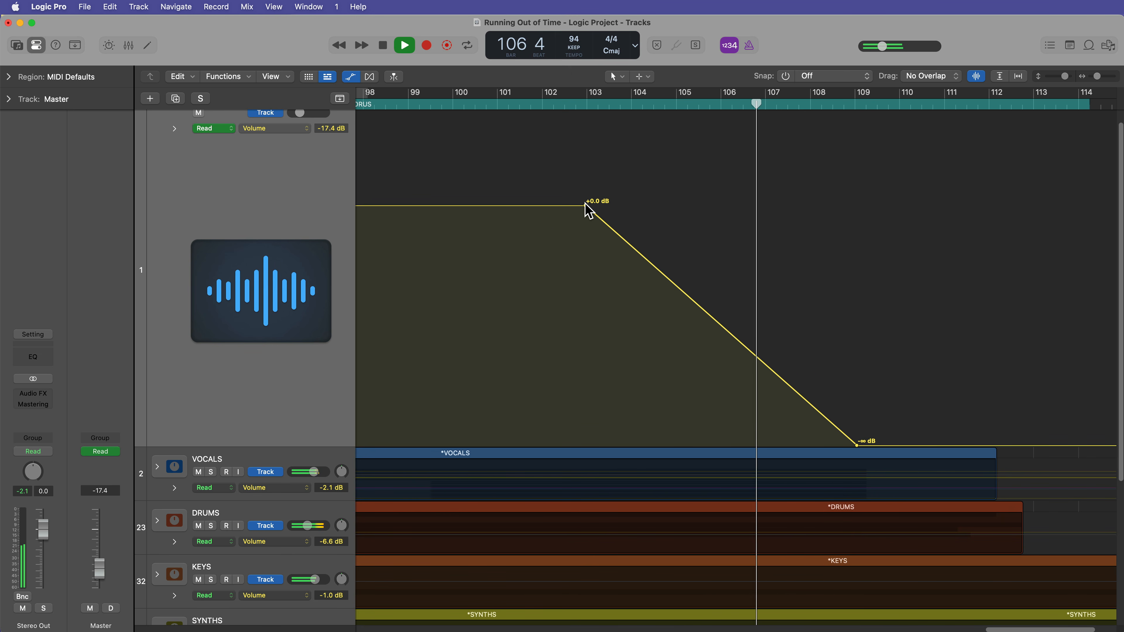
# Step: Bend the Master Volume fade into a curve bowing downward with the Automation Curve Tool
pyautogui.click(642, 76)
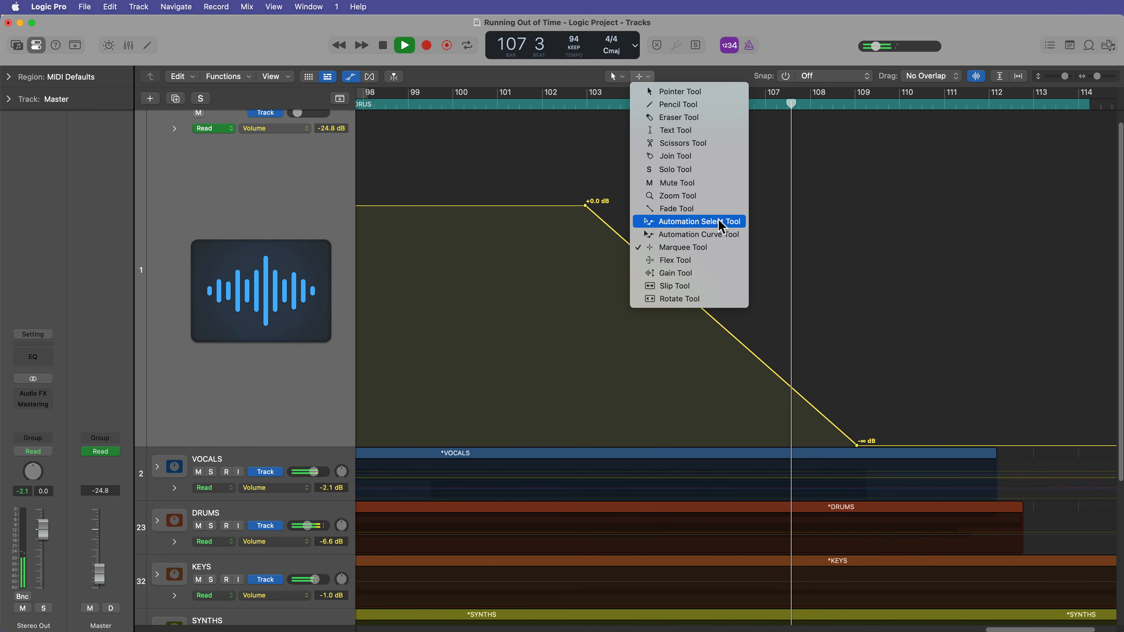
pyautogui.click(718, 234)
pyautogui.press('space')
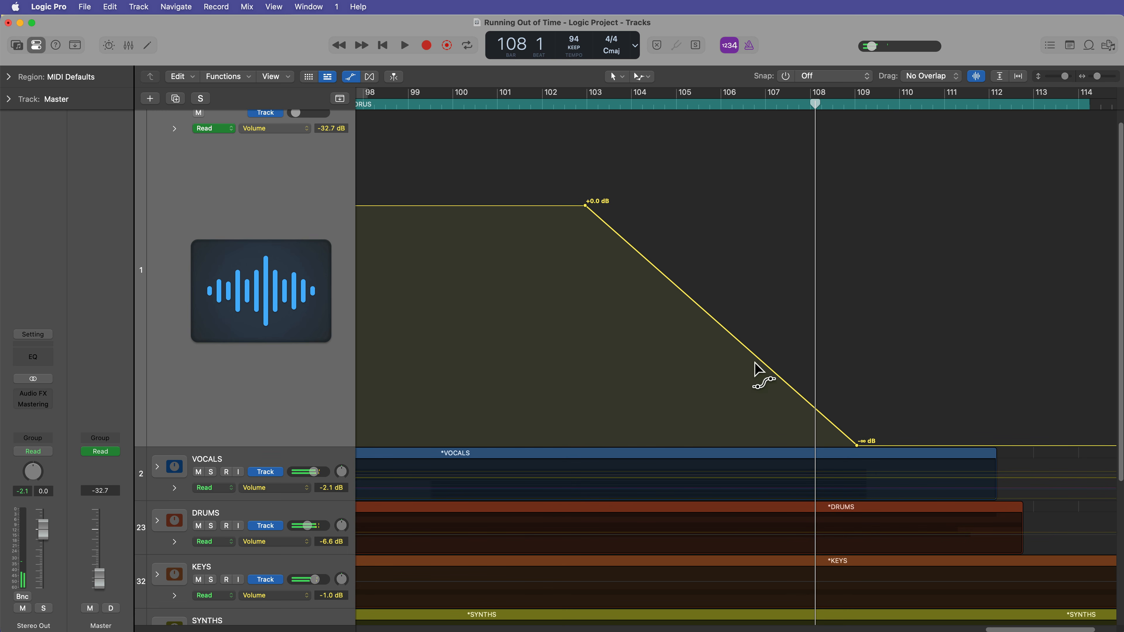
pyautogui.moveTo(754, 362); pyautogui.dragTo(759, 368)
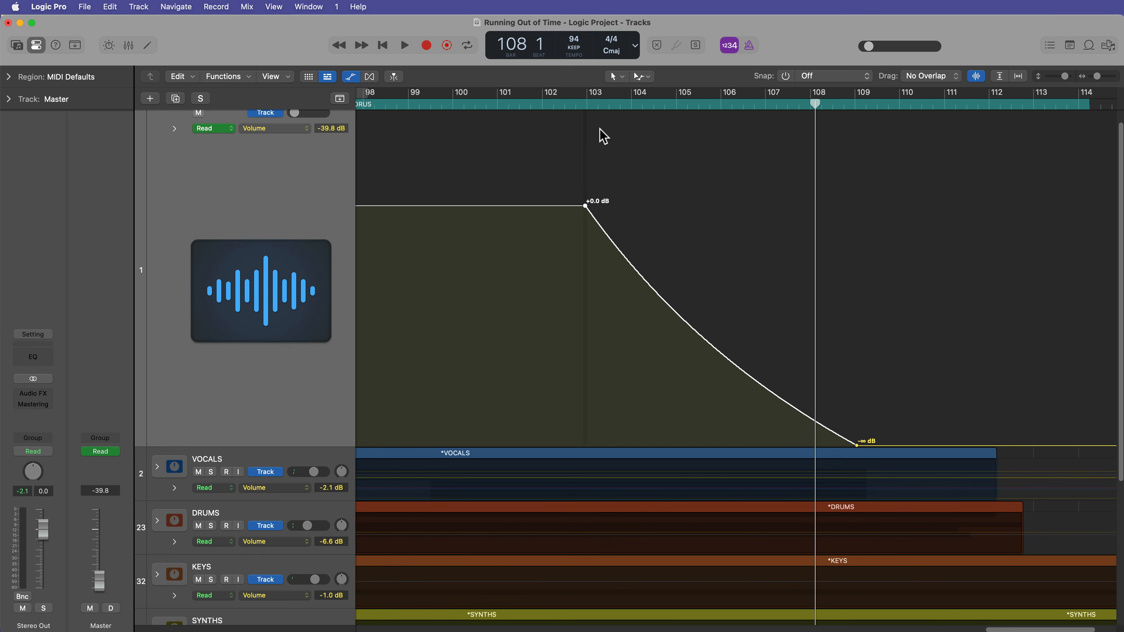
# Step: Move the Master fade's start point to about bar 105 and its end point just past bar 111, replaying the fade-out
pyautogui.click(543, 108)
pyautogui.press('space')
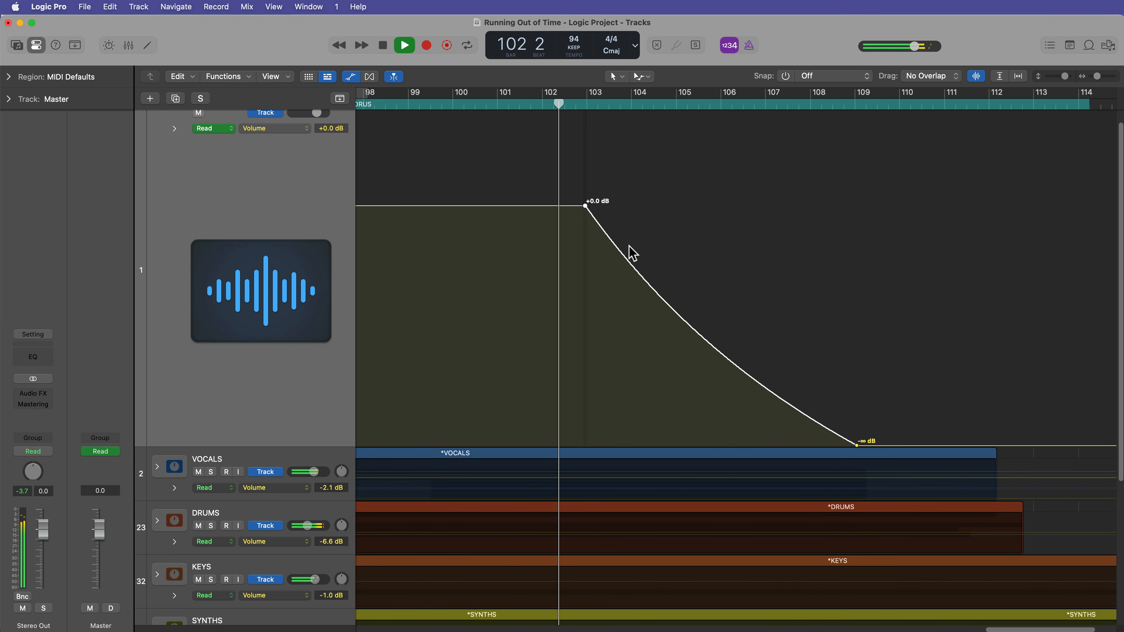
pyautogui.moveTo(584, 205); pyautogui.dragTo(675, 206)
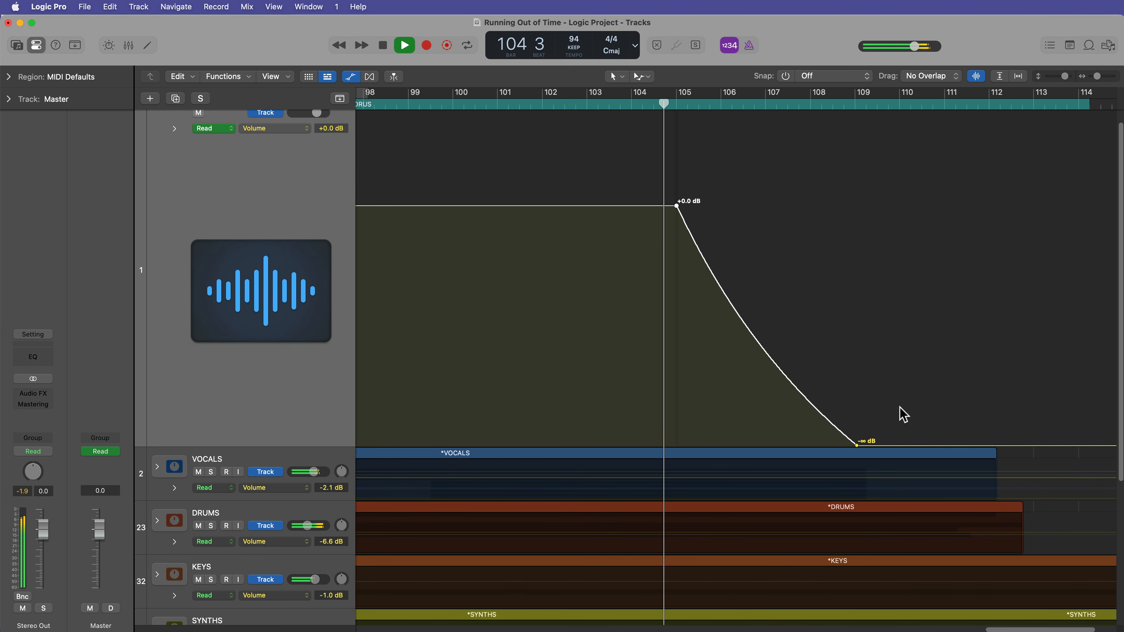
pyautogui.moveTo(857, 446); pyautogui.dragTo(960, 461)
pyautogui.press('space')
pyautogui.doubleClick(585, 104)
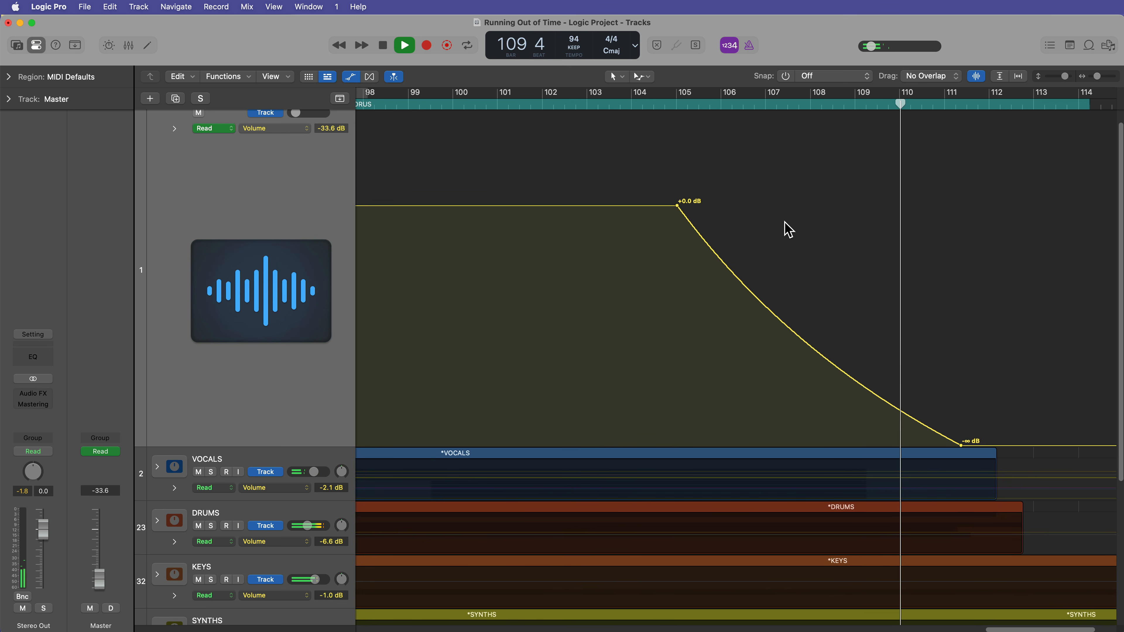
pyautogui.press('space')
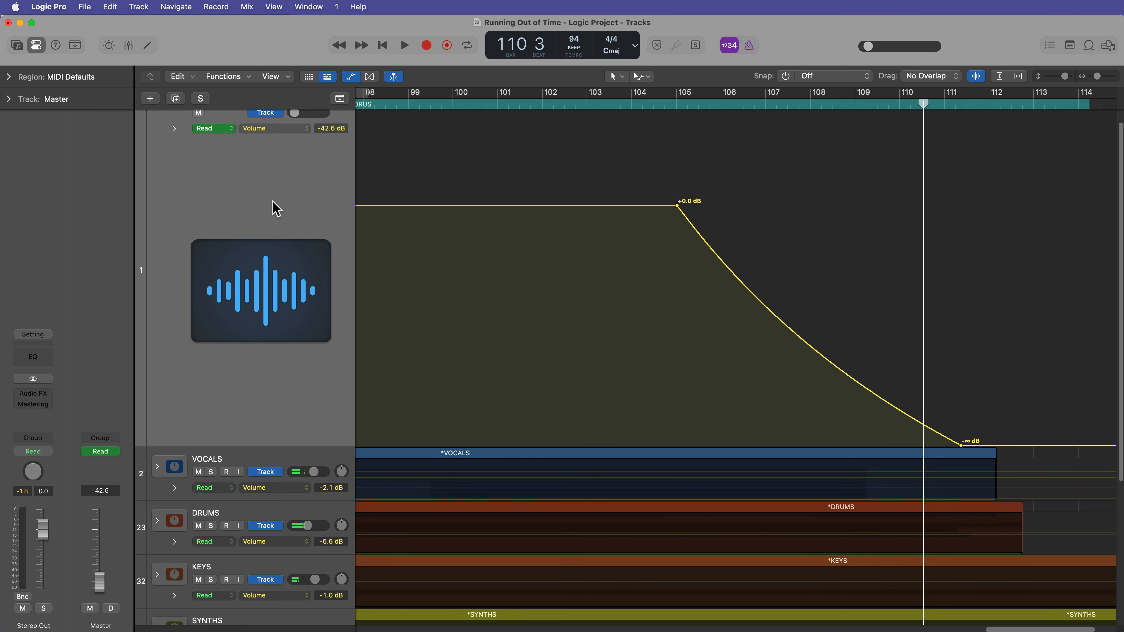
# Step: Move the start of the Master Volume fade to about bar 109.5
pyautogui.scroll(2, 277, 208)
pyautogui.moveTo(677, 222); pyautogui.dragTo(896, 239)
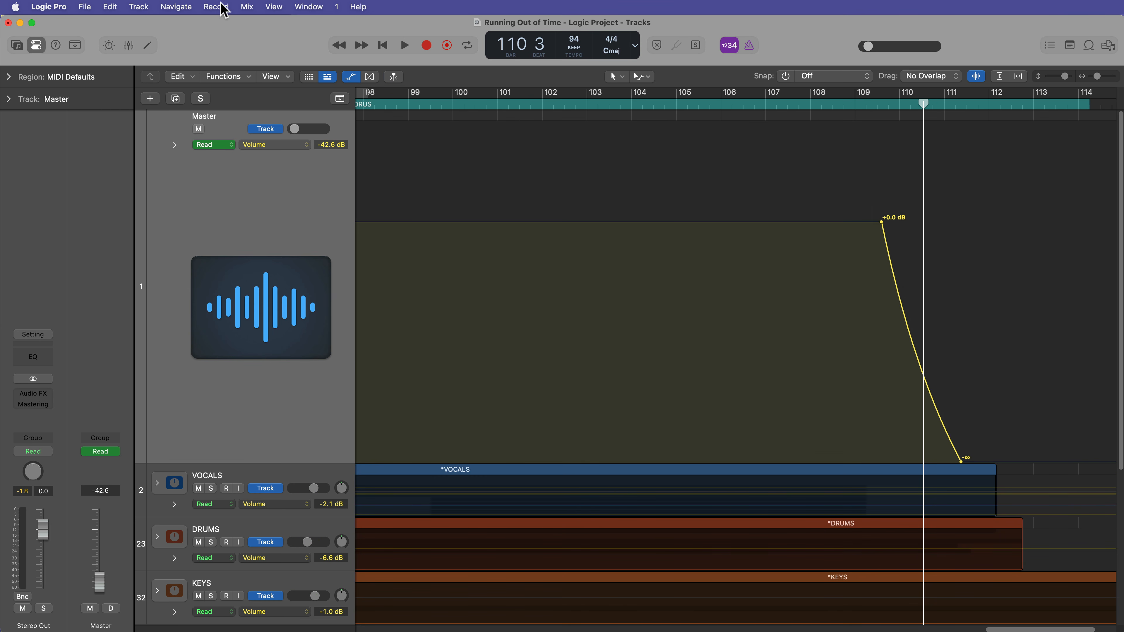
# Step: Delete the visible Volume automation on the Master track, reset its fader to 0.0 dB and hide automation
pyautogui.click(248, 8)
pyautogui.moveTo(270, 67)
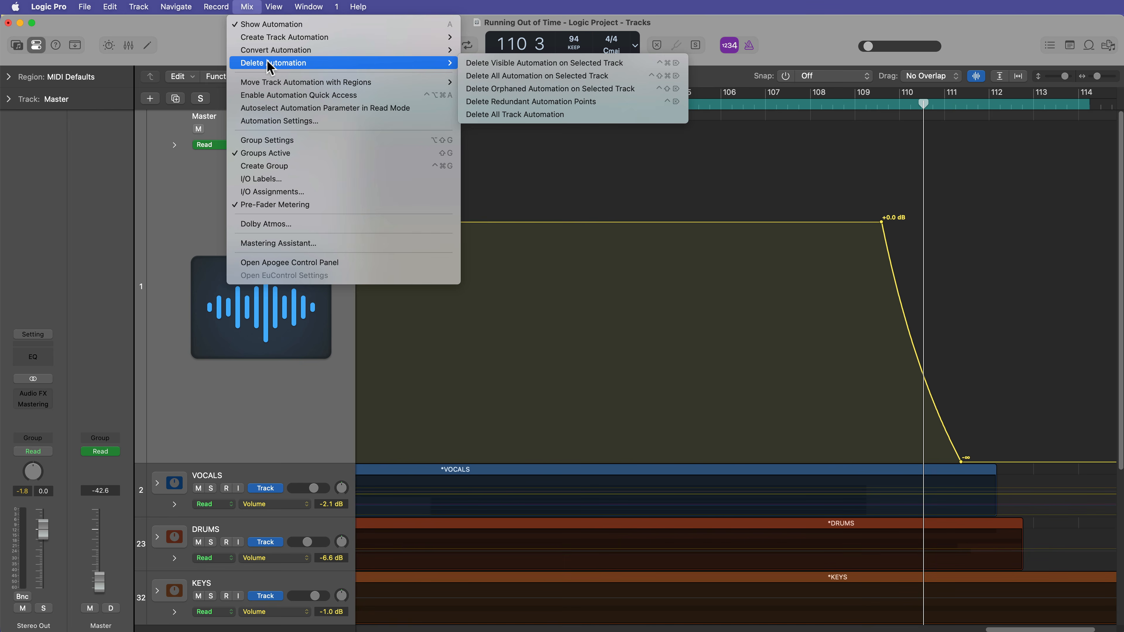
pyautogui.click(508, 65)
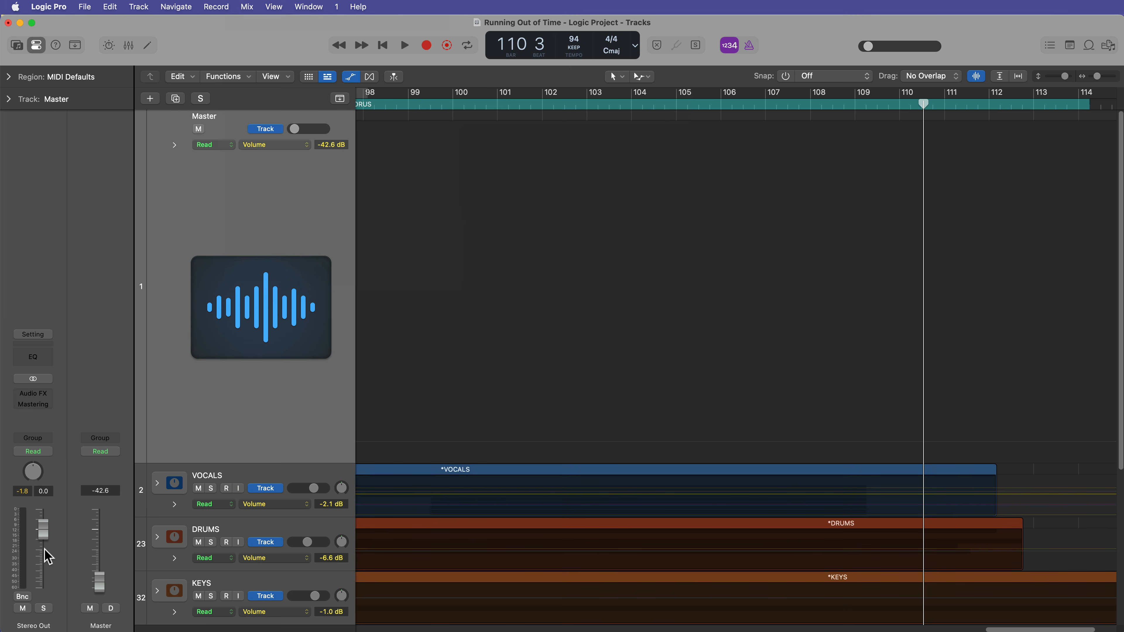
pyautogui.keyDown('alt'); pyautogui.click(97, 582); pyautogui.keyUp('alt')
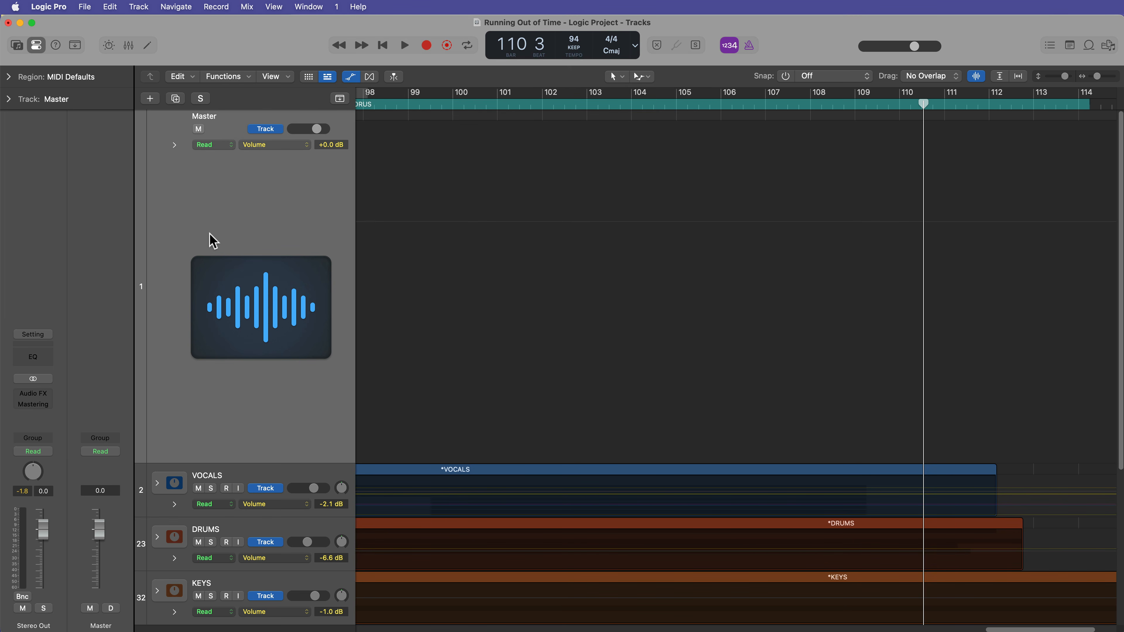
pyautogui.press('x')
pyautogui.press('x')
pyautogui.press('a')
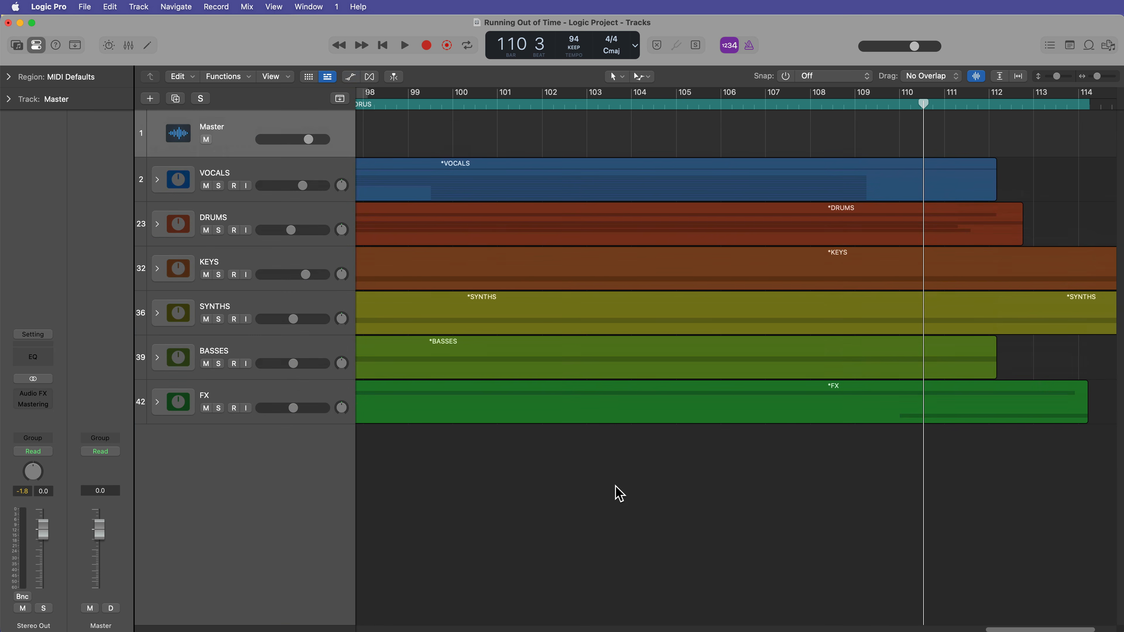
# Step: Expand the VOCALS stack and examine the automation of all vocal tracks from the song's start
pyautogui.click(158, 179)
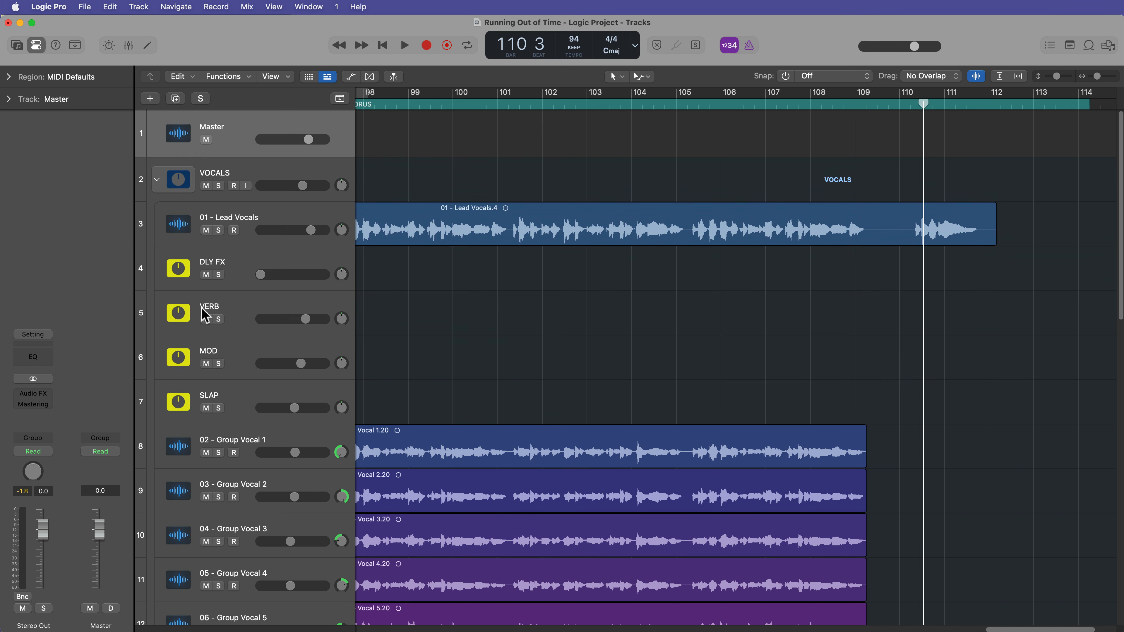
pyautogui.press('super+Left')
pyautogui.press('super+Left')
pyautogui.press('super+Left')
pyautogui.press('super+Left')
pyautogui.press('super+Left')
pyautogui.press('super+Left')
pyautogui.press('super+Left')
pyautogui.press('a')
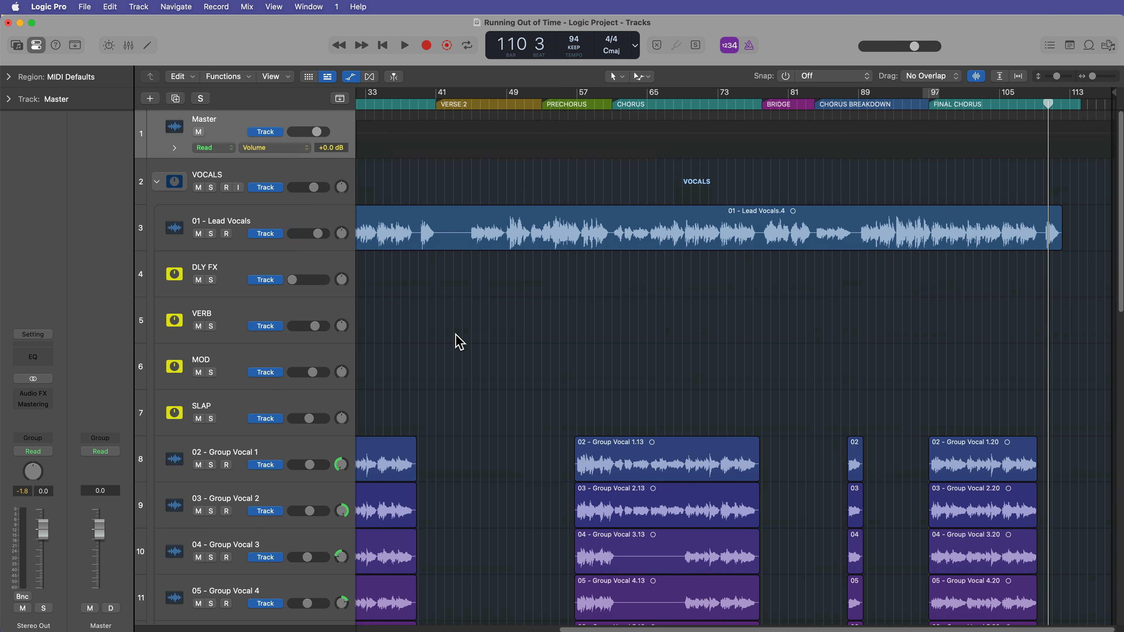
pyautogui.hscroll(-10, 459, 342)
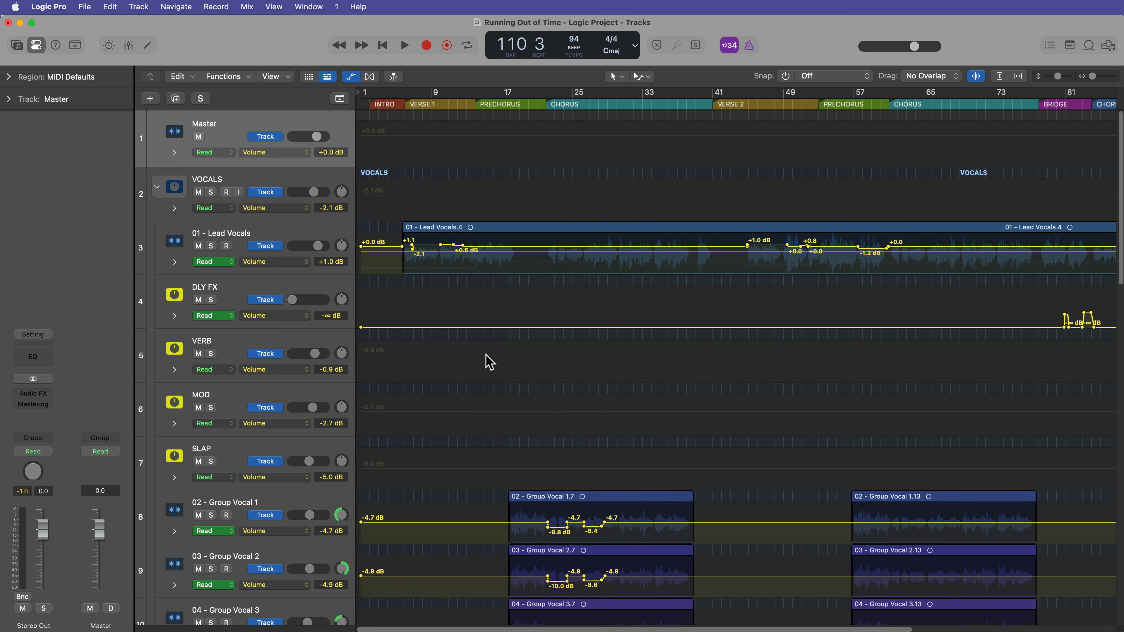
pyautogui.scroll(-15, 766, 432)
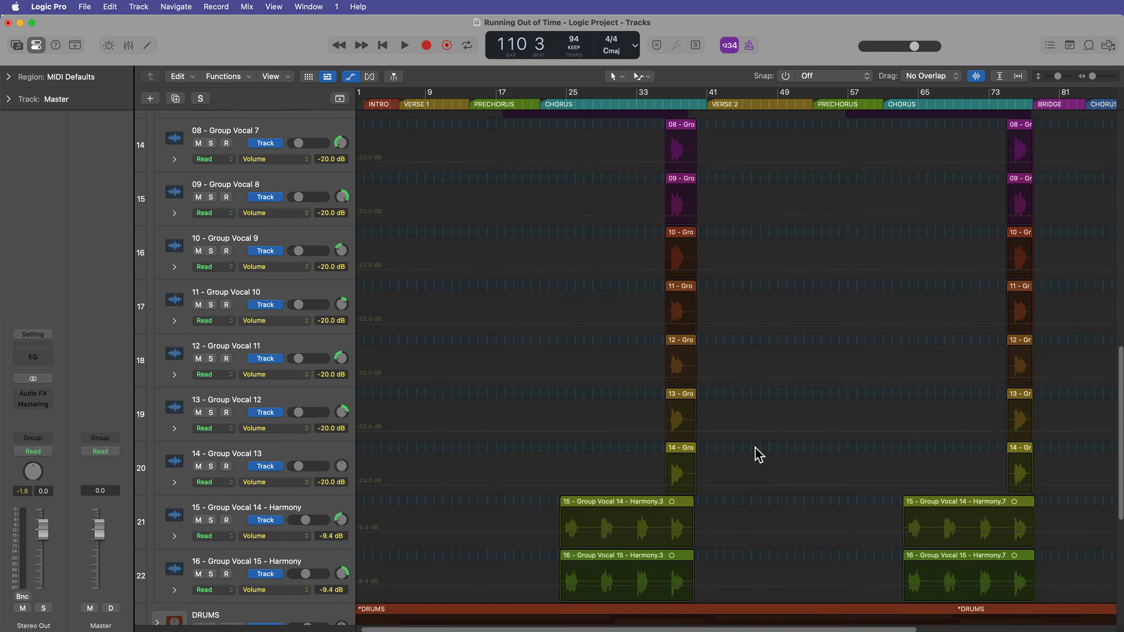
pyautogui.scroll(15, 757, 451)
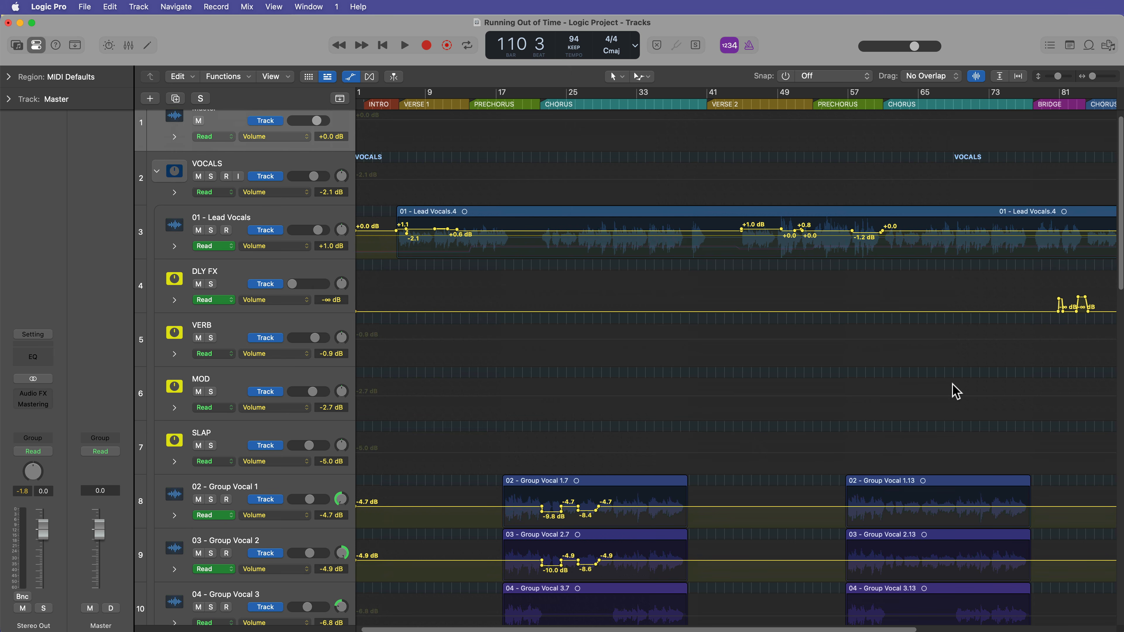
pyautogui.scroll(1, 954, 390)
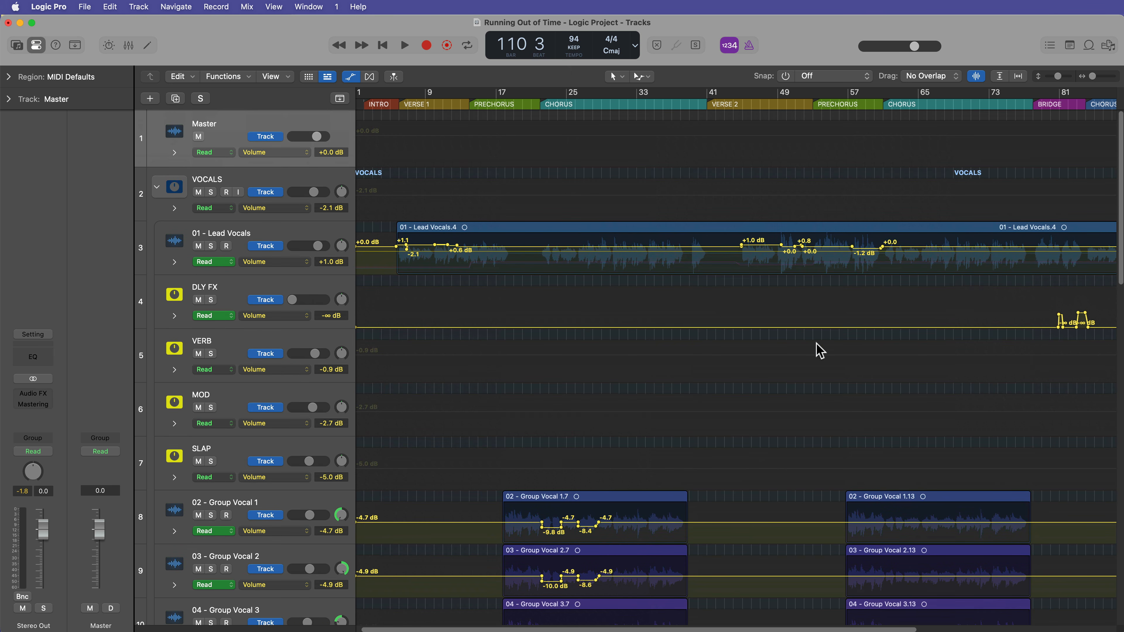
# Step: Delete all track automation in the project
pyautogui.click(247, 7)
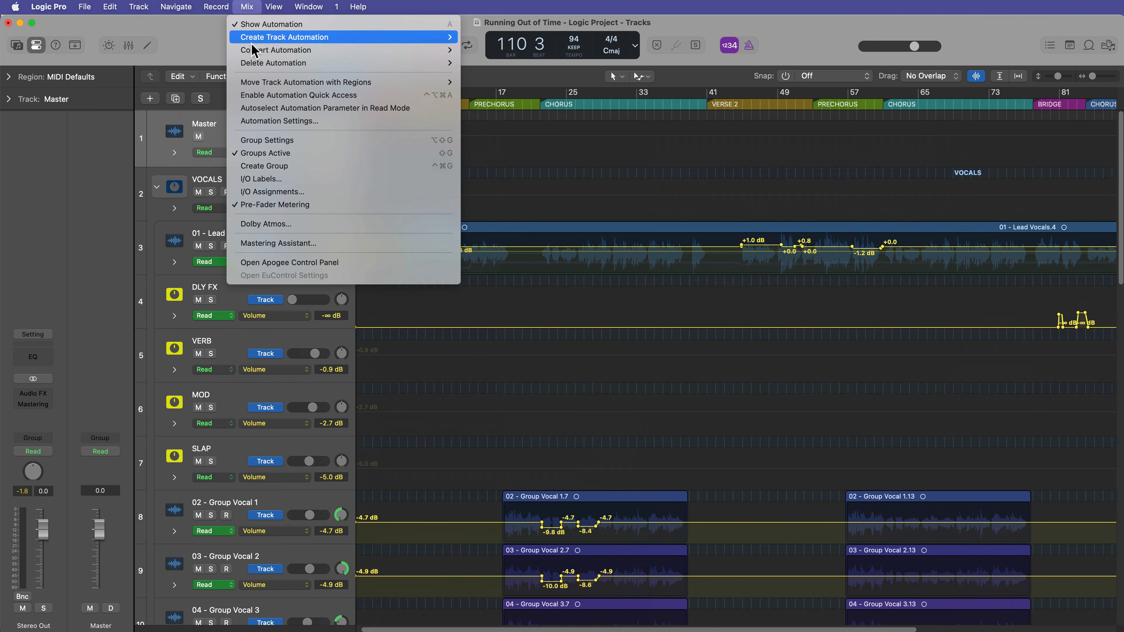
pyautogui.moveTo(262, 64)
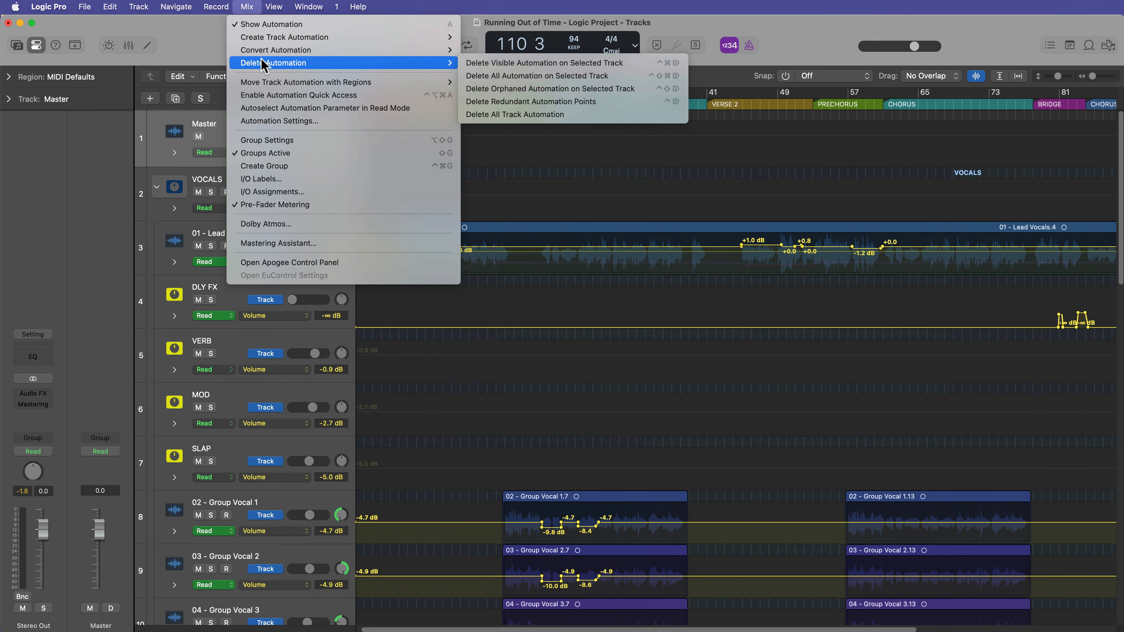
pyautogui.click(523, 114)
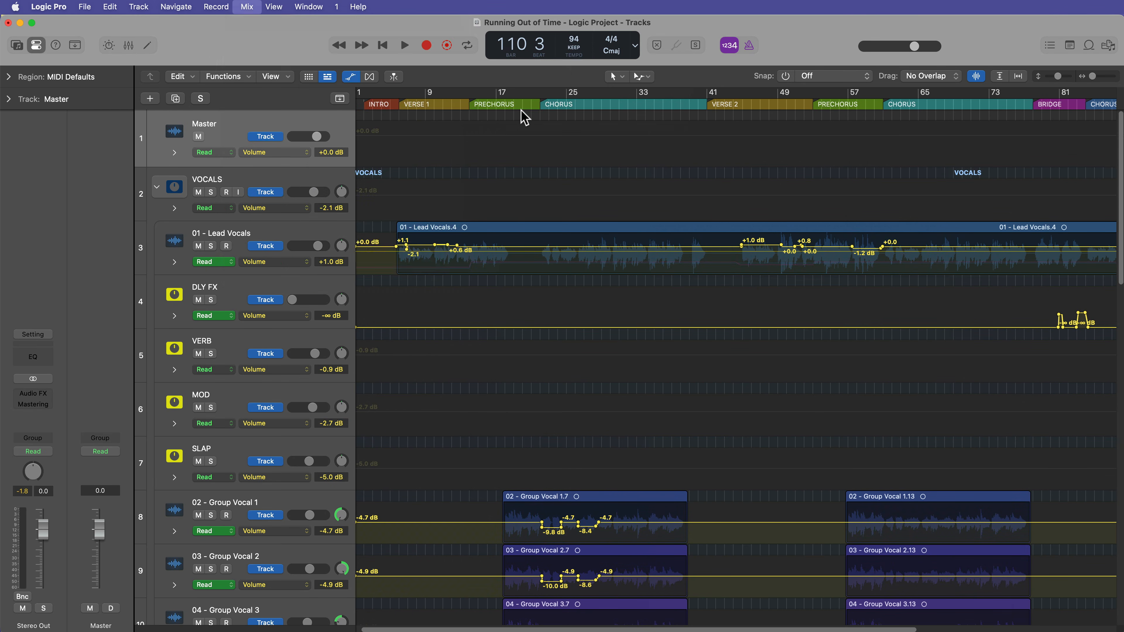
pyautogui.press('super+Left')
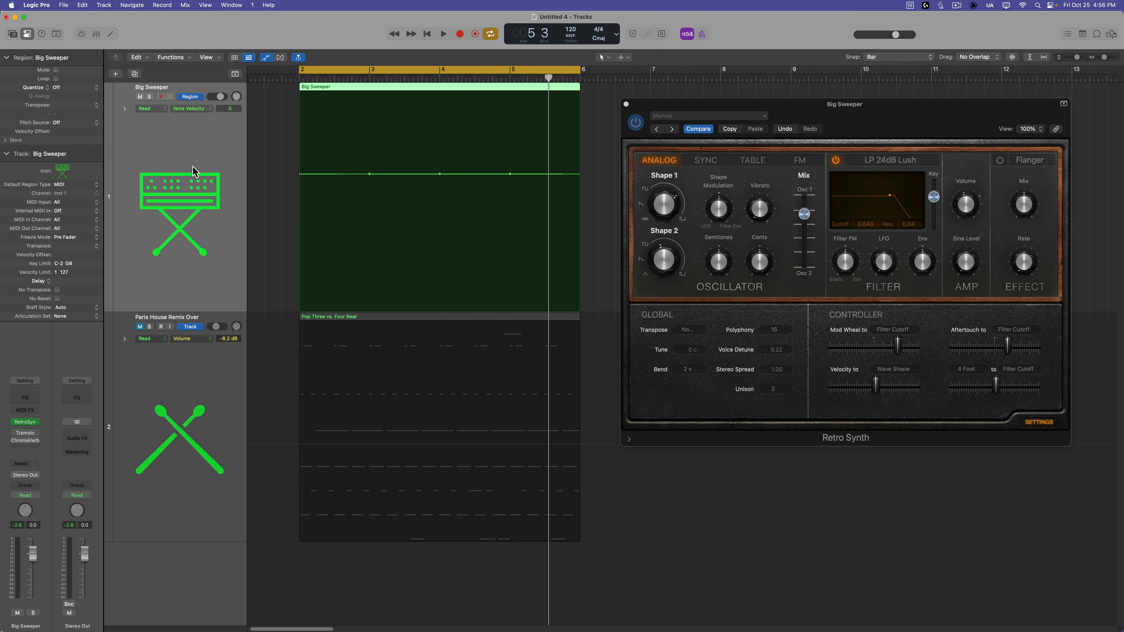
# Step: Switch the Big Sweeper track from region to track automation and hide the automation lanes
pyautogui.click(190, 96)
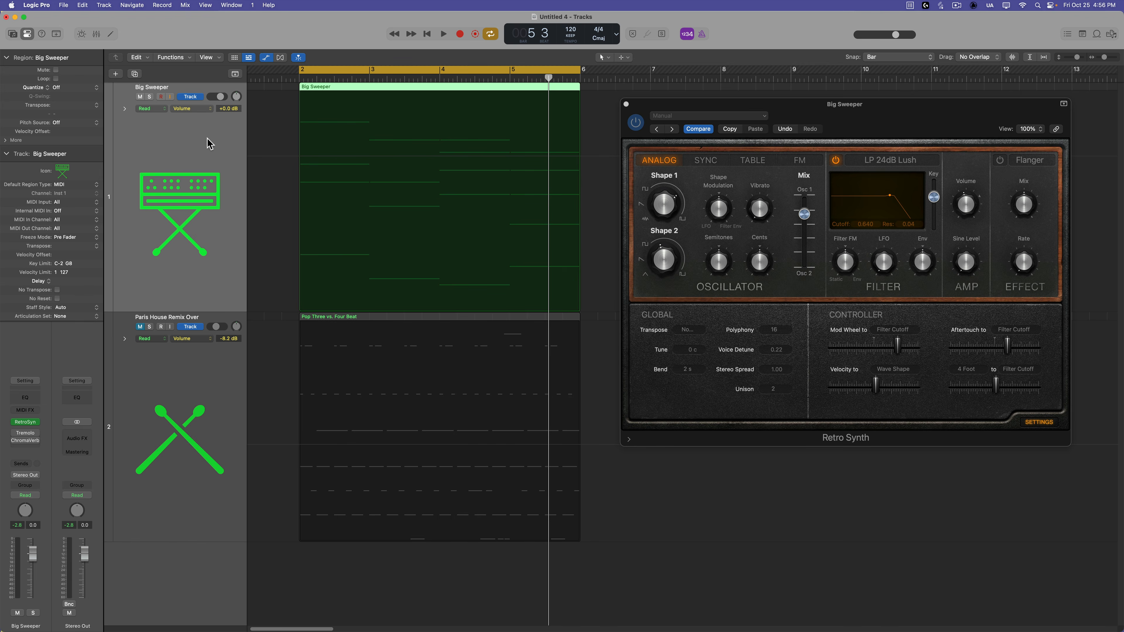
pyautogui.press('a')
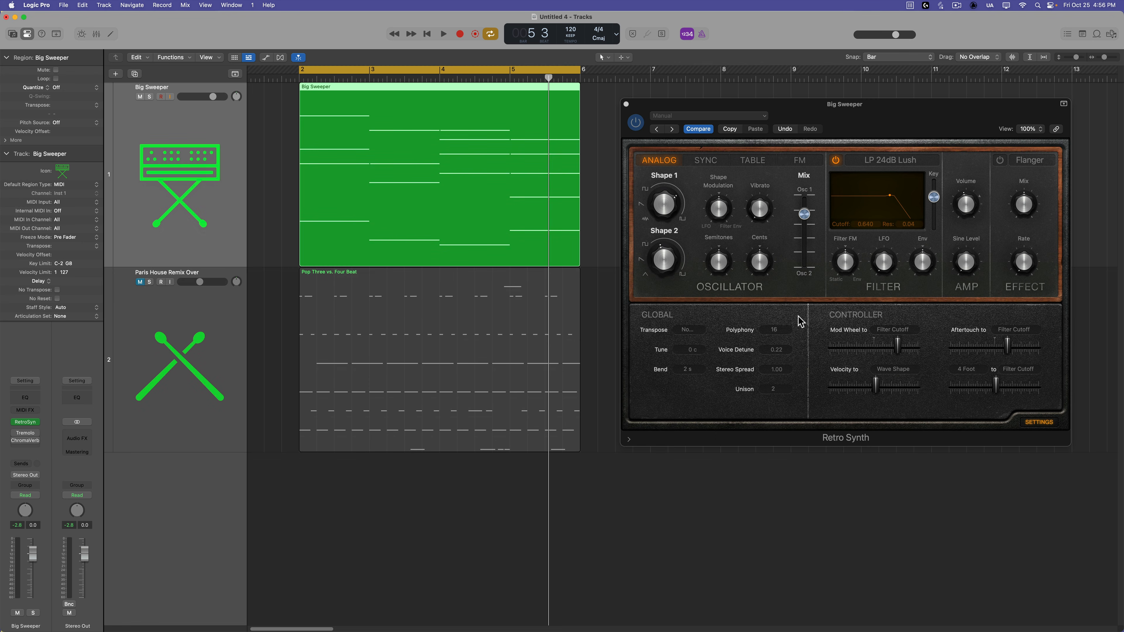
pyautogui.moveTo(949, 122); pyautogui.dragTo(951, 116)
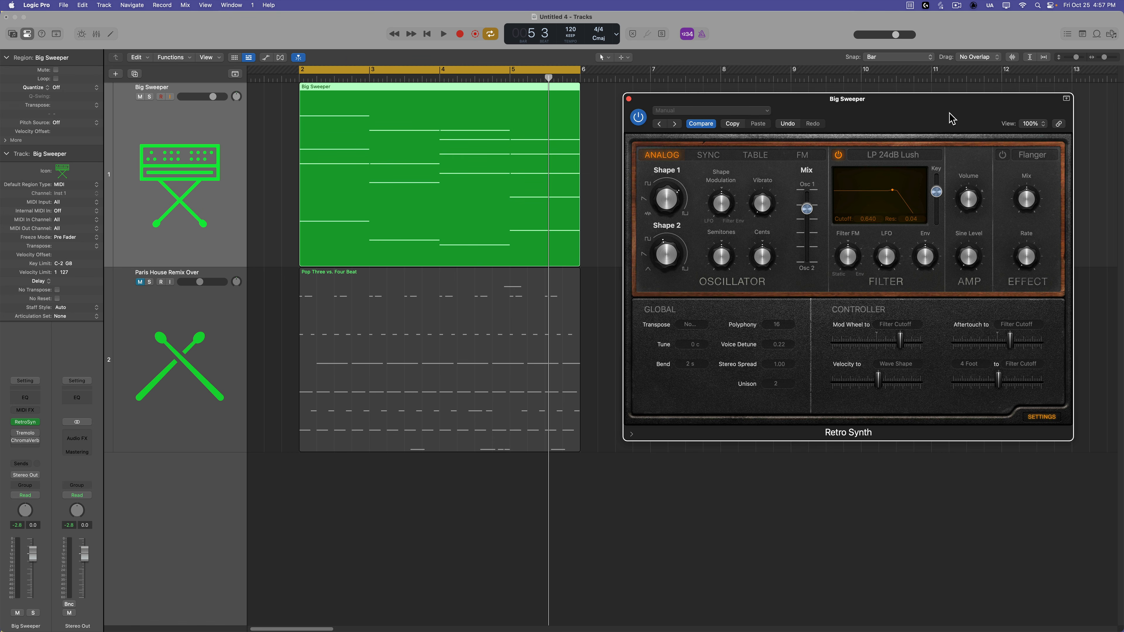
# Step: Play the cycled Big Sweeper section and switch Retro Synth to its LFO and envelope view
pyautogui.press('space')
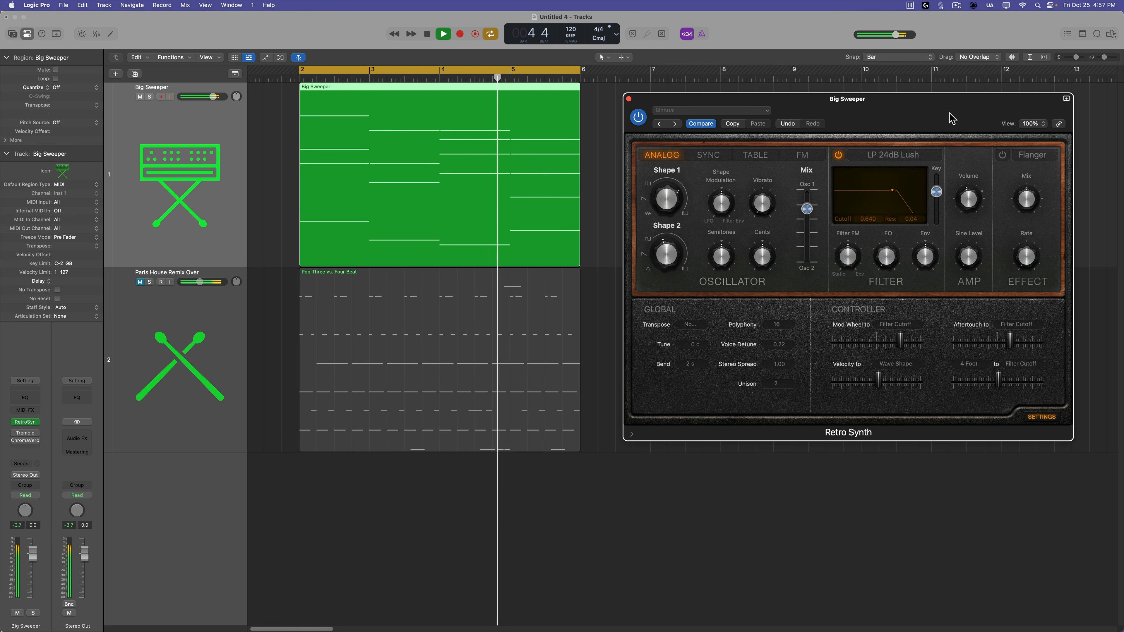
pyautogui.press('space')
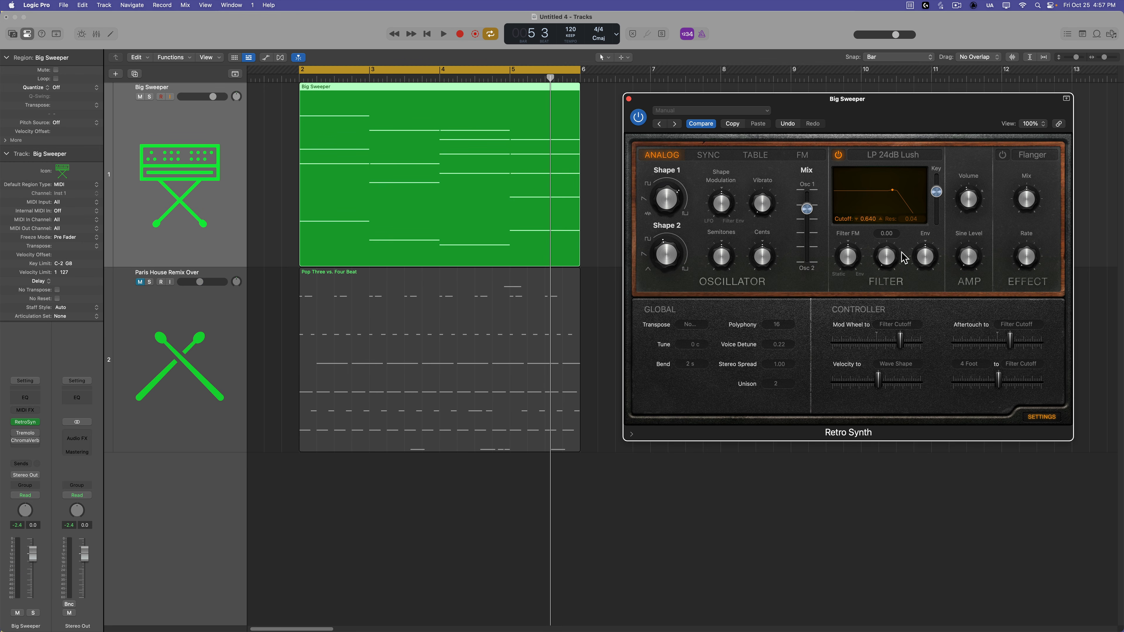
pyautogui.click(1041, 416)
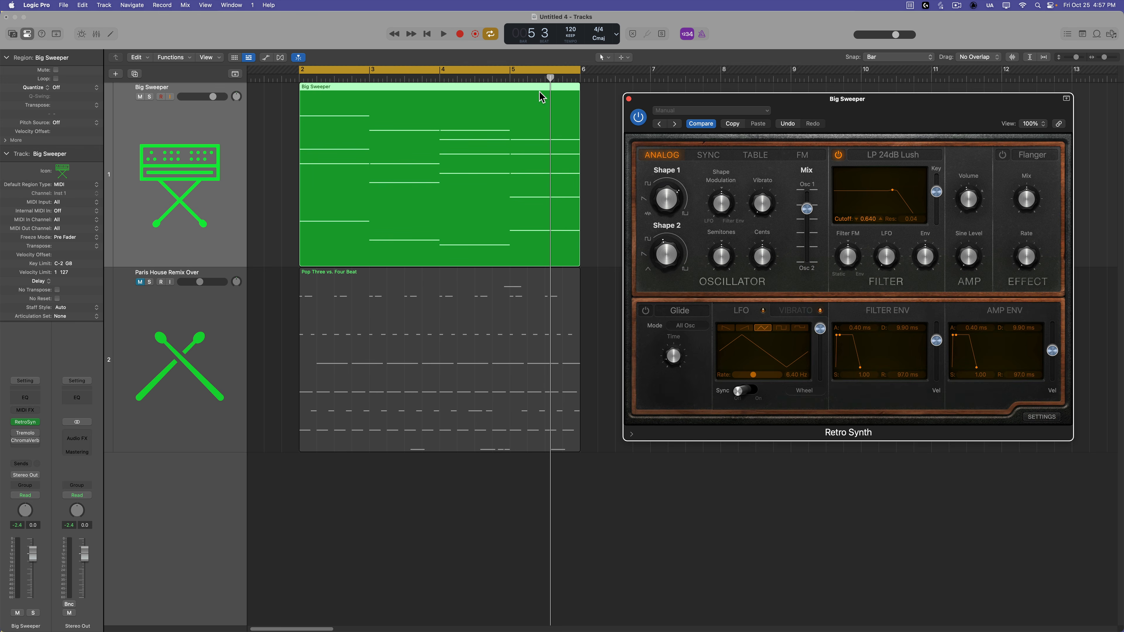
# Step: Turn off cycling, return to bar 1 and record two modulation sweeps over the Big Sweeper region, stopping just past bar 6
pyautogui.press('c')
pyautogui.moveTo(284, 78); pyautogui.dragTo(209, 92)
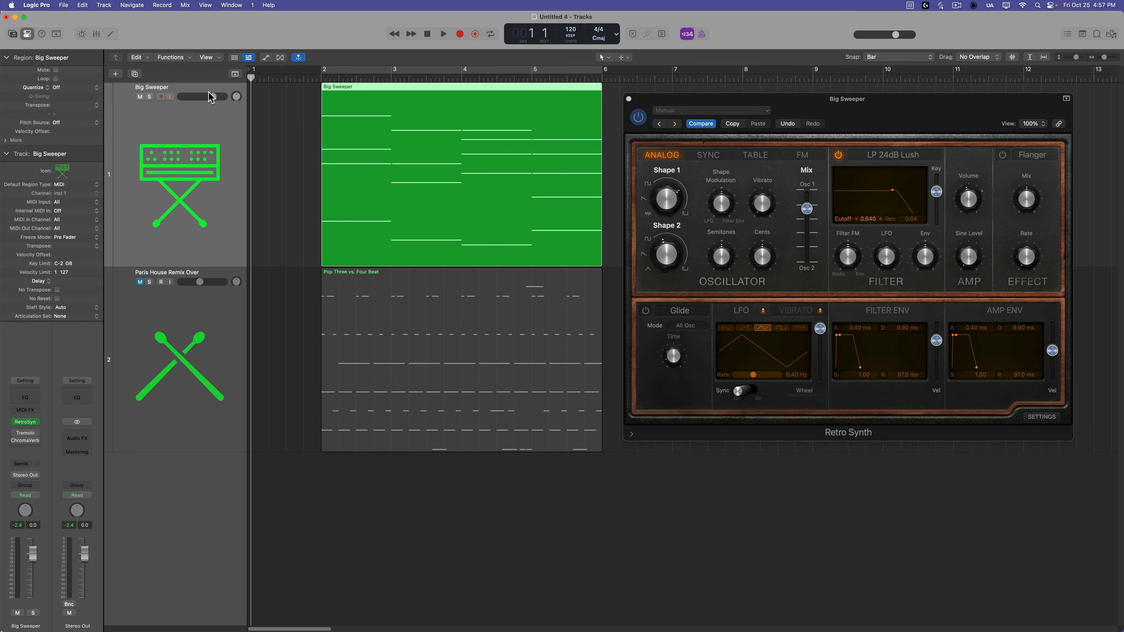
pyautogui.click(260, 124)
pyautogui.click(155, 146)
pyautogui.press('r')
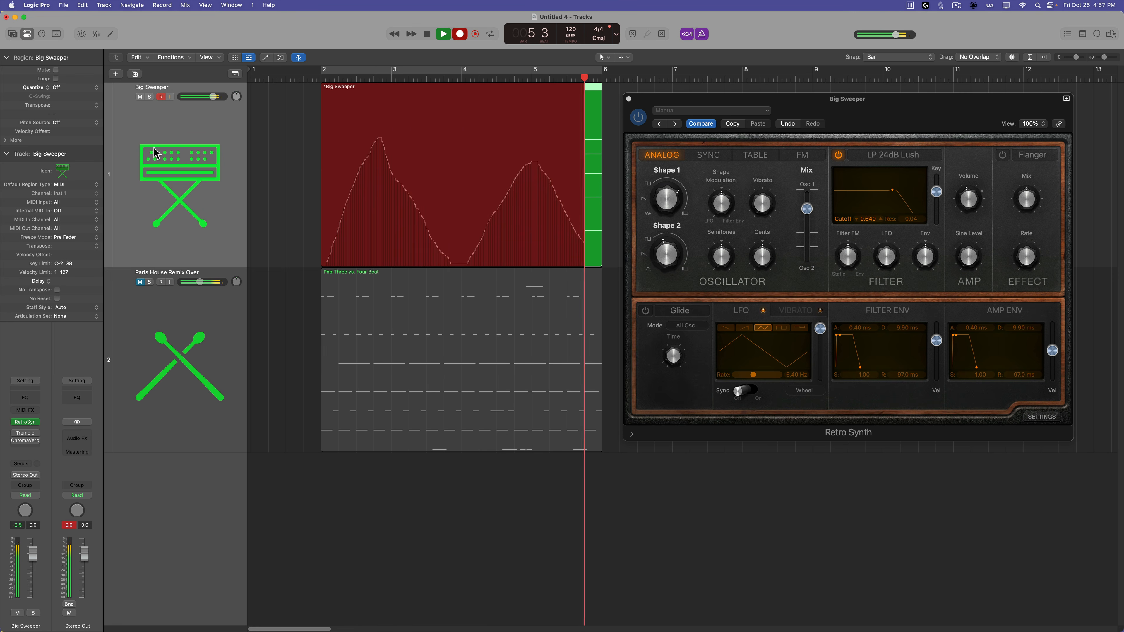
pyautogui.press('space')
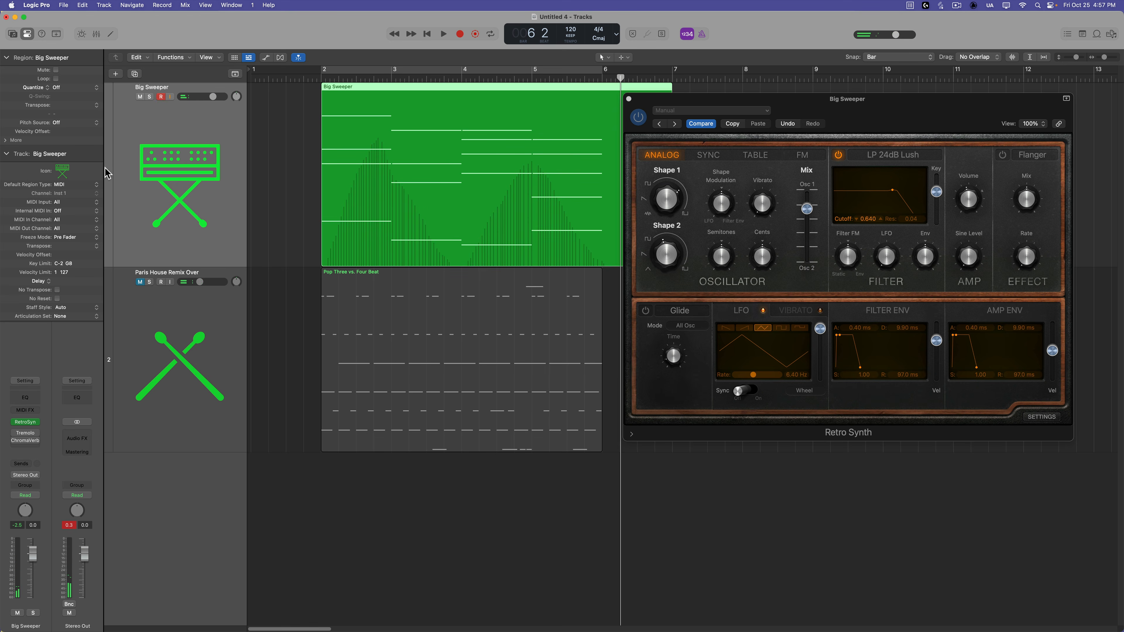
# Step: Show Big Sweeper's automation in Region mode with the Ch. 1: 1 = Modulation parameter, and disarm the track
pyautogui.press('a')
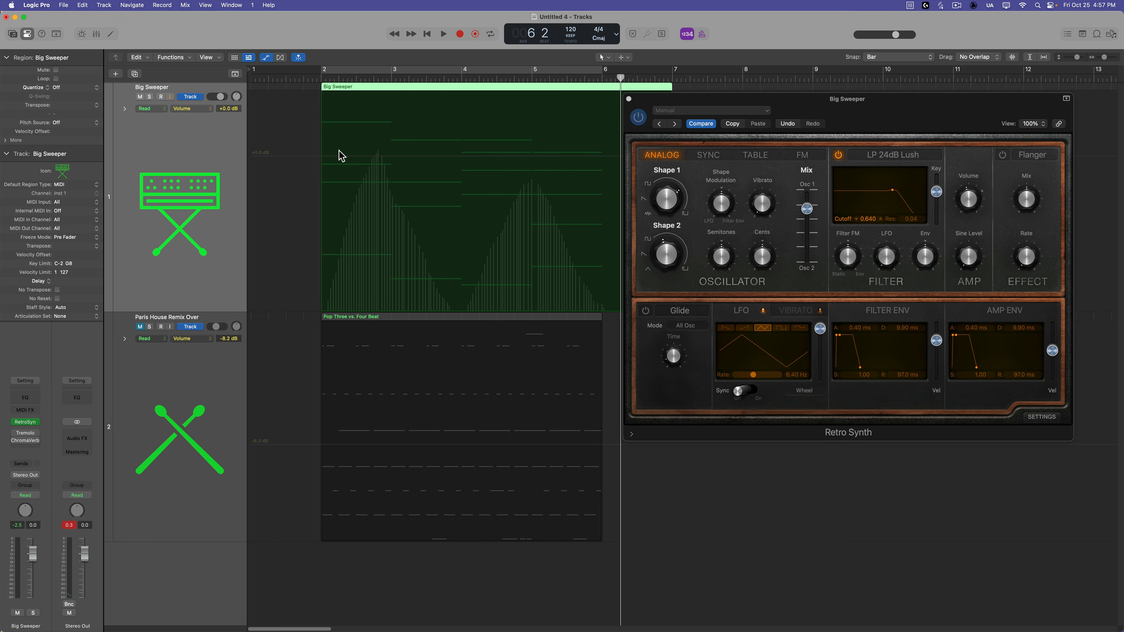
pyautogui.click(194, 98)
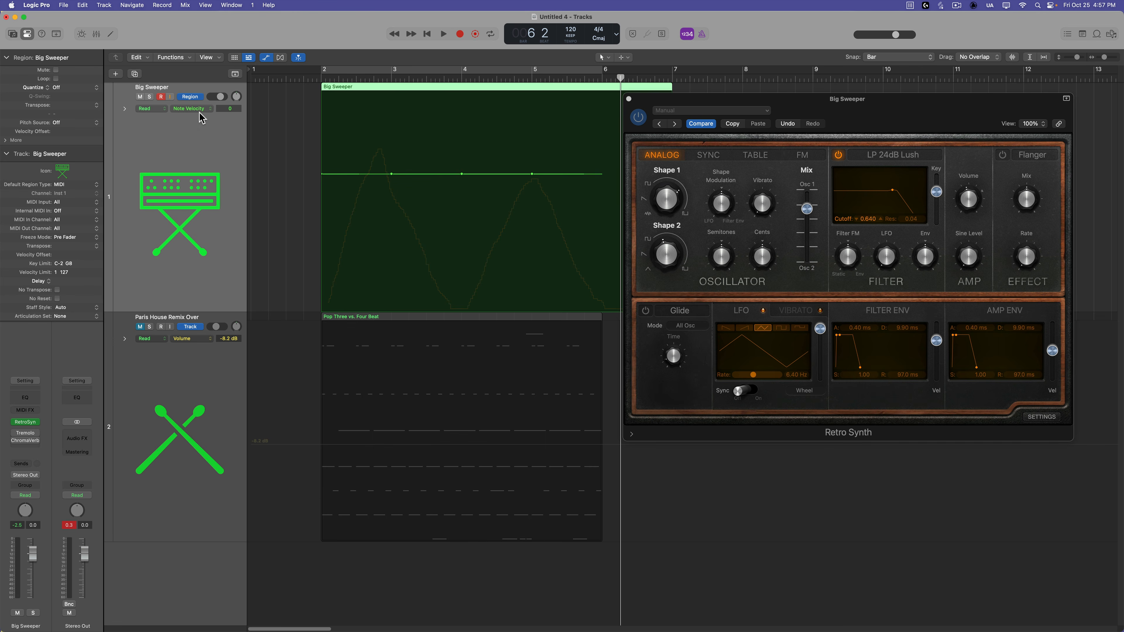
pyautogui.click(164, 96)
pyautogui.click(199, 109)
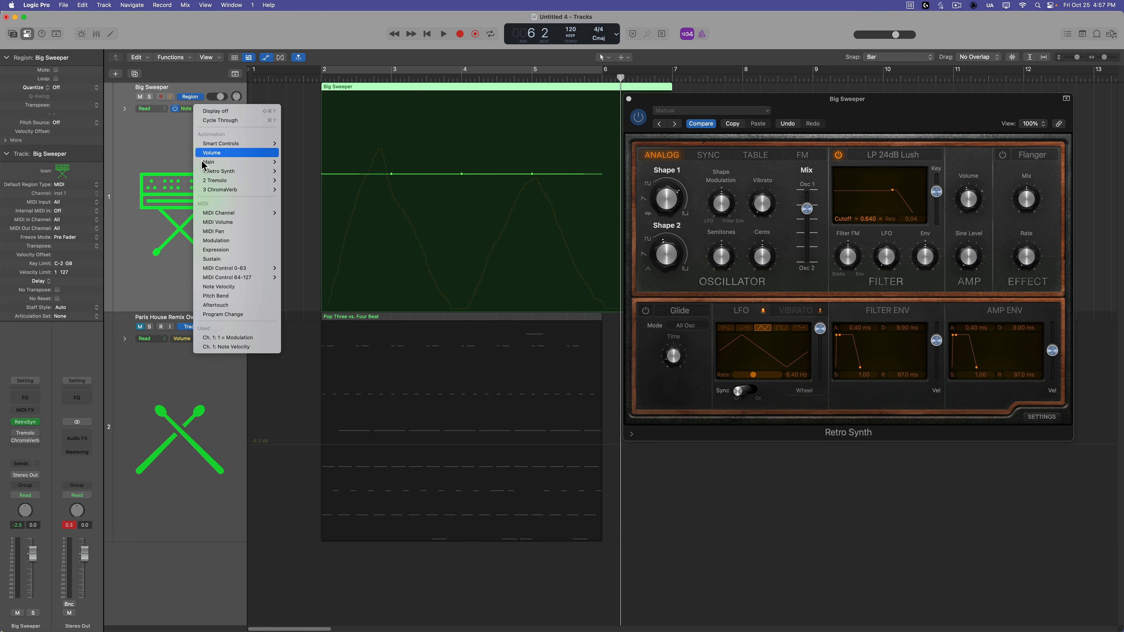
pyautogui.click(241, 338)
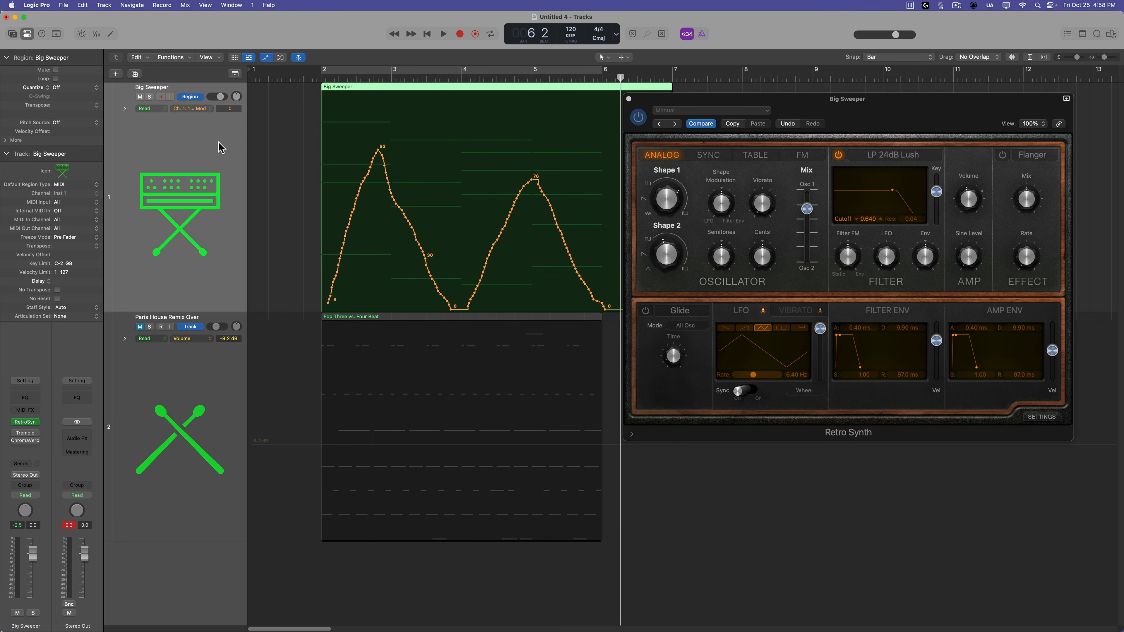
# Step: Delete the visible Modulation automation on Big Sweeper, and hide the automation lanes and synth window
pyautogui.click(184, 5)
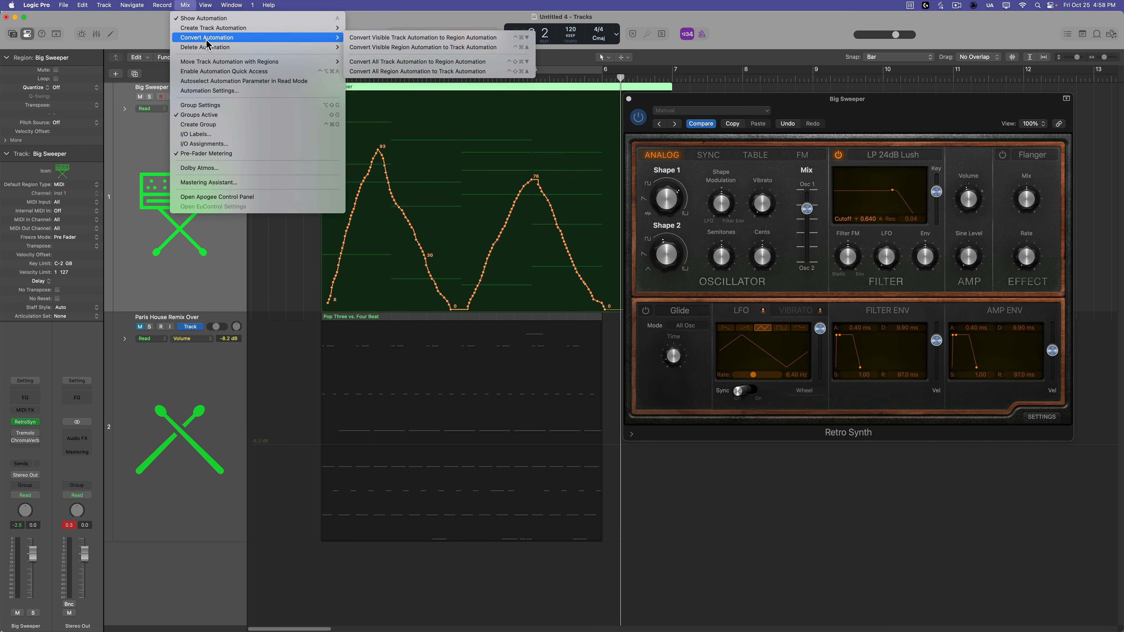
pyautogui.moveTo(210, 48)
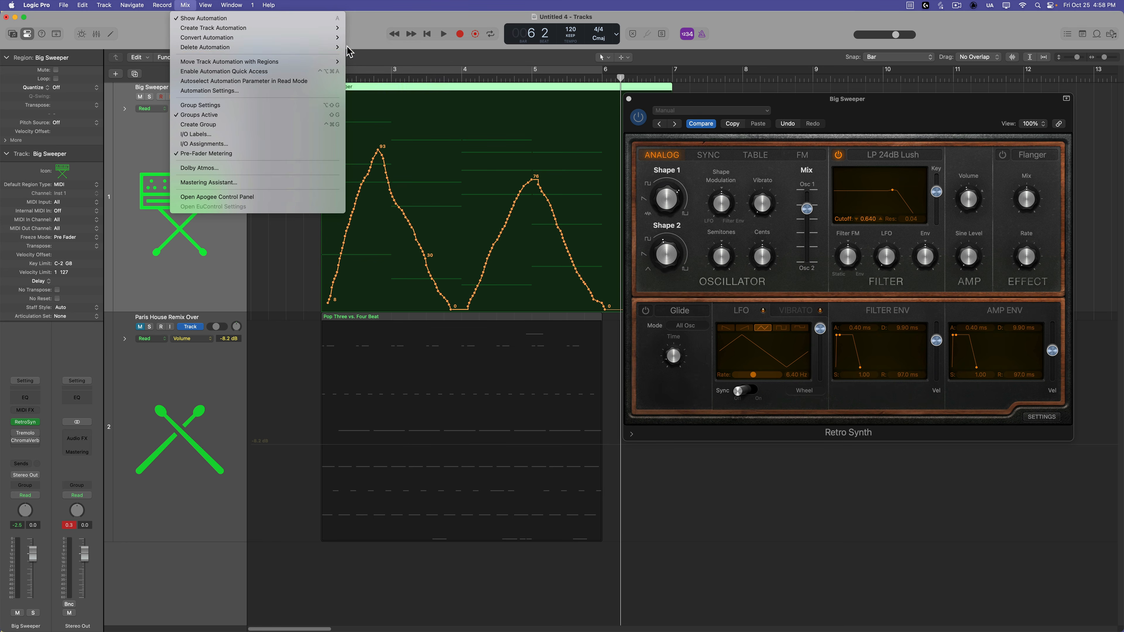
pyautogui.click(398, 48)
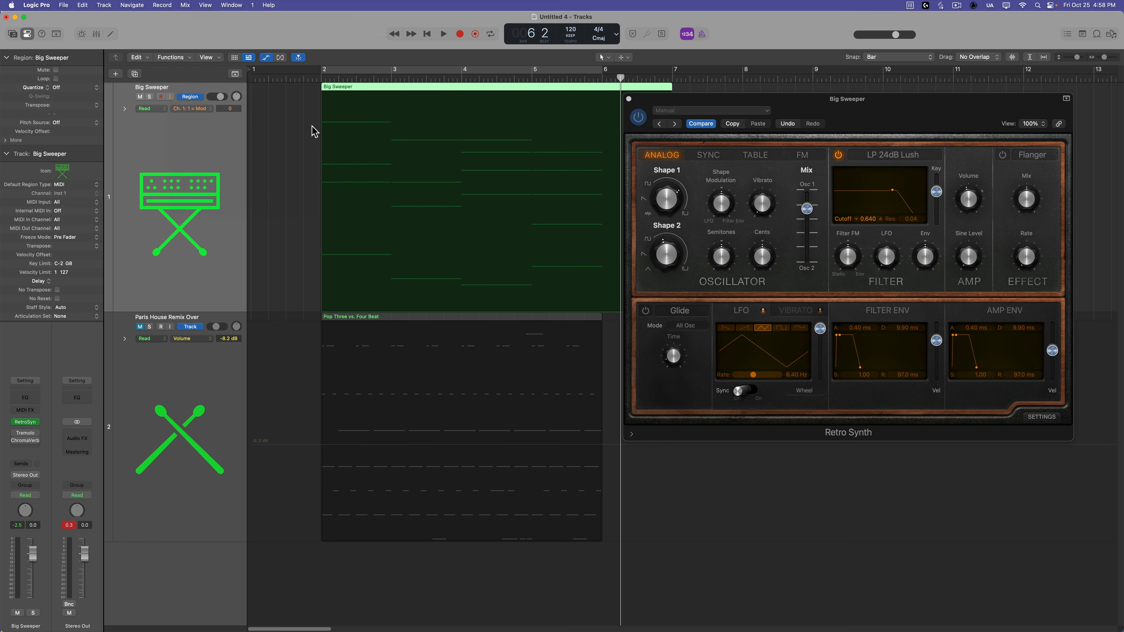
pyautogui.press('a')
pyautogui.press('v')
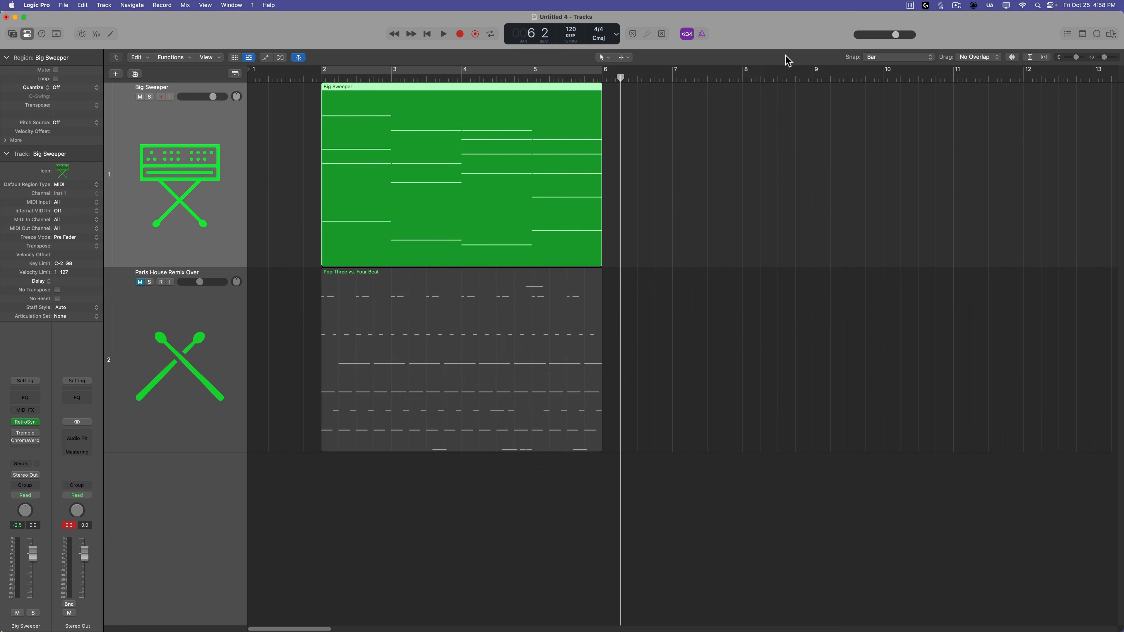
# Step: Split the Big Sweeper region at bars 3, 4 and 5 into one-bar regions and show automation
pyautogui.moveTo(391, 146); pyautogui.dragTo(451, 148)
pyautogui.click(448, 170)
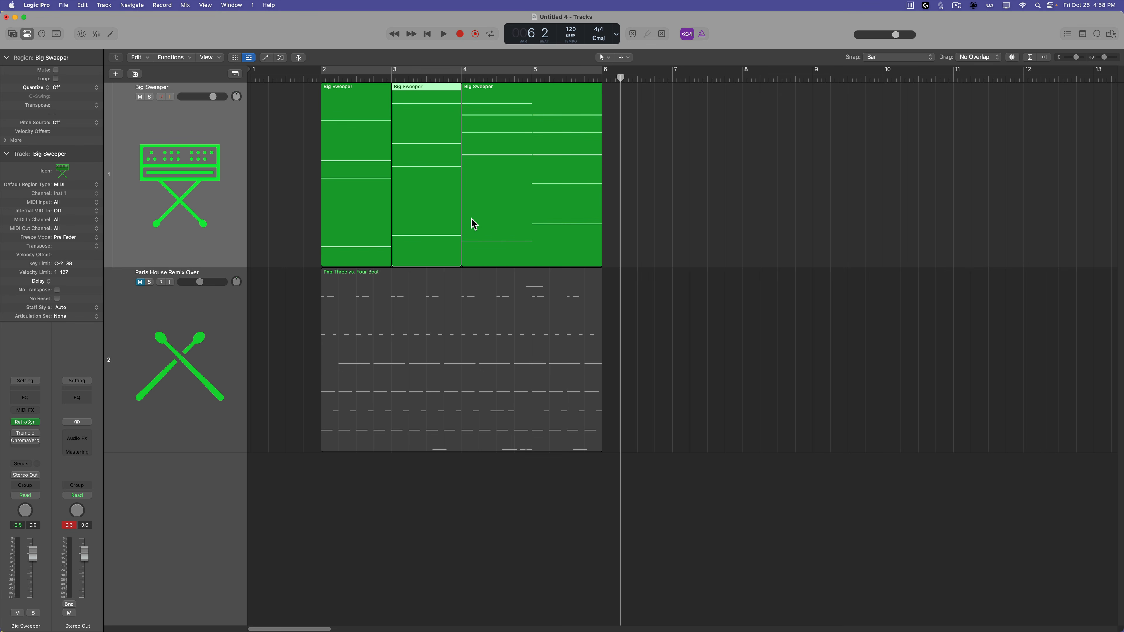
pyautogui.moveTo(532, 155); pyautogui.dragTo(601, 155)
pyautogui.click(575, 161)
pyautogui.click(762, 229)
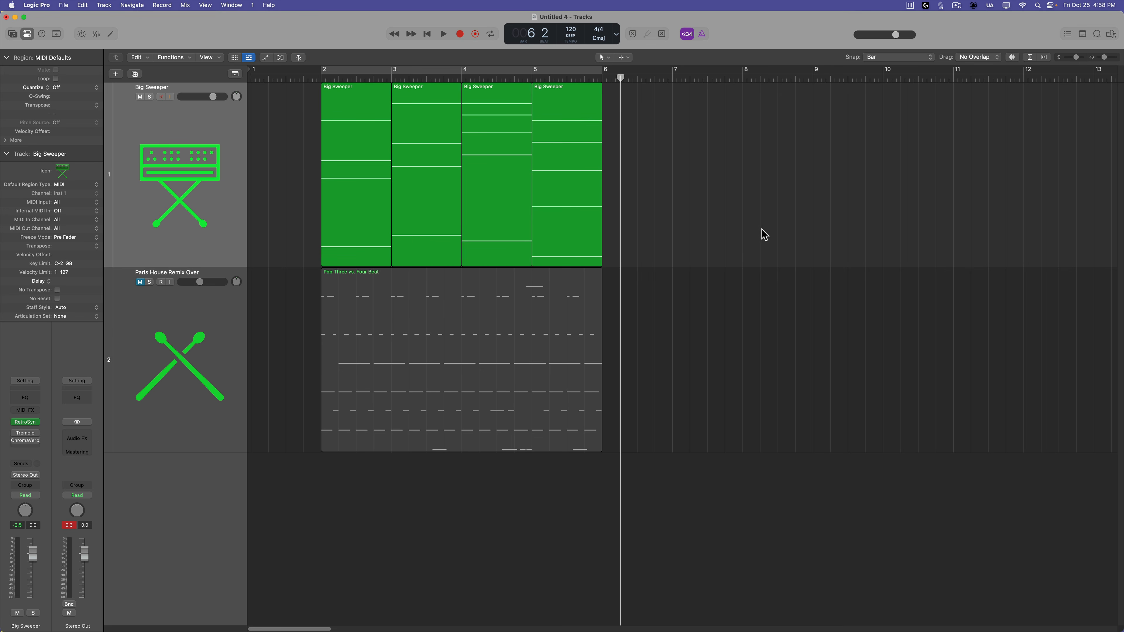
pyautogui.press('a')
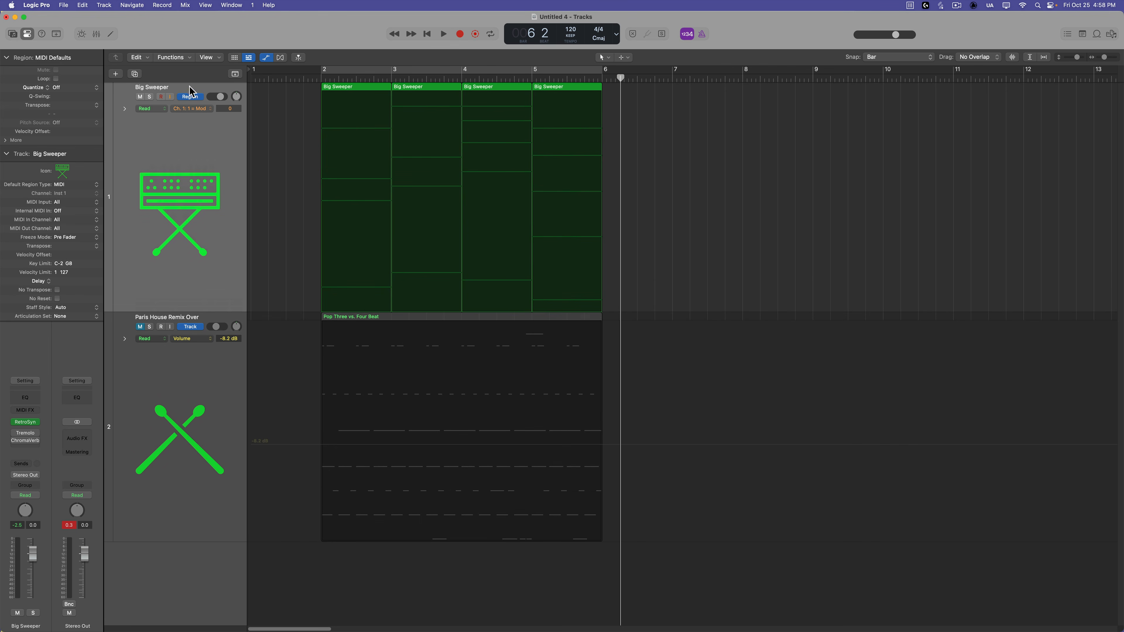
# Step: Choose 1 = Modulation again for Big Sweeper and add constant levels of about 89, 78, 67 and 62 to its four regions
pyautogui.click(202, 111)
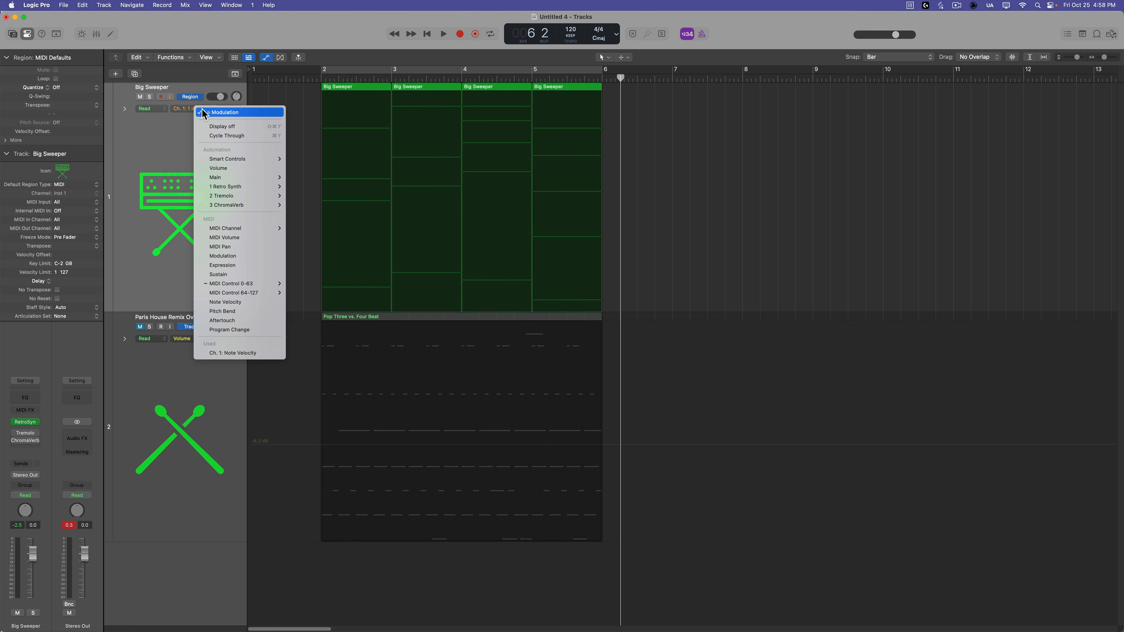
pyautogui.moveTo(241, 283)
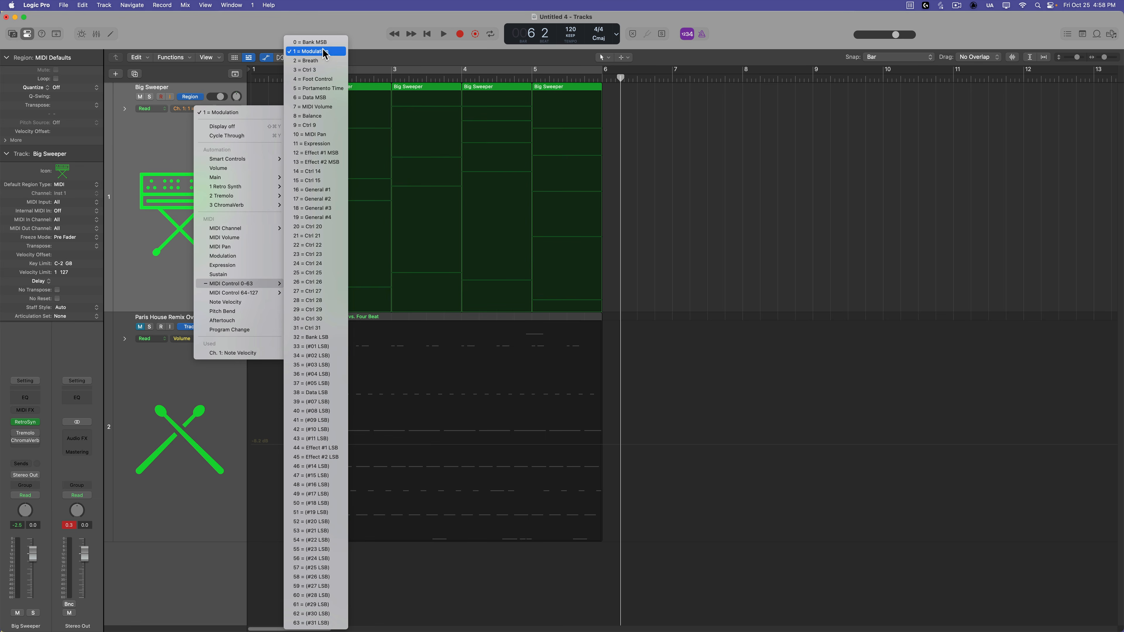
pyautogui.click(324, 52)
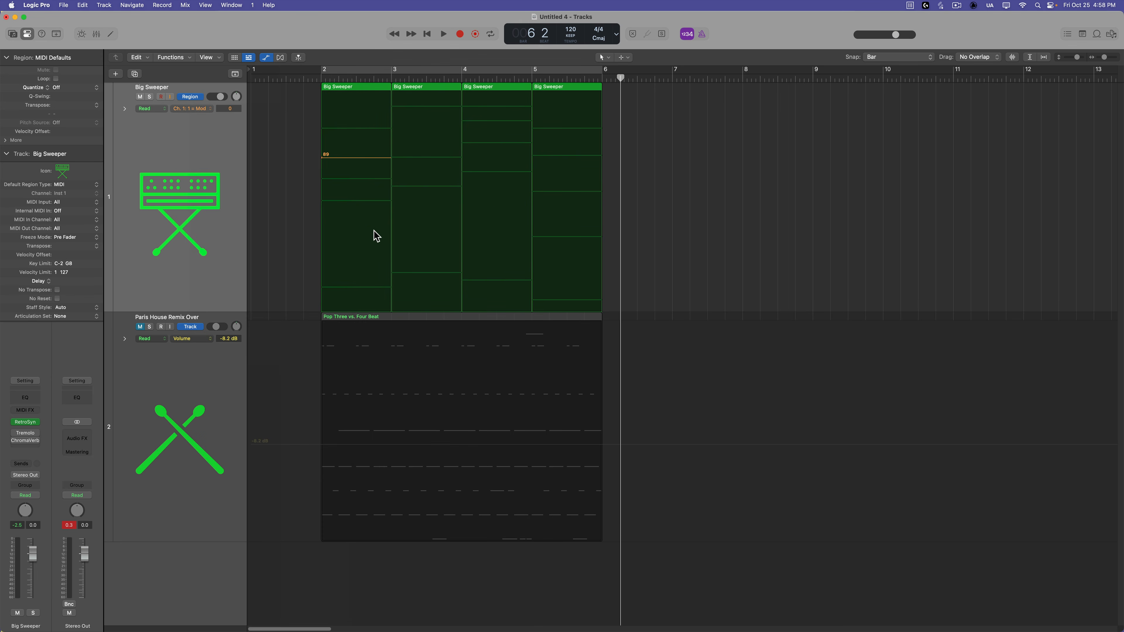
pyautogui.click(496, 195)
pyautogui.click(554, 203)
pyautogui.click(358, 78)
pyautogui.press('super+Right')
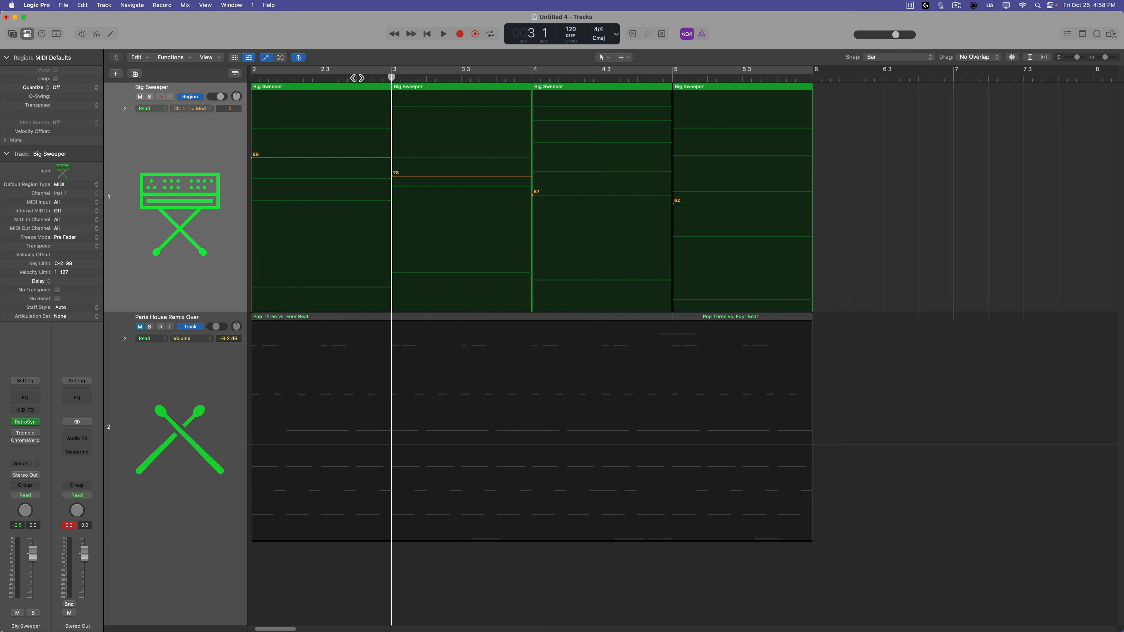
# Step: Shape the Modulation in each of the four one-bar regions into a ramp falling from 127 to the minimum
pyautogui.hscroll(-3, 347, 322)
pyautogui.moveTo(476, 177); pyautogui.dragTo(454, 92)
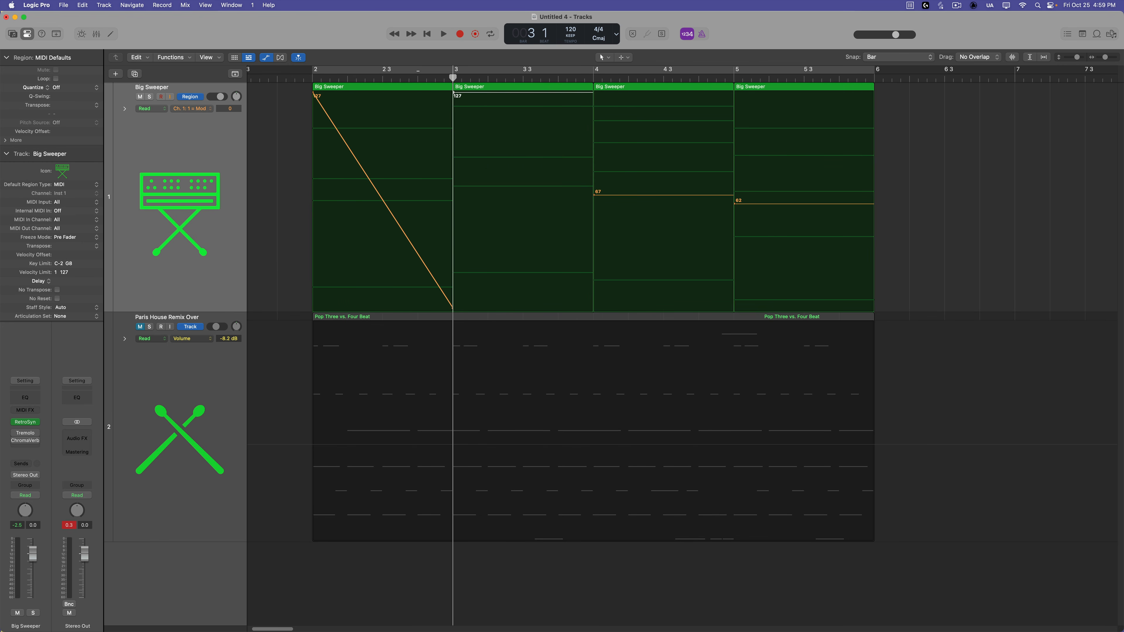
pyautogui.moveTo(556, 99); pyautogui.dragTo(606, 311)
pyautogui.moveTo(616, 196); pyautogui.dragTo(775, 316)
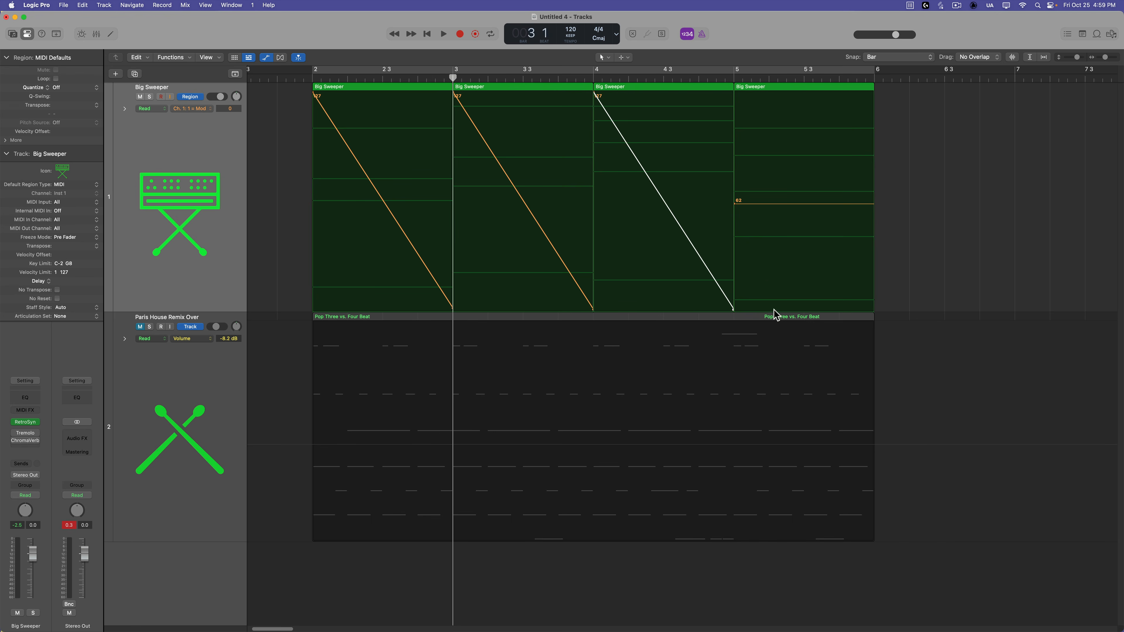
pyautogui.moveTo(756, 204); pyautogui.dragTo(814, 62)
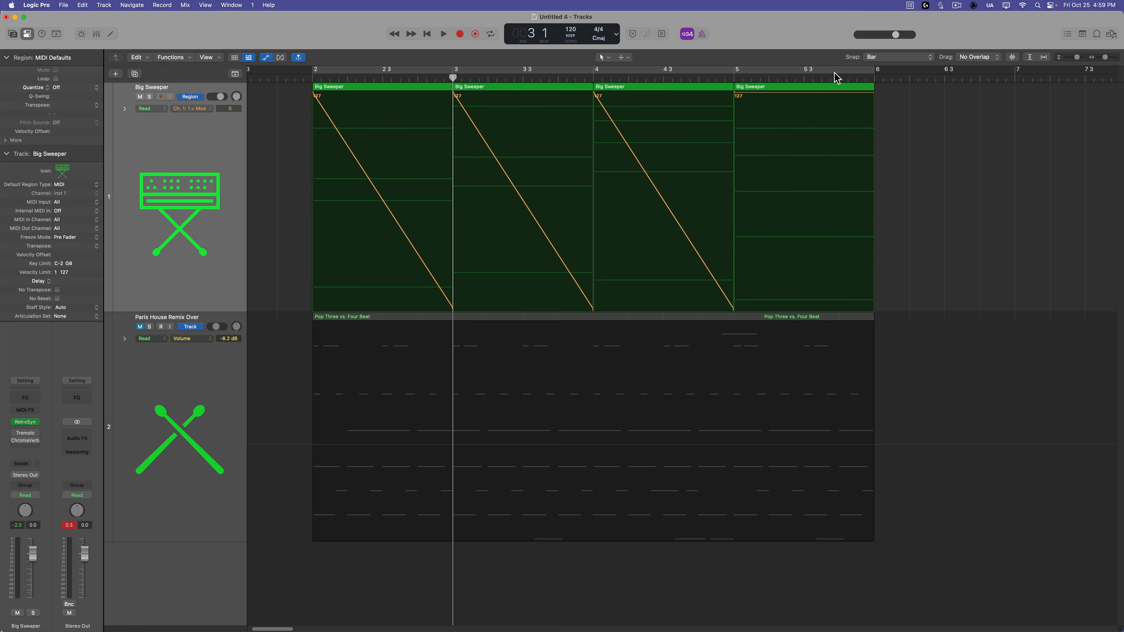
pyautogui.moveTo(845, 97); pyautogui.dragTo(872, 308)
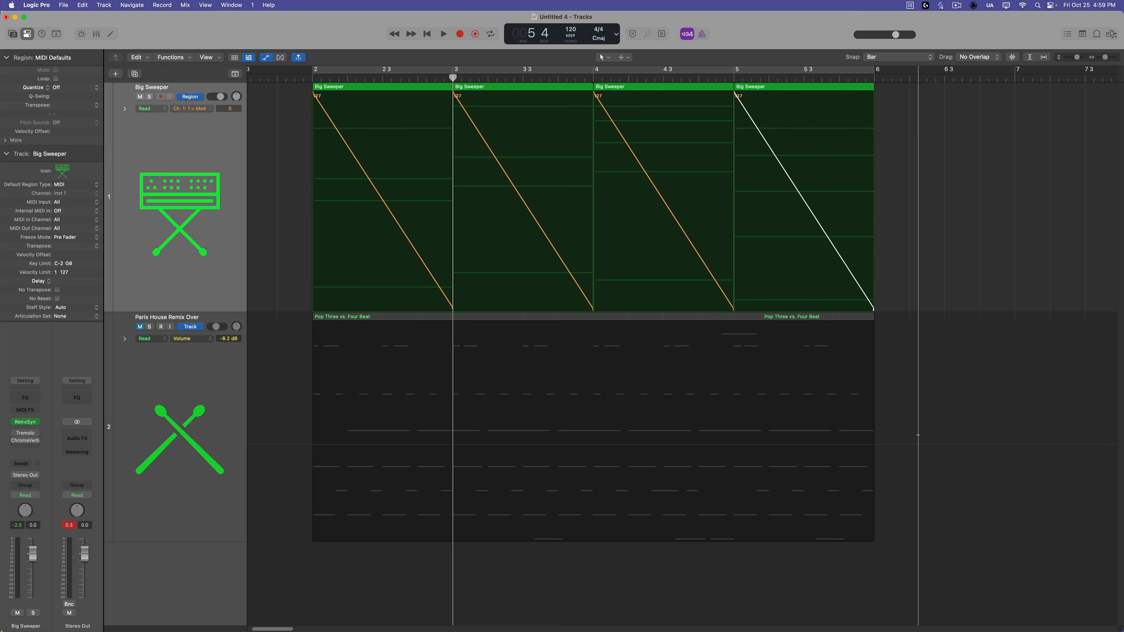
# Step: Play back the Modulation ramps from just before bar 2 to near the end of bar 5
pyautogui.click(301, 75)
pyautogui.press('space')
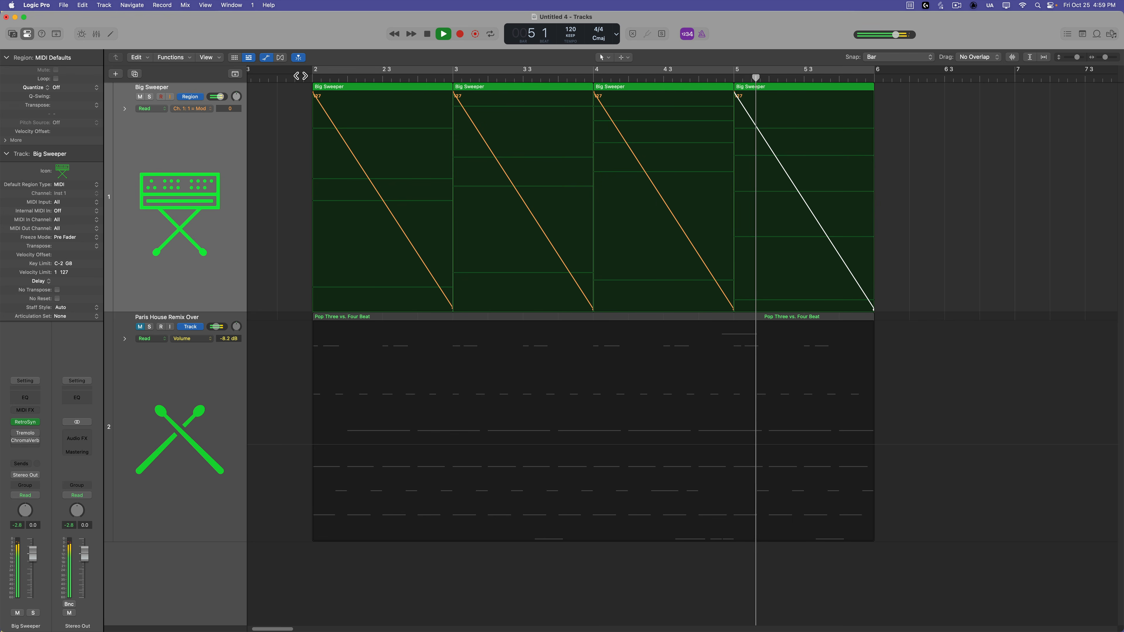
pyautogui.press('space')
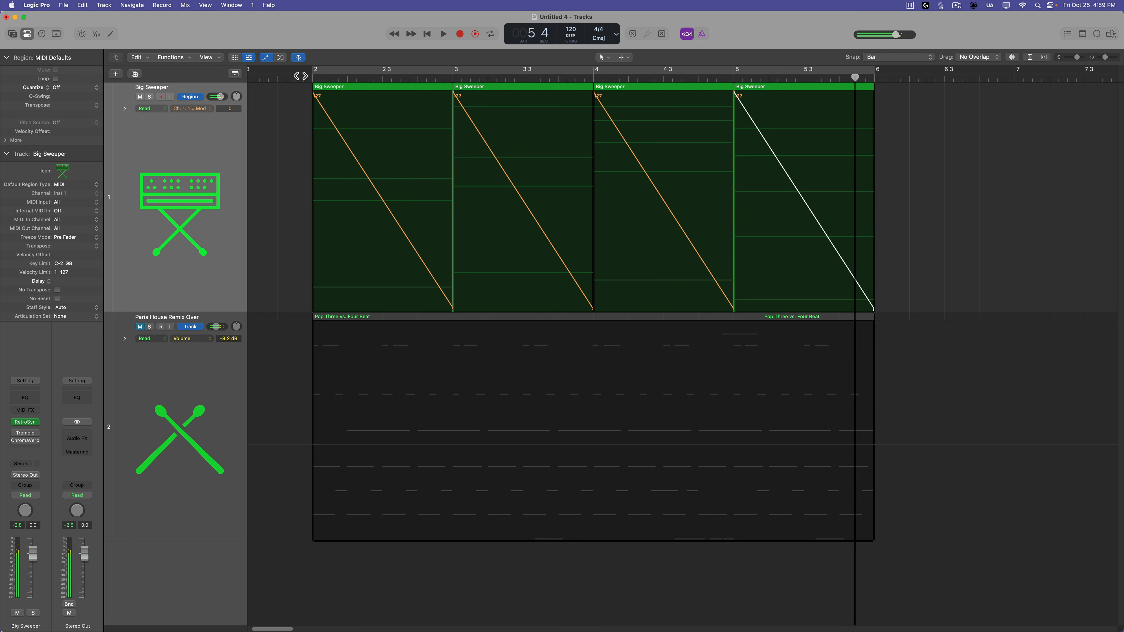
# Step: Hide automation, repeat the four Big Sweeper regions once from bar 6, and show the automation of the copies
pyautogui.press('a')
pyautogui.moveTo(910, 183); pyautogui.dragTo(392, 170)
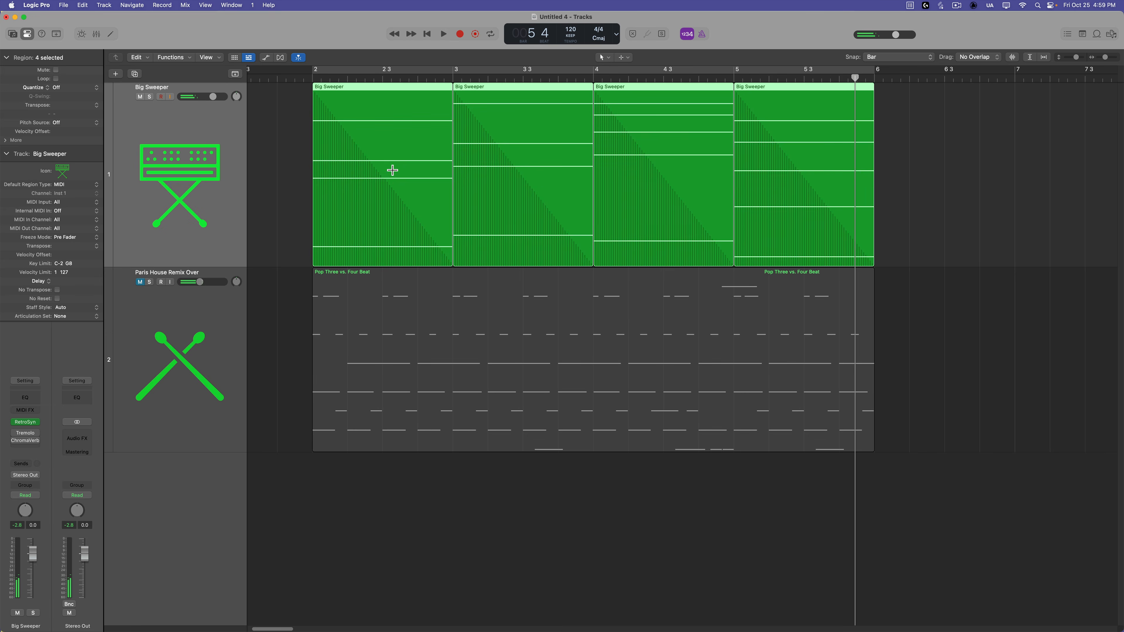
pyautogui.press('super+r')
pyautogui.press('a')
pyautogui.press('super+Left')
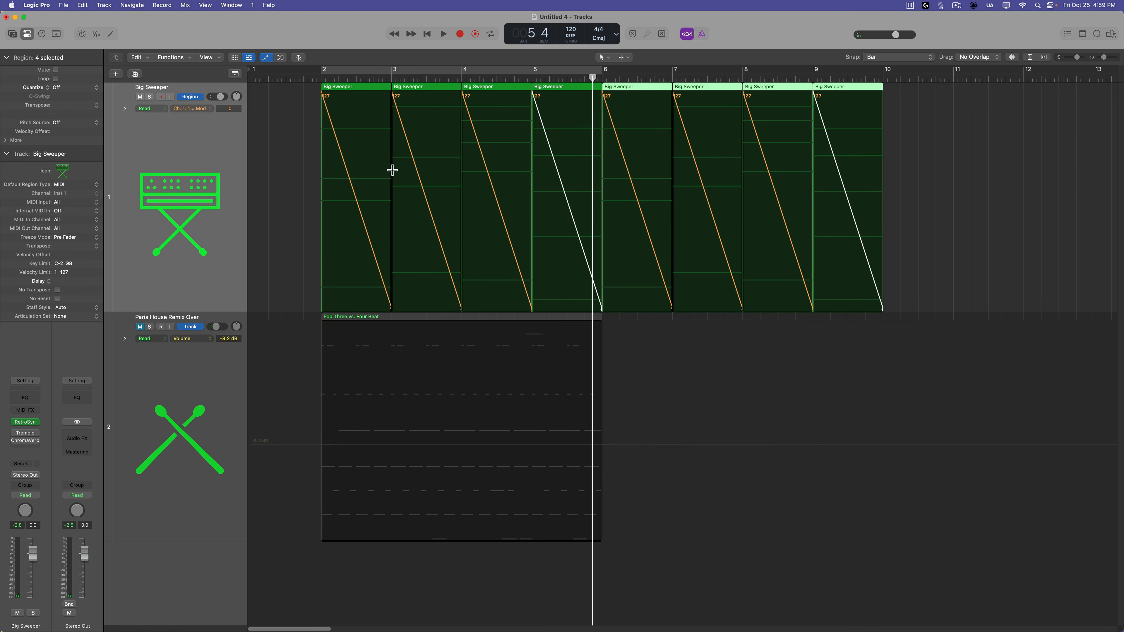
# Step: Remove the repeated Big Sweeper regions, undo the Modulation ramps in the last three regions, and hide automation
pyautogui.press('a')
pyautogui.press('a')
pyautogui.press('a')
pyautogui.press('Delete')
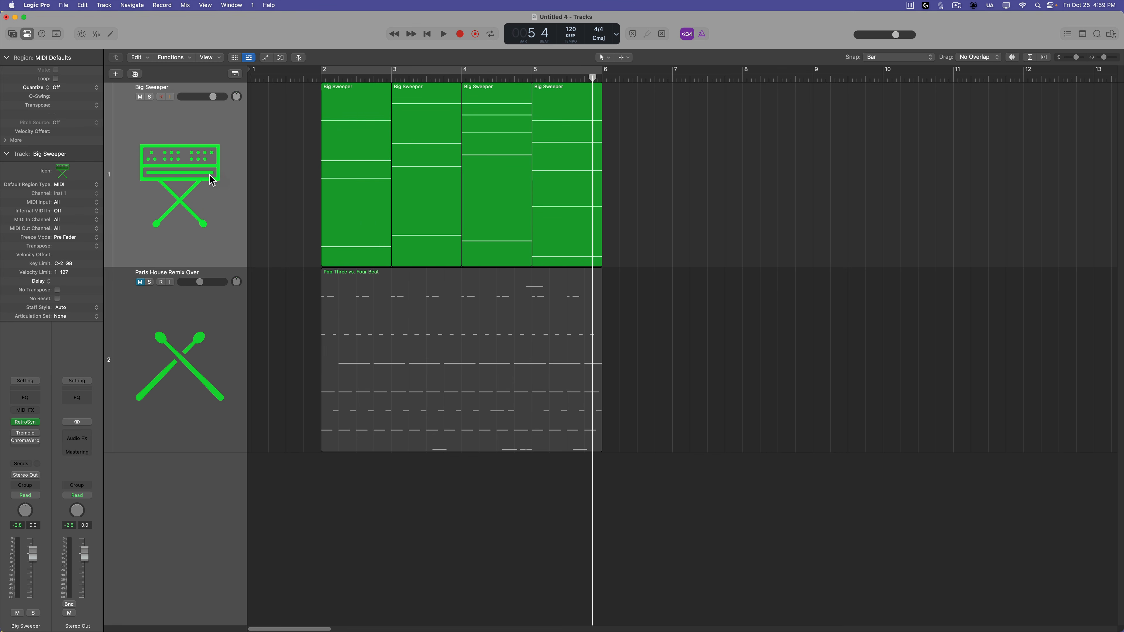
# Step: Show automation and delete the visible Modulation automation on the Big Sweeper track
pyautogui.press('a')
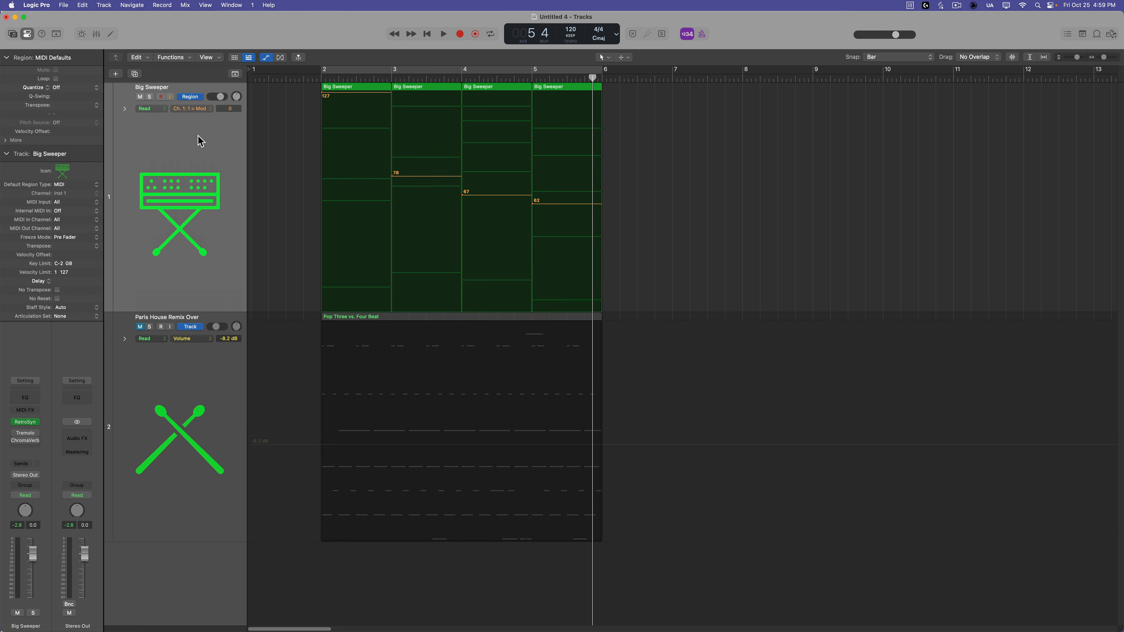
pyautogui.click(188, 5)
pyautogui.moveTo(204, 49)
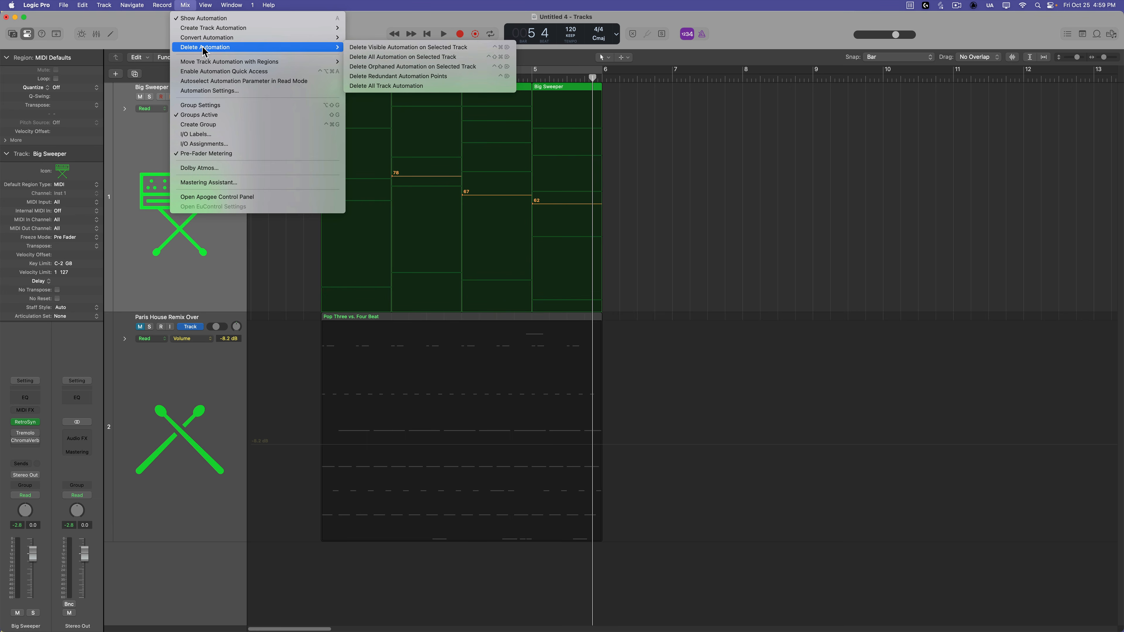
pyautogui.click(352, 47)
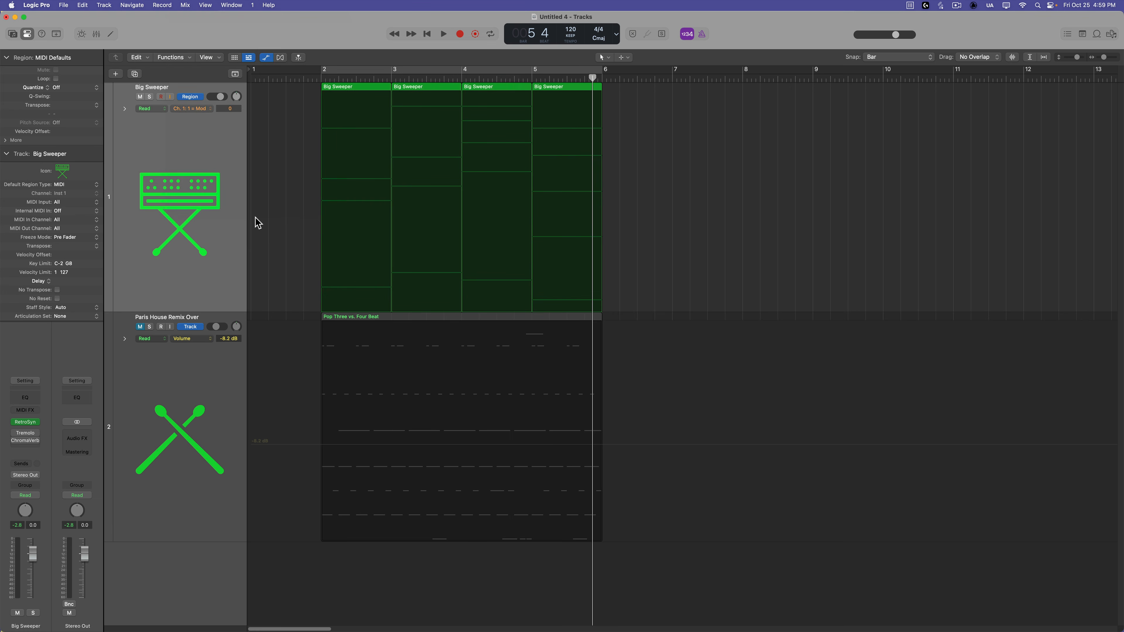
# Step: Select the Big Sweeper regions, open Retro Synth, and show its Filter Cutoff parameter for automation
pyautogui.click(216, 170)
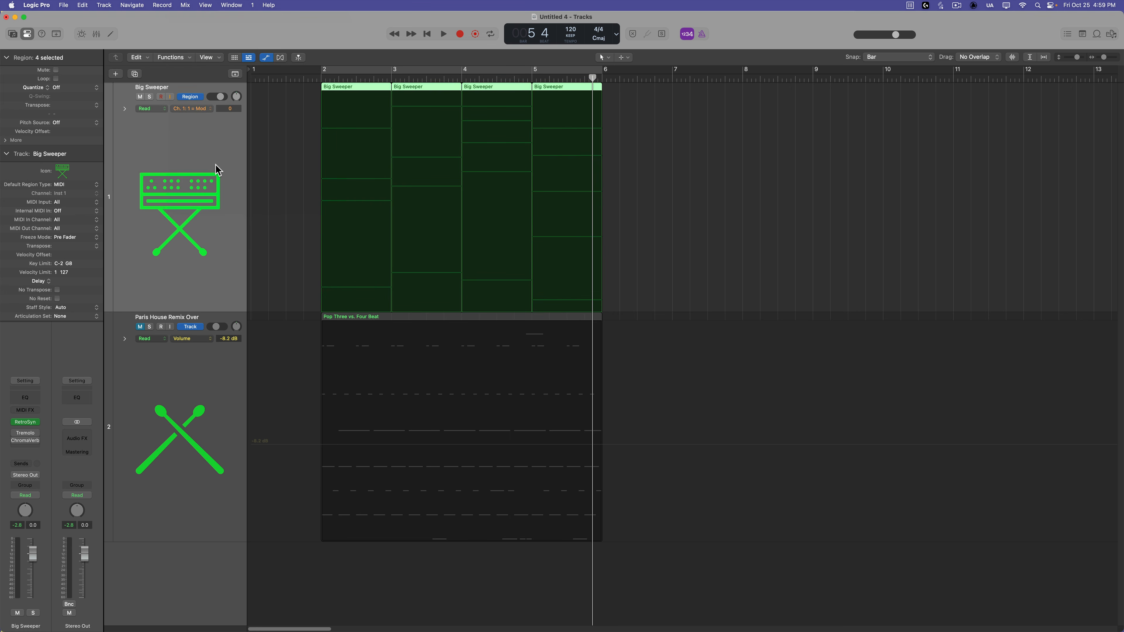
pyautogui.click(28, 425)
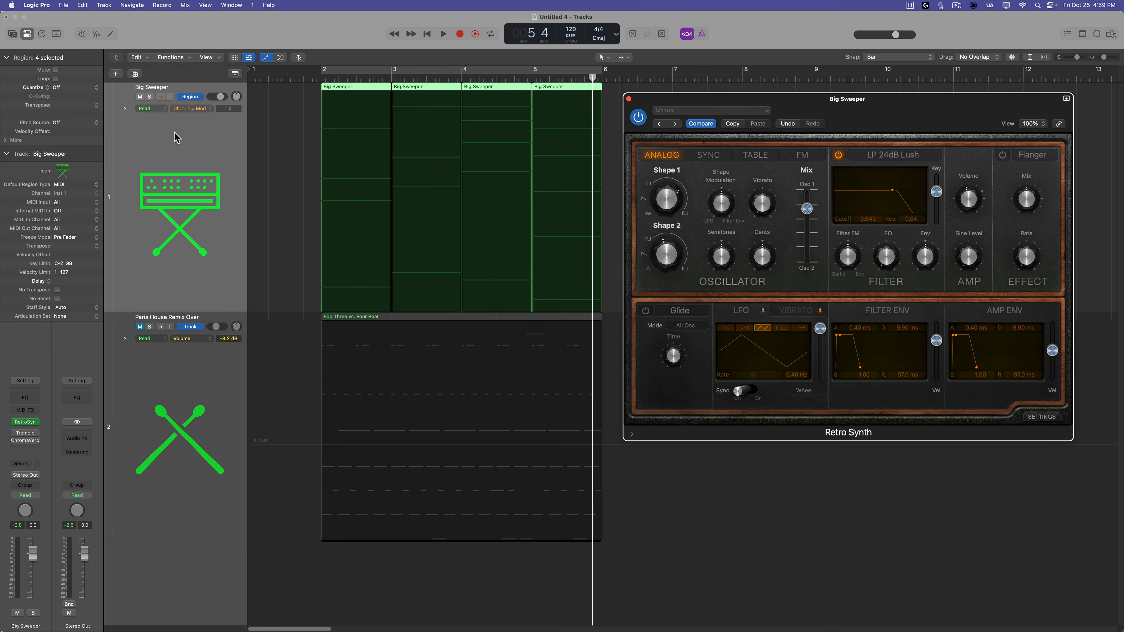
pyautogui.click(191, 109)
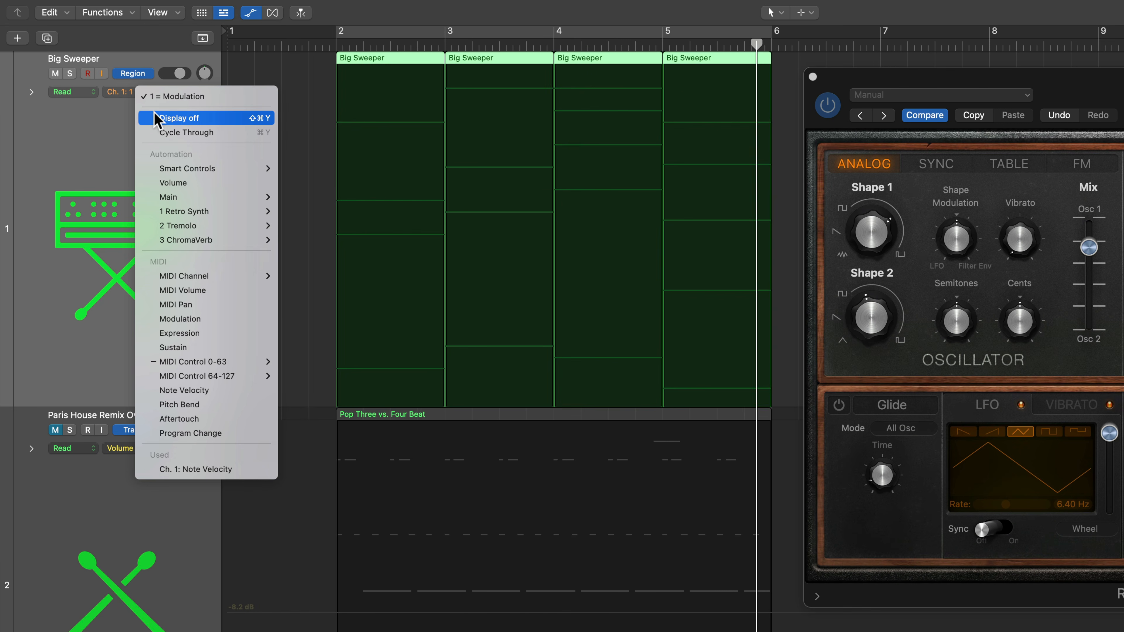
pyautogui.moveTo(208, 216)
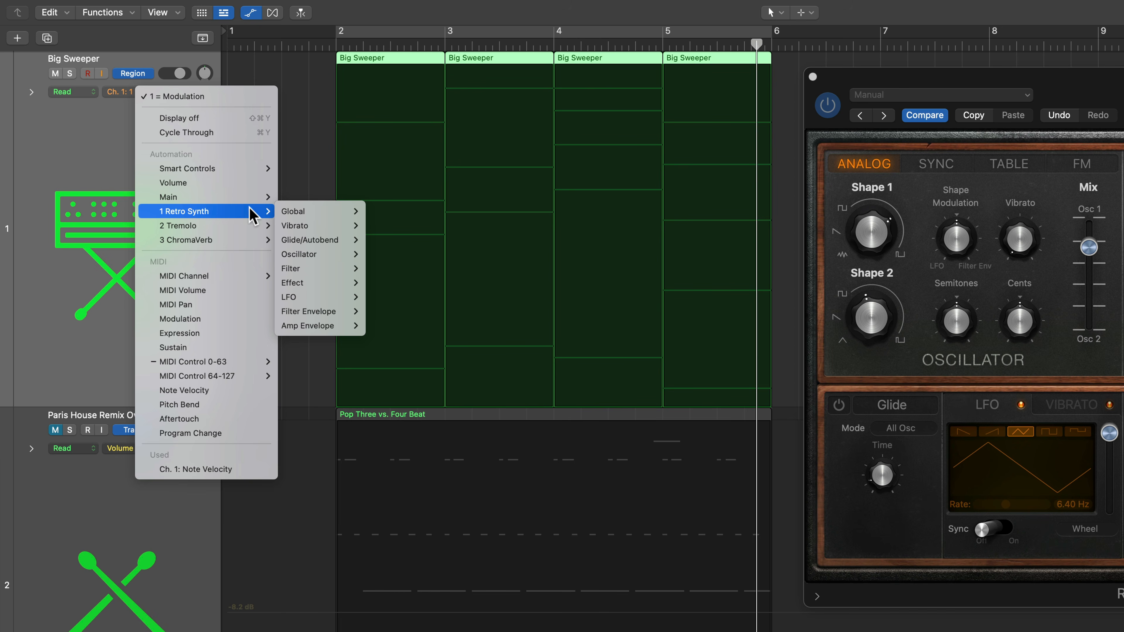
pyautogui.moveTo(305, 213)
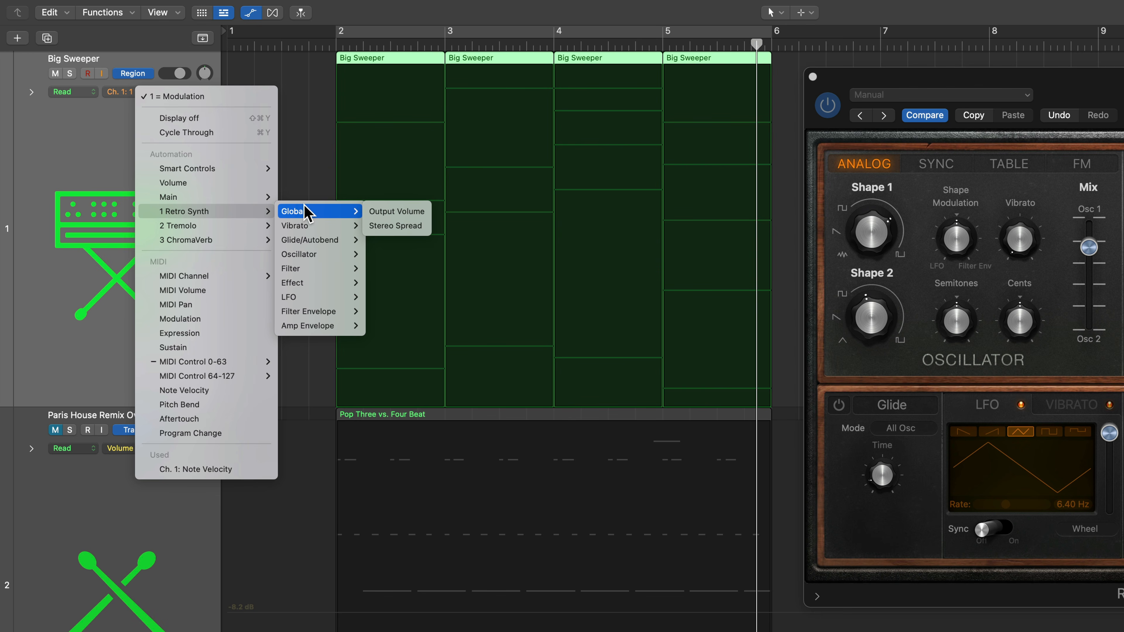
pyautogui.moveTo(320, 270)
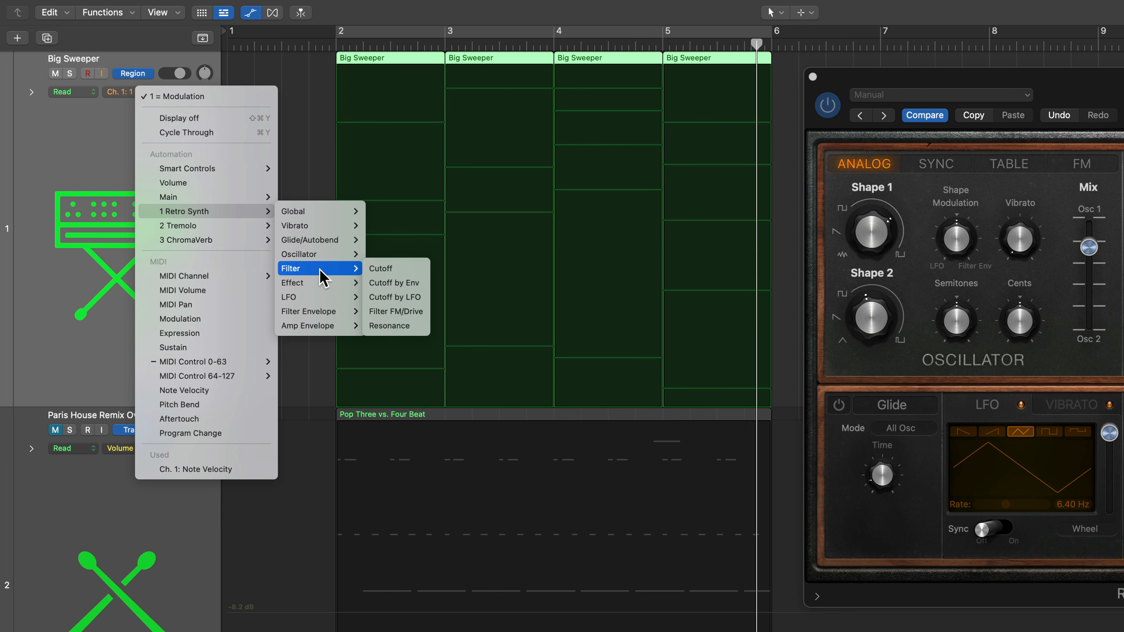
pyautogui.click(399, 268)
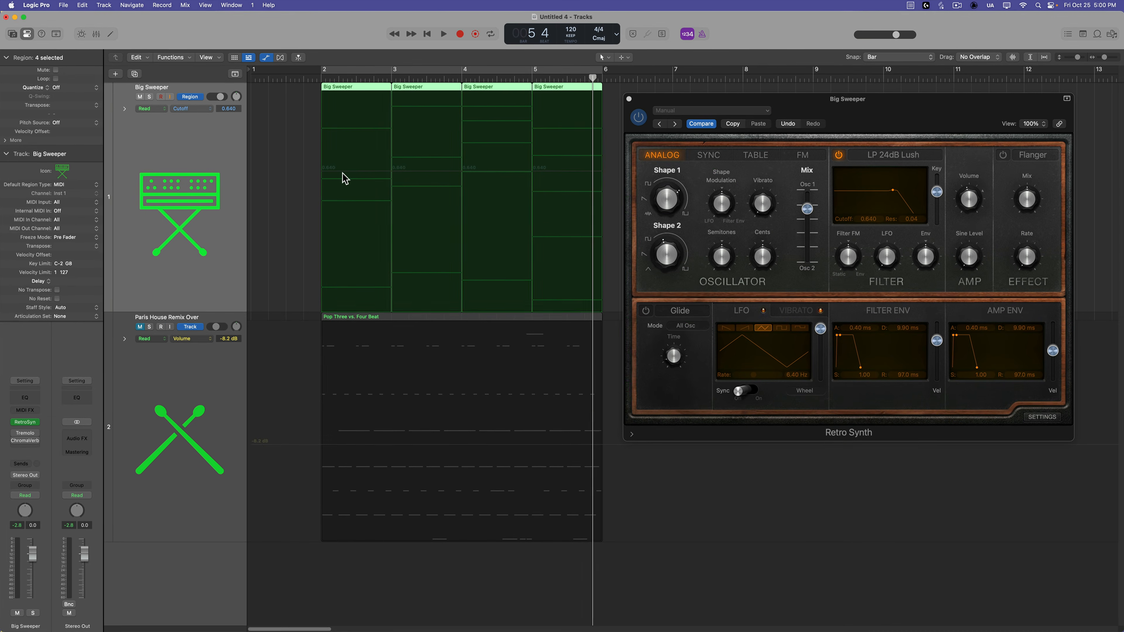
# Step: Add Cutoff automation to the four Big Sweeper regions and, with snap set to Beat, ramp the first from 0.396 to 0.630
pyautogui.click(343, 172)
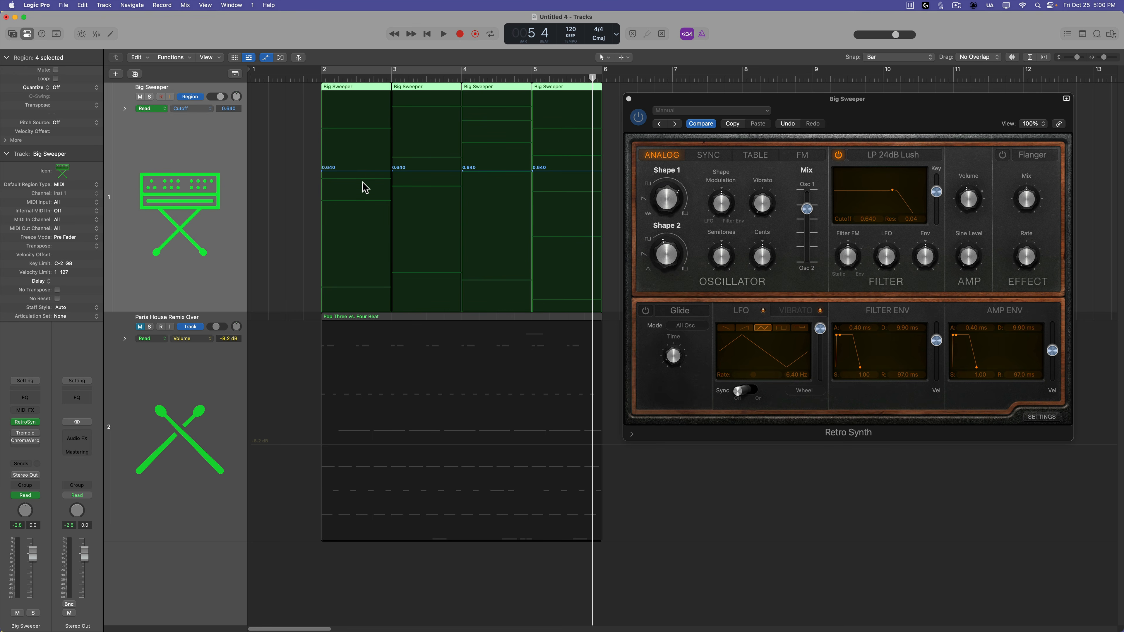
pyautogui.moveTo(365, 188); pyautogui.dragTo(365, 231)
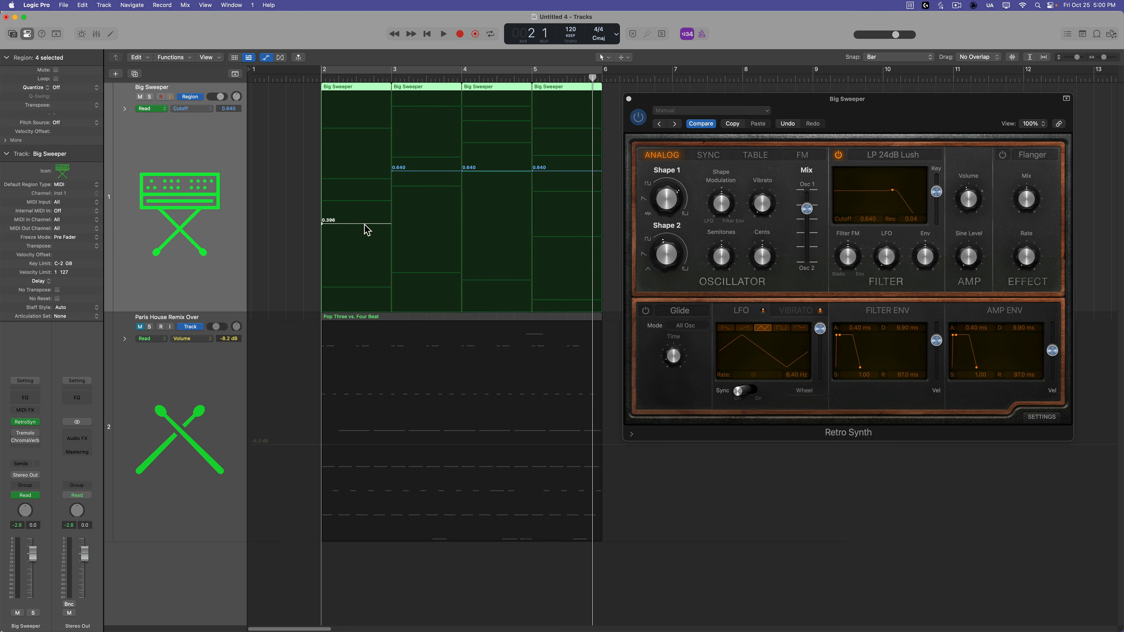
pyautogui.click(901, 60)
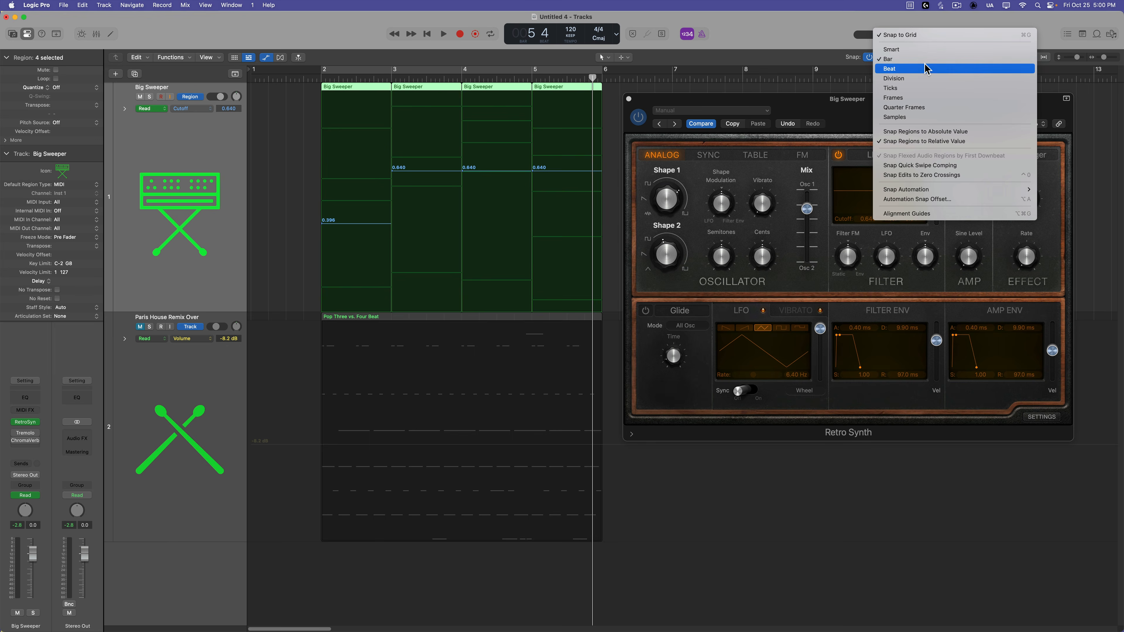
pyautogui.click(907, 67)
pyautogui.moveTo(363, 226); pyautogui.dragTo(356, 173)
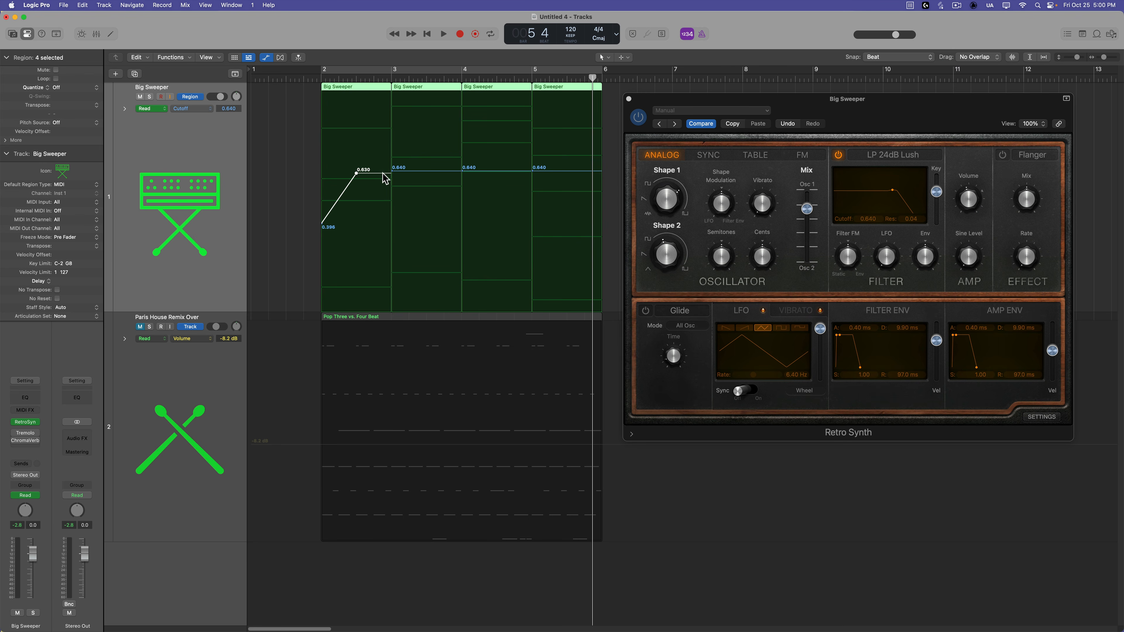
# Step: Raise the first Cutoff ramp's end to 0.770 and draw rising ramps in the other three regions, the last from 0.532 to 0.894
pyautogui.press('space')
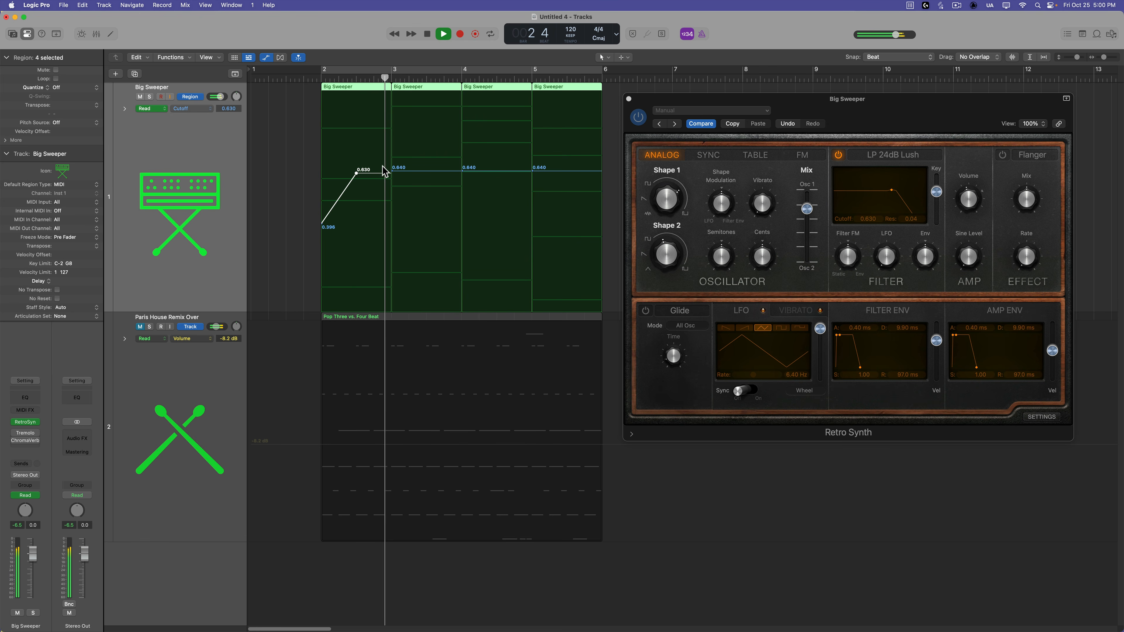
pyautogui.moveTo(369, 172); pyautogui.dragTo(370, 147)
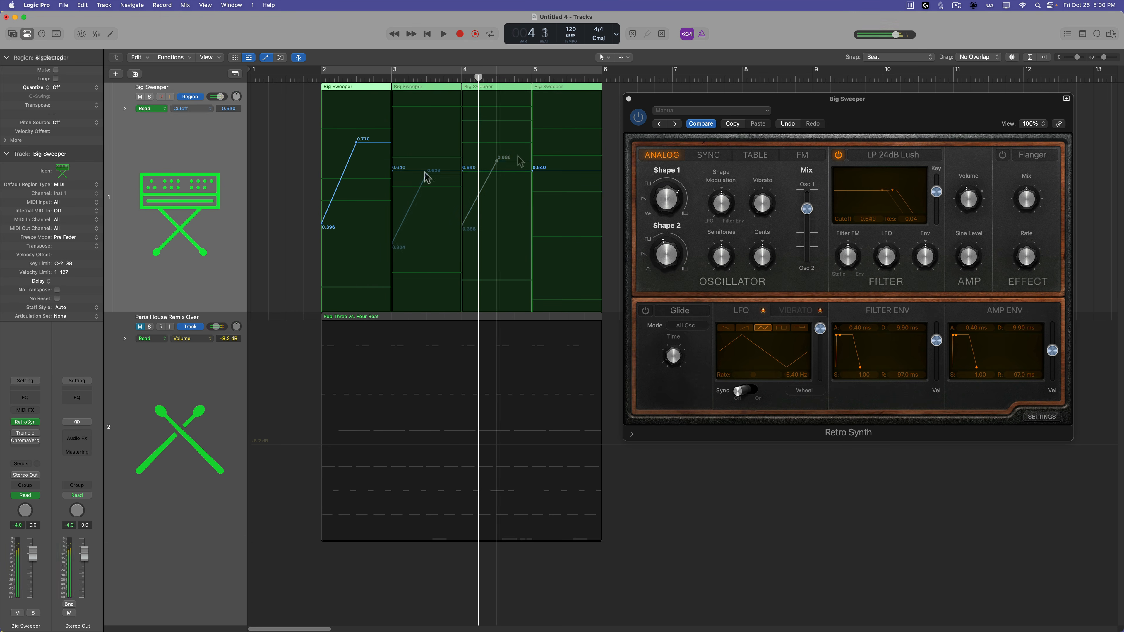
pyautogui.click(562, 171)
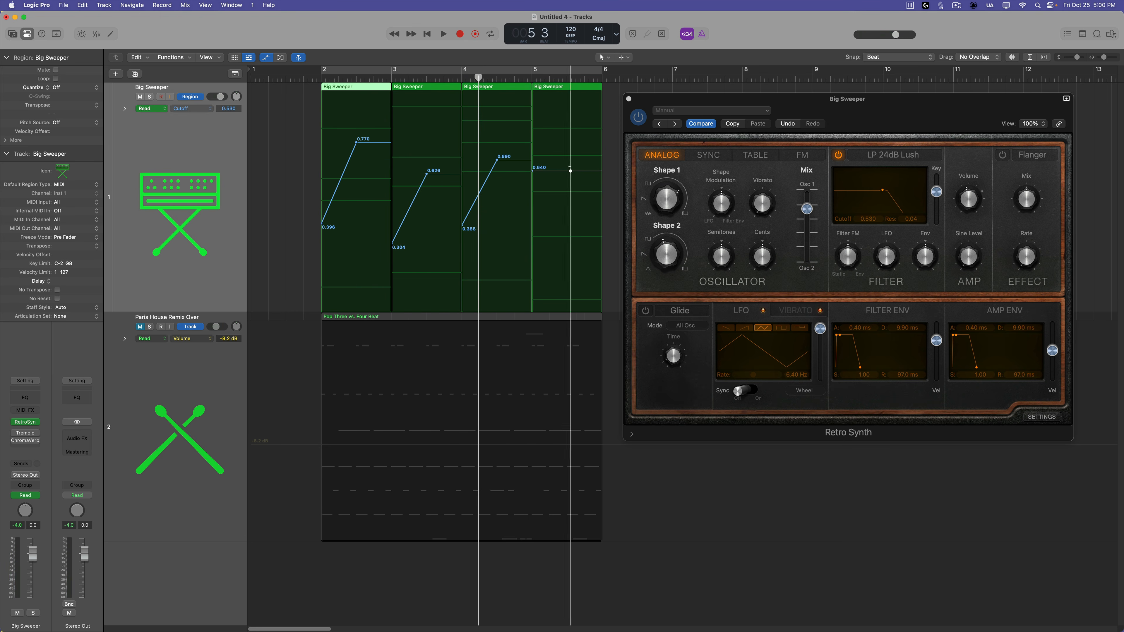
pyautogui.moveTo(571, 171); pyautogui.dragTo(585, 121)
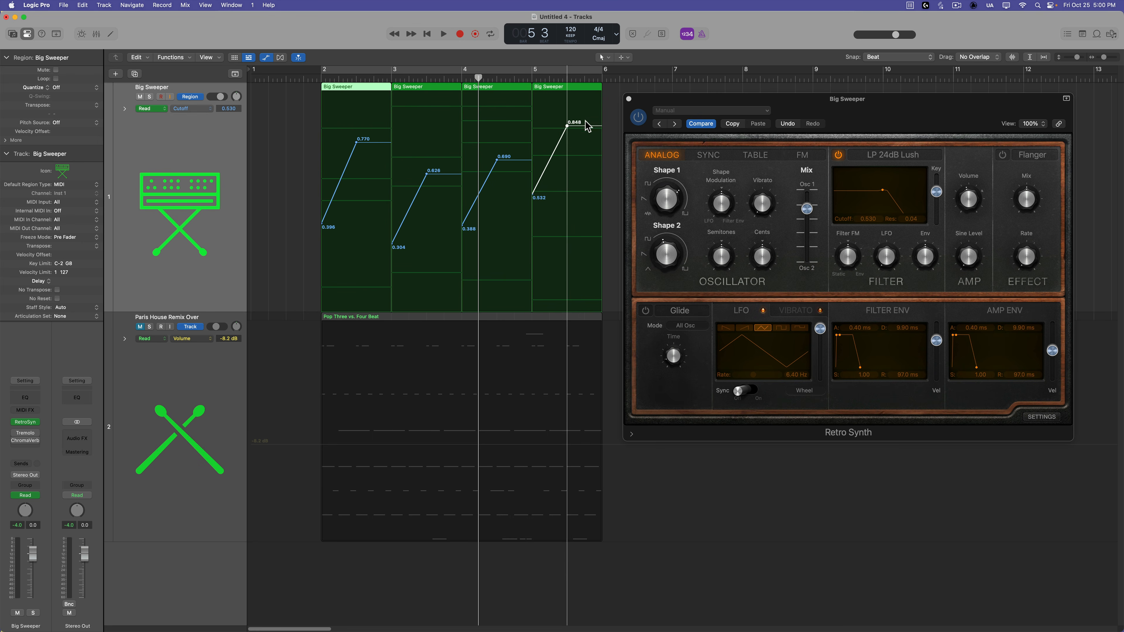
# Step: Play the Cutoff ramps from just before bar 2 to past bar 6, and lower the last ramp's end to 0.848
pyautogui.click(304, 75)
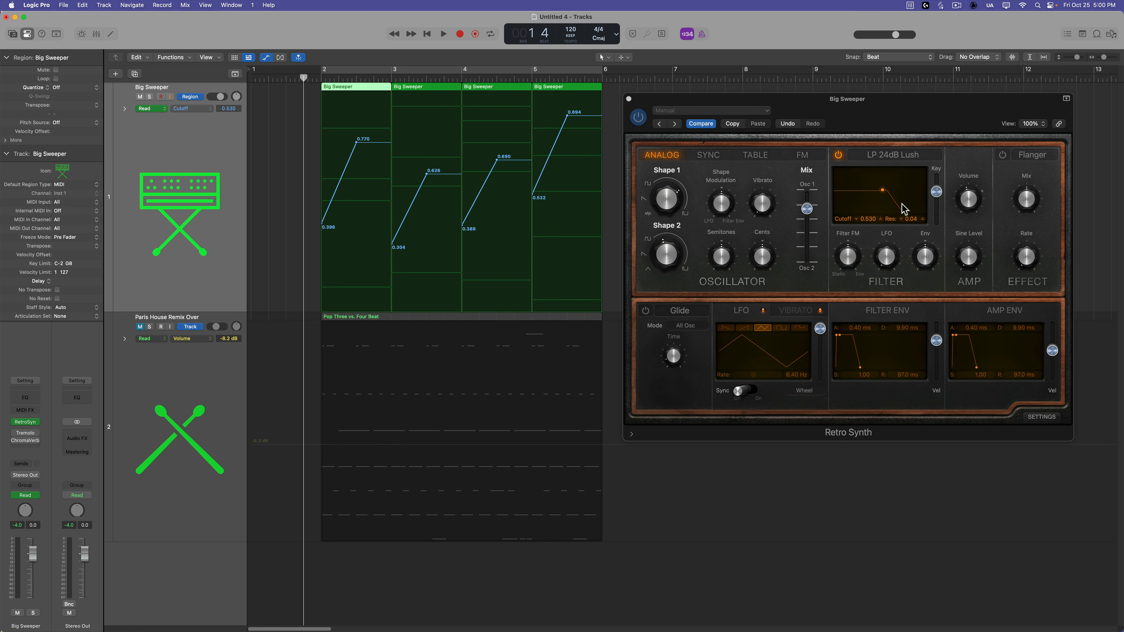
pyautogui.click(941, 112)
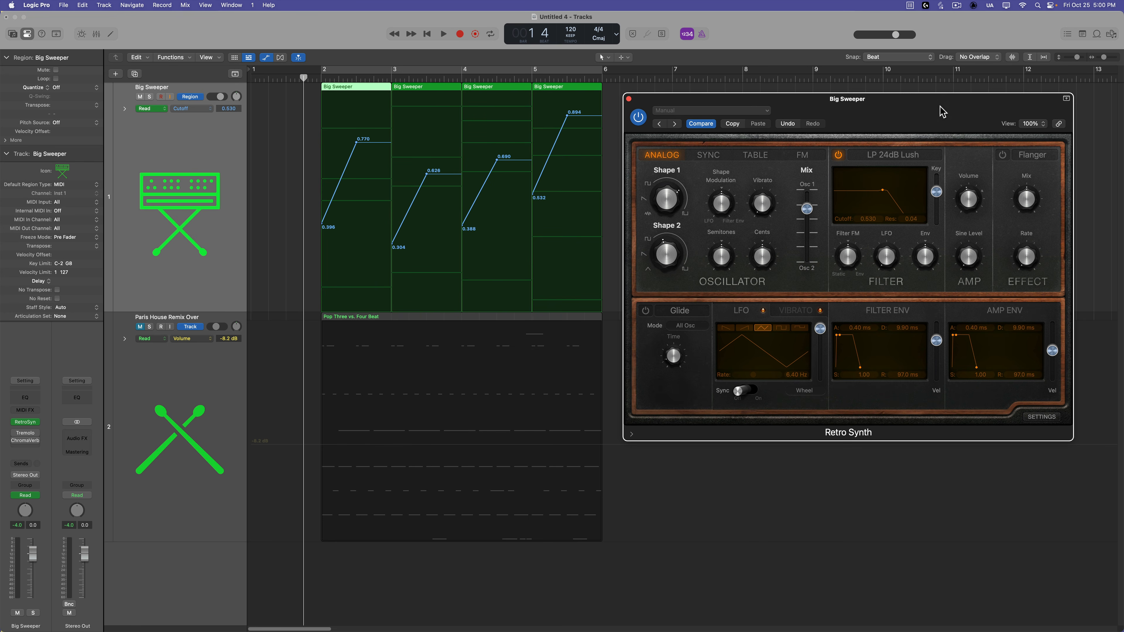
pyautogui.press('space')
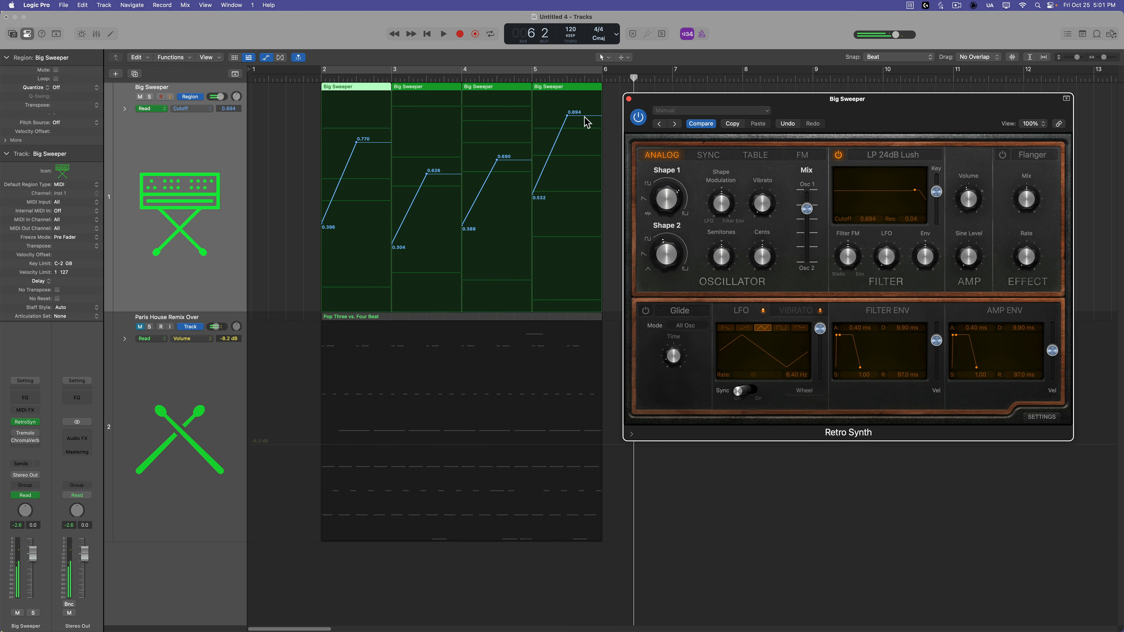
pyautogui.moveTo(584, 117); pyautogui.dragTo(586, 132)
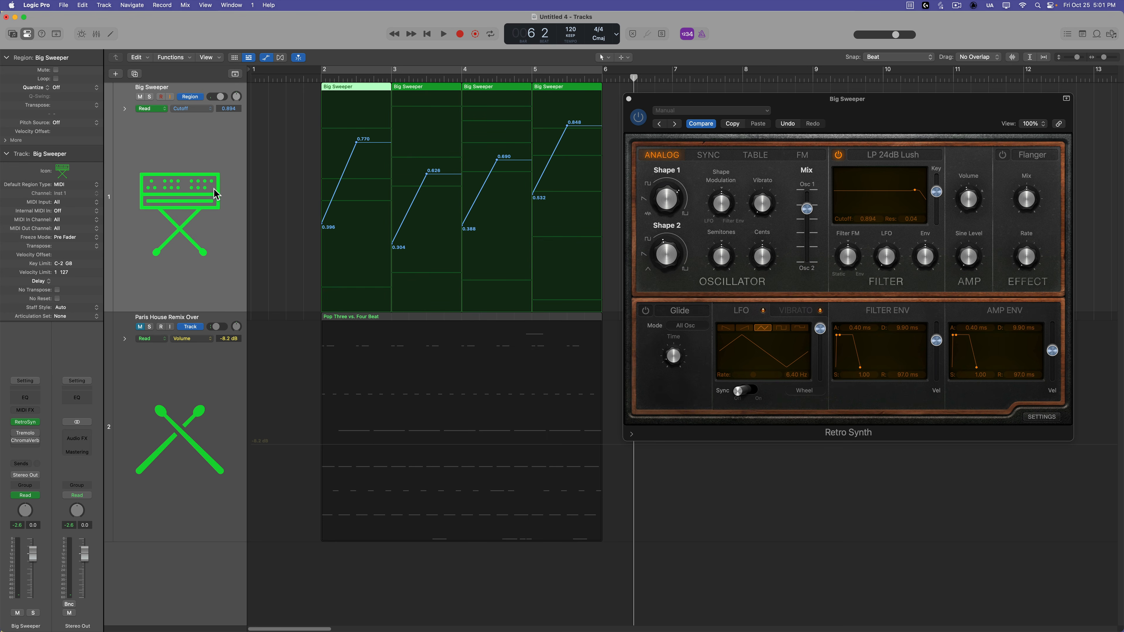
# Step: Open Tremolo beside the automation and, while playing the regions, raise the second Cutoff ramp's end to 0.662
pyautogui.click(21, 434)
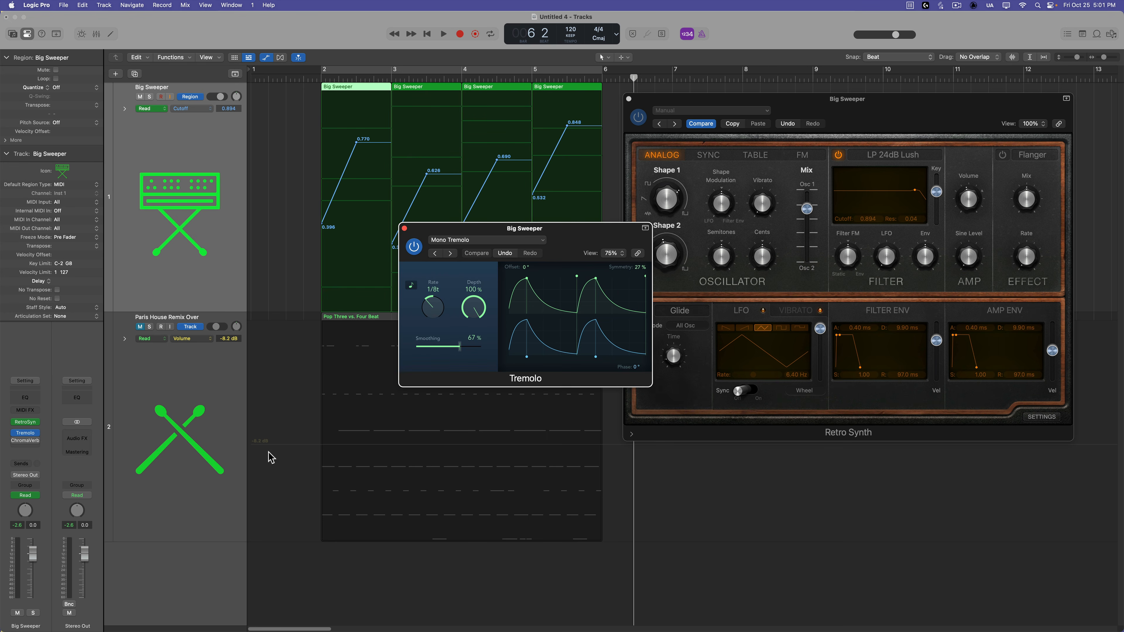
pyautogui.moveTo(597, 225); pyautogui.dragTo(862, 370)
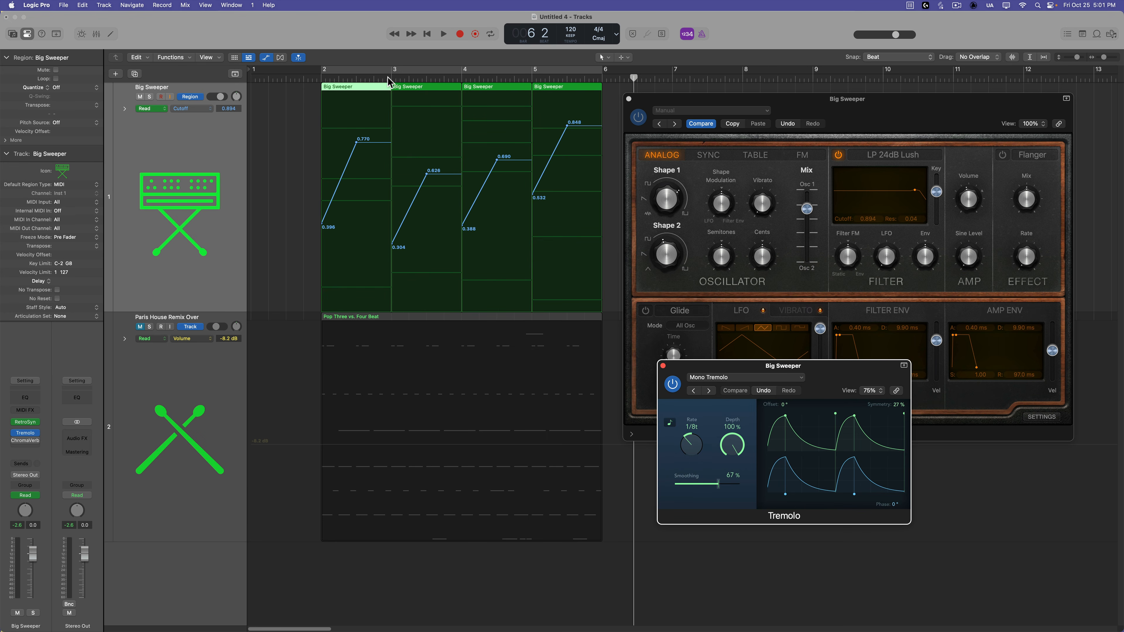
pyautogui.doubleClick(309, 78)
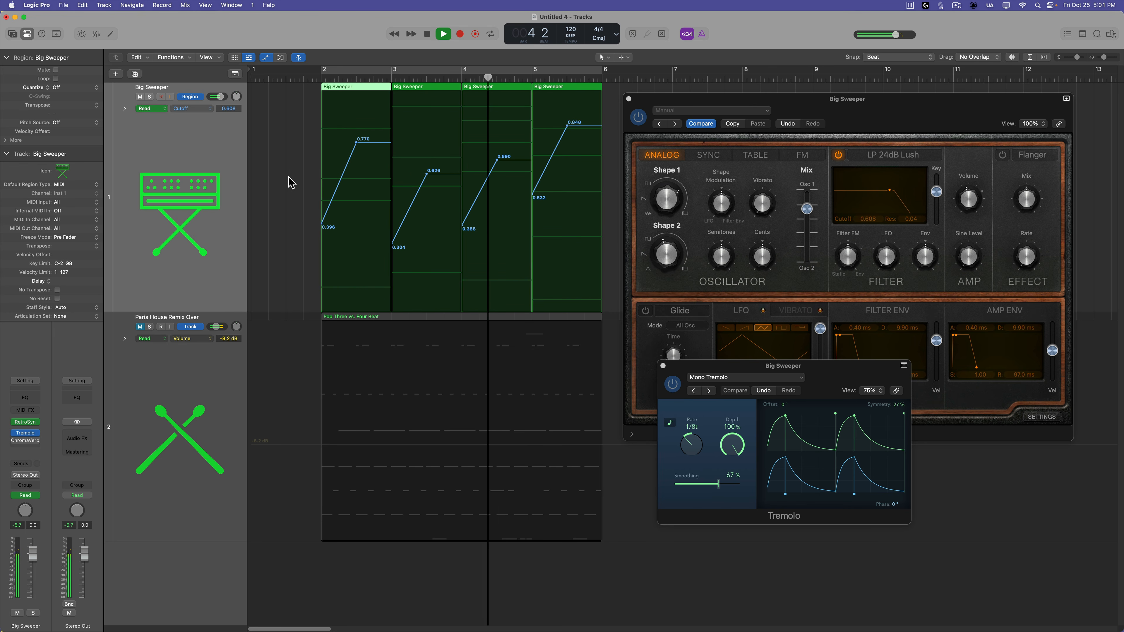
pyautogui.moveTo(447, 174); pyautogui.dragTo(448, 166)
pyautogui.press('space')
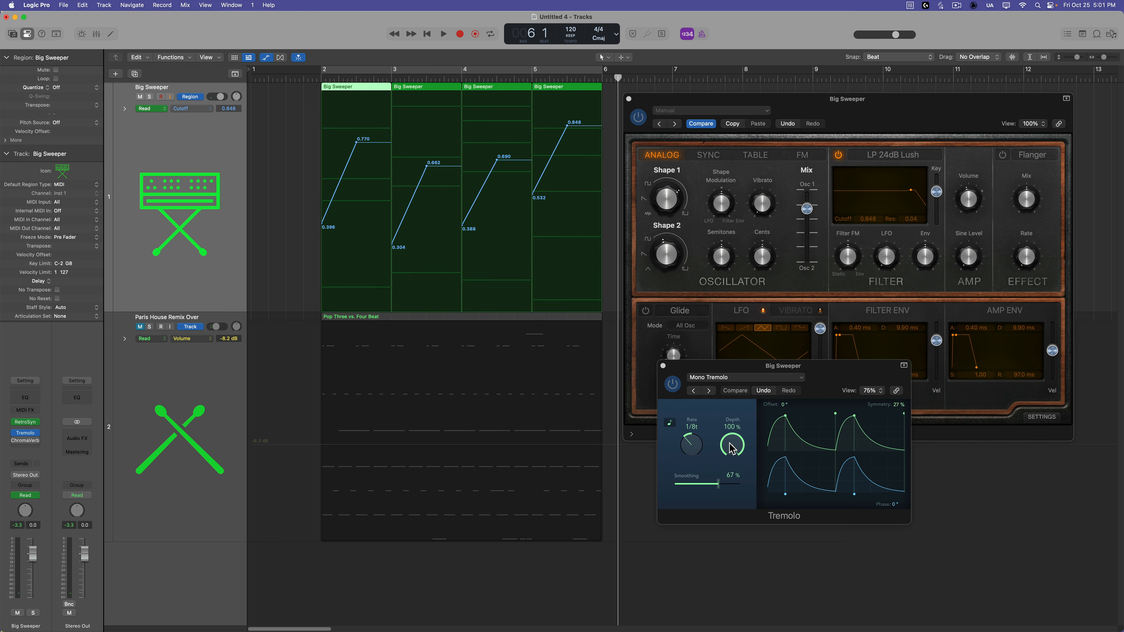
# Step: Set the Tremolo Depth to 0% and show Tremolo Depth as the Big Sweeper track's automation parameter
pyautogui.moveTo(737, 457); pyautogui.dragTo(760, 599)
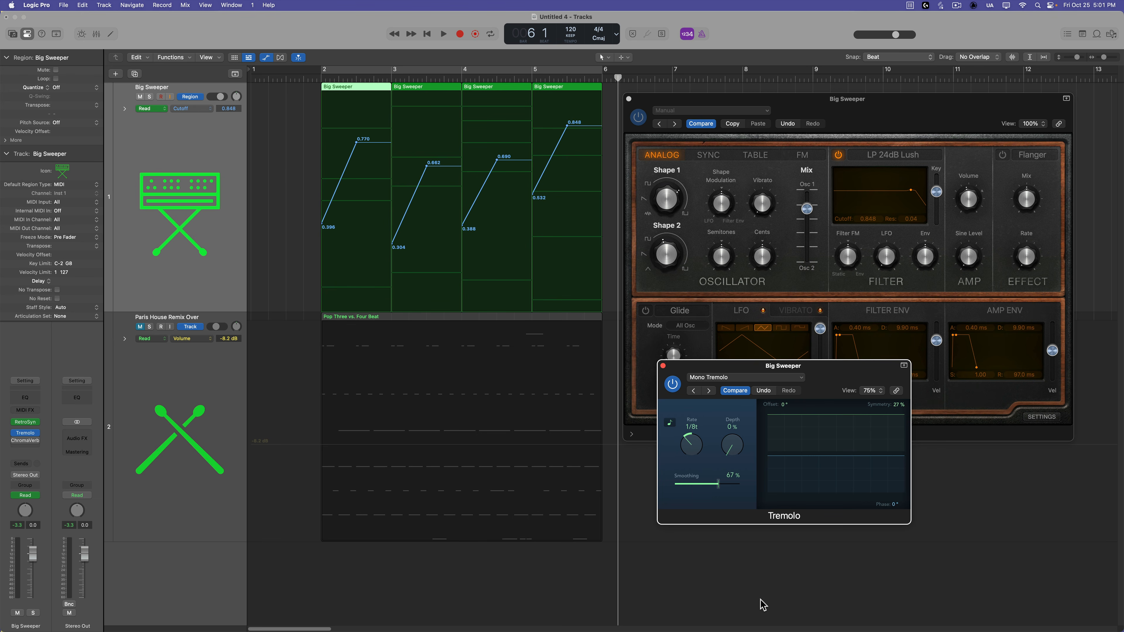
pyautogui.click(197, 109)
pyautogui.moveTo(220, 6)
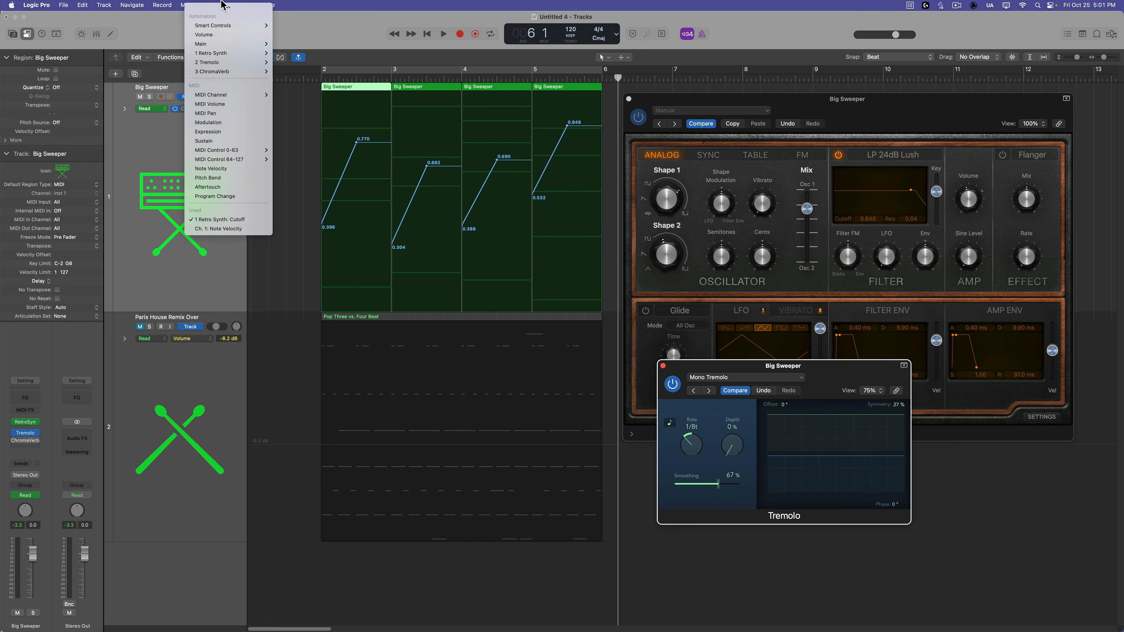
pyautogui.moveTo(221, 82)
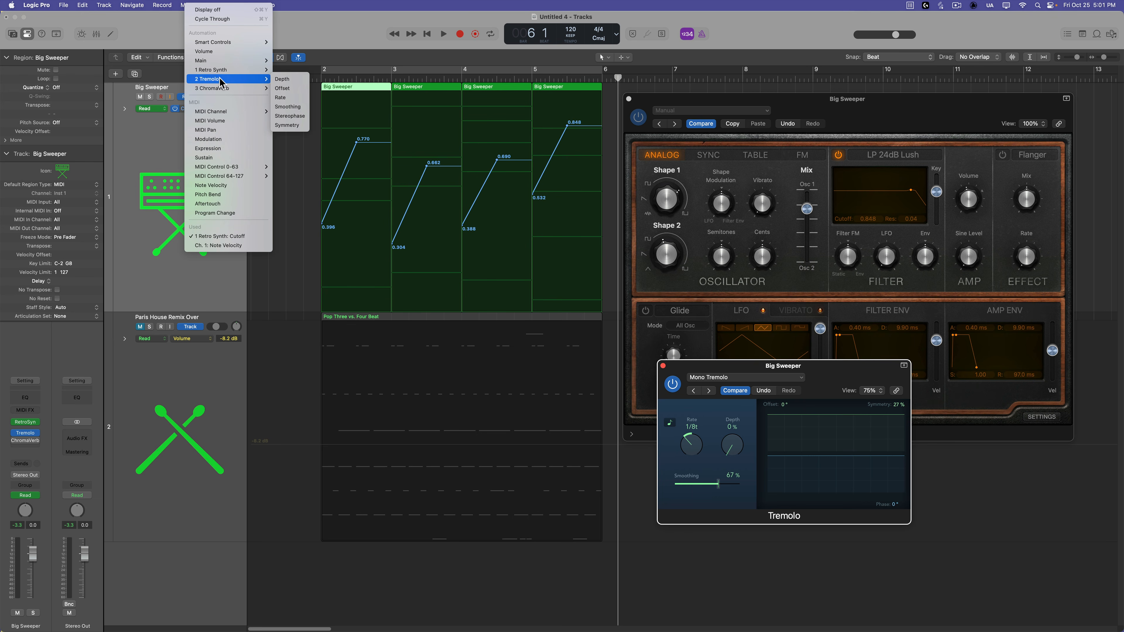
pyautogui.click(290, 80)
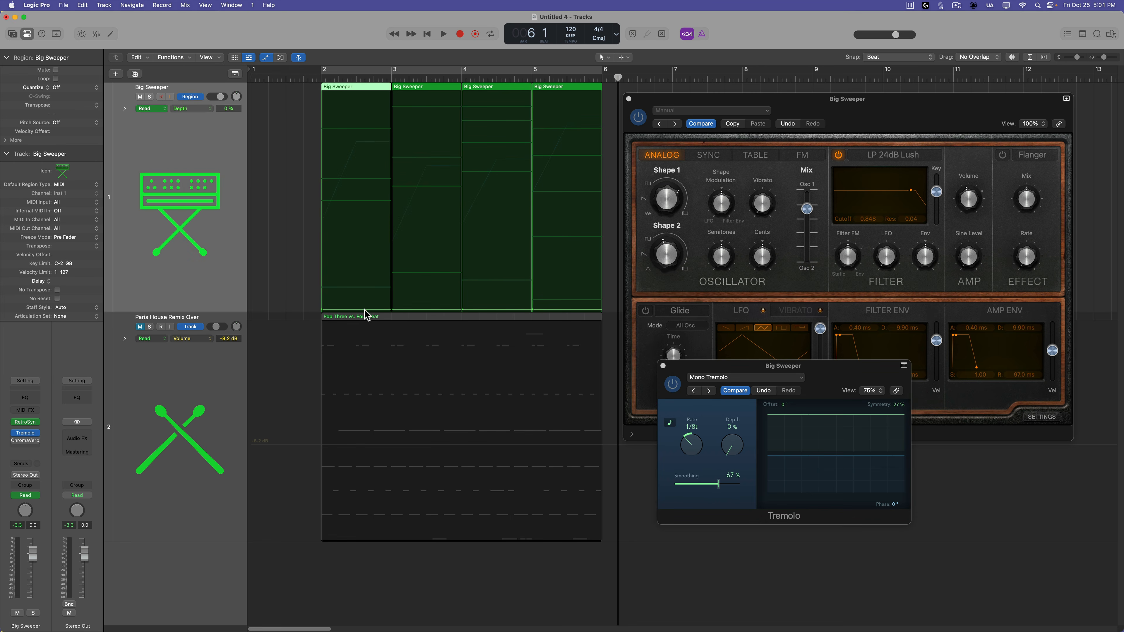
# Step: Draw a rising Depth ramp from 0% to 100% in each of the four Big Sweeper regions and play them
pyautogui.moveTo(359, 308); pyautogui.dragTo(390, 92)
pyautogui.moveTo(428, 310); pyautogui.dragTo(460, 93)
pyautogui.moveTo(500, 309); pyautogui.dragTo(531, 92)
pyautogui.moveTo(565, 310); pyautogui.dragTo(600, 92)
pyautogui.press('space')
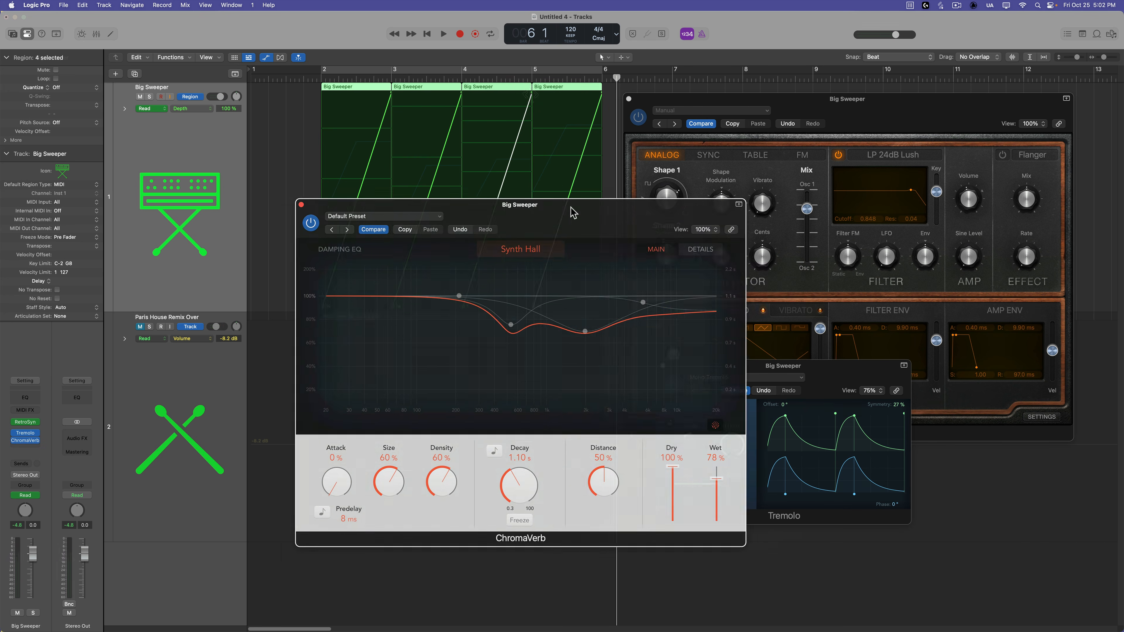
# Step: Close Tremolo and set ChromaVerb's Dry level to 82% and Wet level to 100%, playing the regions from before bar 2
pyautogui.moveTo(572, 211); pyautogui.dragTo(426, 219)
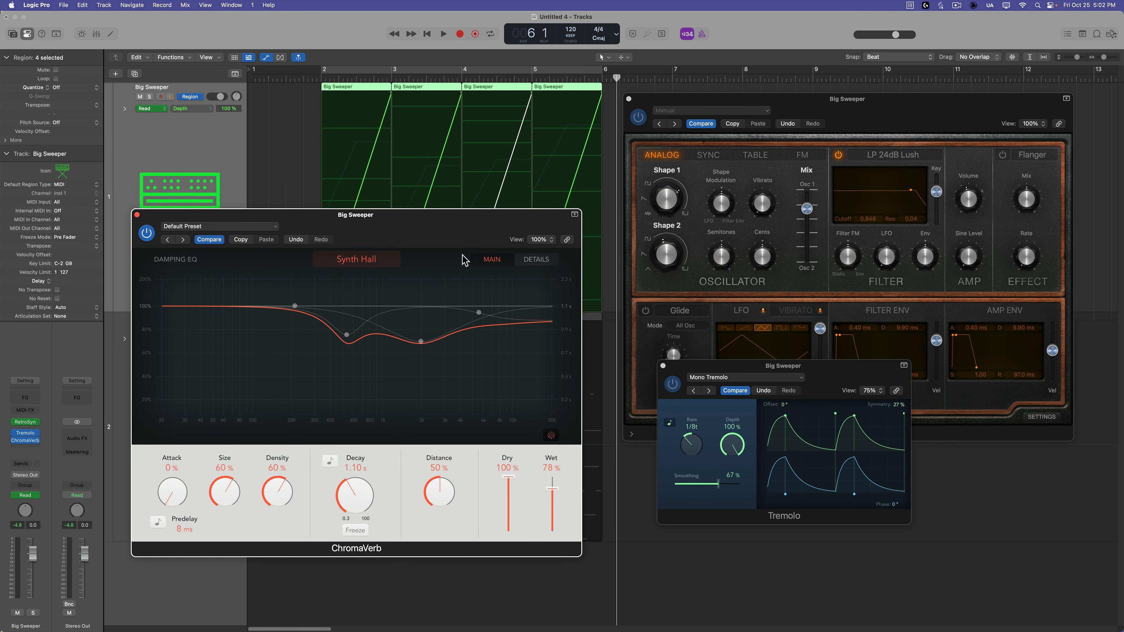
pyautogui.click(662, 366)
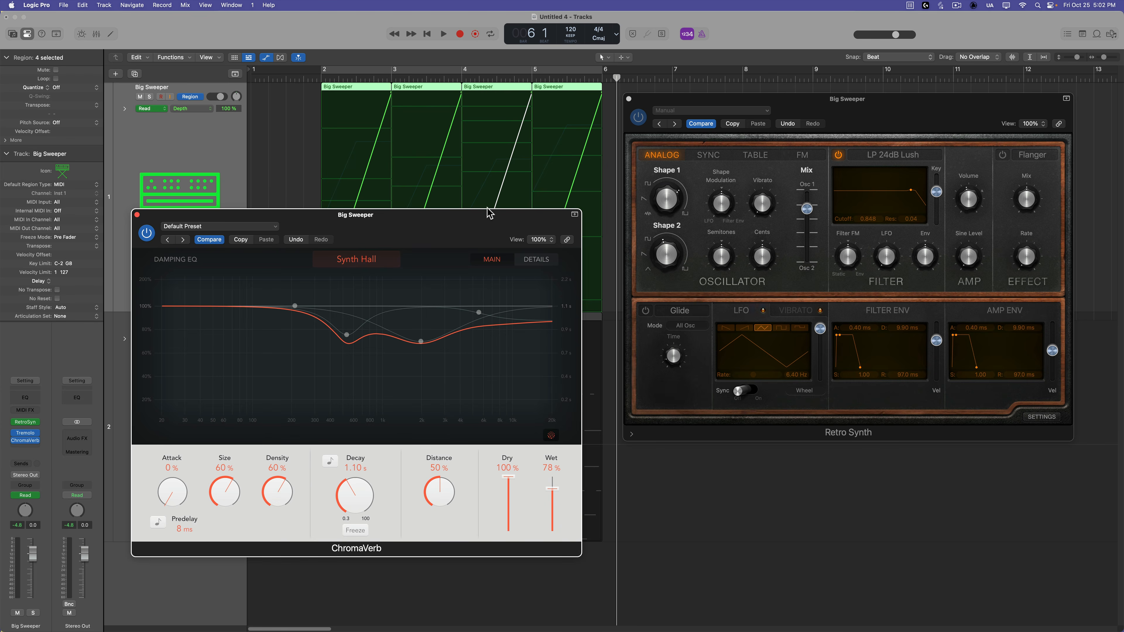
pyautogui.moveTo(473, 216); pyautogui.dragTo(975, 222)
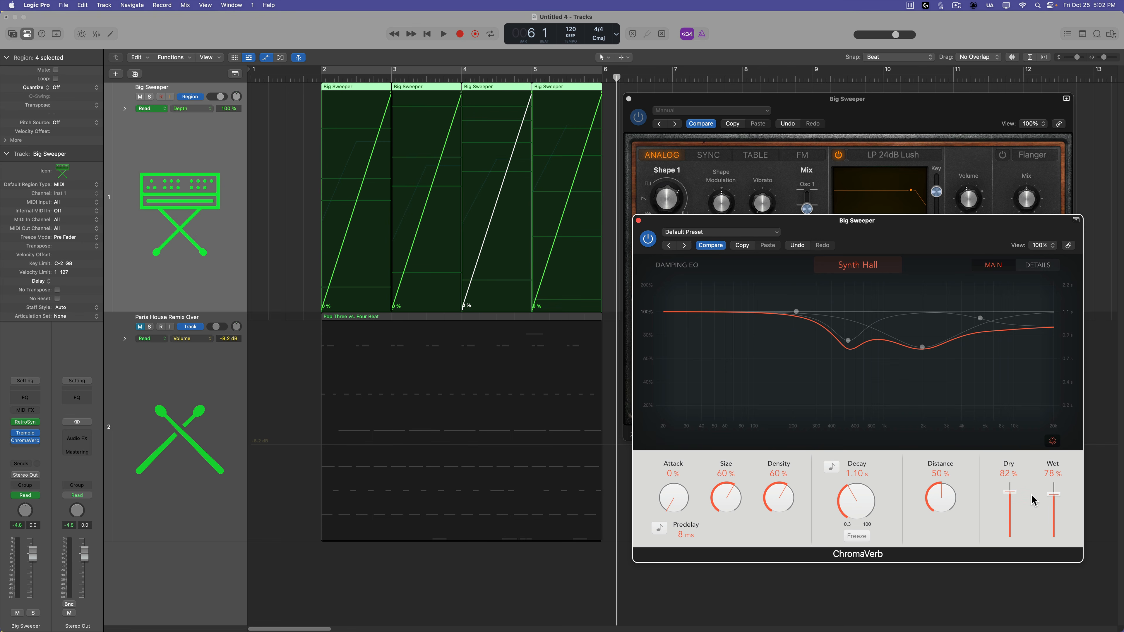
pyautogui.doubleClick(305, 80)
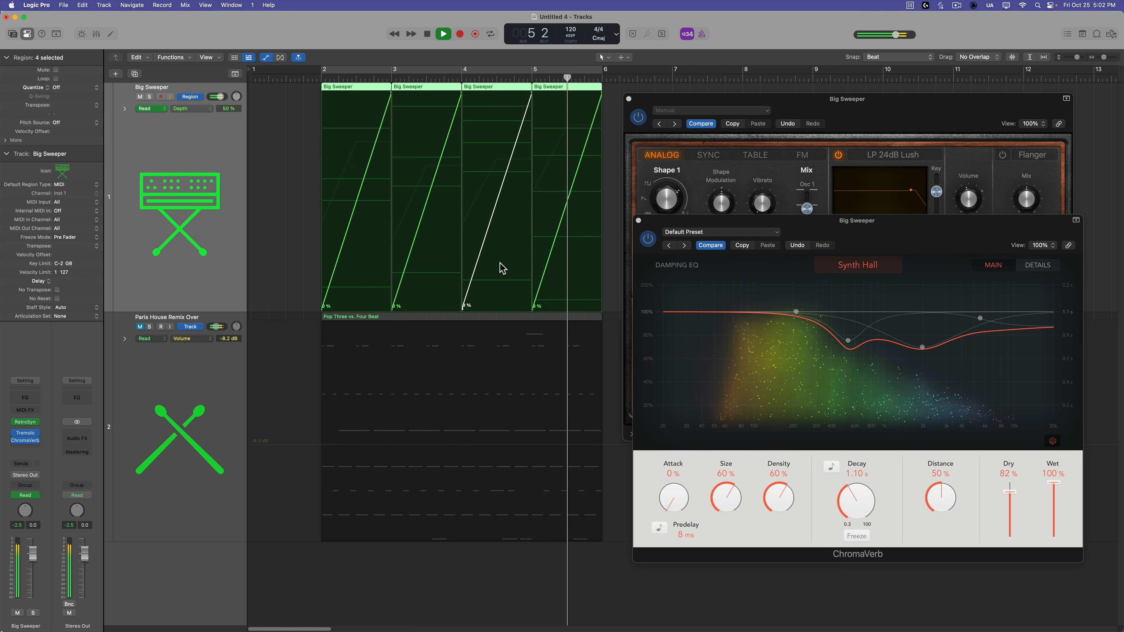
pyautogui.press('space')
# Step: Show ChromaVerb's Wet parameter as the automation displayed on the Big Sweeper track
pyautogui.click(192, 109)
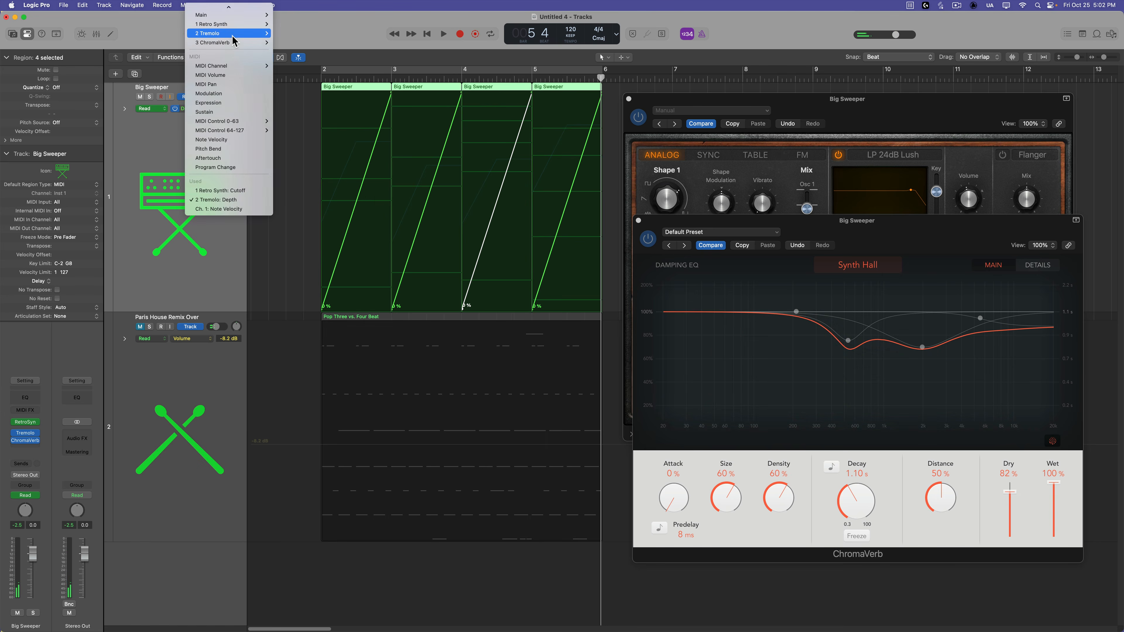
pyautogui.moveTo(237, 45)
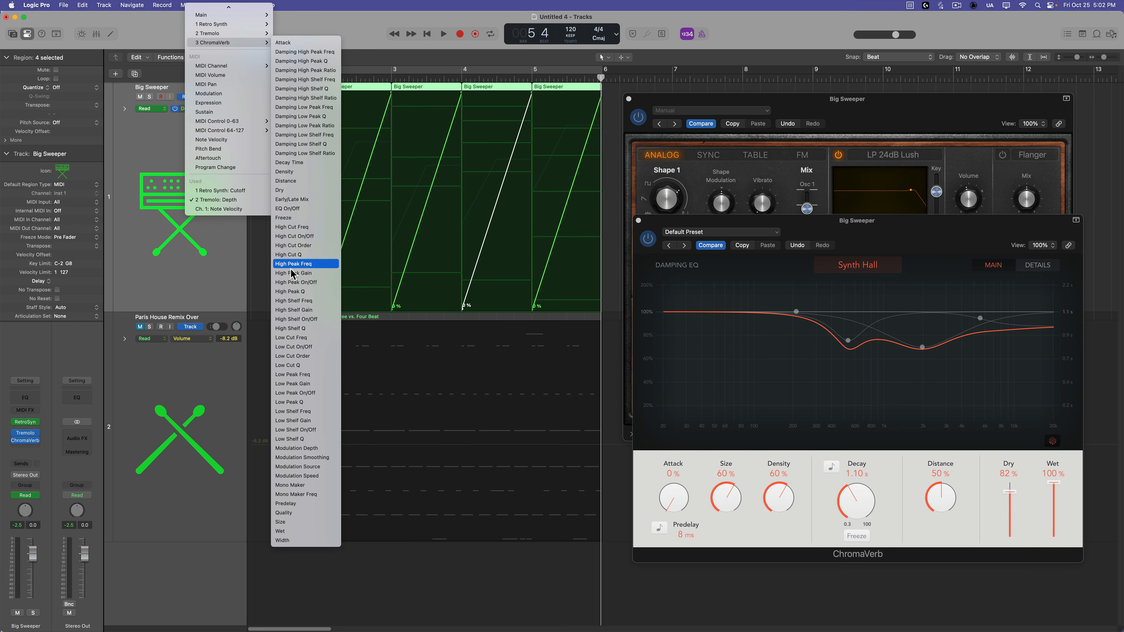
pyautogui.click(283, 531)
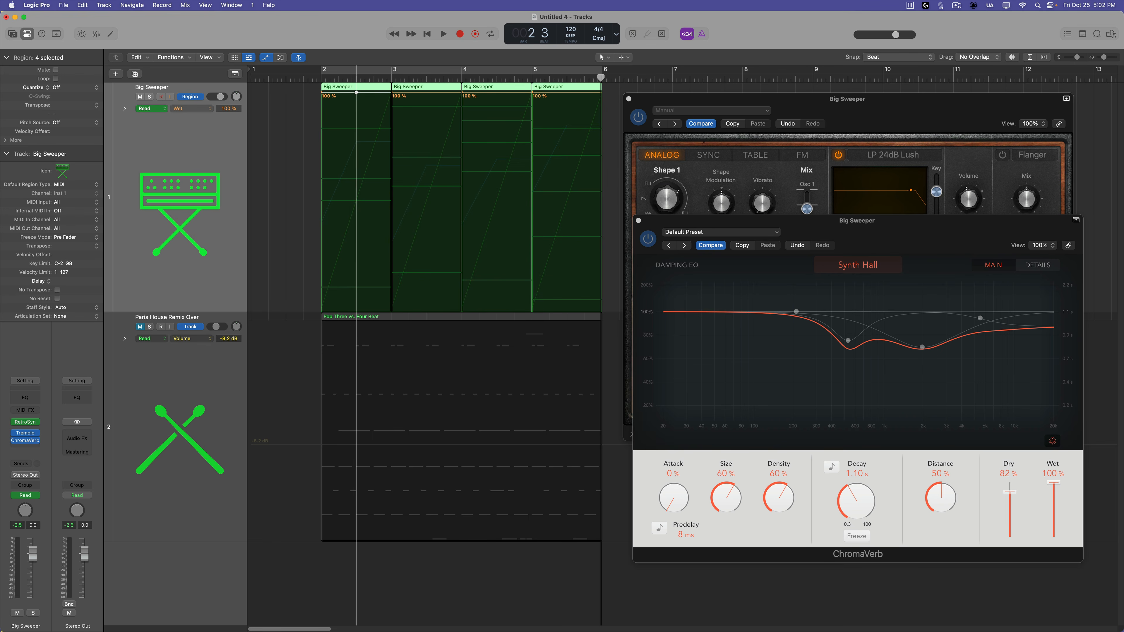
# Step: Draw a falling Wet ramp from 100% to 50% in each of the four regions and play them
pyautogui.moveTo(386, 94); pyautogui.dragTo(393, 171)
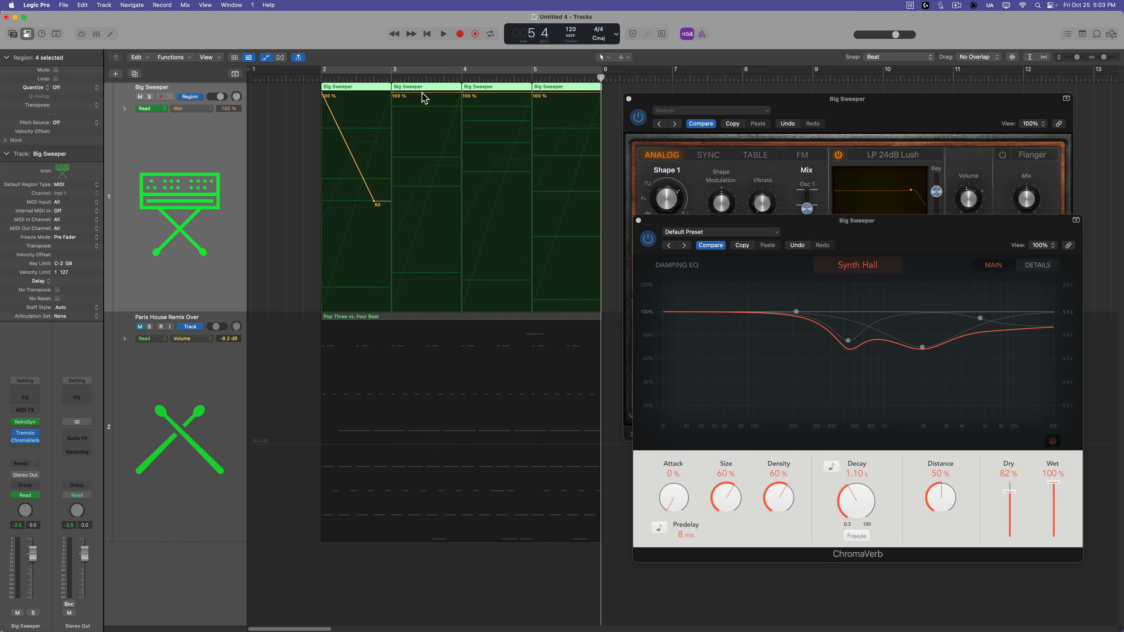
pyautogui.click(443, 92)
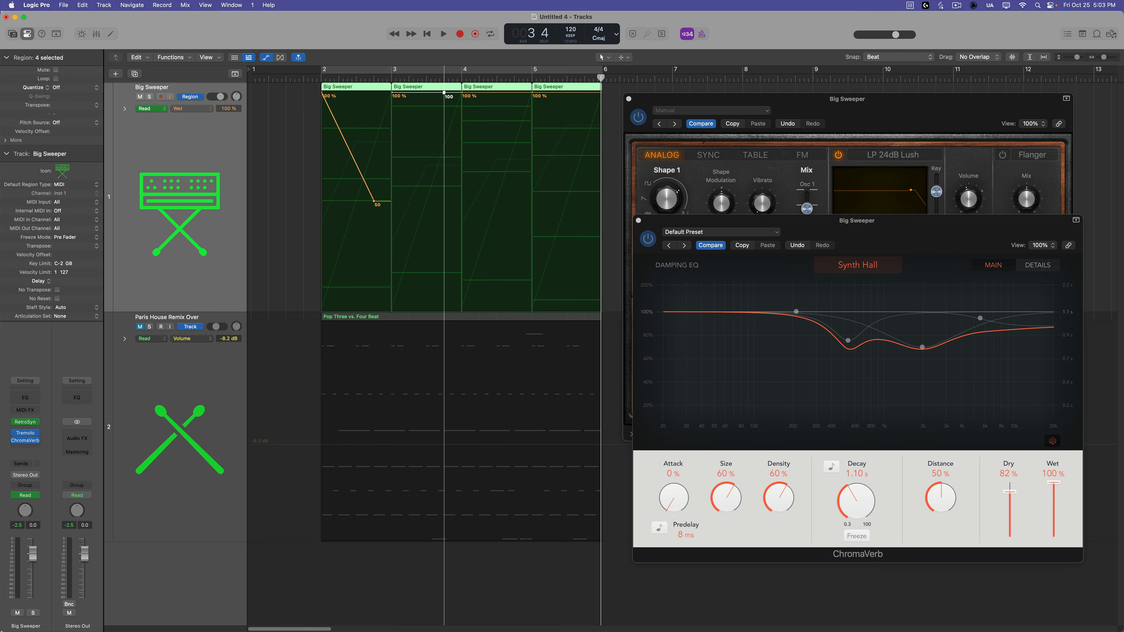
pyautogui.moveTo(453, 94); pyautogui.dragTo(452, 192)
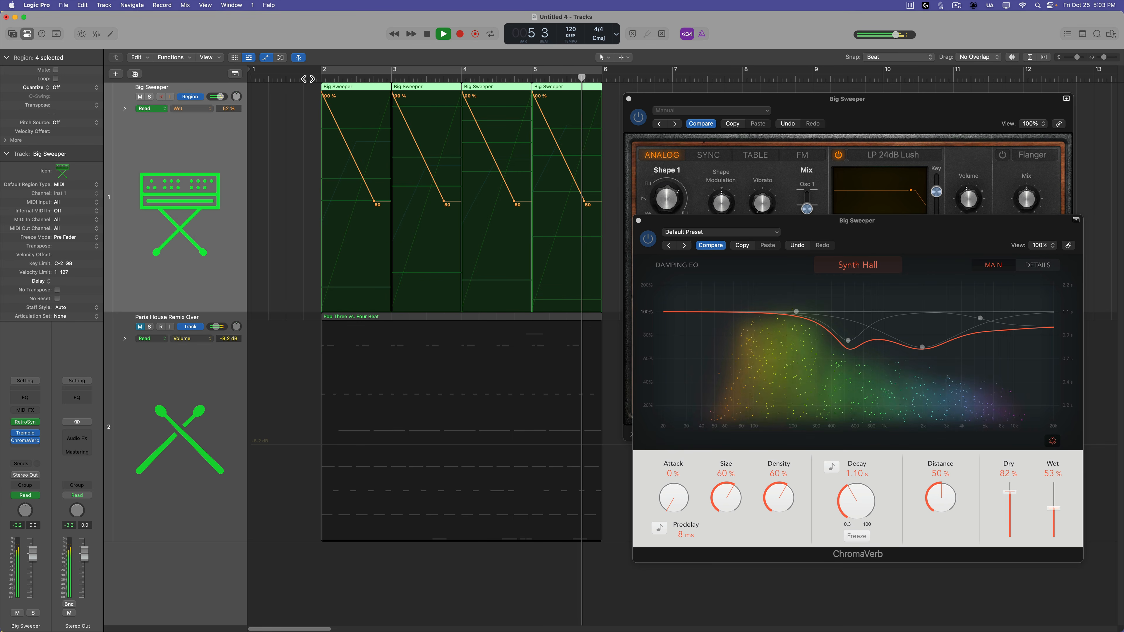
pyautogui.press('space')
# Step: Expand the Big Sweeper automation into separate Wet, Cutoff and Depth lanes, with track heights small enough to show all three and the drum track
pyautogui.click(124, 110)
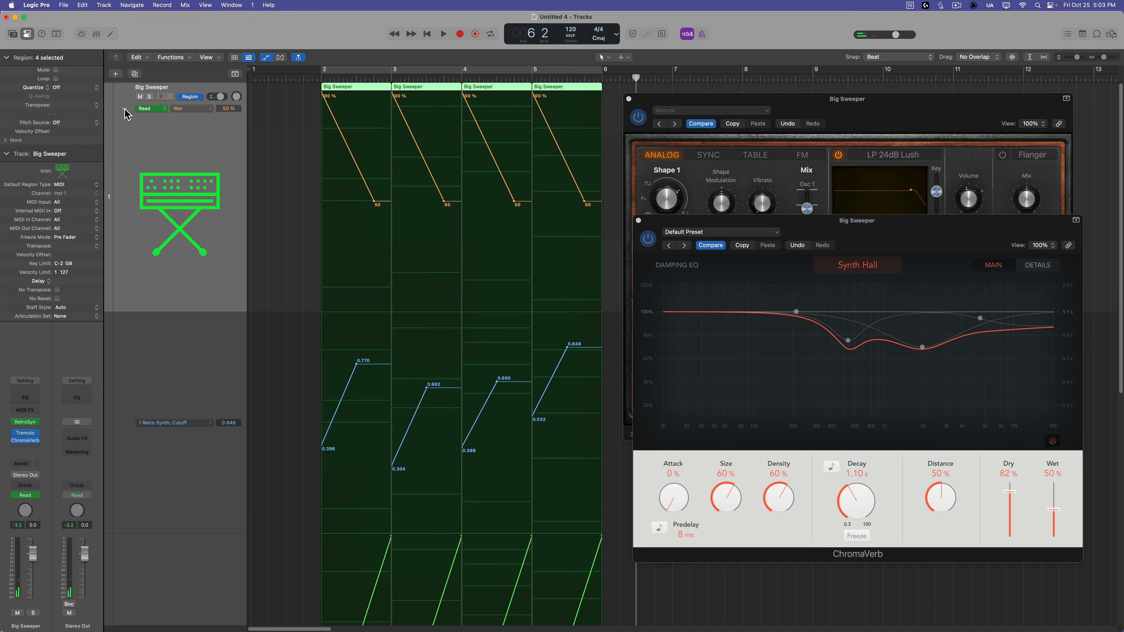
pyautogui.press('super+Up')
pyautogui.press('super+Up')
pyautogui.press('super+Up')
pyautogui.press('super+Up')
pyautogui.press('super+Up')
pyautogui.press('super+Up')
pyautogui.press('super+Up')
pyautogui.press('super+Up')
pyautogui.press('super+Up')
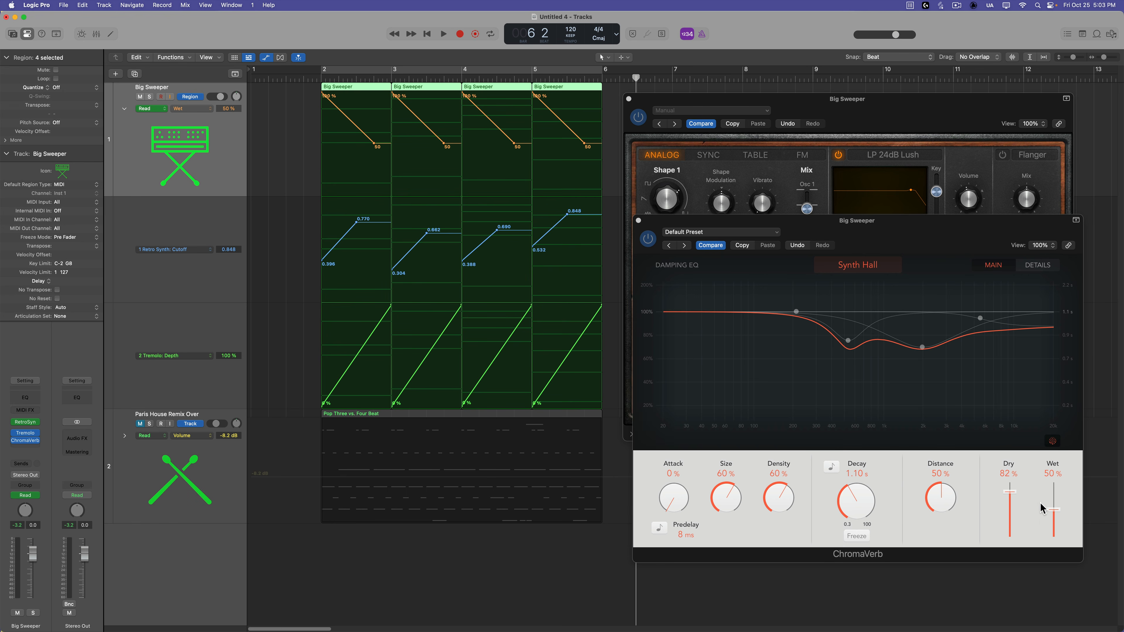
# Step: Hide ChromaVerb's header, move its window lower, and reopen Tremolo in front so all three plug-ins can be watched
pyautogui.doubleClick(983, 223)
pyautogui.moveTo(983, 223); pyautogui.dragTo(991, 281)
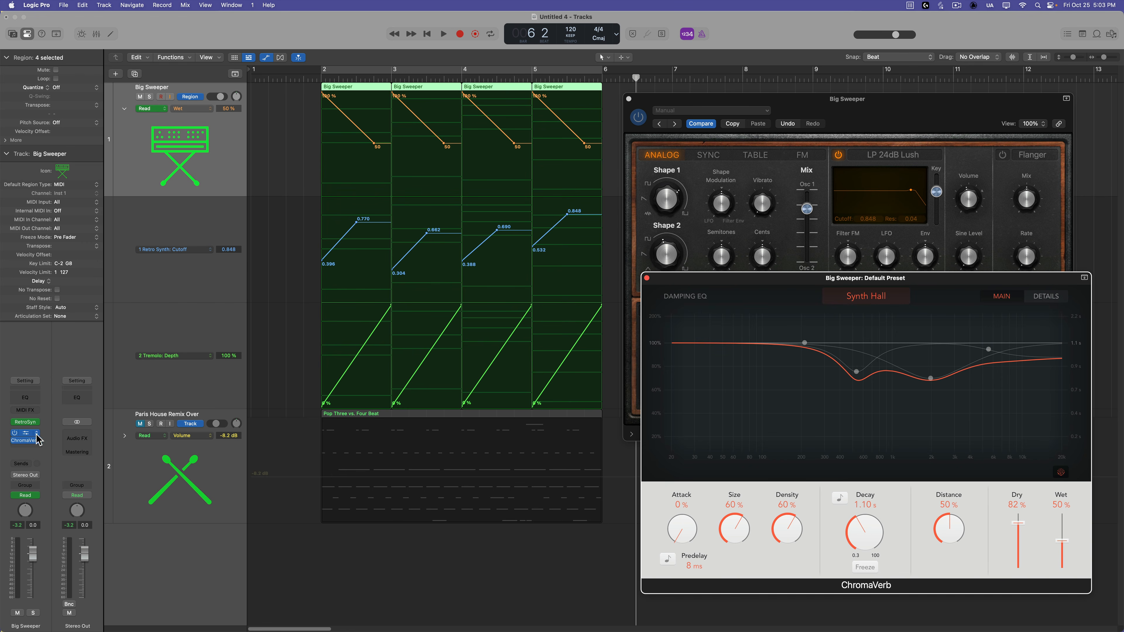
pyautogui.click(27, 433)
pyautogui.moveTo(793, 368); pyautogui.dragTo(815, 332)
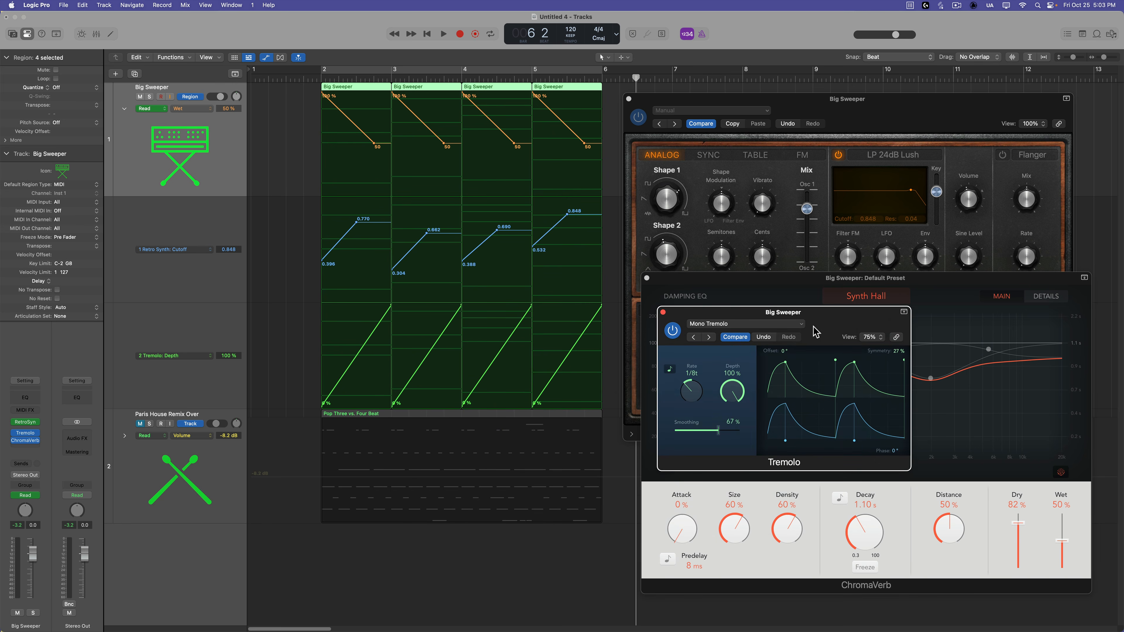
# Step: Unmute the Paris House Remix Over drum track and play both tracks with cycle on from bar 2 to 6
pyautogui.click(140, 423)
pyautogui.press('c')
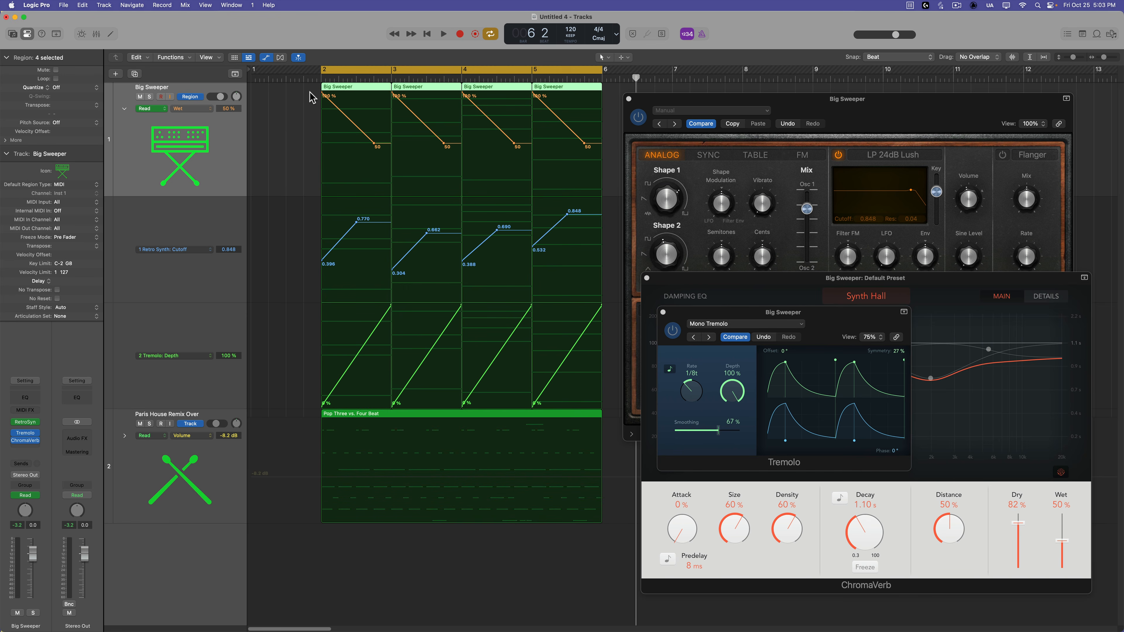
pyautogui.press('space')
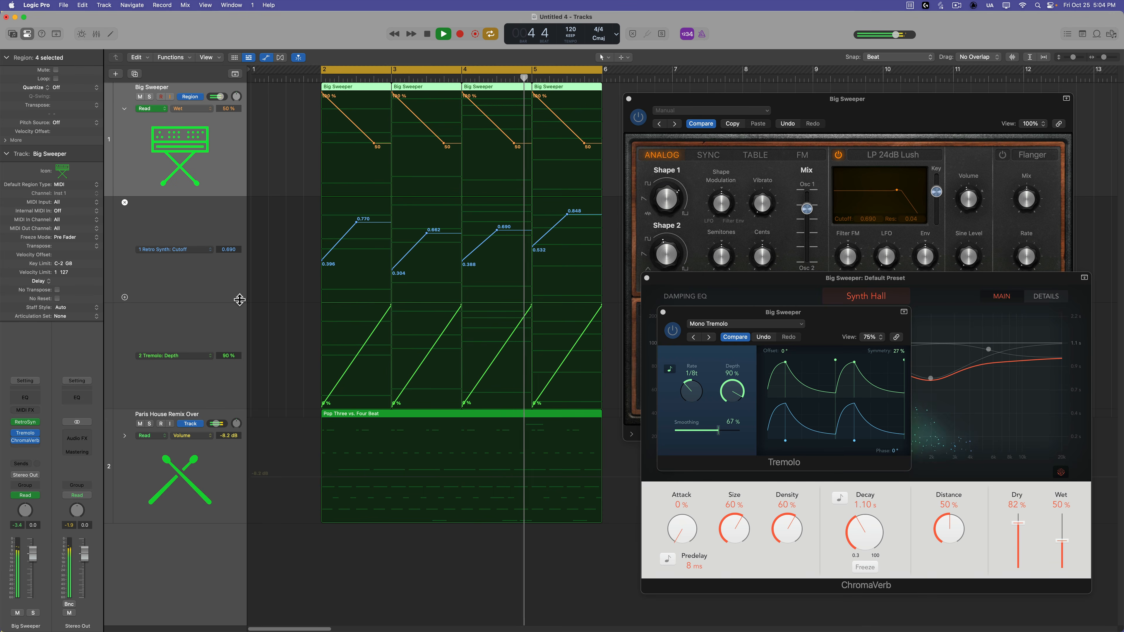
pyautogui.press('space')
# Step: Hide the automation, join the four Big Sweeper regions into one, and show the automation again
pyautogui.press('a')
pyautogui.moveTo(290, 132); pyautogui.dragTo(556, 146)
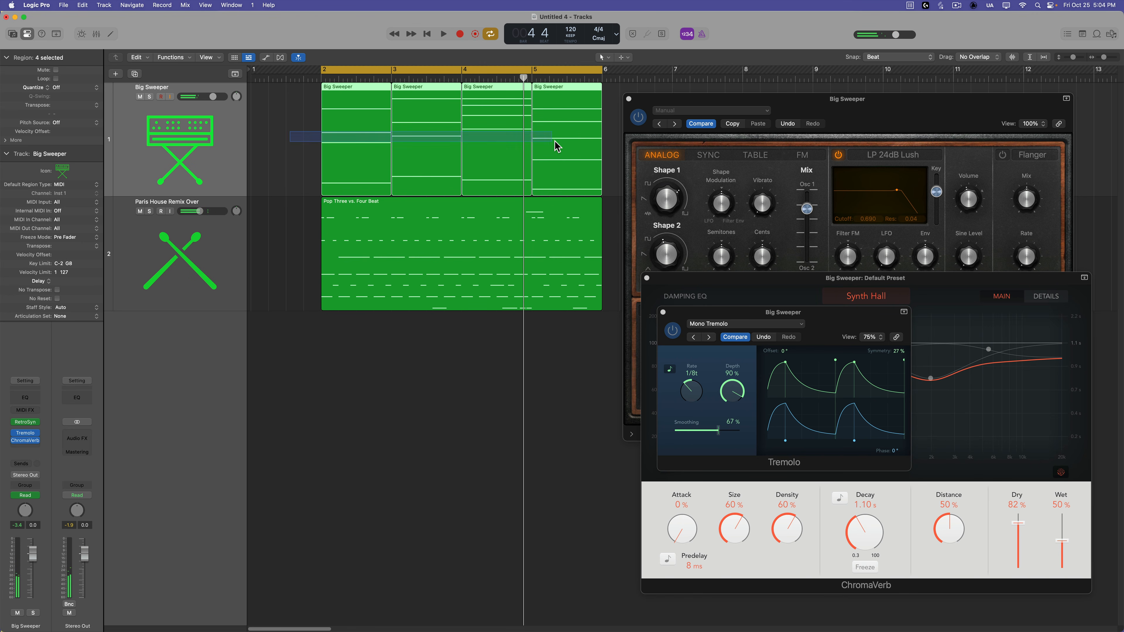
pyautogui.press('super+j')
pyautogui.press('a')
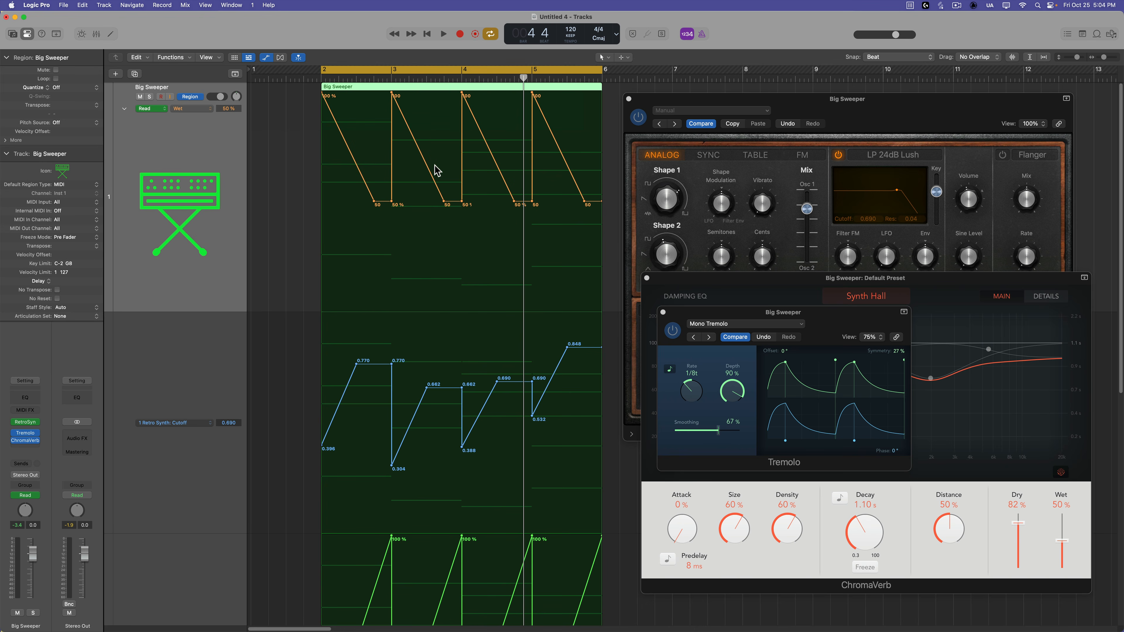
# Step: Lower the start of the last Cutoff ramp at bar 5 to 0.450 in the joined region
pyautogui.press('super+Right')
pyautogui.press('super+Right')
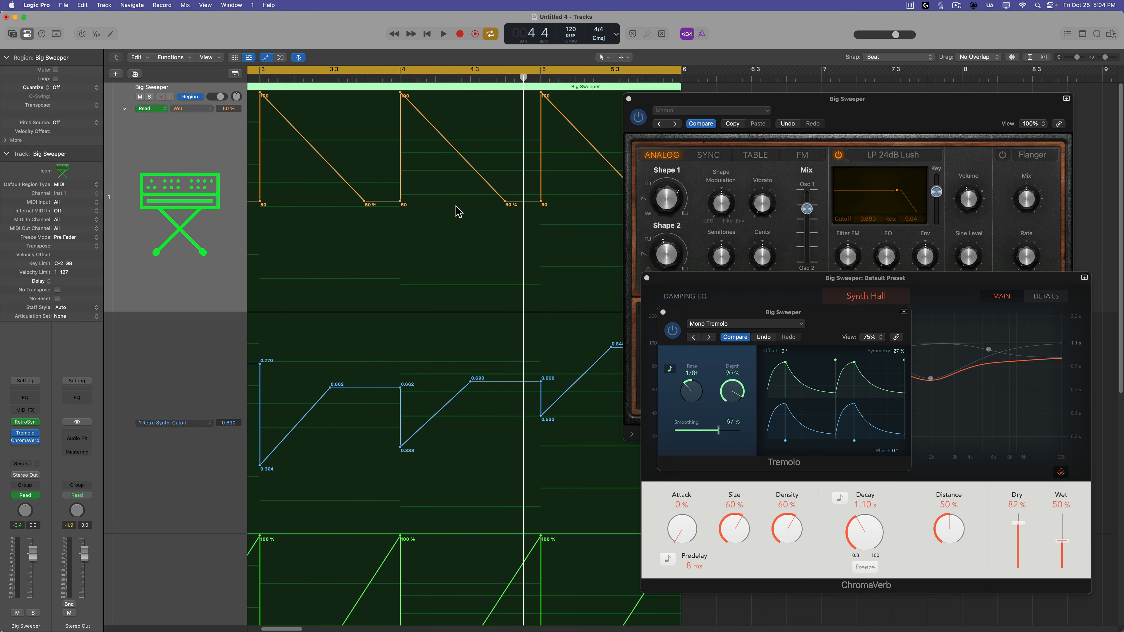
pyautogui.press('super+Left')
pyautogui.press('super+Left')
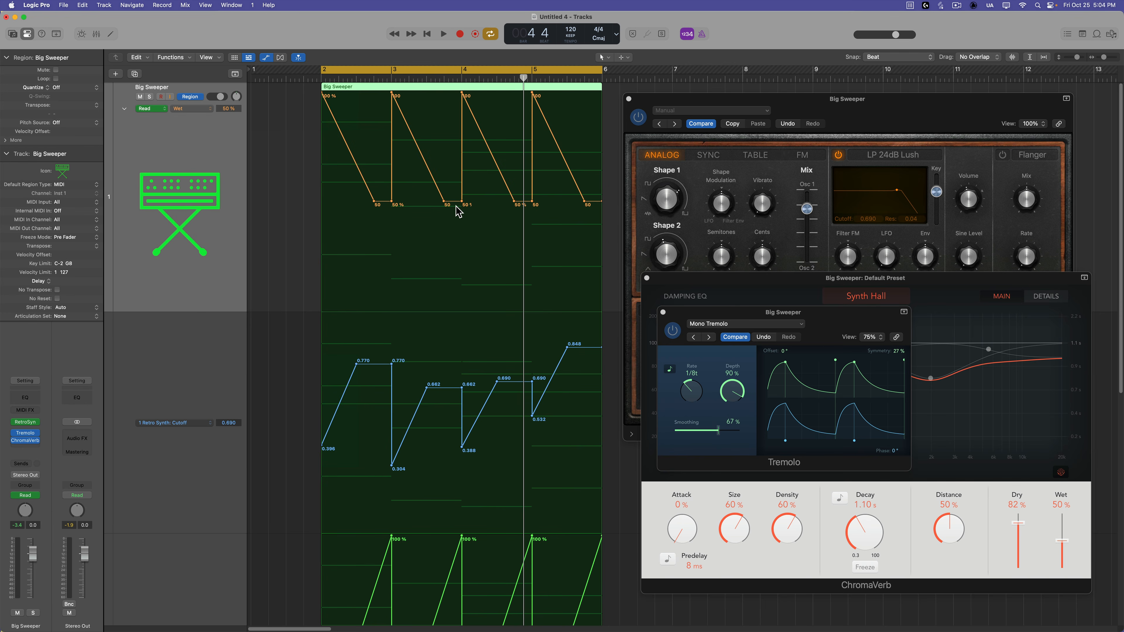
pyautogui.press('super+Right')
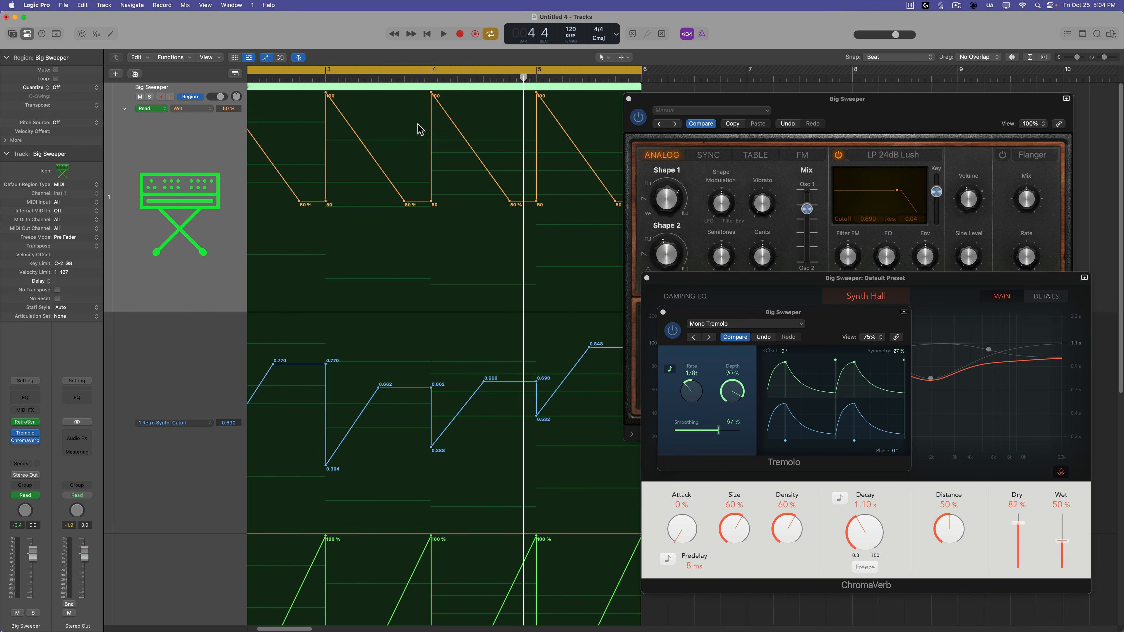
pyautogui.moveTo(541, 413); pyautogui.dragTo(541, 431)
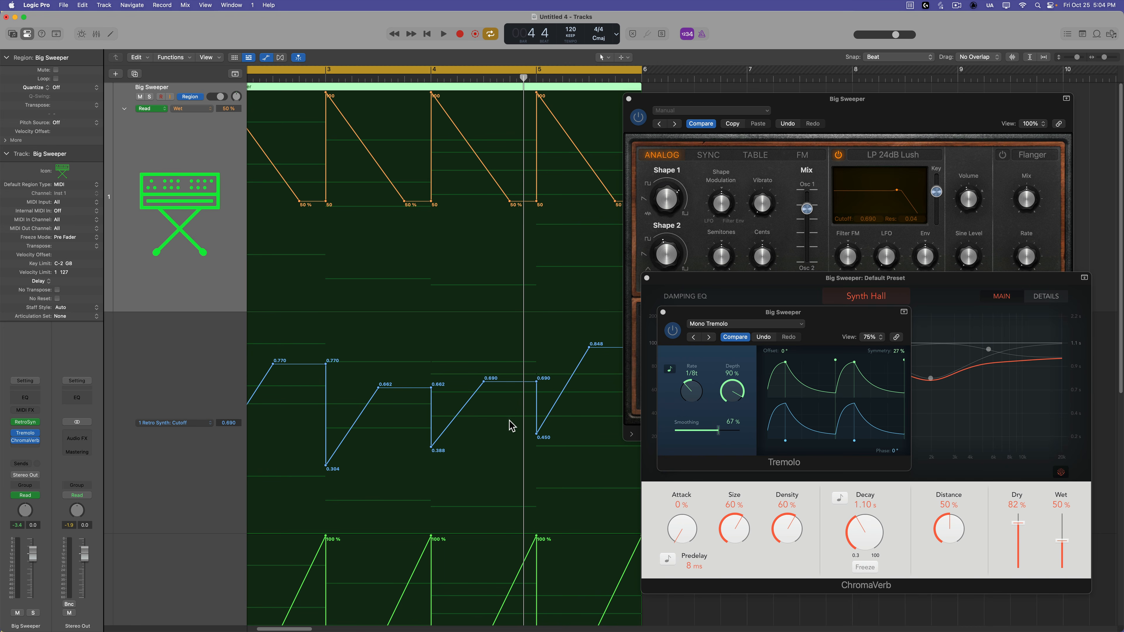
# Step: During playback, raise the Cutoff ramp ends before bar 4 to 0.730 and before bar 5 to 0.776
pyautogui.hscroll(-3, 499, 421)
pyautogui.press('space')
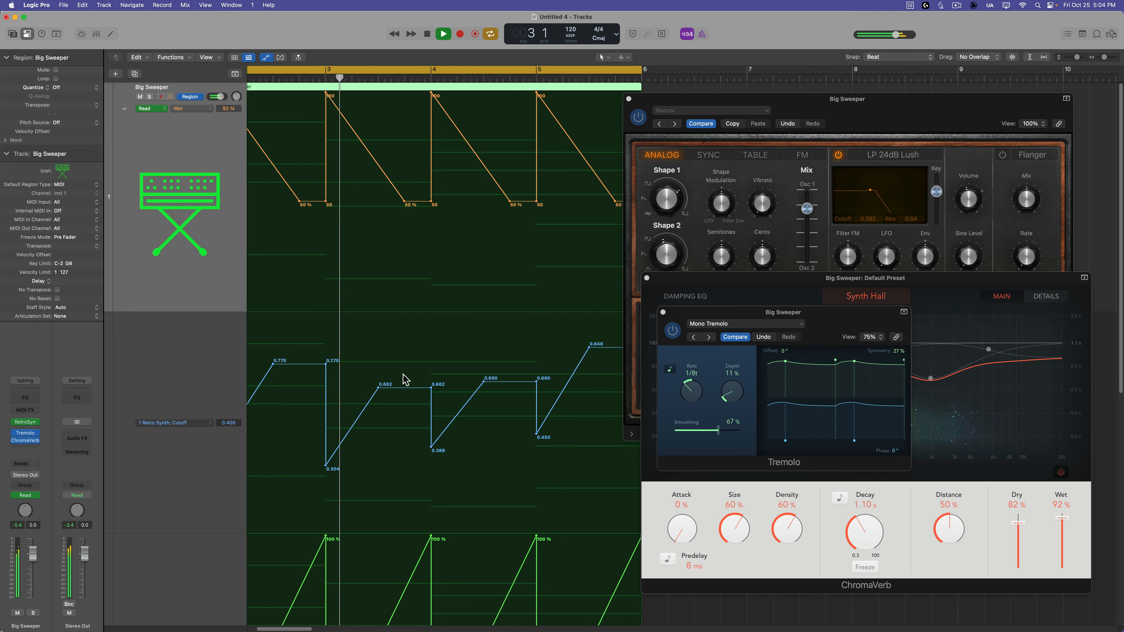
pyautogui.moveTo(407, 388); pyautogui.dragTo(410, 377)
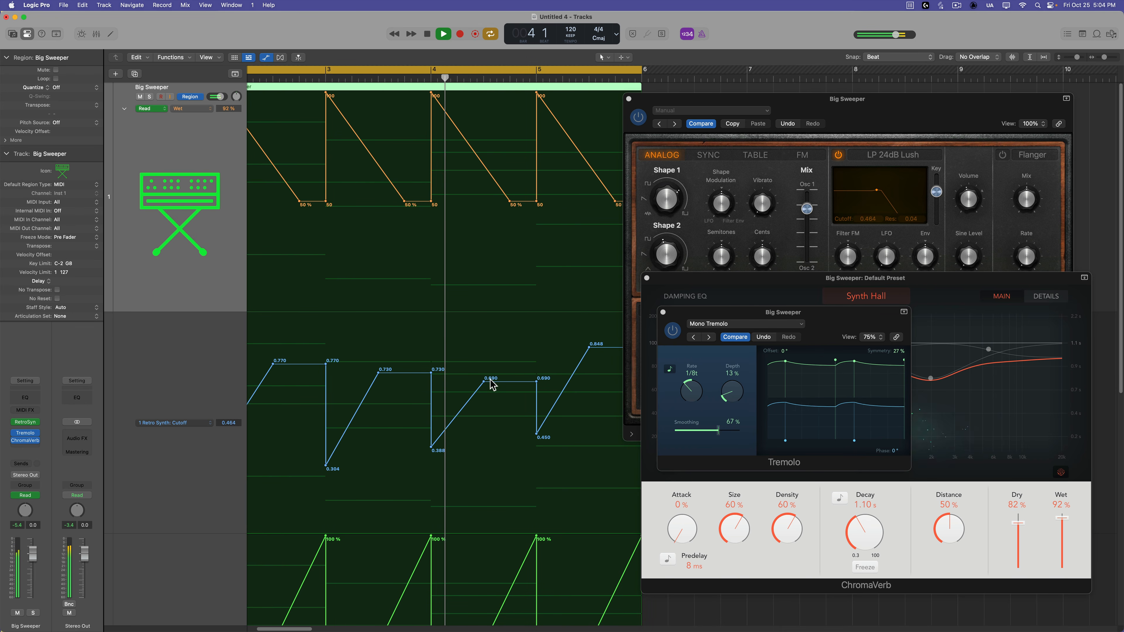
pyautogui.moveTo(509, 381)
pyautogui.mouseDown()
pyautogui.moveTo(522, 369)
pyautogui.moveTo(510, 362)
pyautogui.mouseUp()
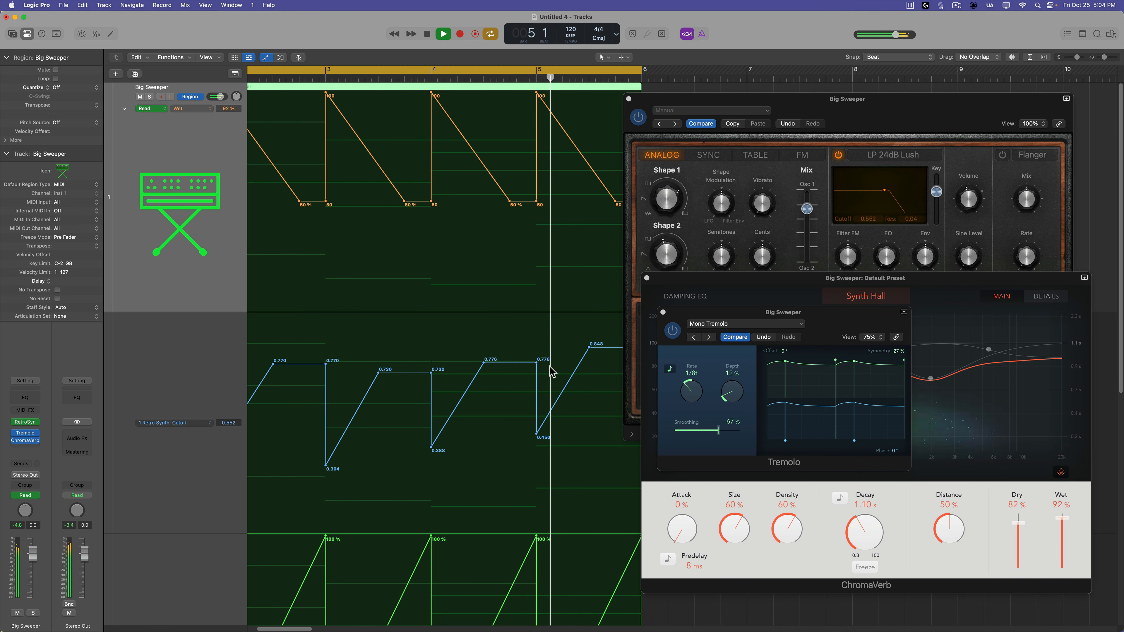
# Step: Curve the Cutoff and Depth ramps and bend the four falling Wet ramps into S-shaped curves
pyautogui.hscroll(4, 550, 376)
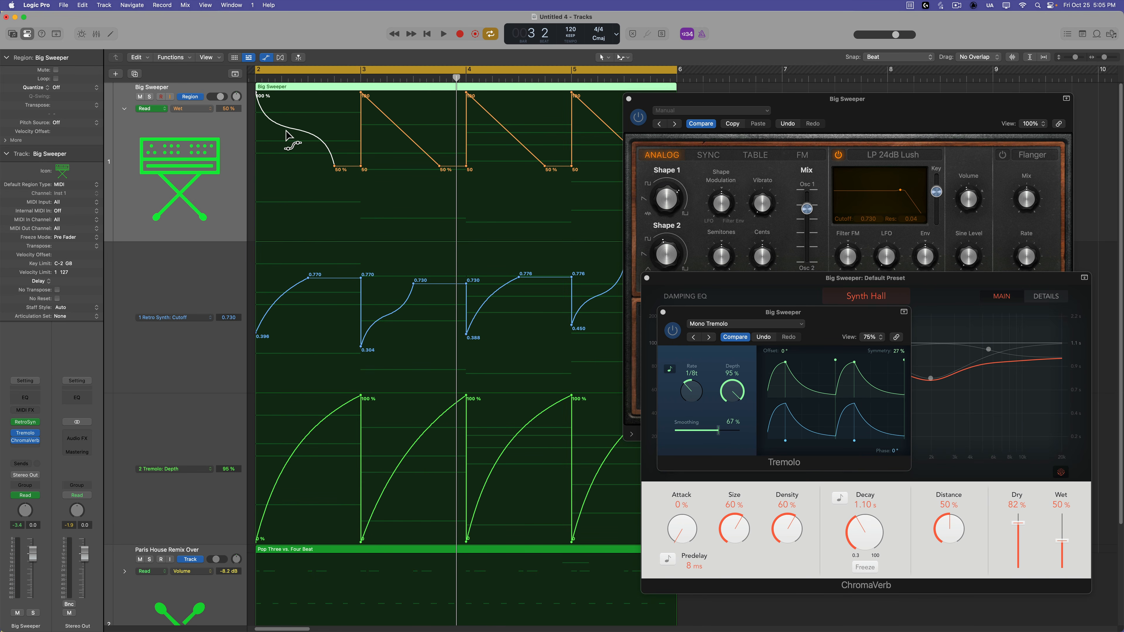
pyautogui.moveTo(400, 145); pyautogui.dragTo(394, 138)
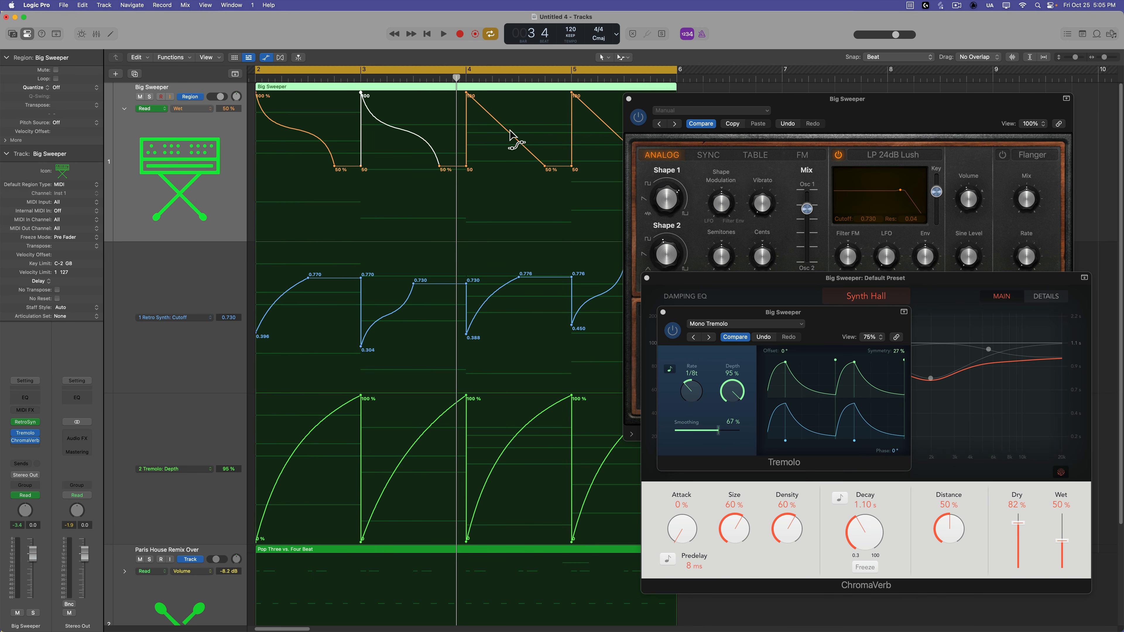
pyautogui.moveTo(497, 135); pyautogui.dragTo(500, 138)
pyautogui.moveTo(610, 133); pyautogui.dragTo(607, 129)
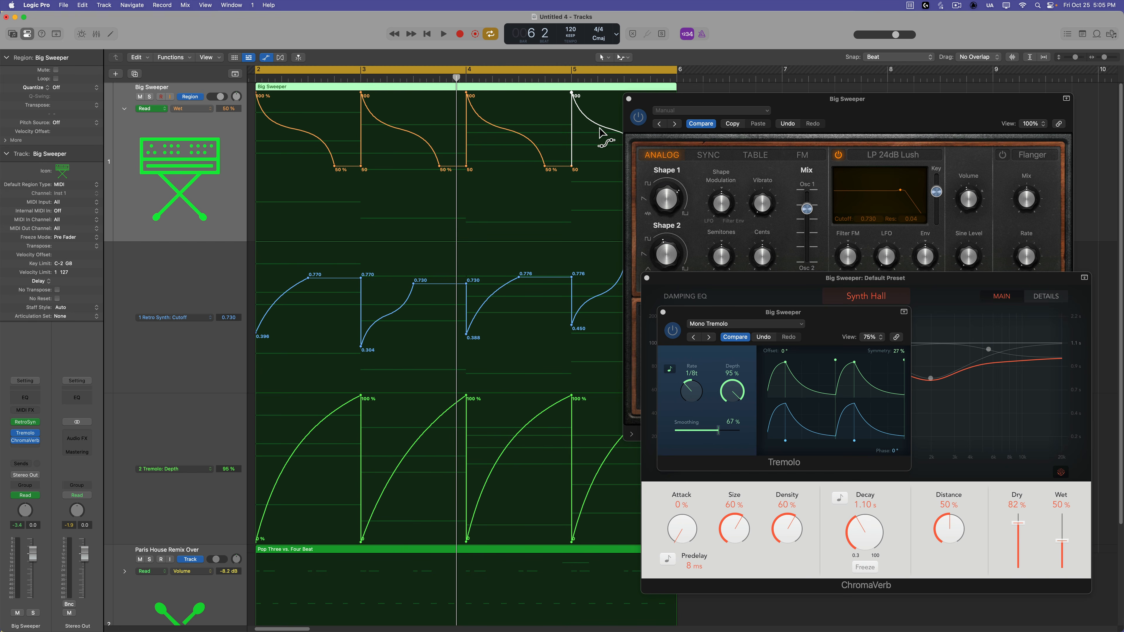
# Step: Play the cycle to hear the curved Wet, Cutoff and Depth automation with the drums, and show the whole joined region
pyautogui.press('super+Up')
pyautogui.press('super+Up')
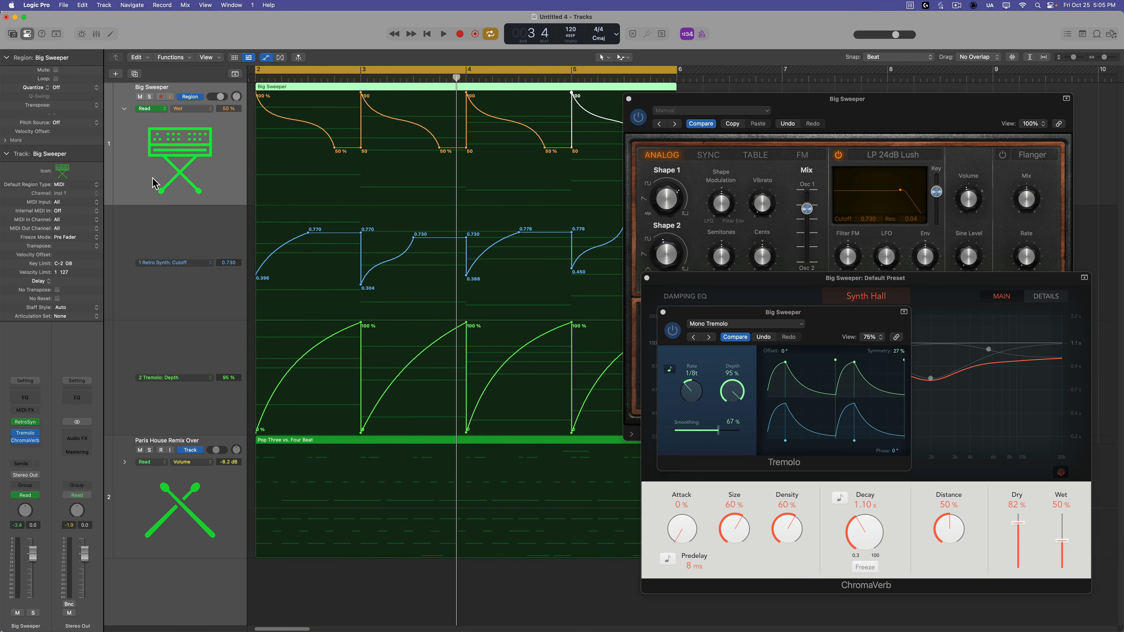
pyautogui.press('space')
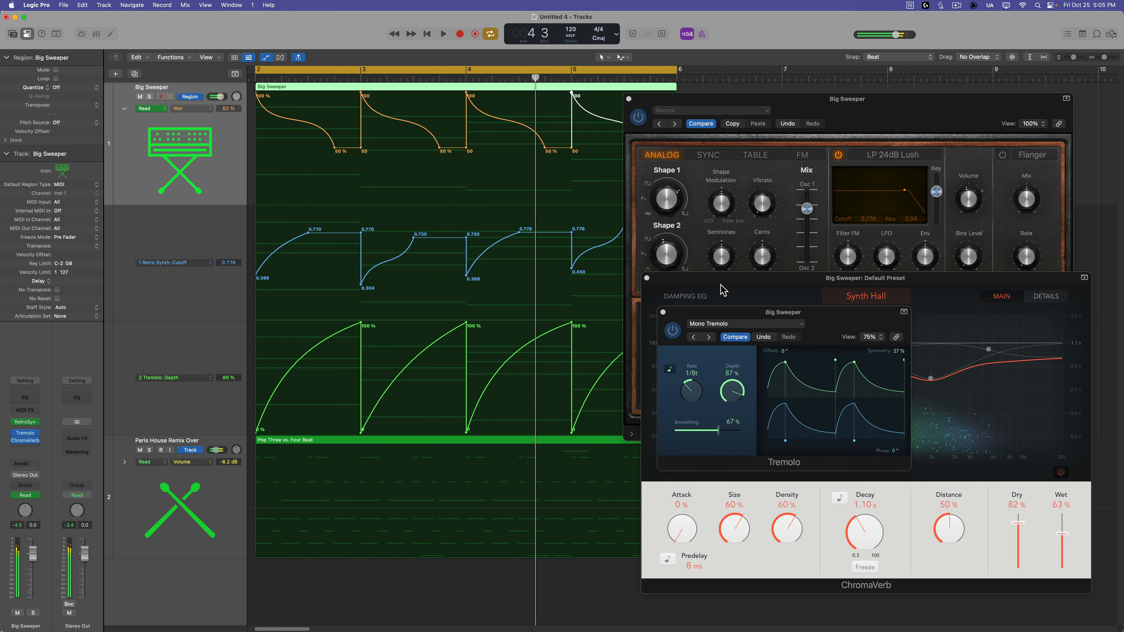
pyautogui.press('super+Left')
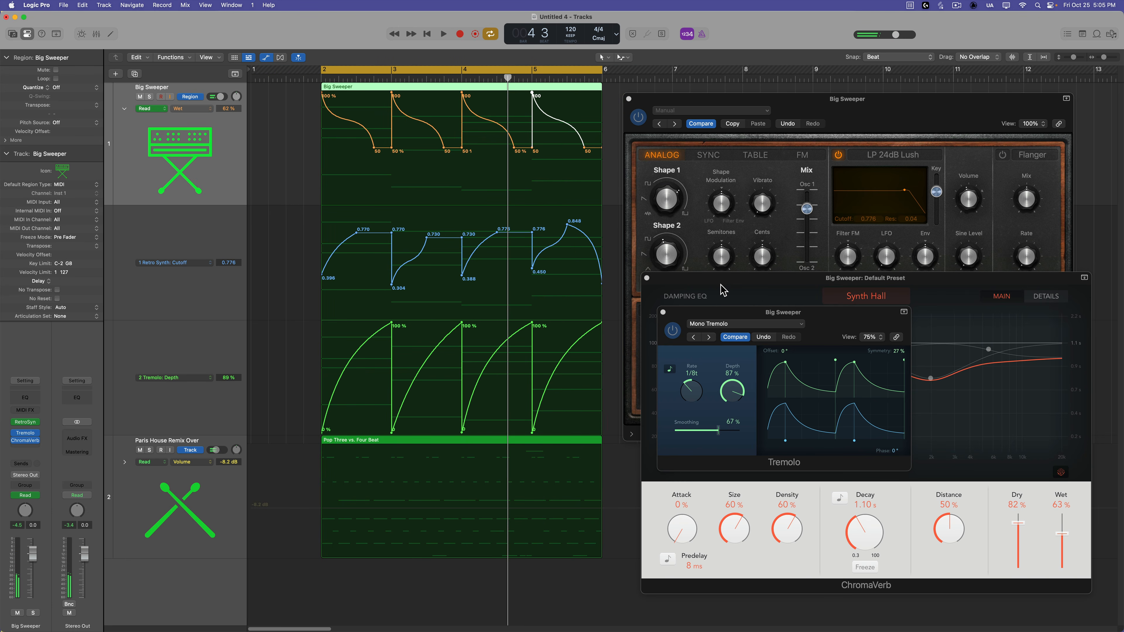